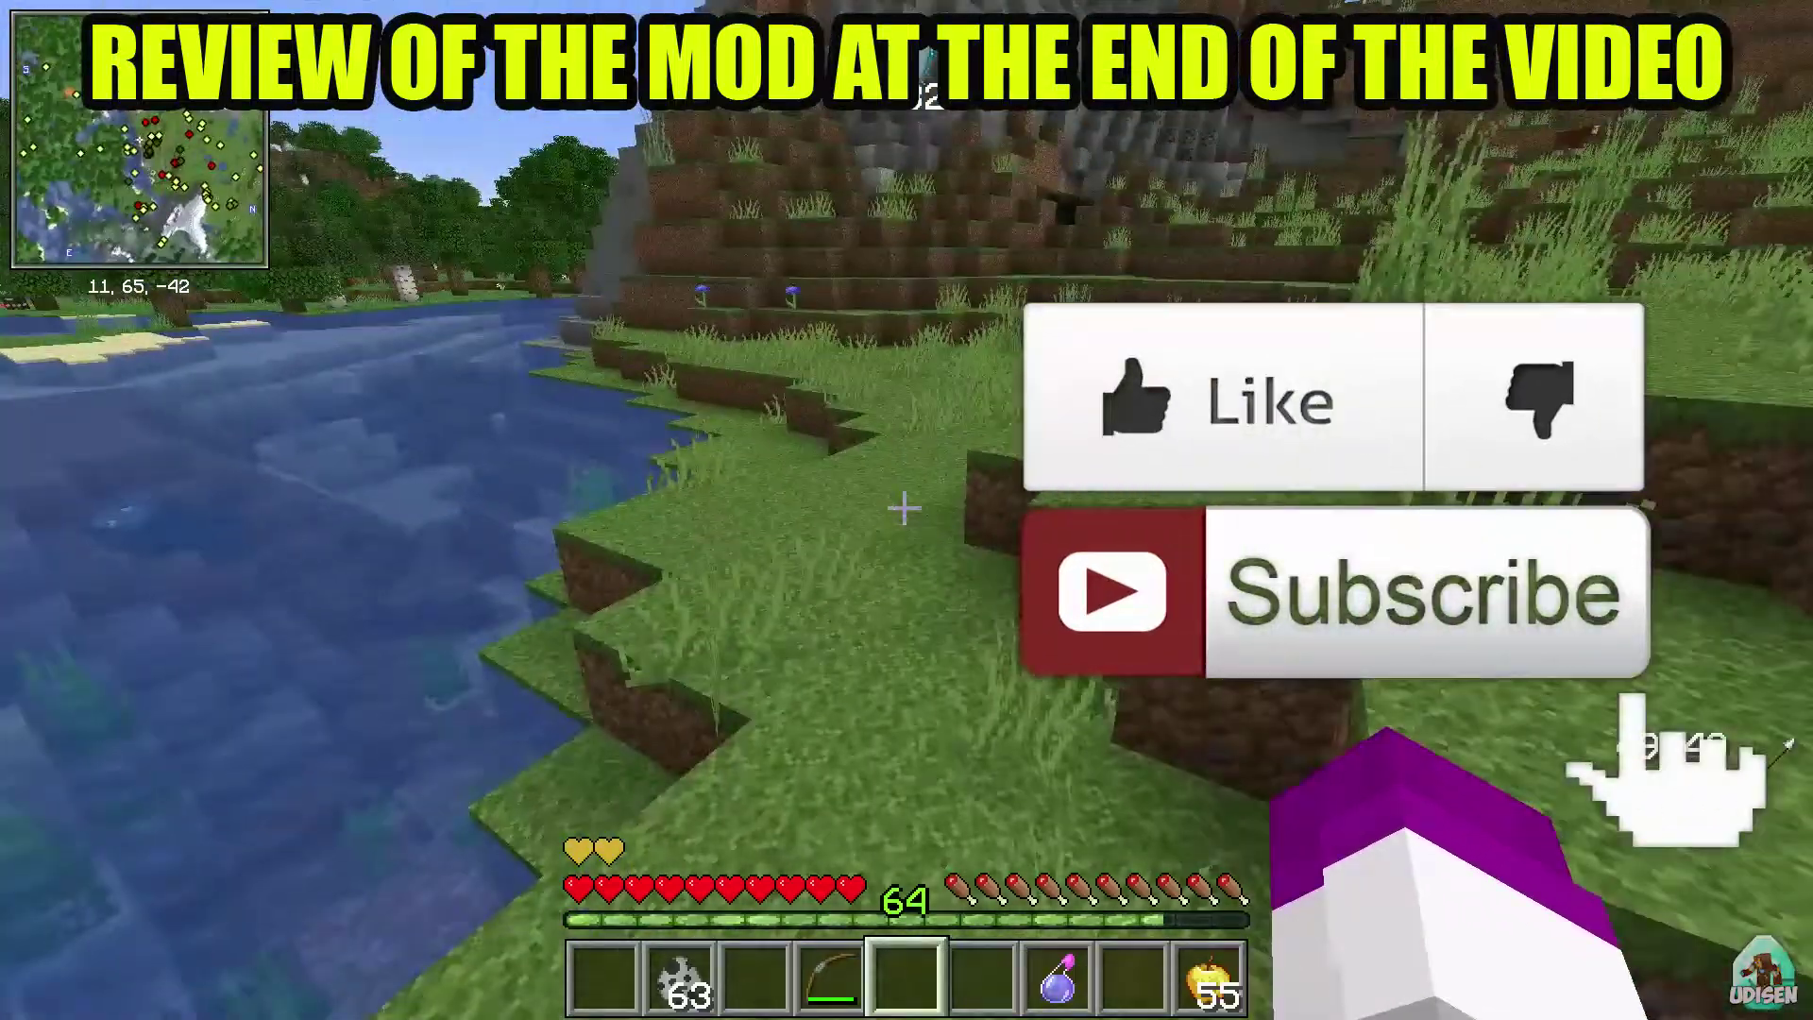
pyautogui.press('w')
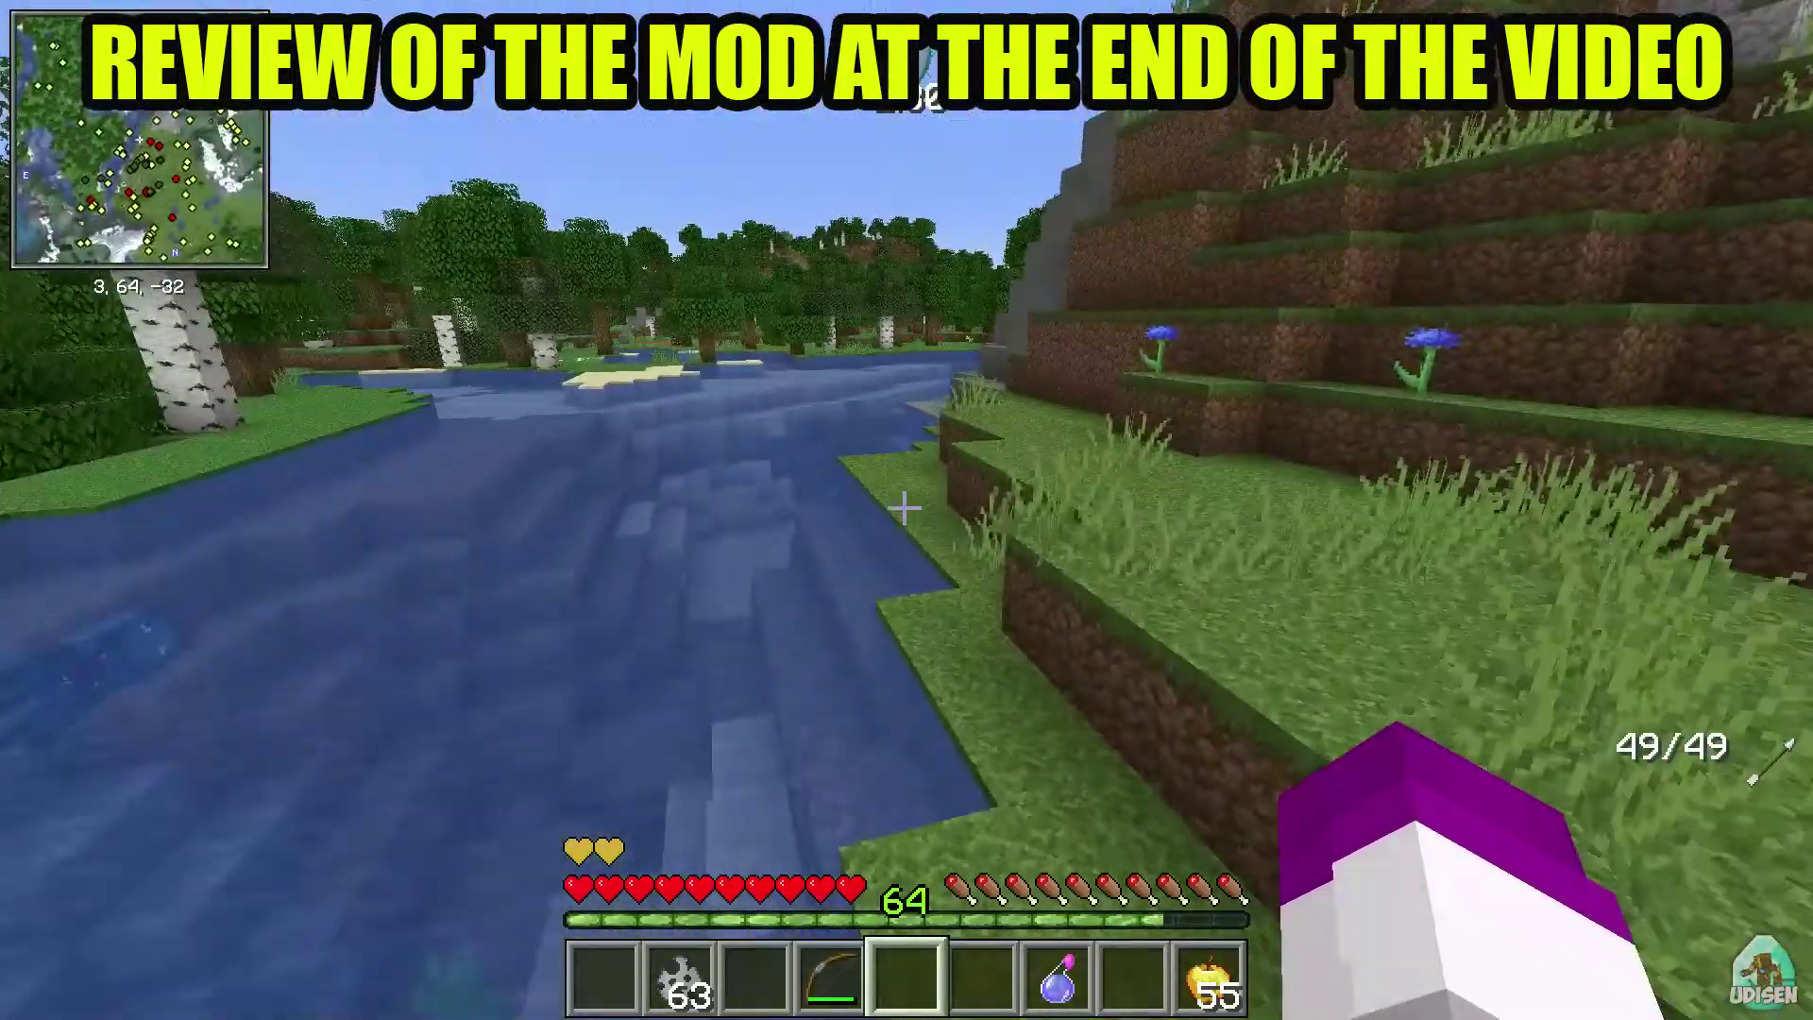
pyautogui.press('w')
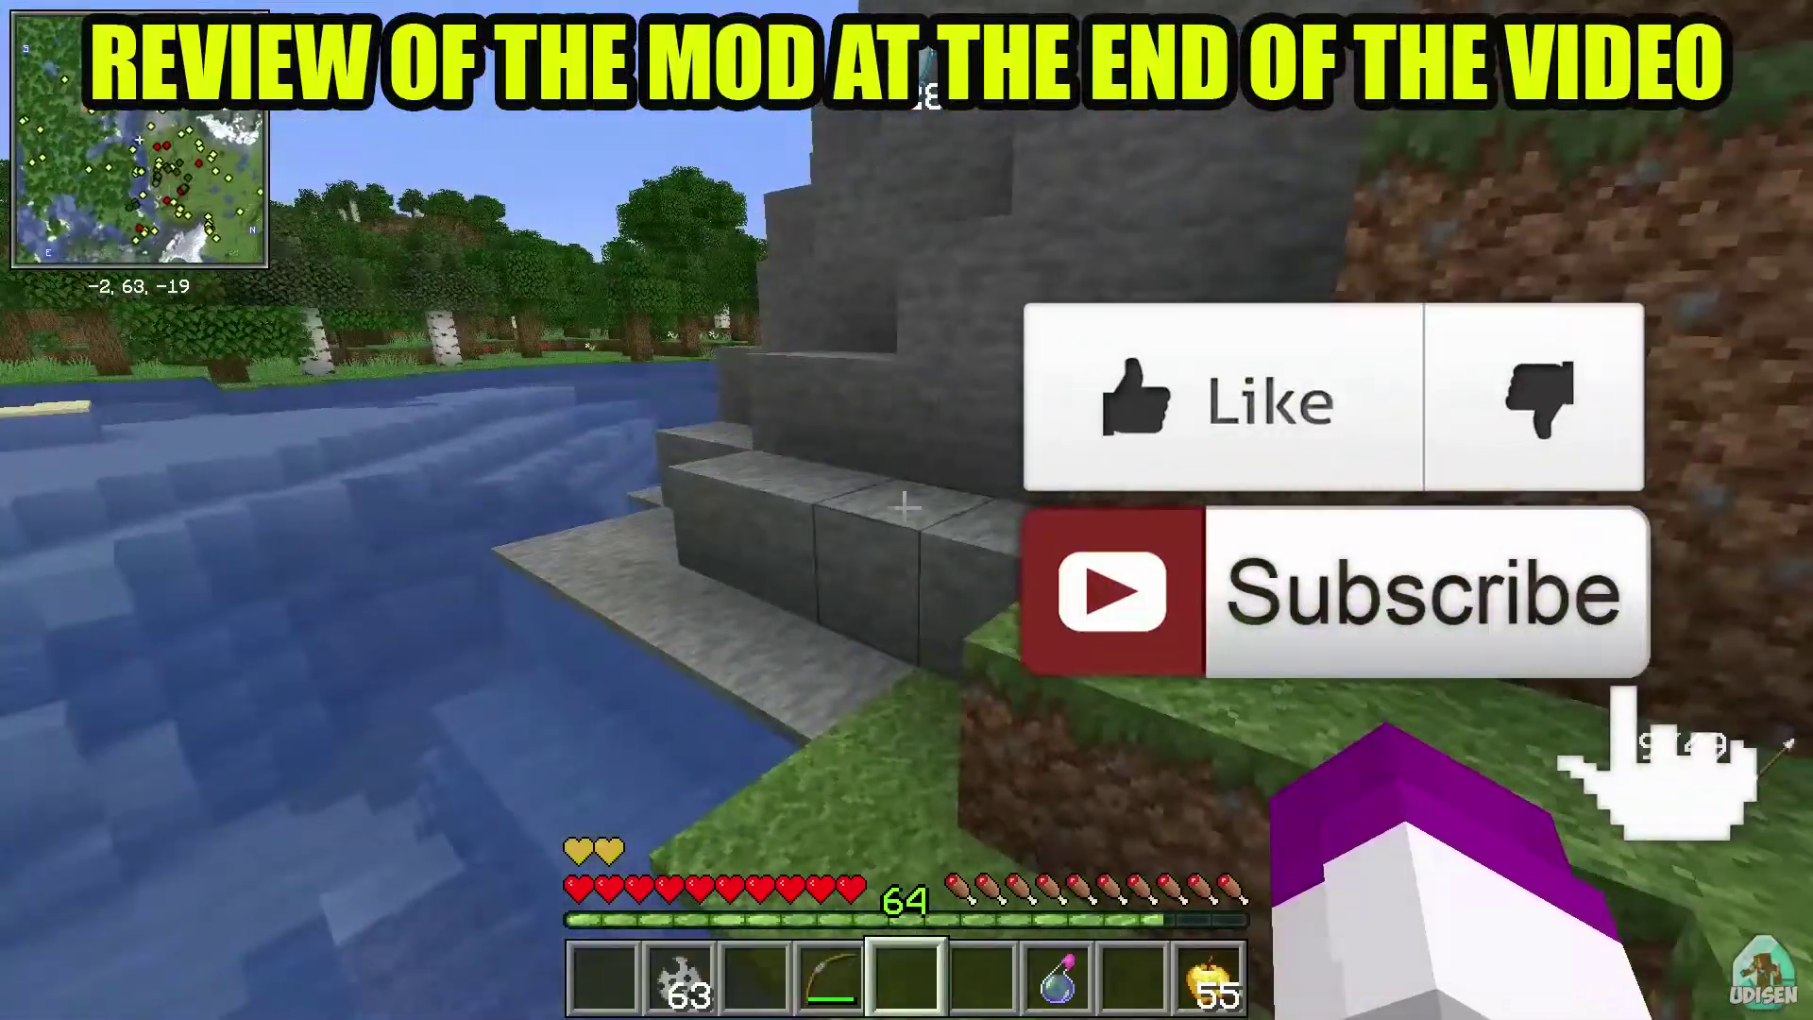
pyautogui.press('w')
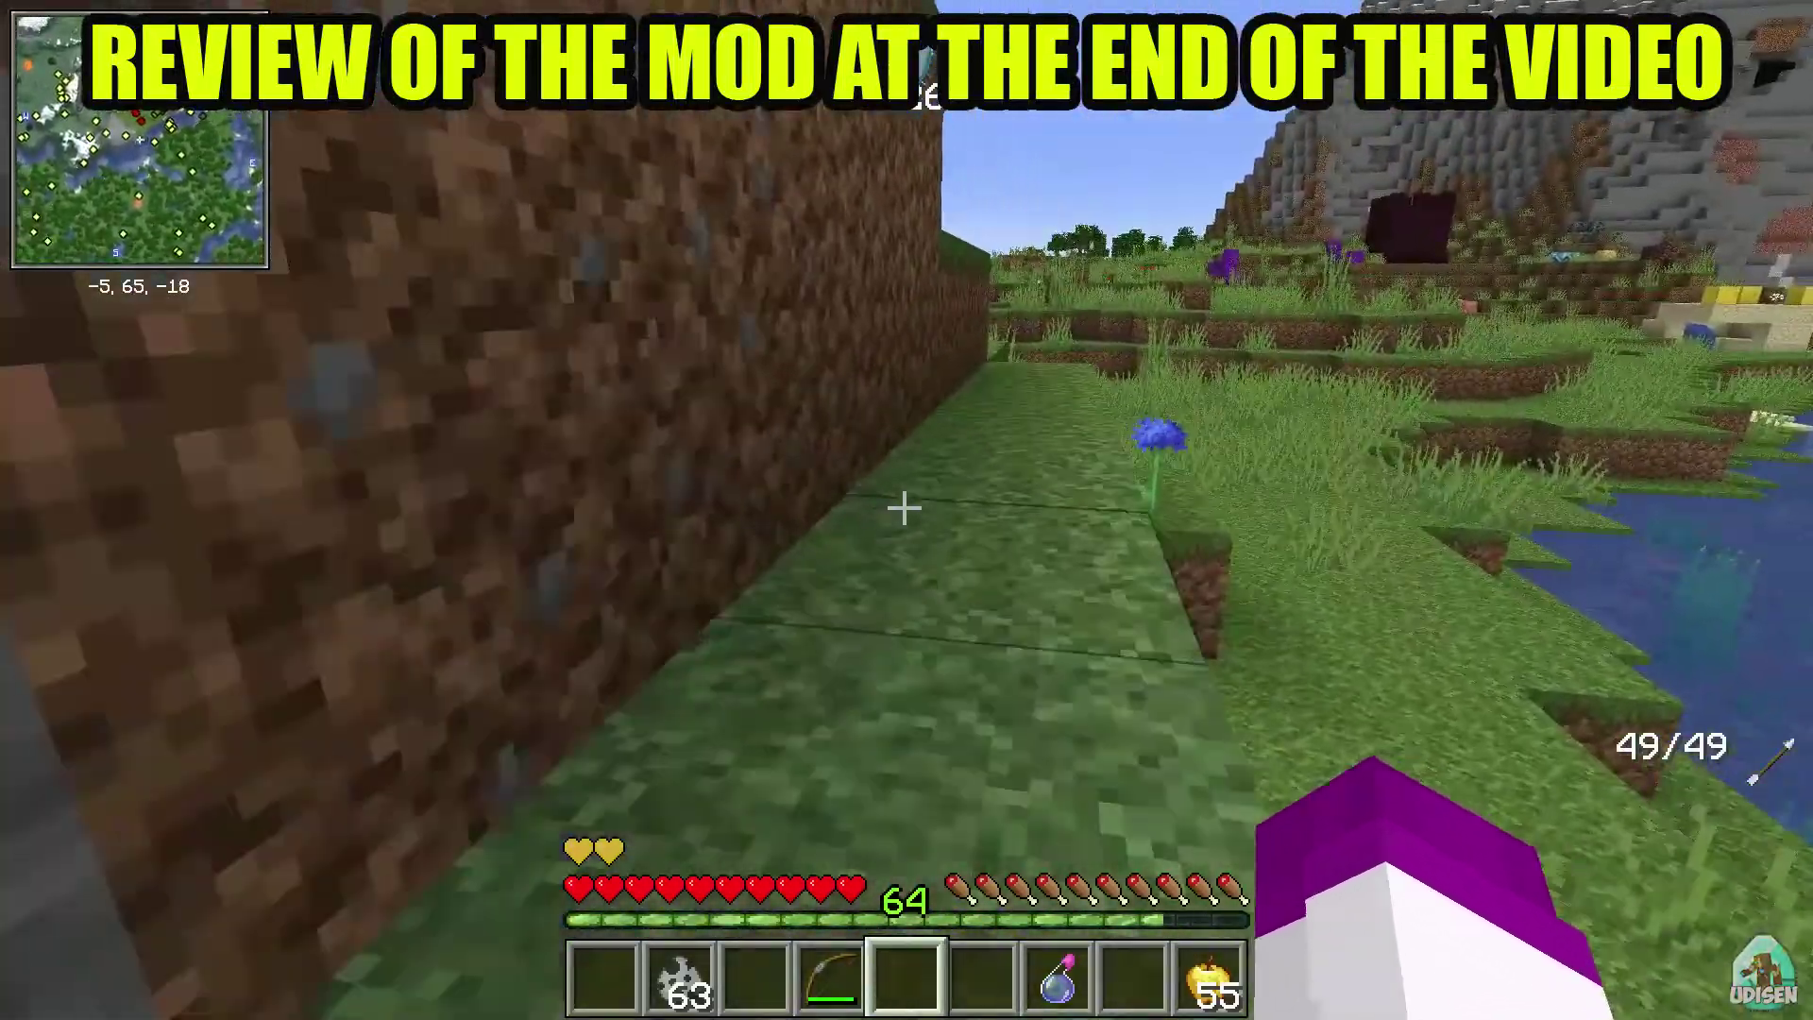
pyautogui.press('w')
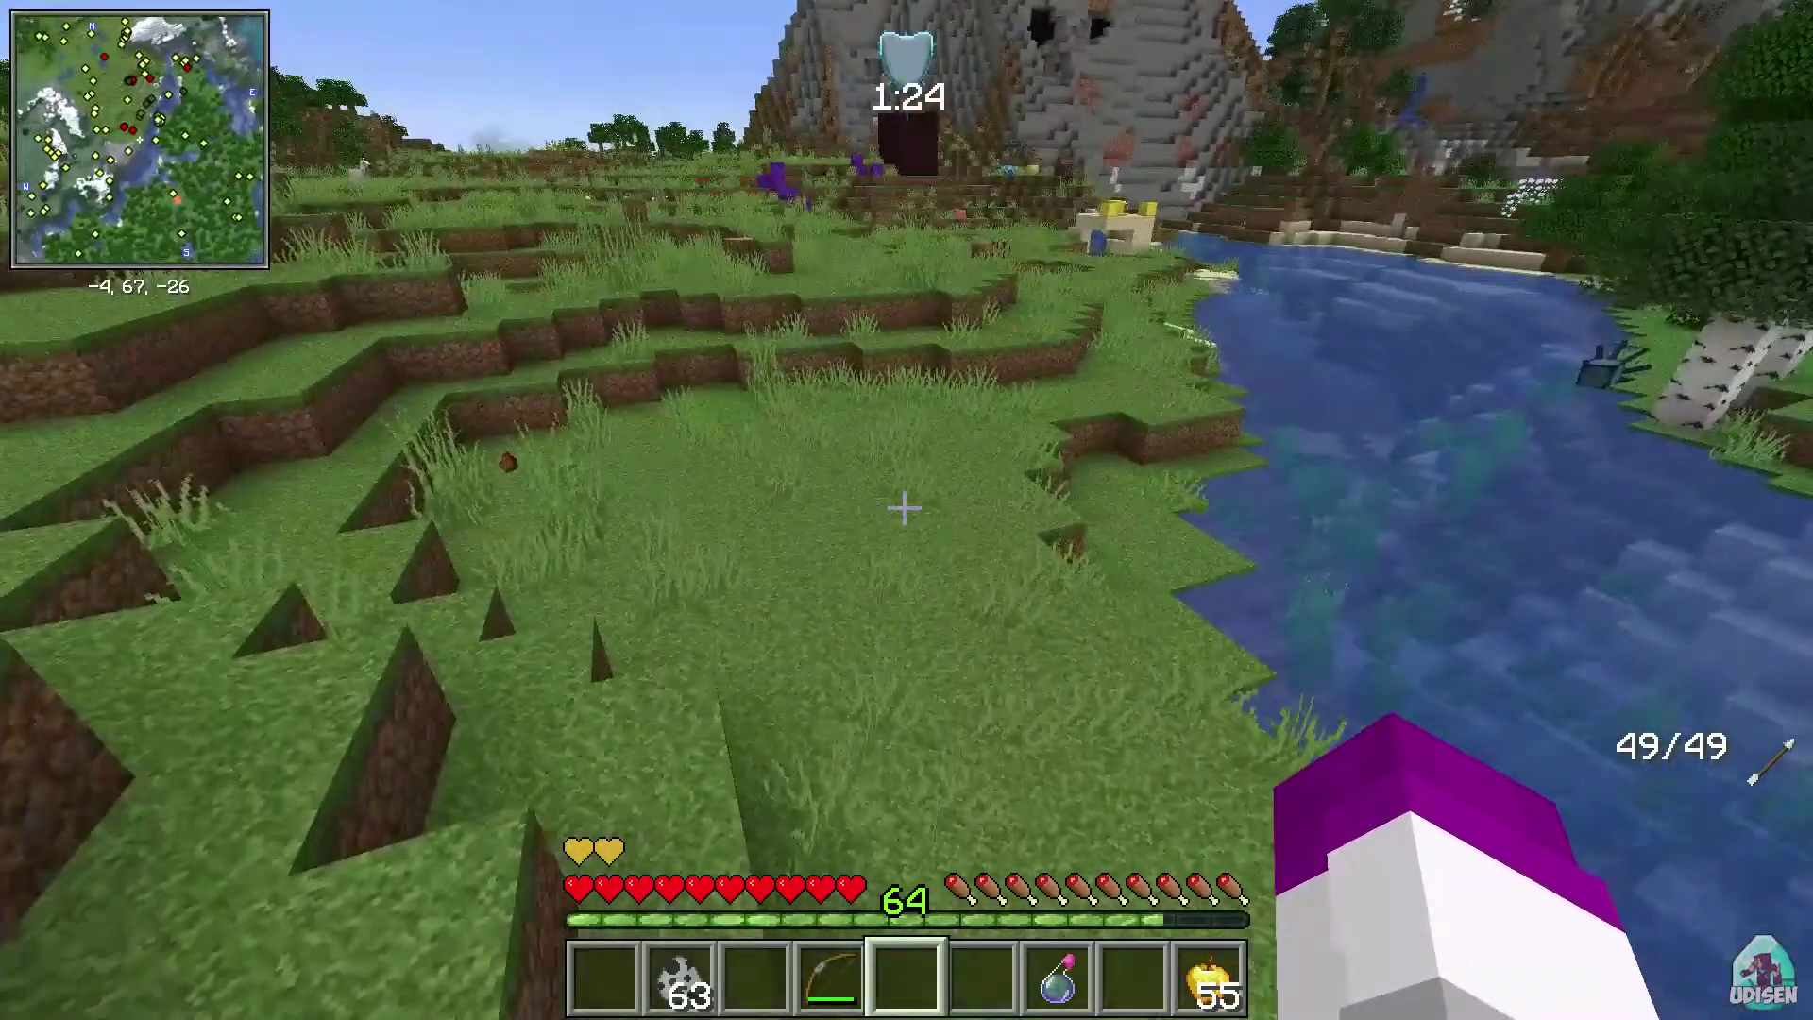
pyautogui.press('w')
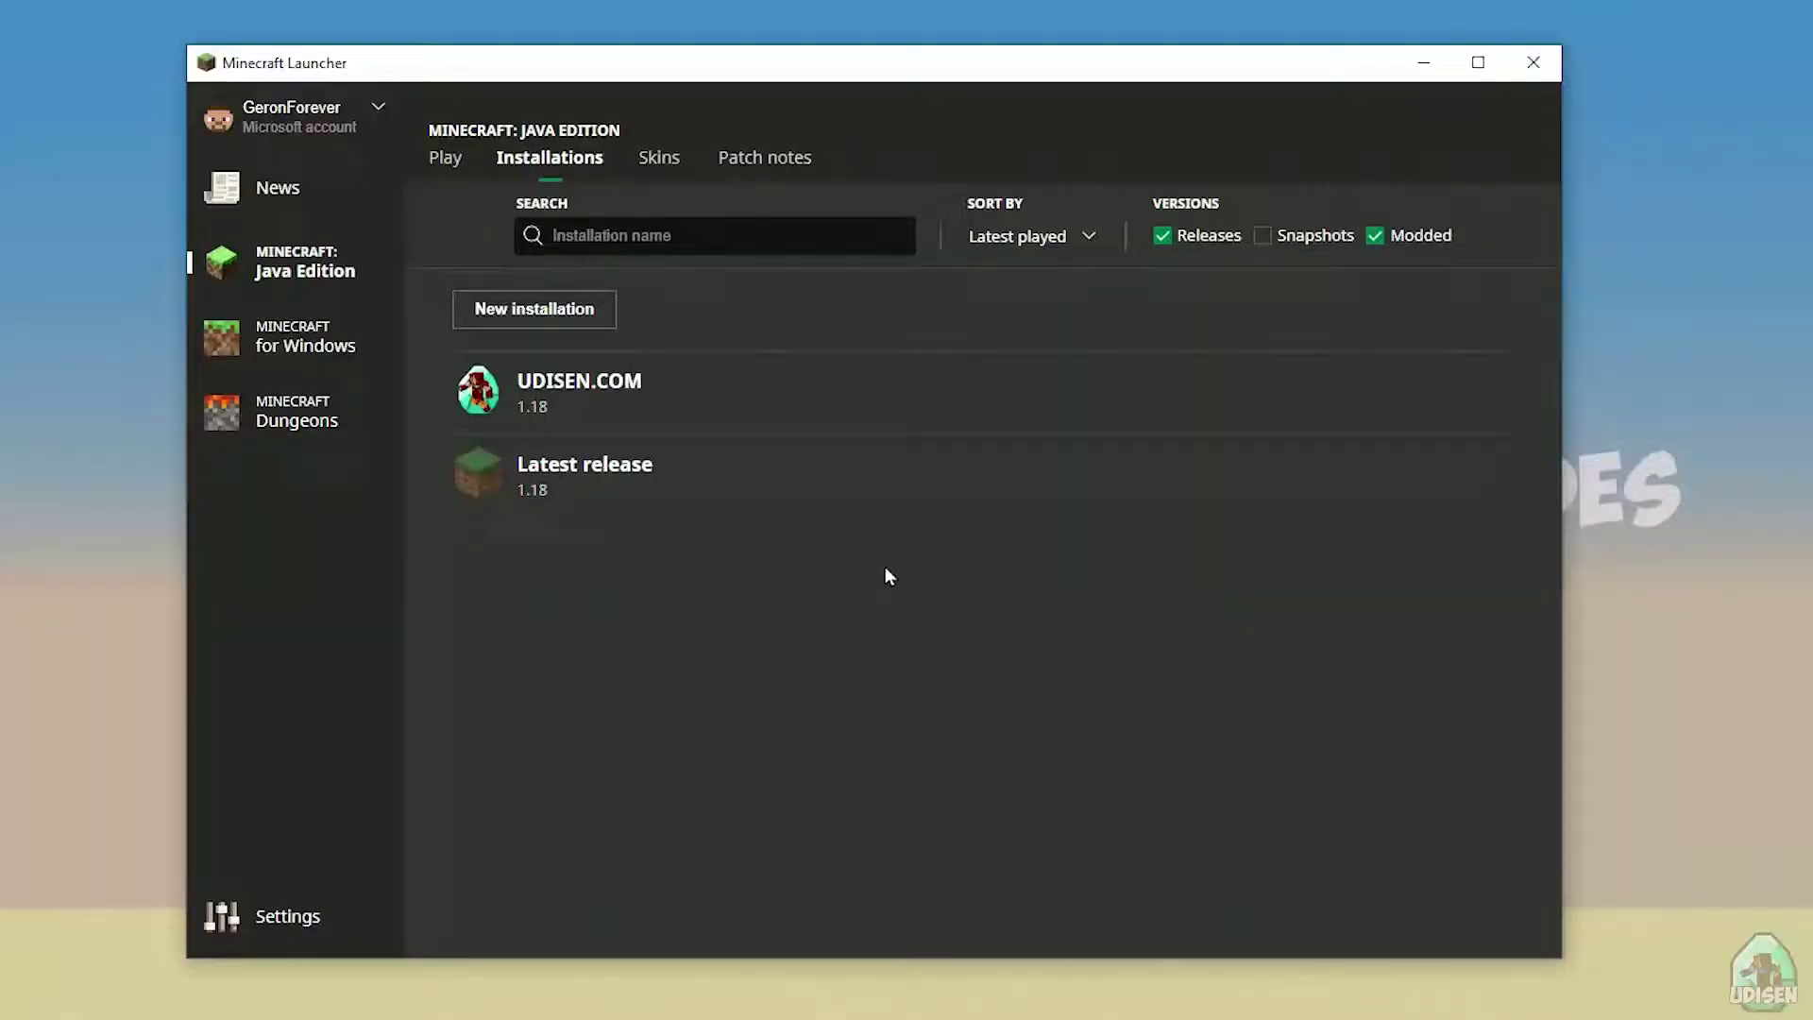
# Step: View the launcher's news page and then the list of Minecraft: Java Edition installations
pyautogui.click(300, 325)
pyautogui.click(286, 206)
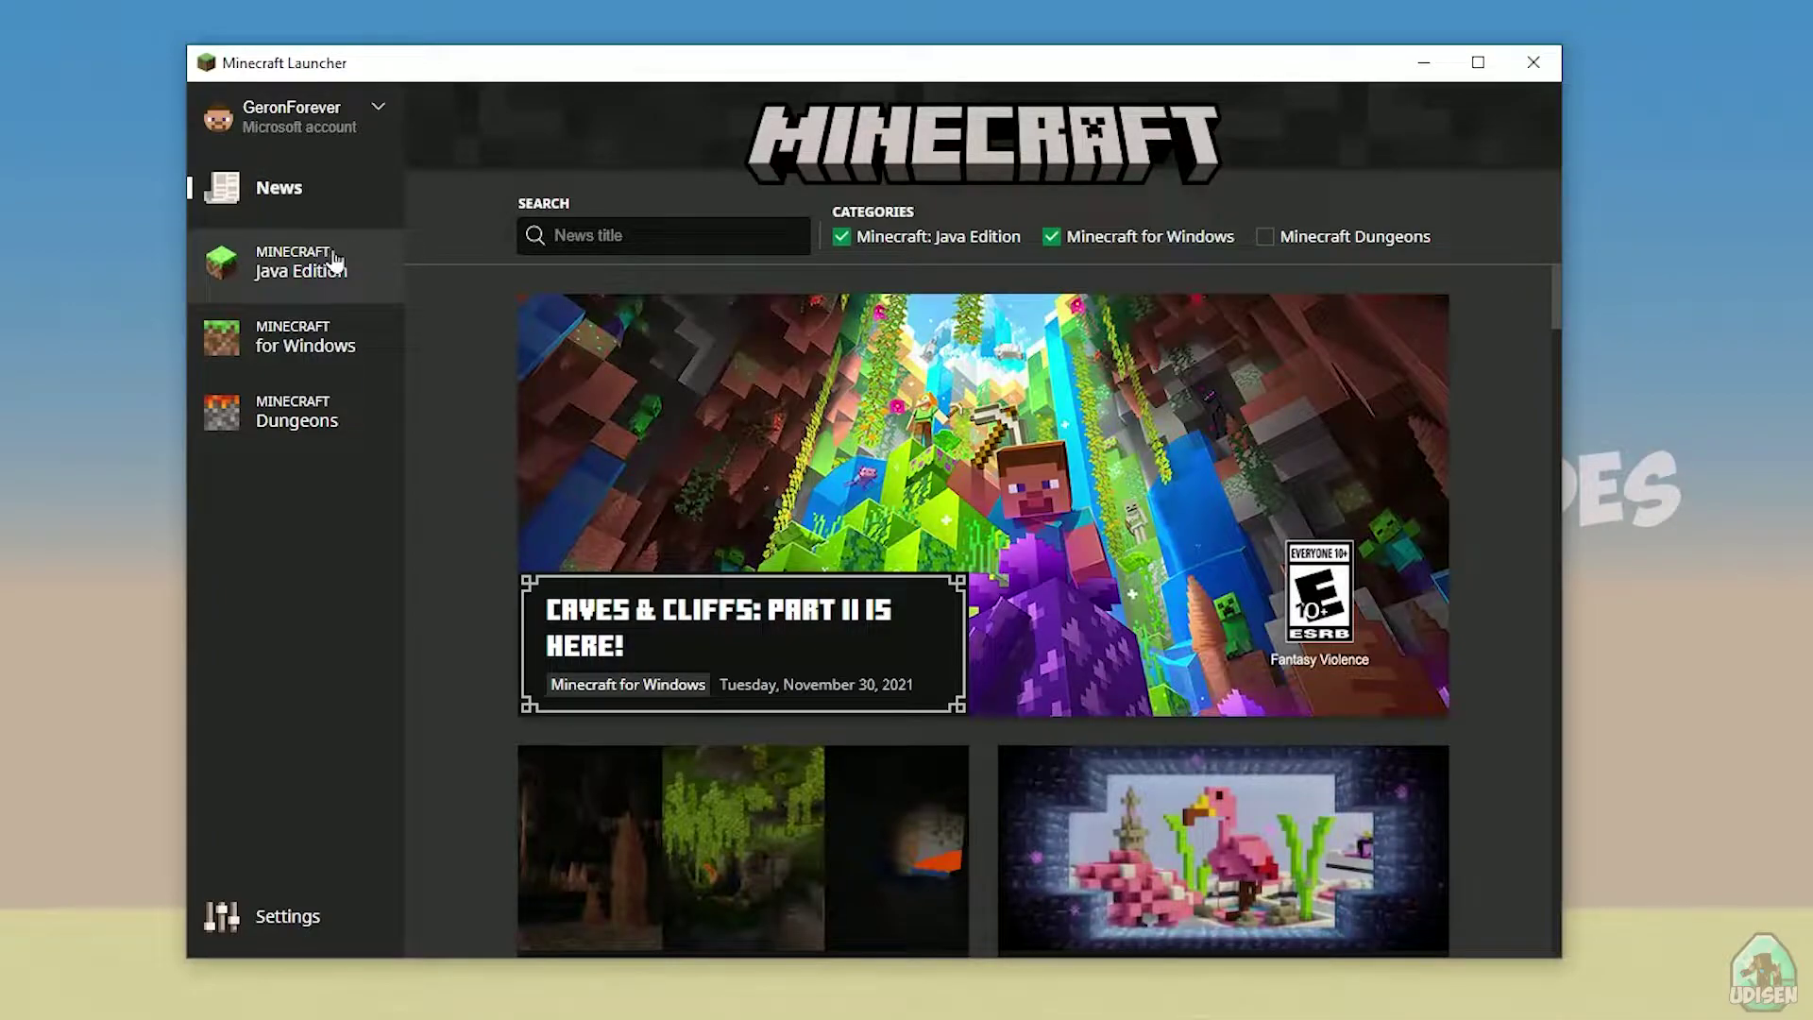
pyautogui.click(332, 261)
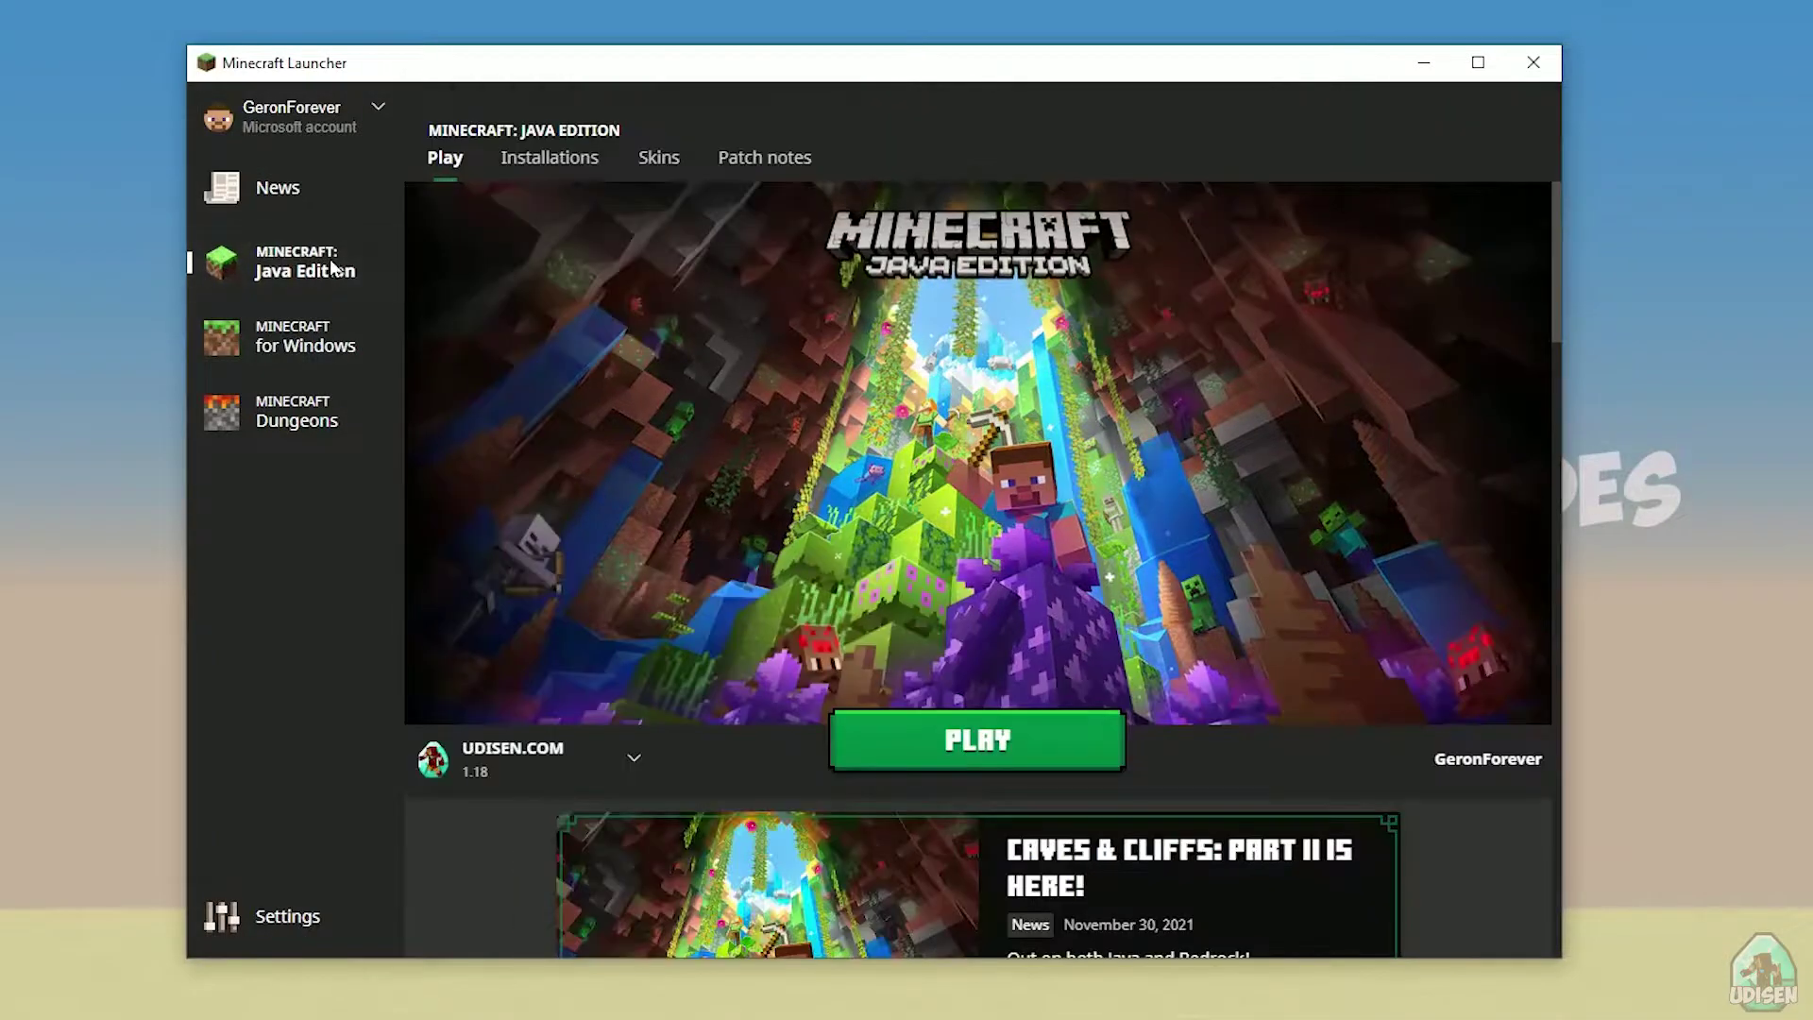
pyautogui.click(555, 162)
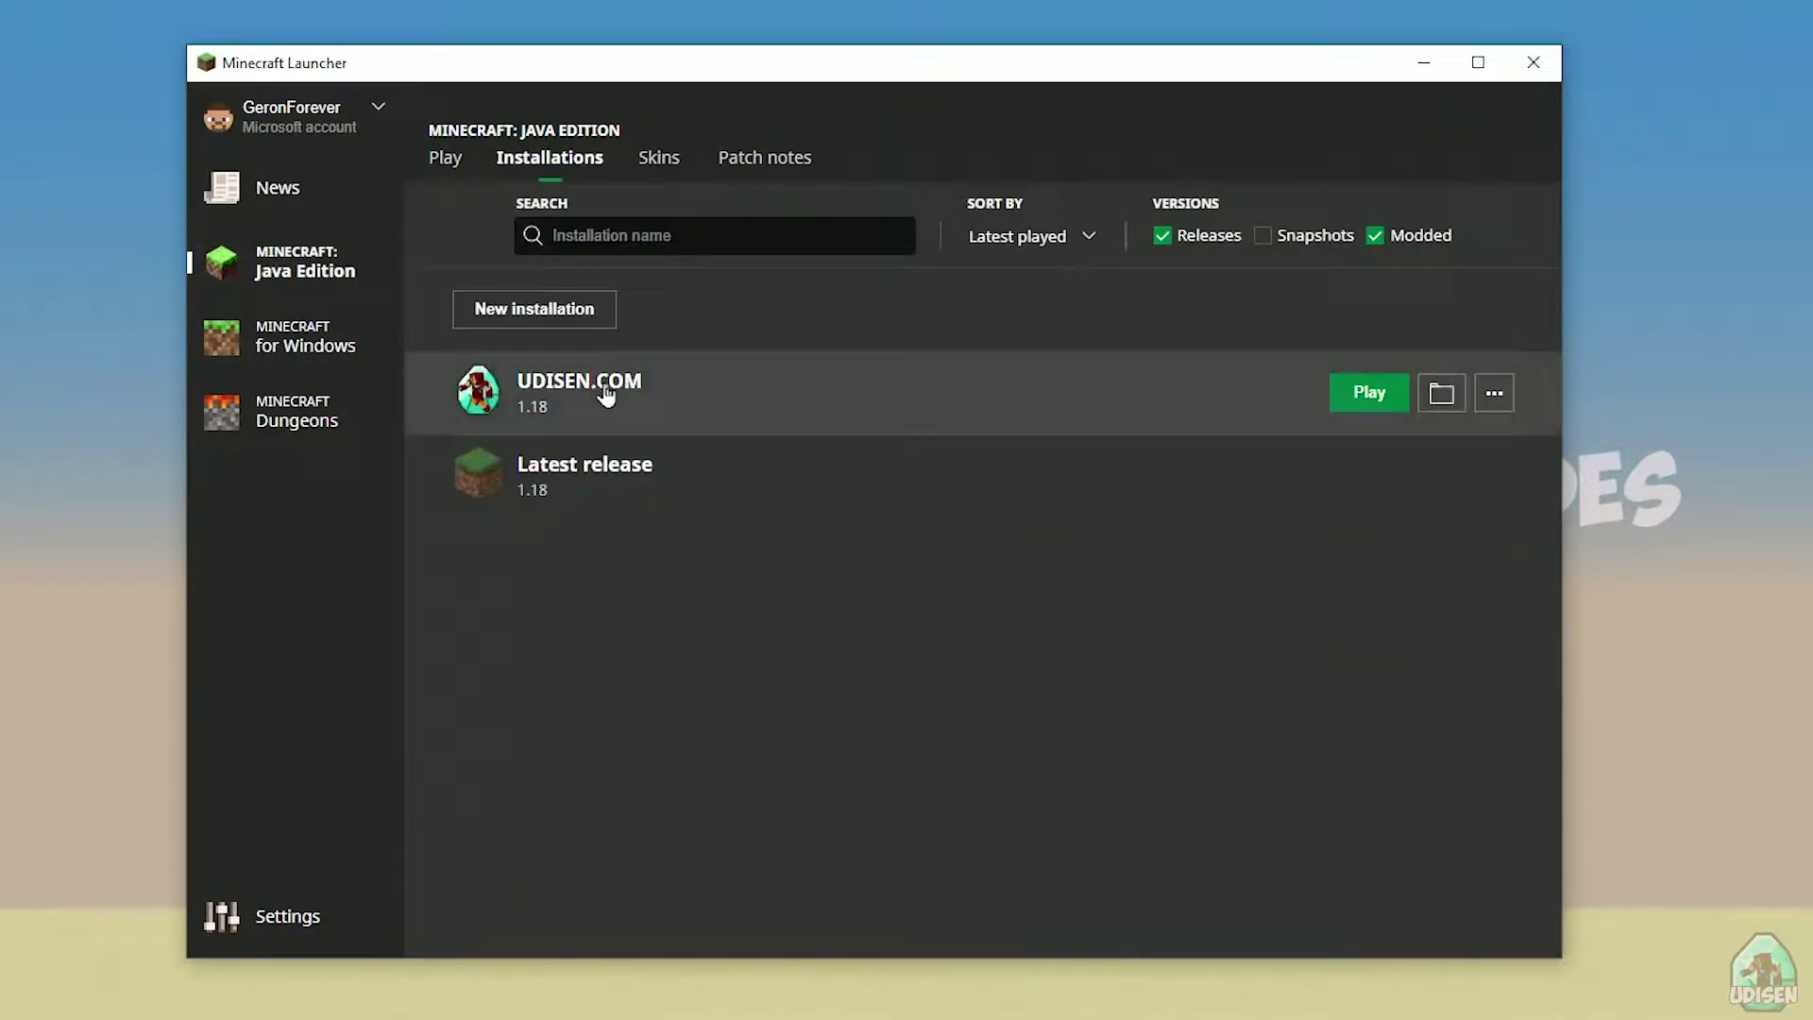
pyautogui.click(538, 312)
pyautogui.click(714, 327)
pyautogui.write('jnghnmghngnhgn')
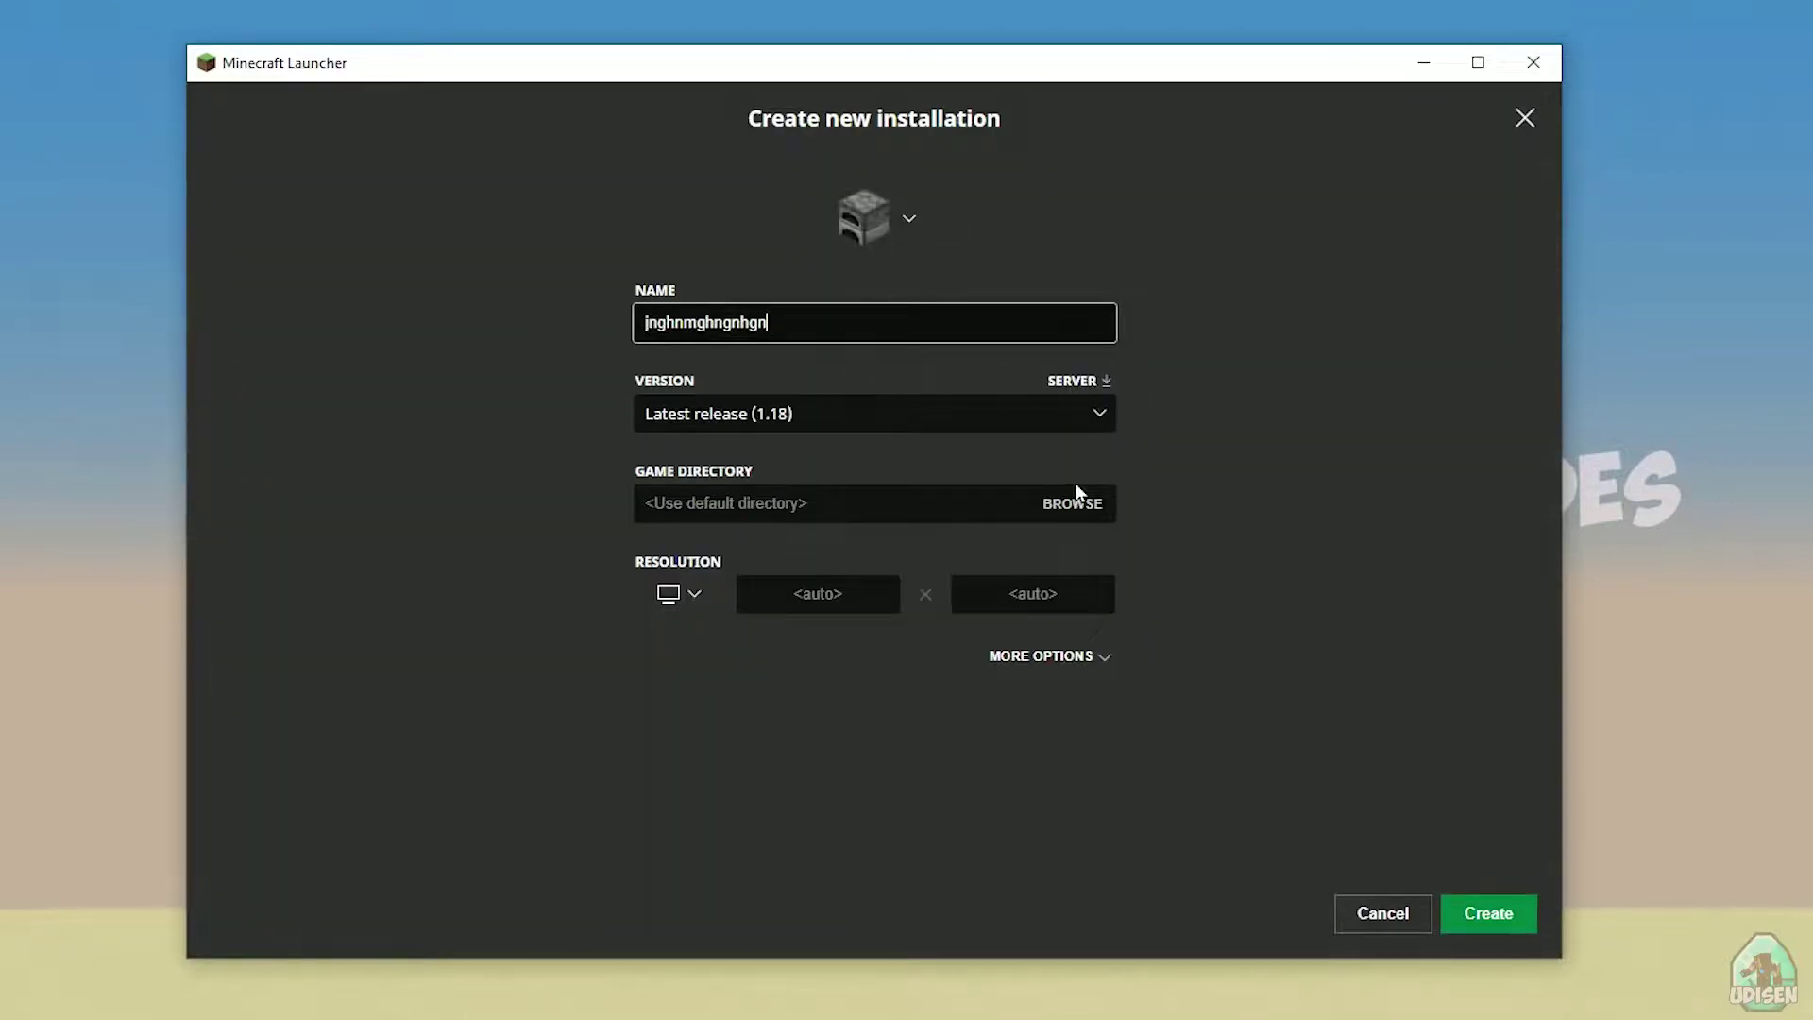
pyautogui.click(1388, 916)
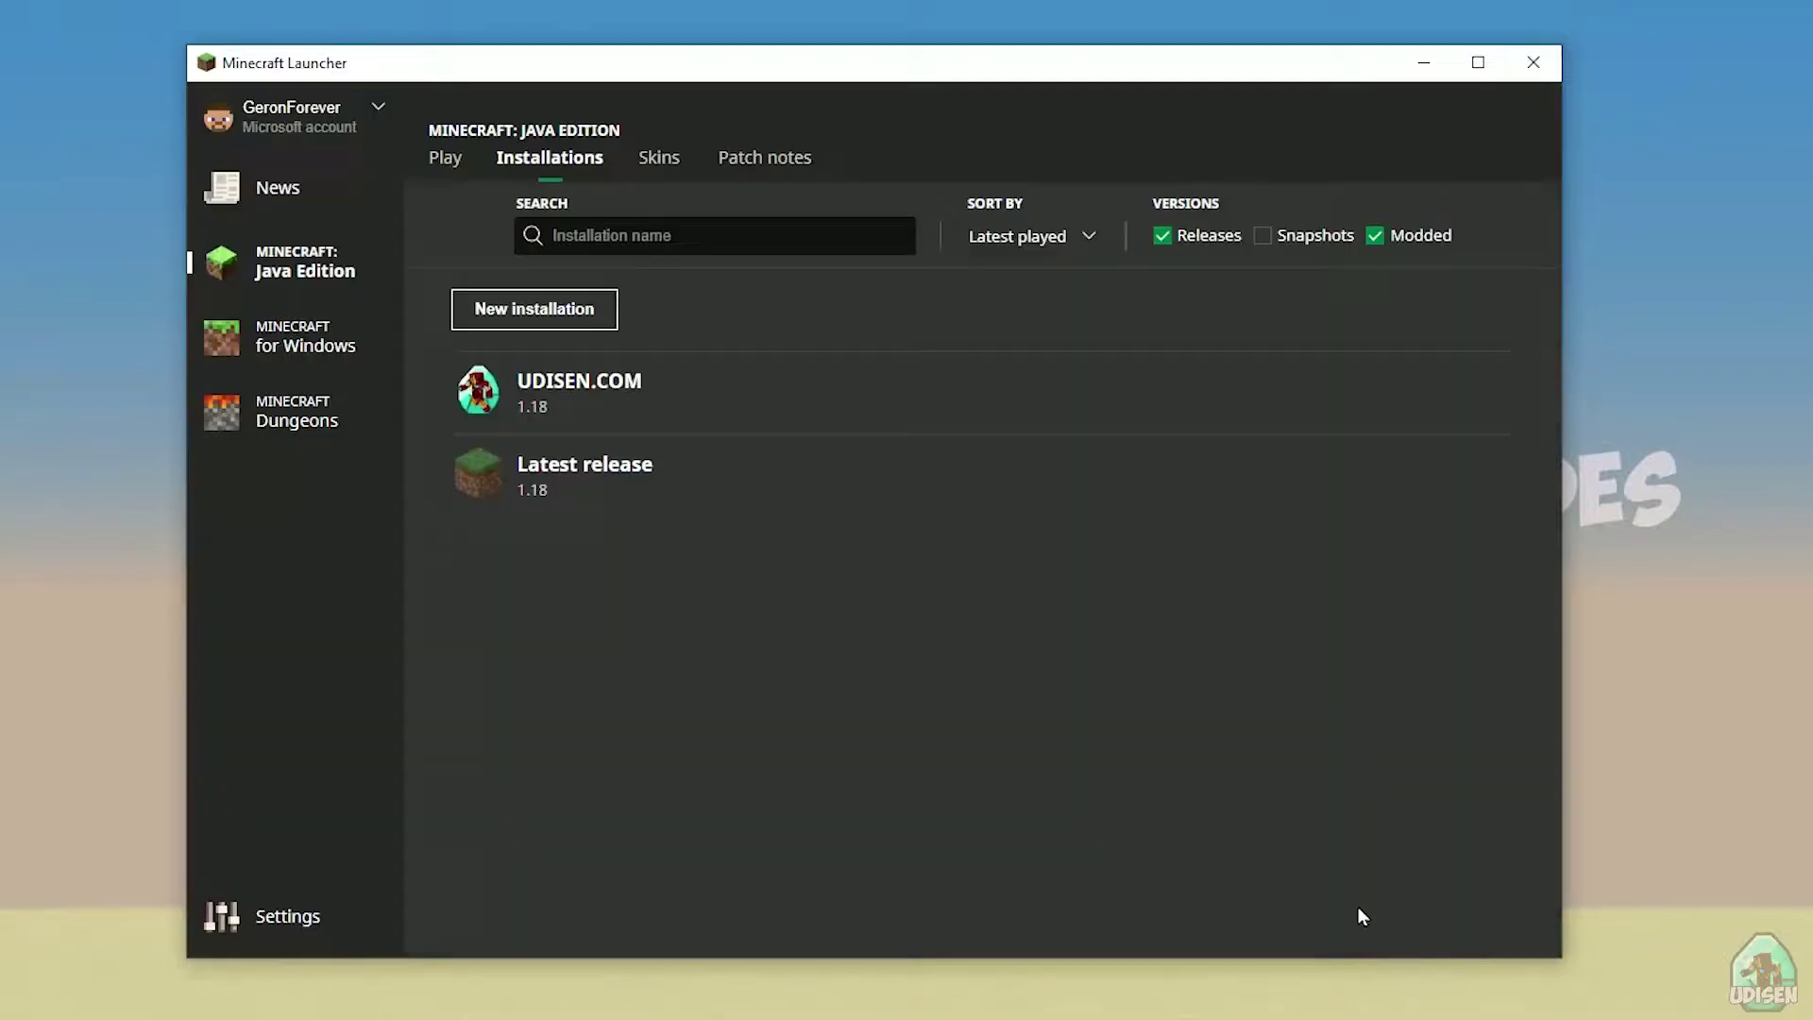
# Step: Open the UDISEN.COM installation for editing and choose release 1.18 as its version
pyautogui.click(675, 402)
pyautogui.click(755, 414)
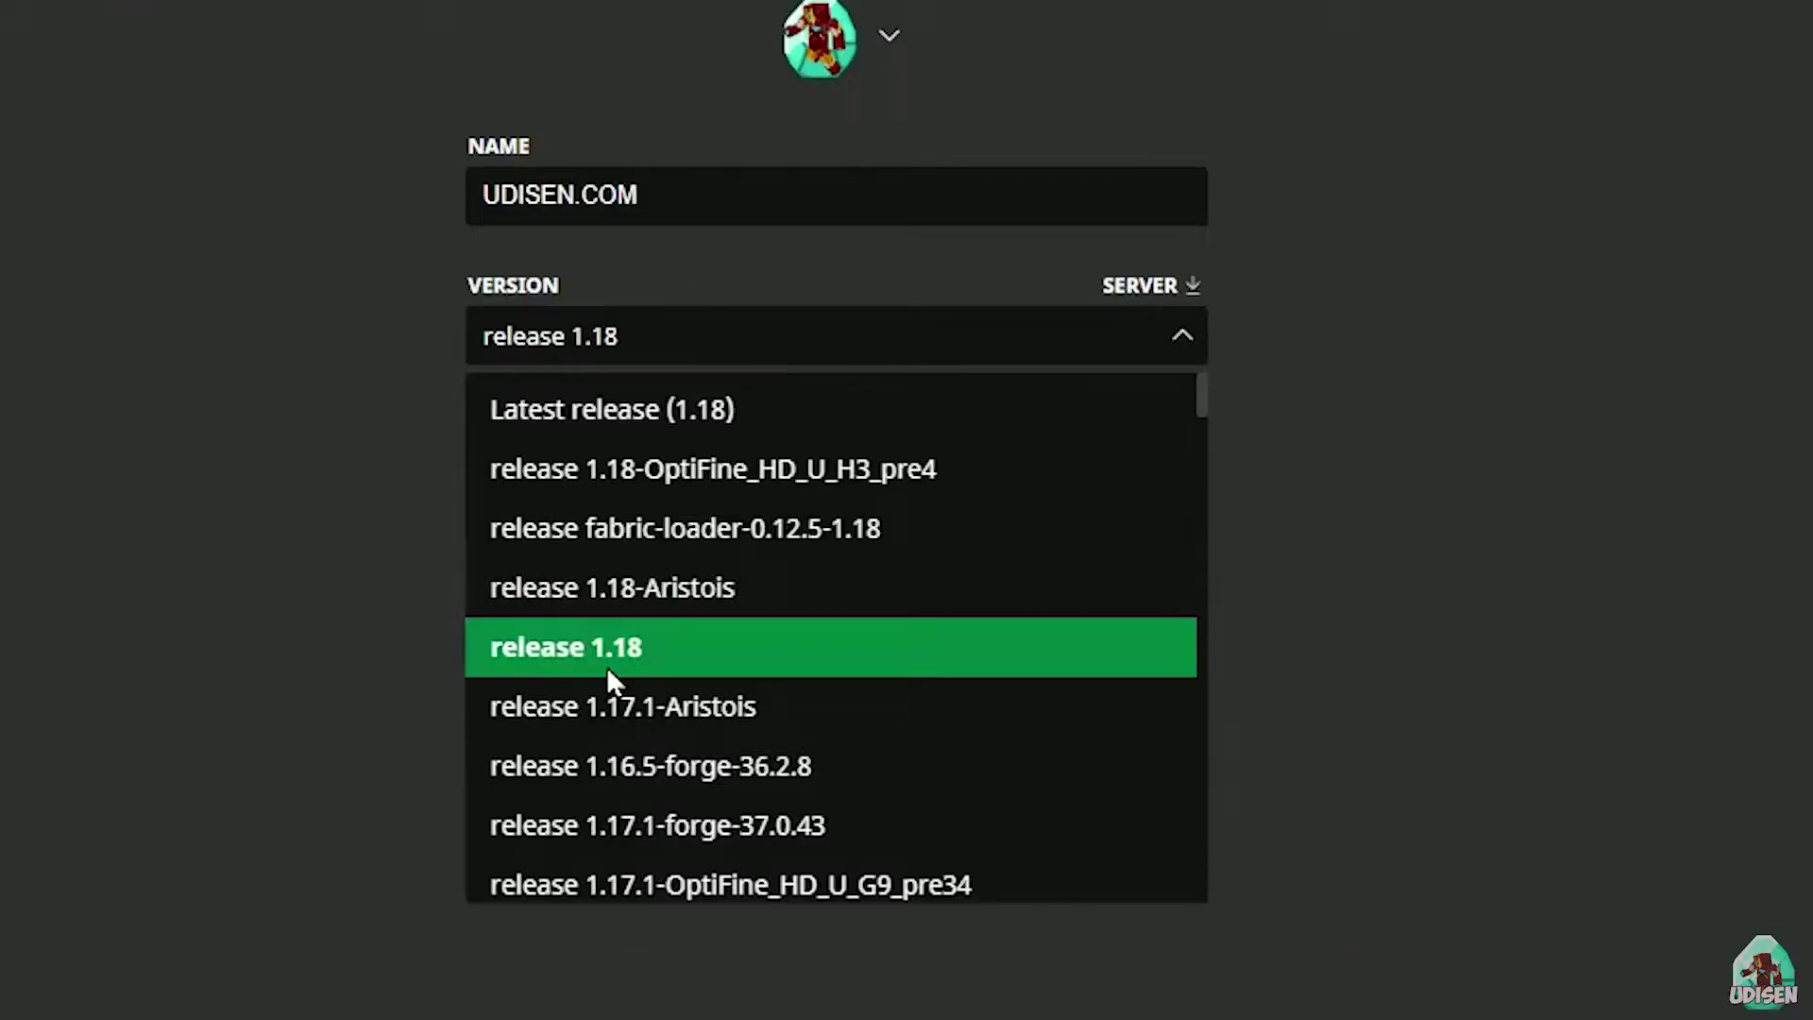
pyautogui.click(725, 627)
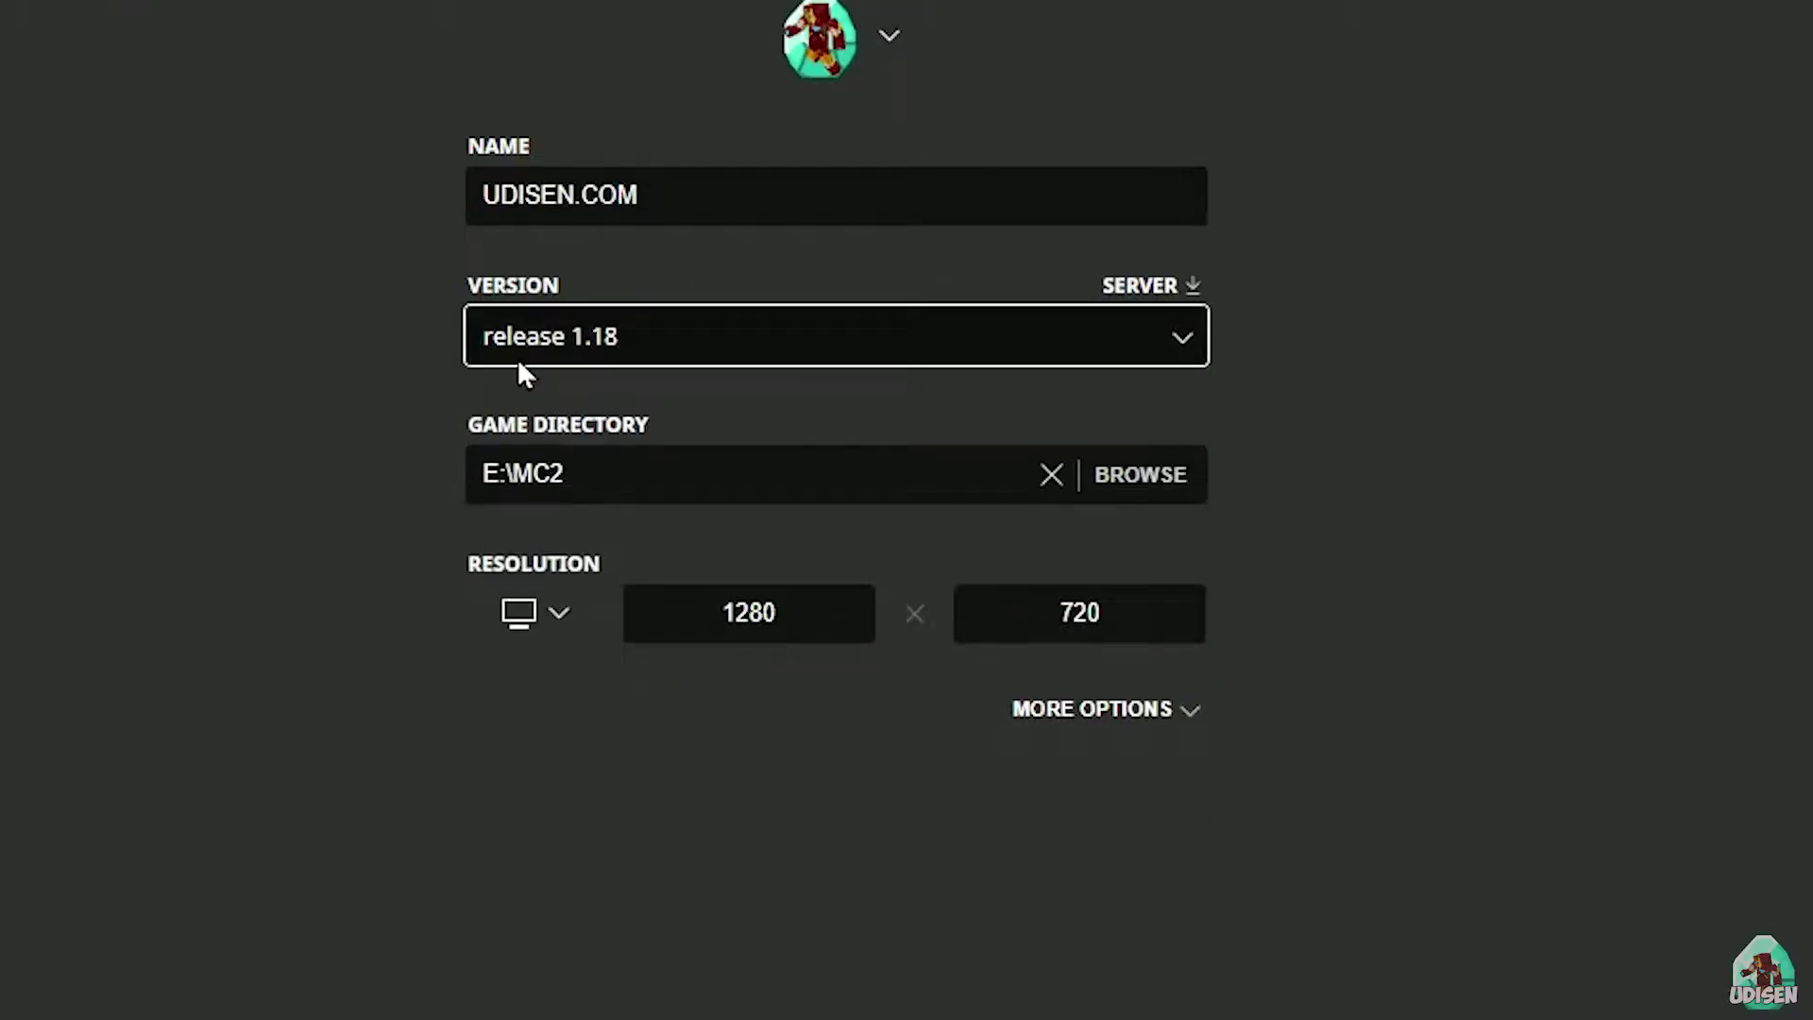
# Step: Try release 1.16.5-forge-36.2.8 and pending 1.18_experimental-snapshot-4 as the installation's version
pyautogui.click(639, 335)
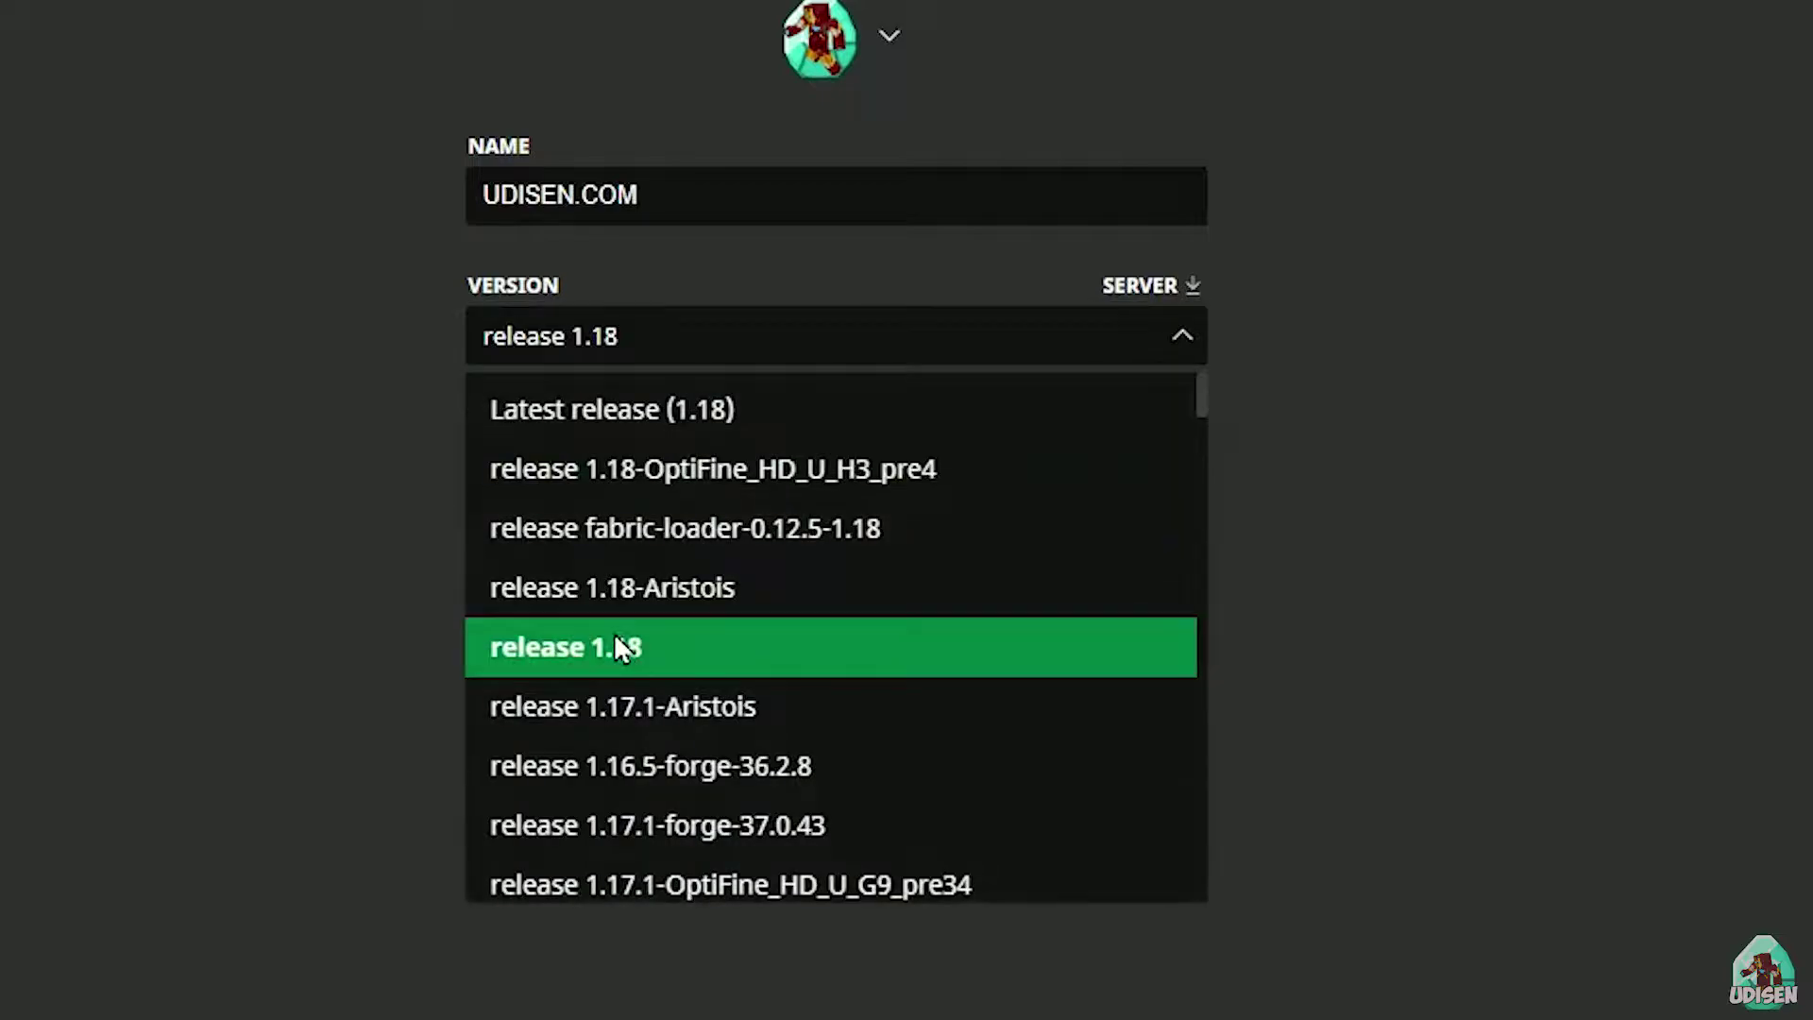
pyautogui.scroll(-2, 797, 531)
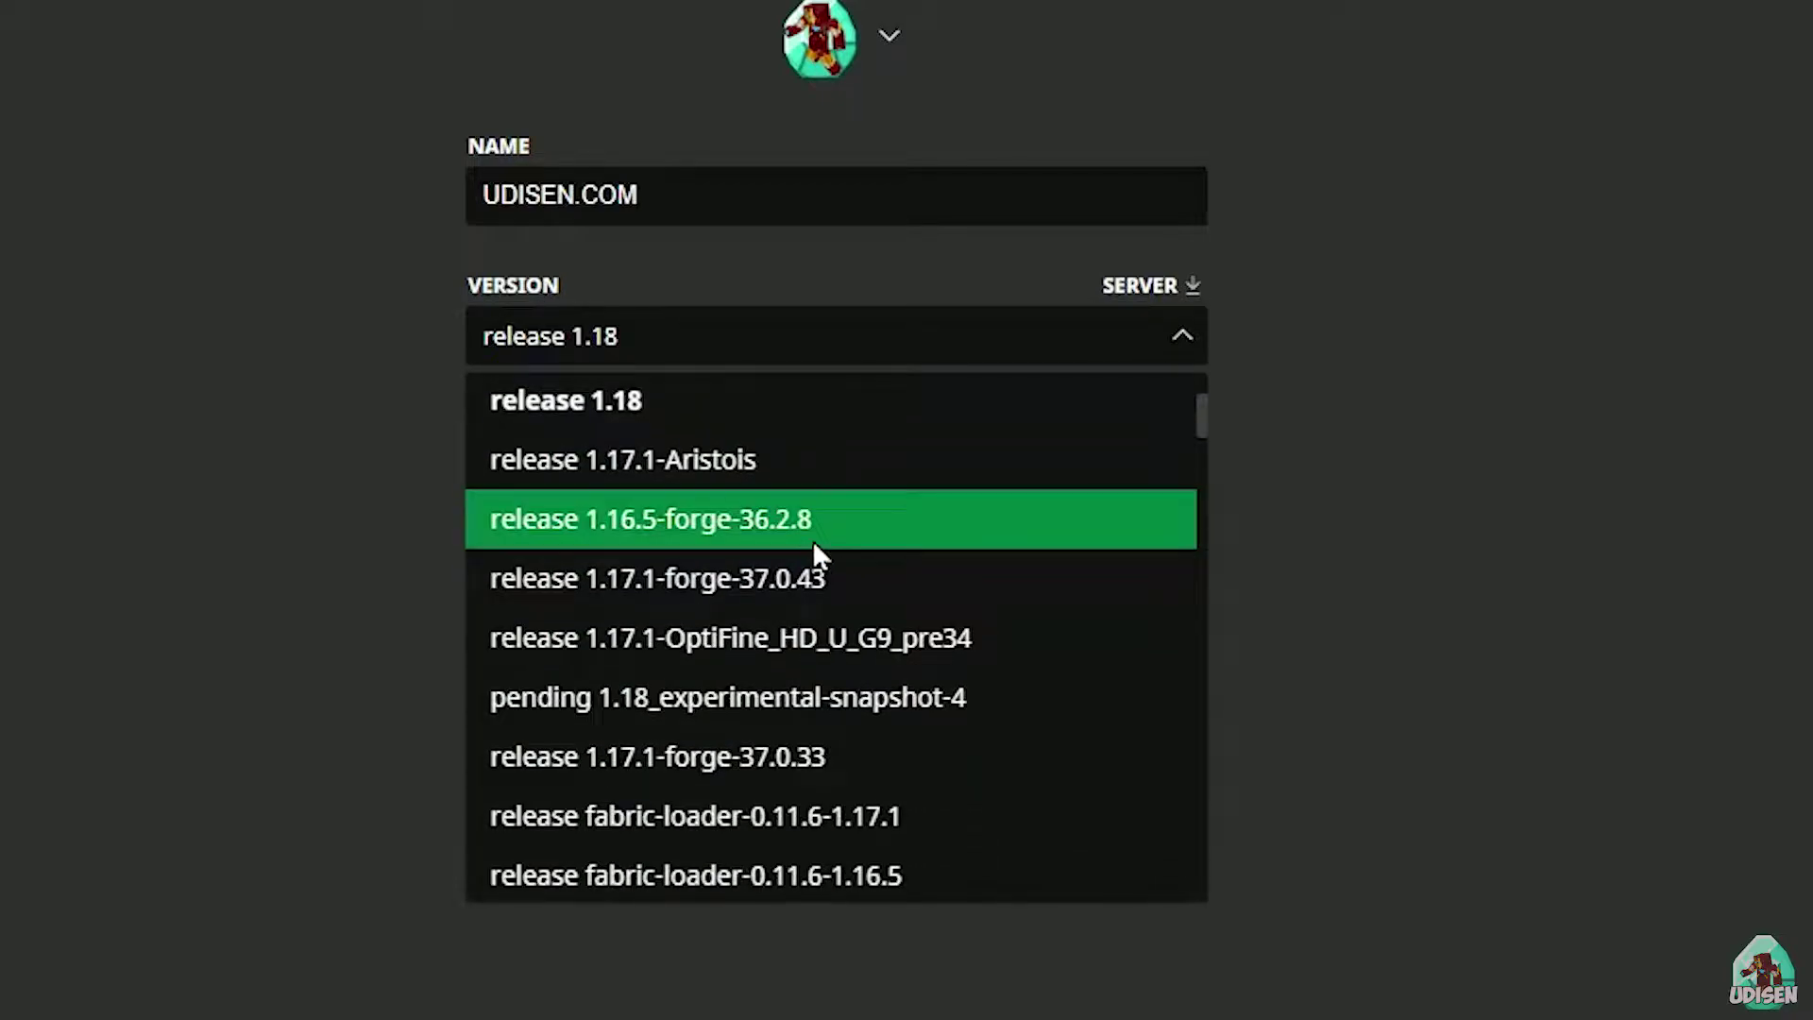
pyautogui.click(797, 529)
pyautogui.click(752, 351)
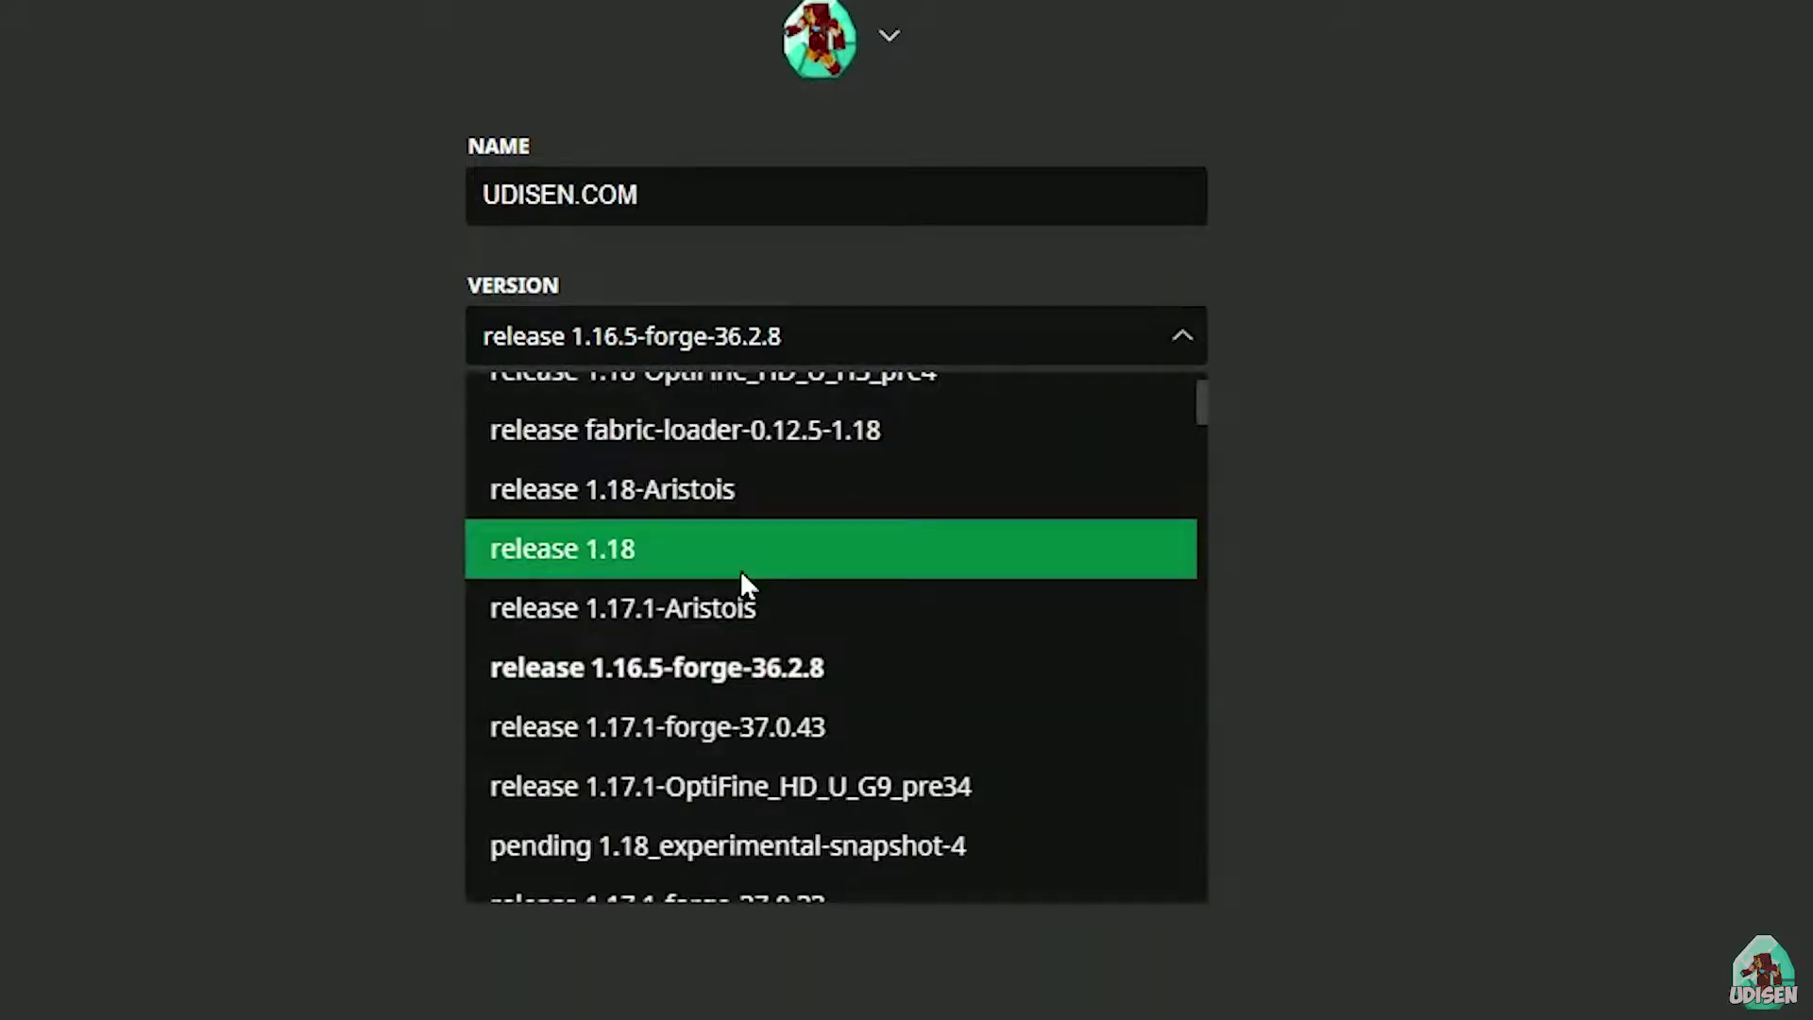
pyautogui.scroll(-3, 727, 605)
pyautogui.scroll(-1, 718, 631)
pyautogui.scroll(2, 749, 597)
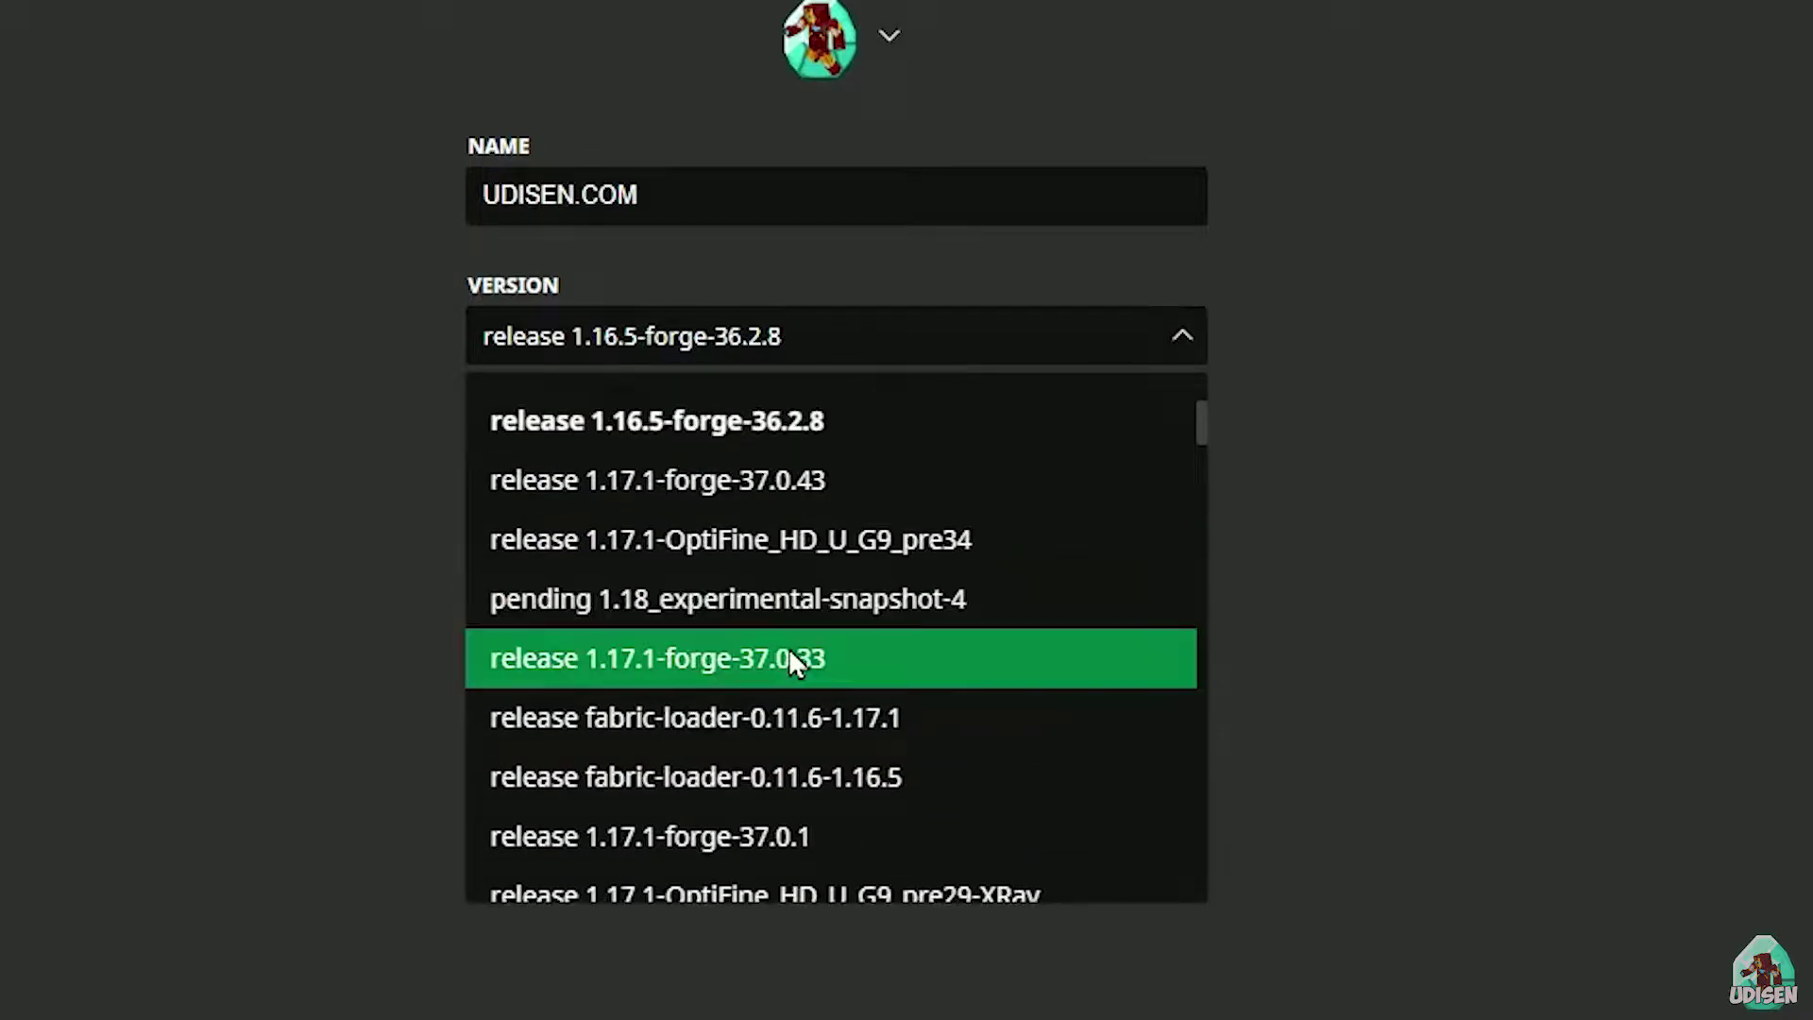
pyautogui.click(771, 633)
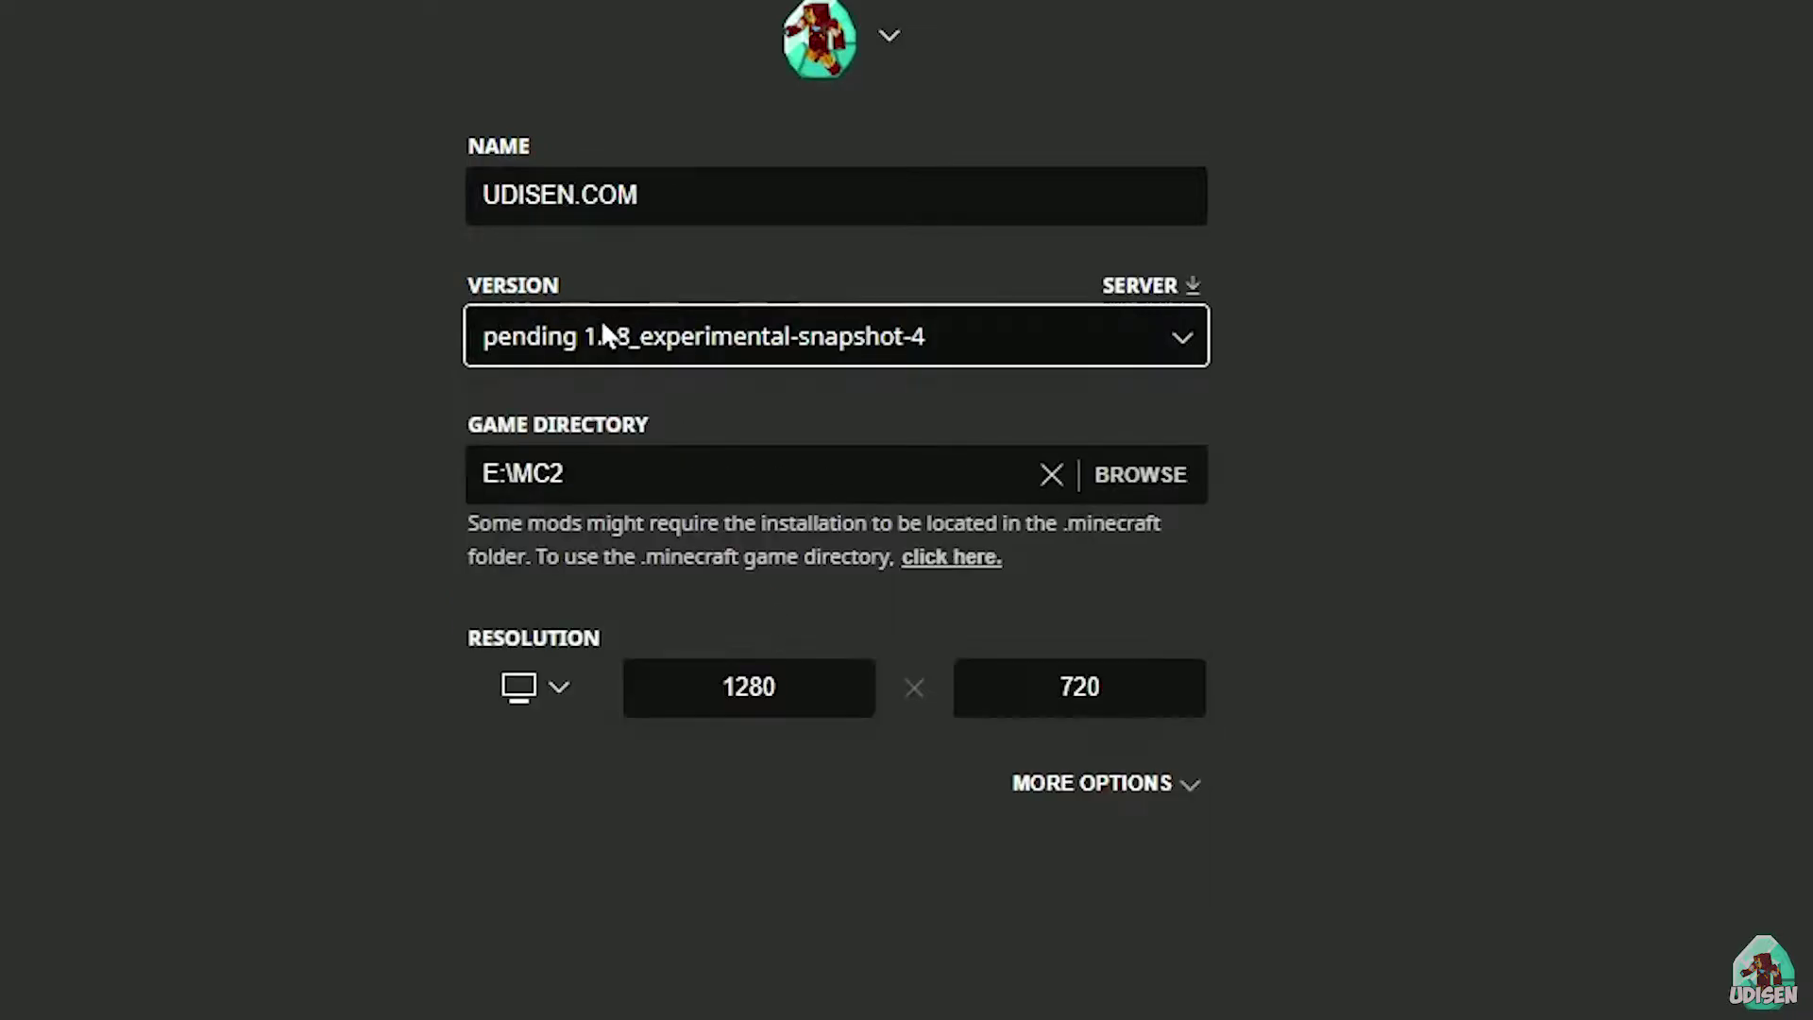
# Step: Set the UDISEN.COM installation's version to release 1.18 and save the installation
pyautogui.click(916, 342)
pyautogui.scroll(2, 831, 538)
pyautogui.click(798, 609)
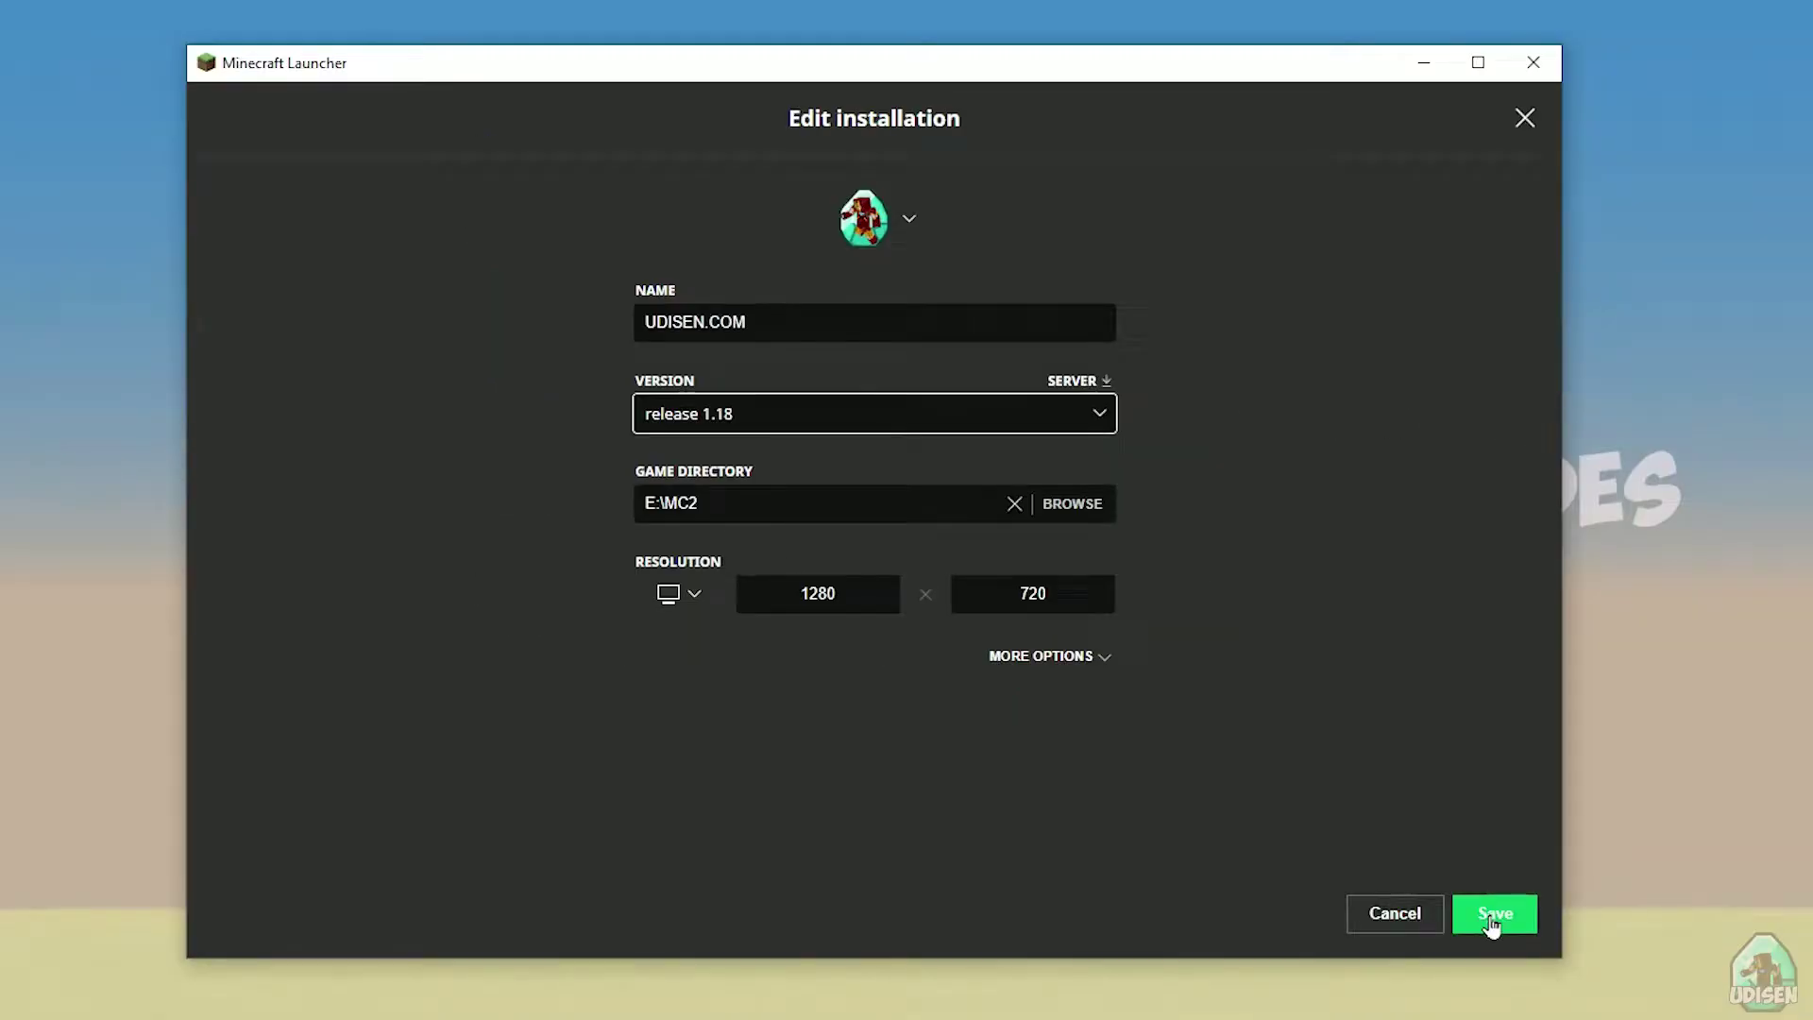
pyautogui.click(1492, 921)
# Step: Launch Minecraft 1.18 from the UDISEN.COM installation and close the launcher
pyautogui.click(1333, 398)
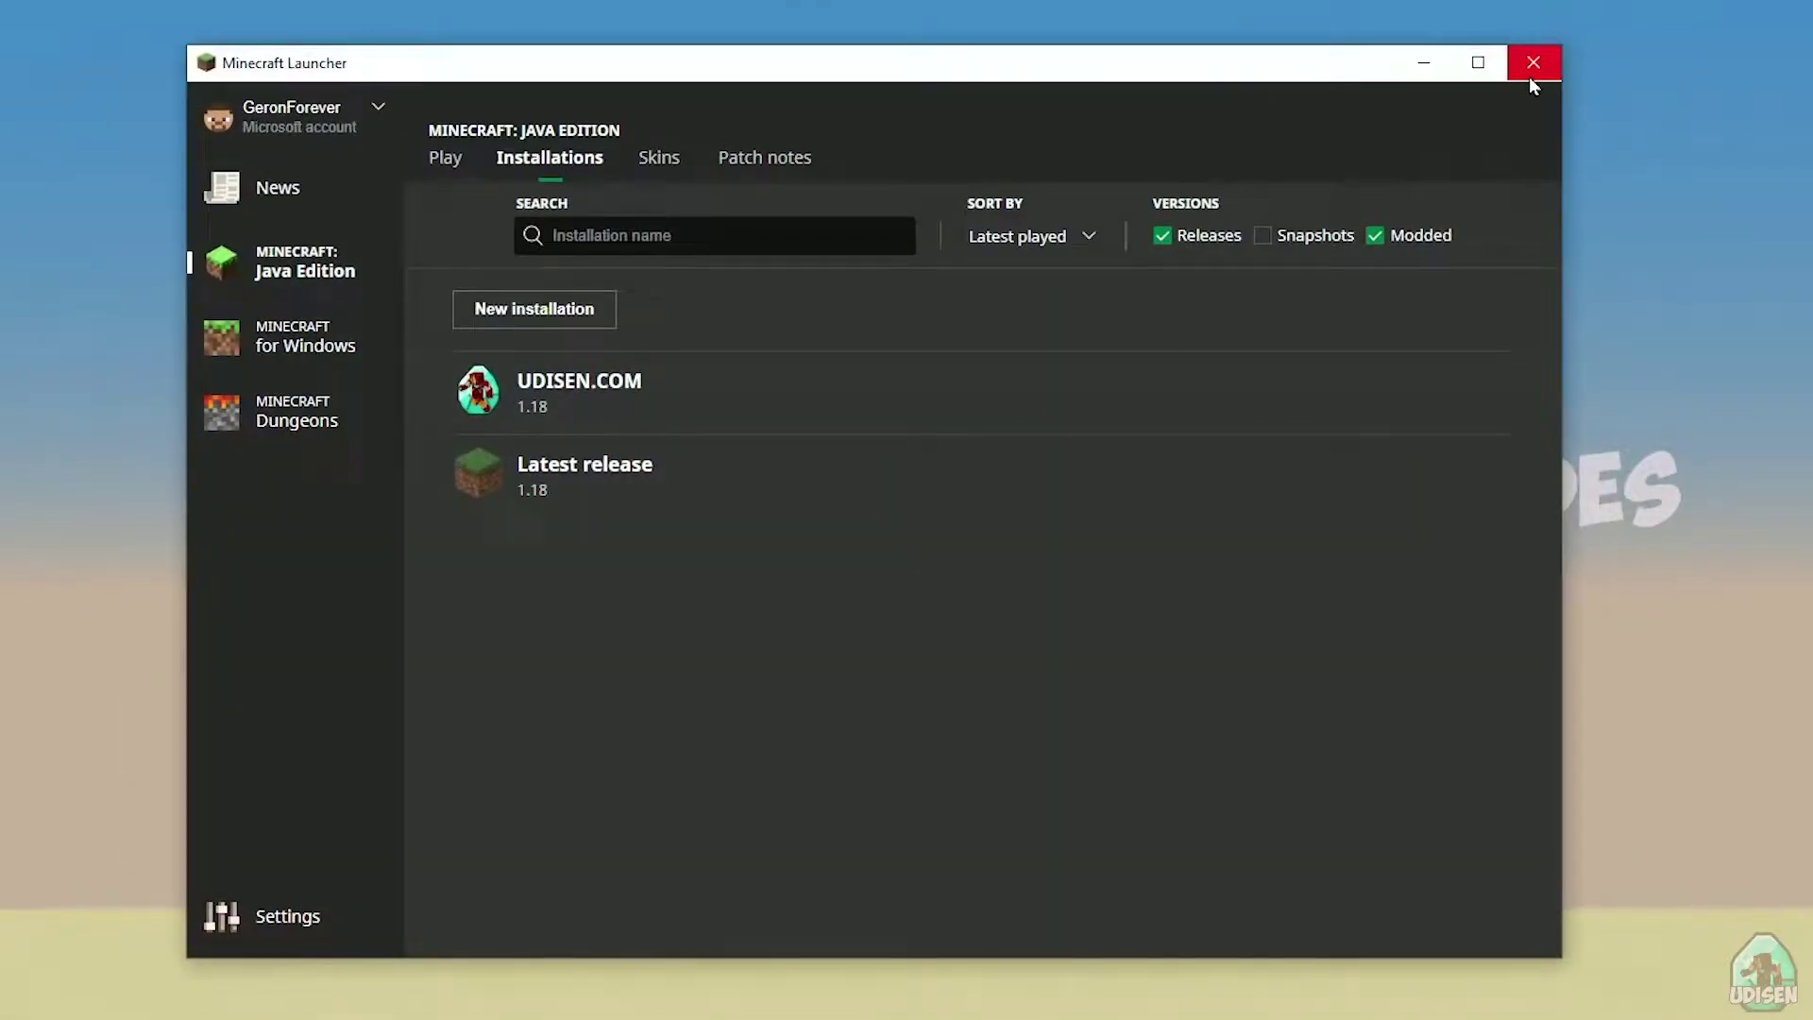
pyautogui.click(1536, 62)
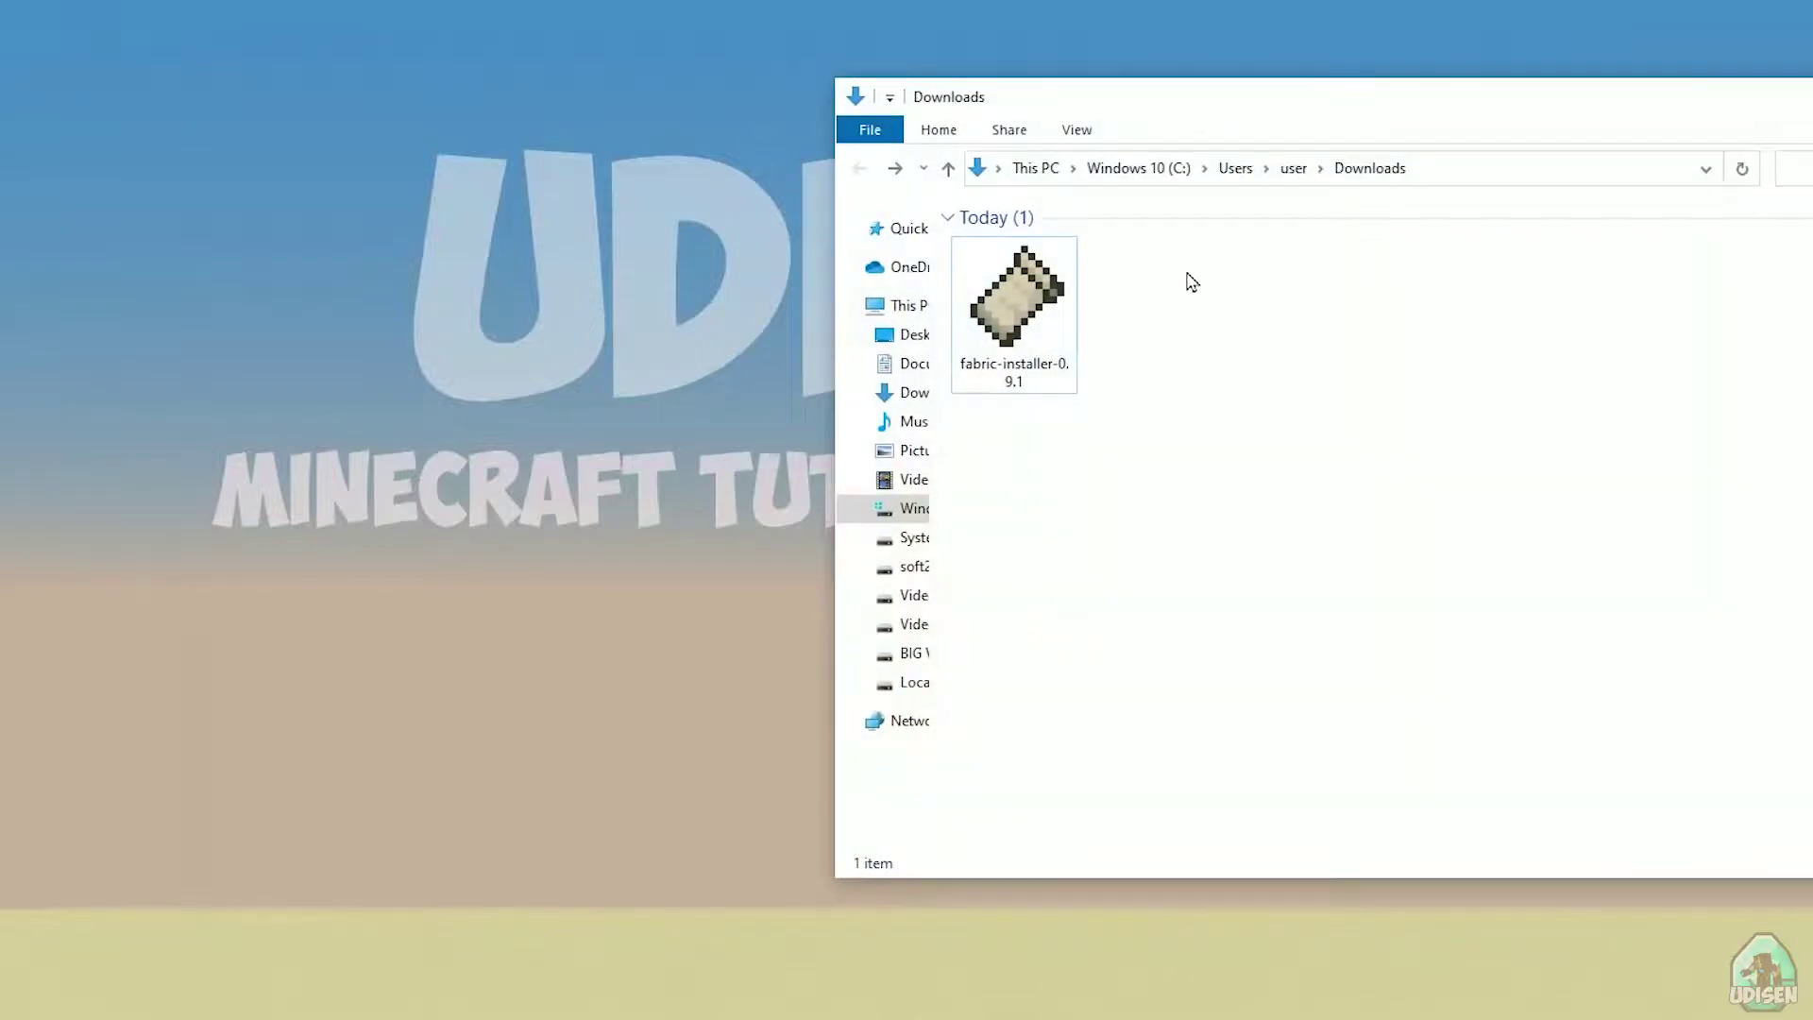
# Step: Run fabric-installer-0.9.1 from the Downloads folder
pyautogui.moveTo(1388, 121); pyautogui.dragTo(953, 126)
pyautogui.click(595, 310)
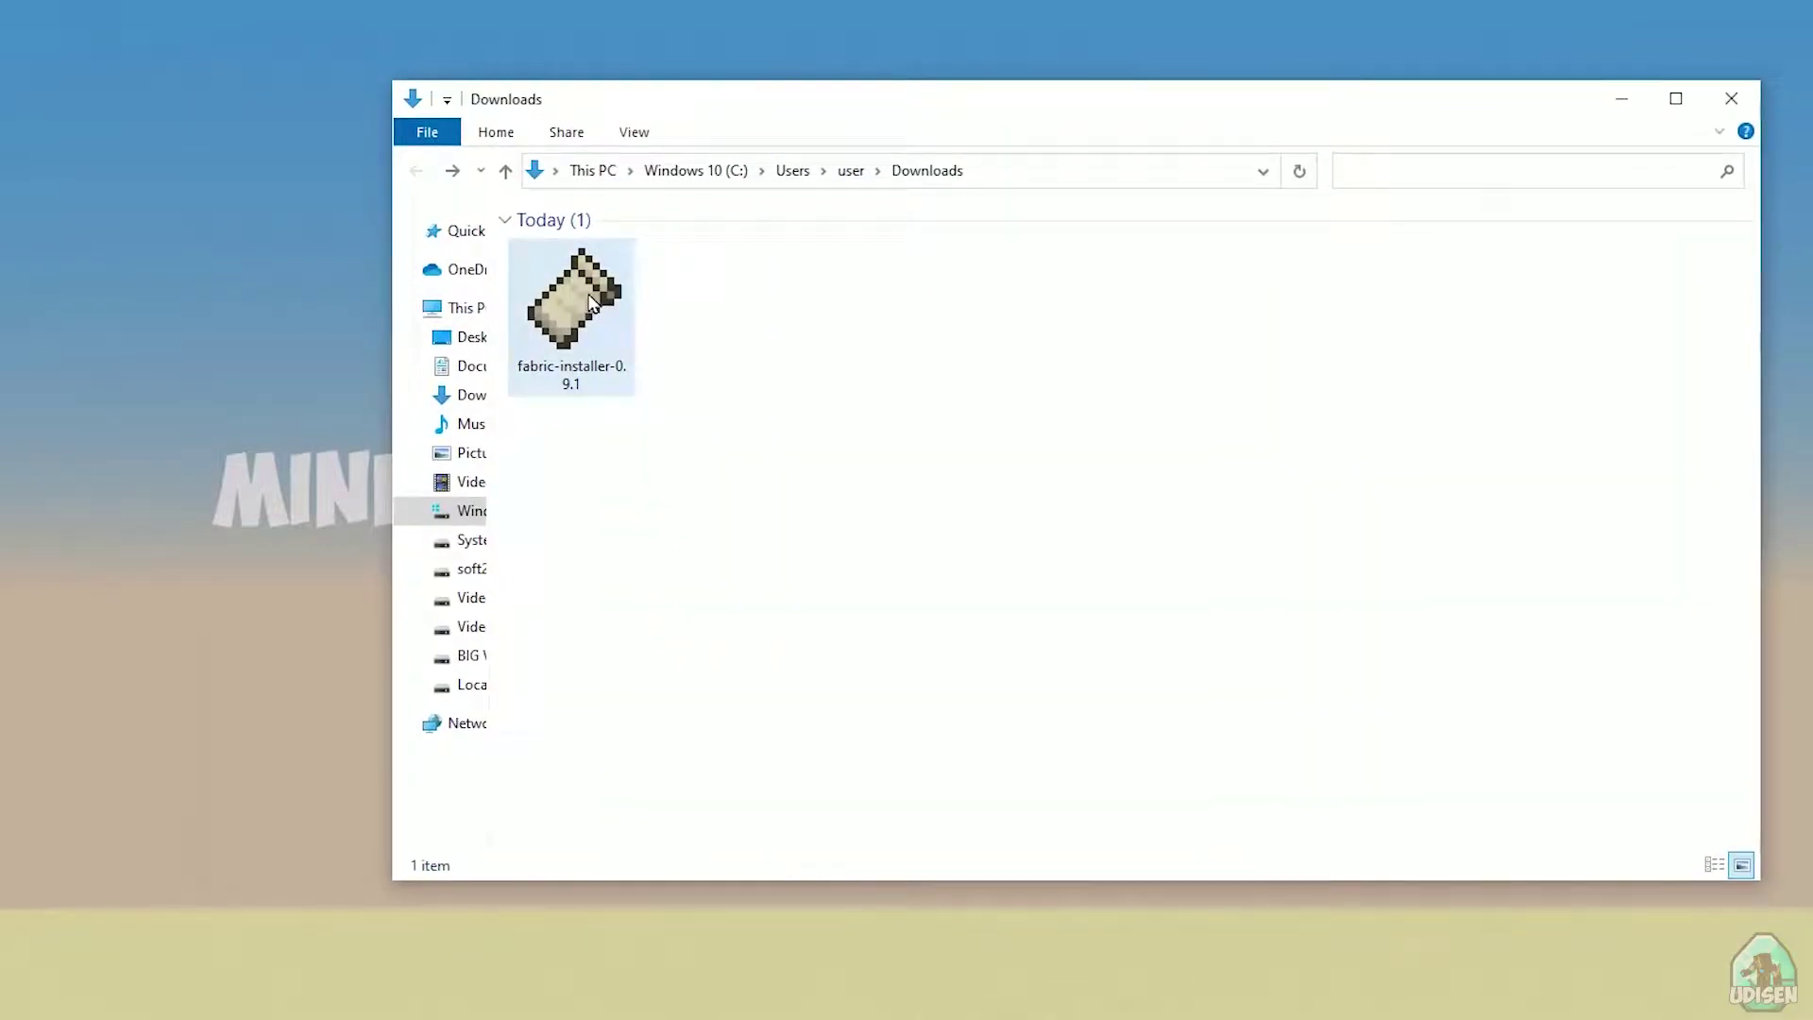
pyautogui.doubleClick(592, 302)
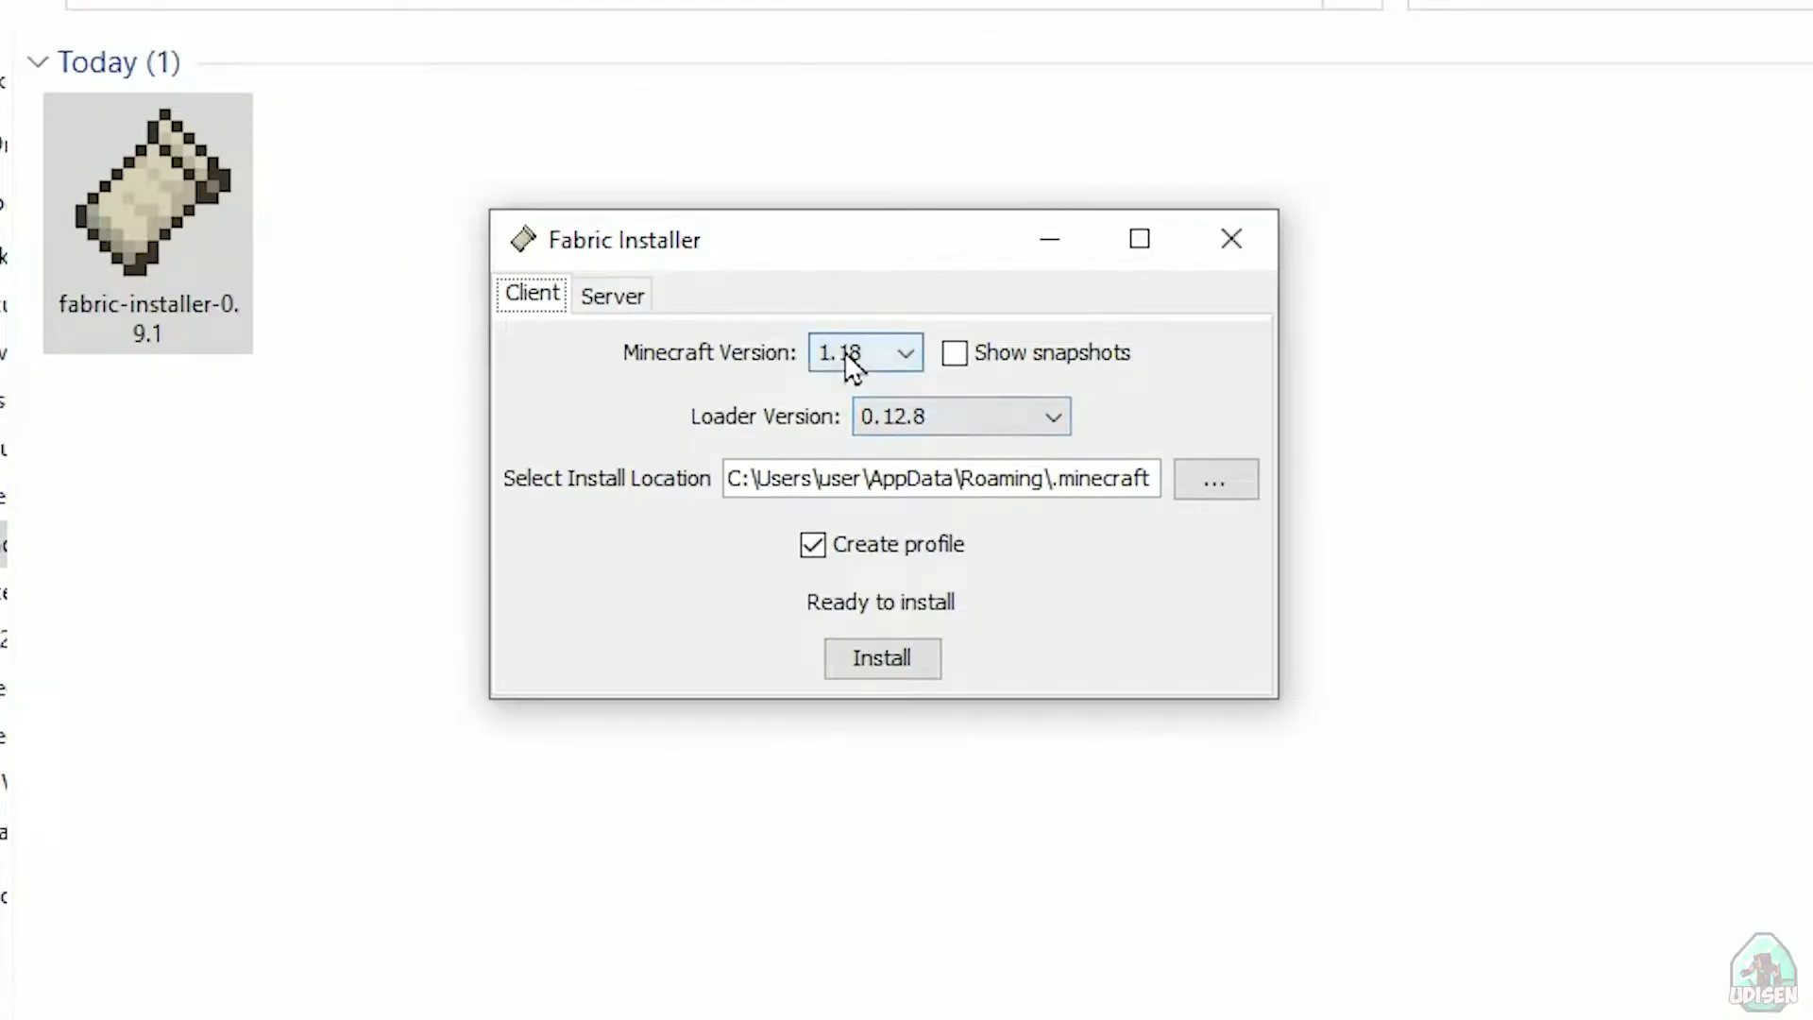
# Step: Examine the Fabric Installer's client and server settings, including the Minecraft and loader versions on offer
pyautogui.click(844, 352)
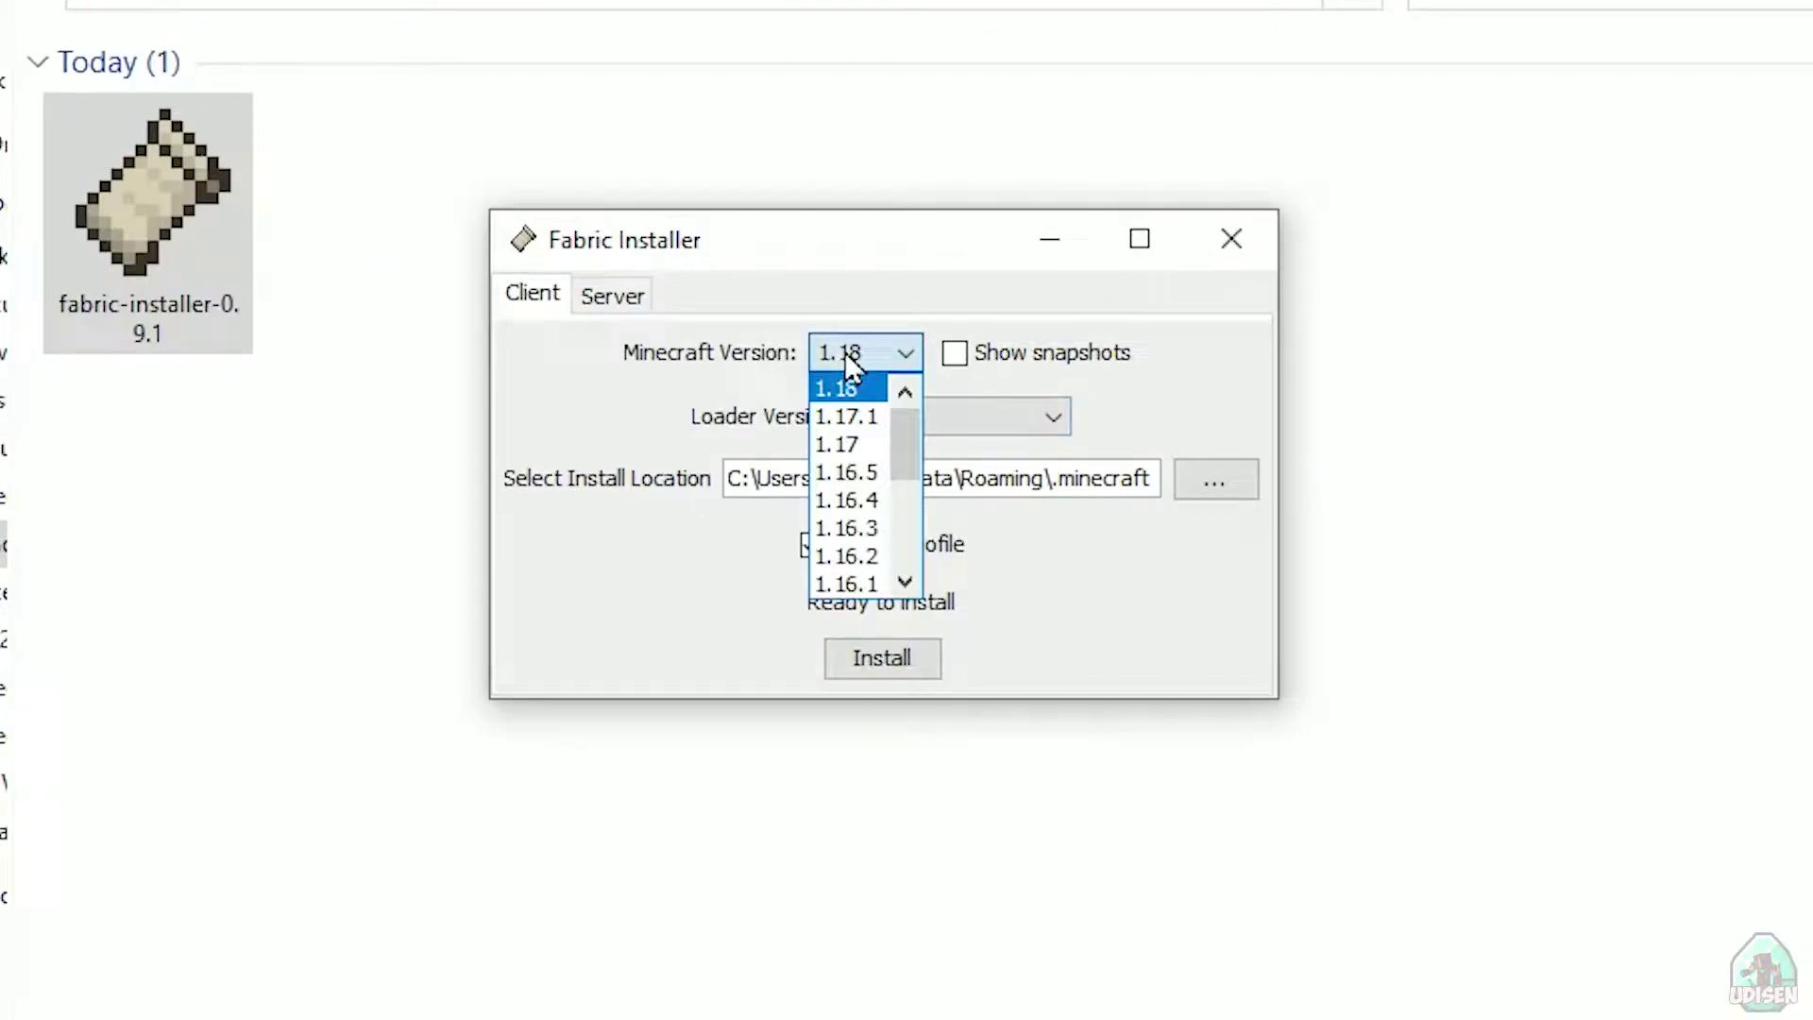
pyautogui.click(844, 351)
pyautogui.click(583, 295)
pyautogui.click(557, 295)
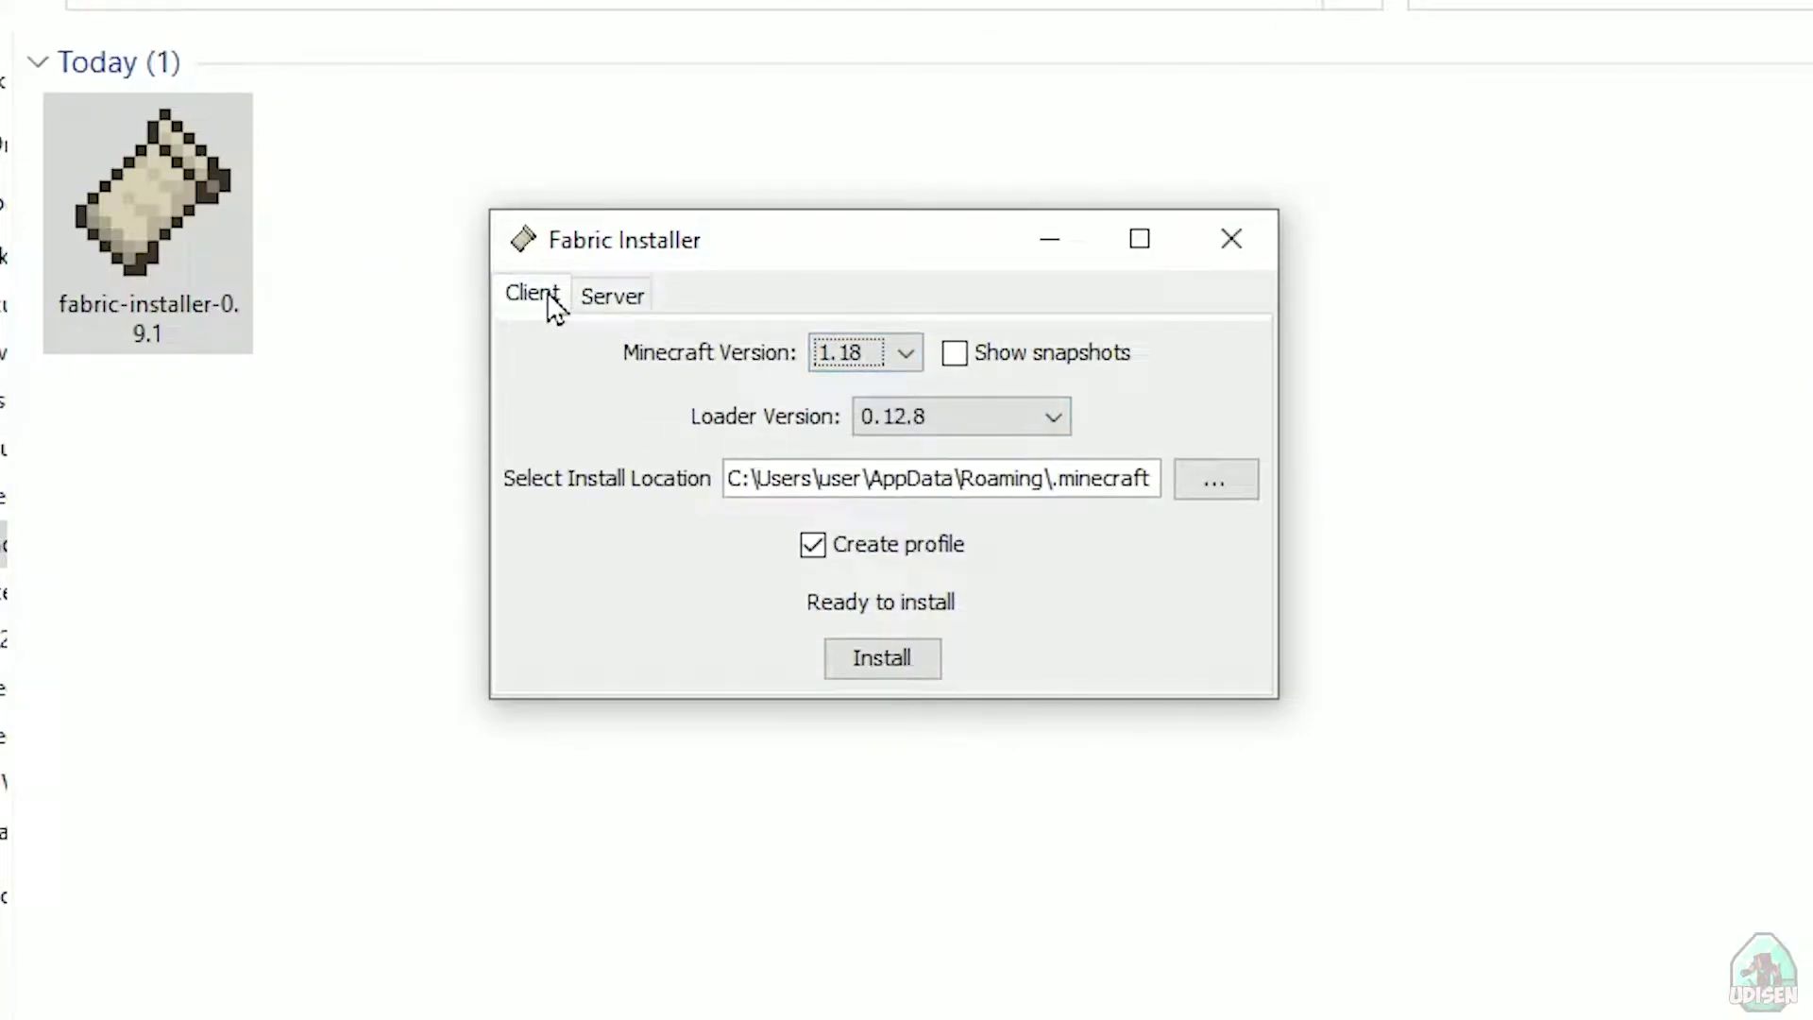
pyautogui.click(612, 298)
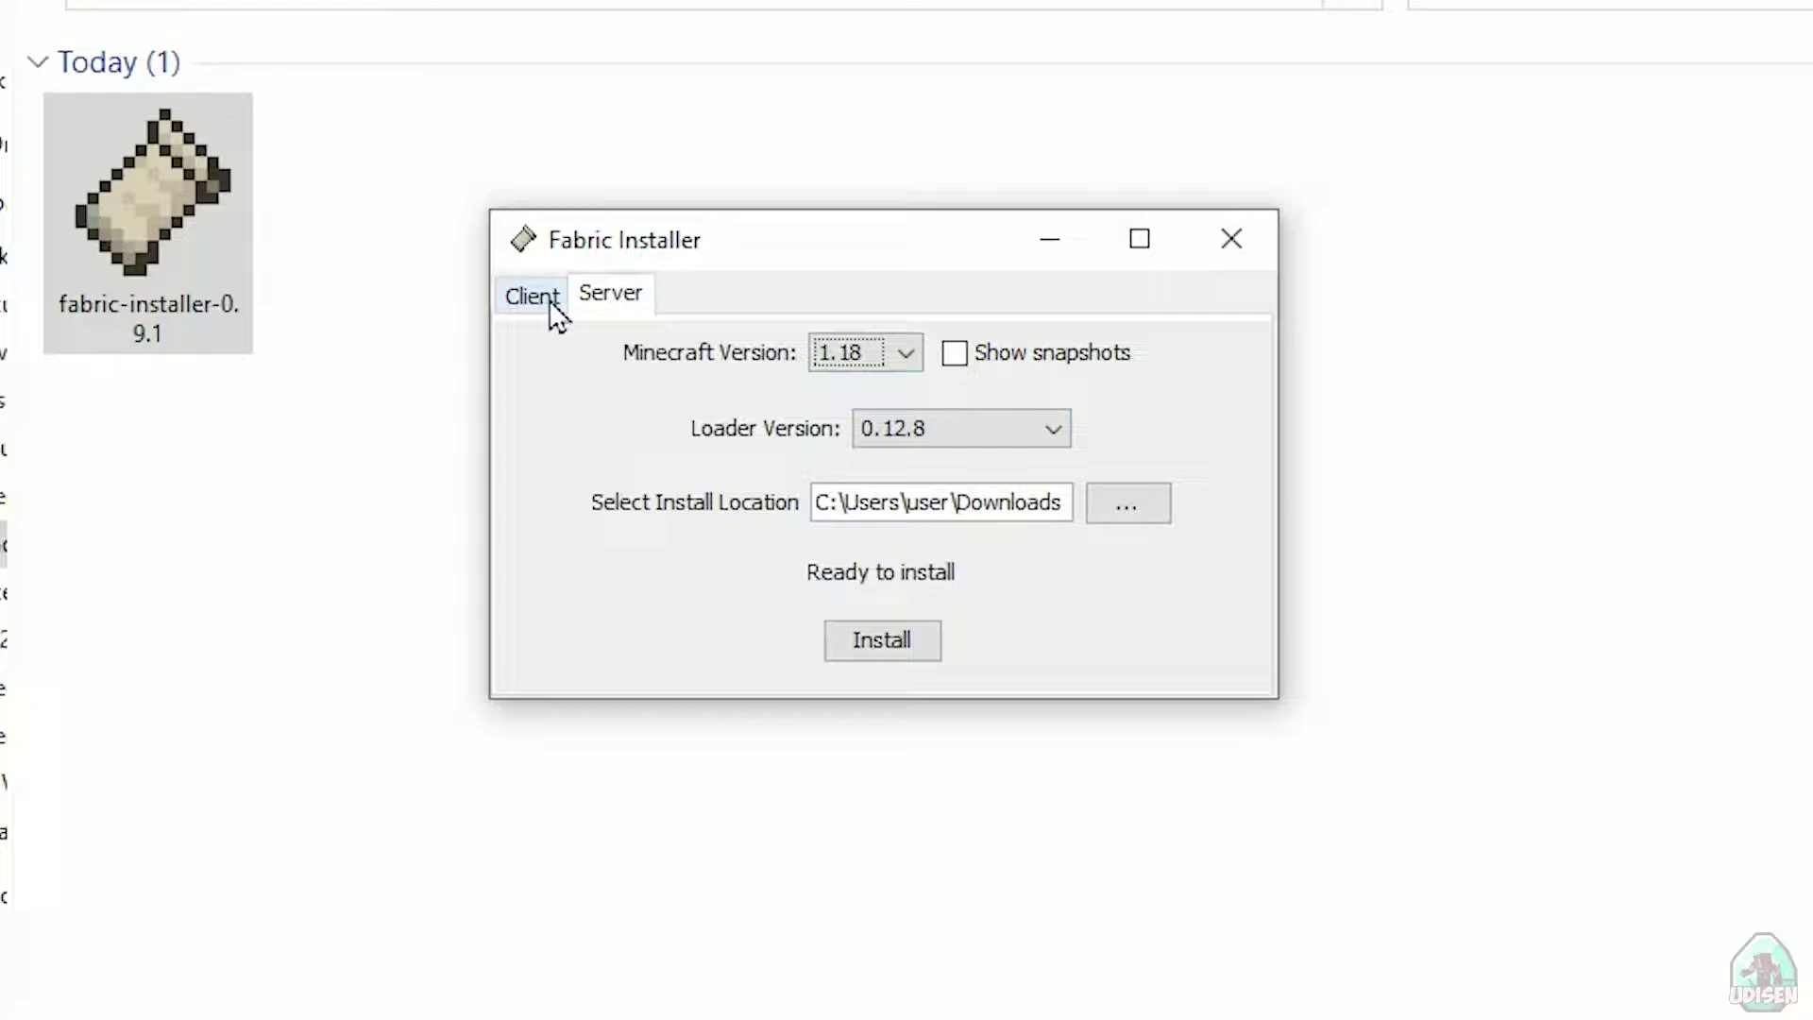
pyautogui.click(548, 298)
pyautogui.click(933, 415)
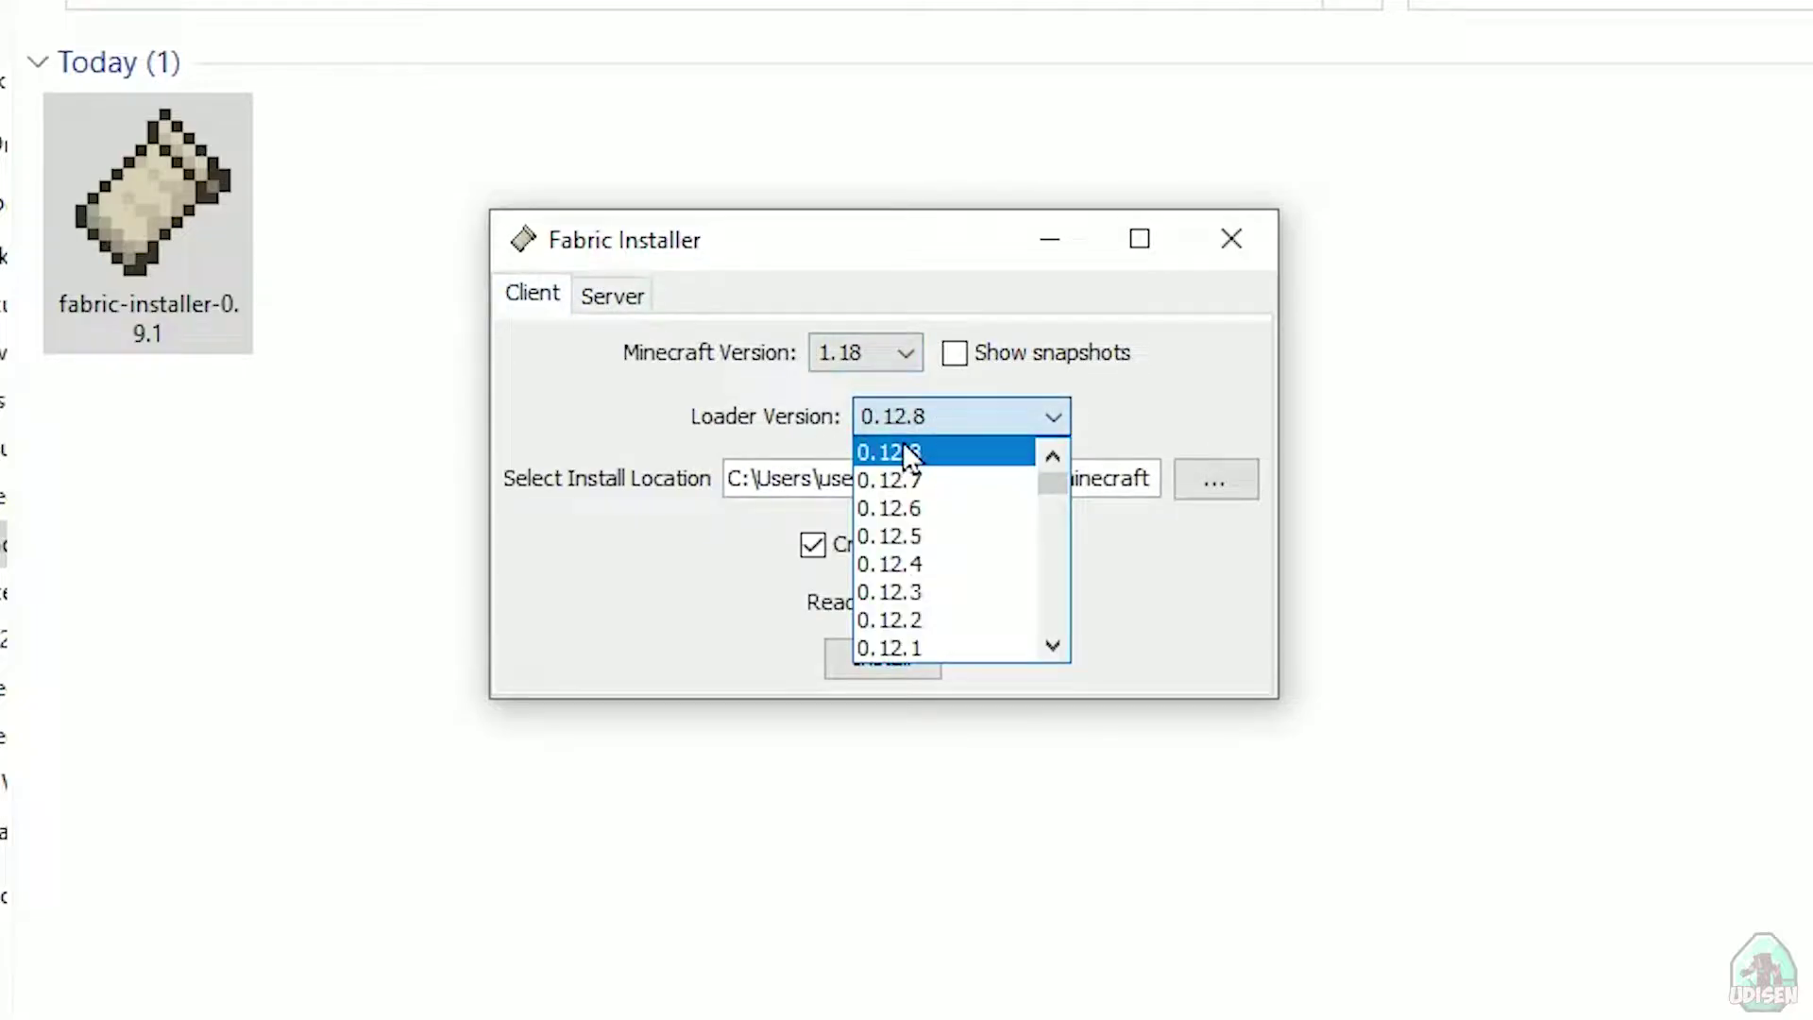
pyautogui.click(726, 416)
# Step: Look through the available Minecraft versions for the Fabric client and select 1.18
pyautogui.click(863, 353)
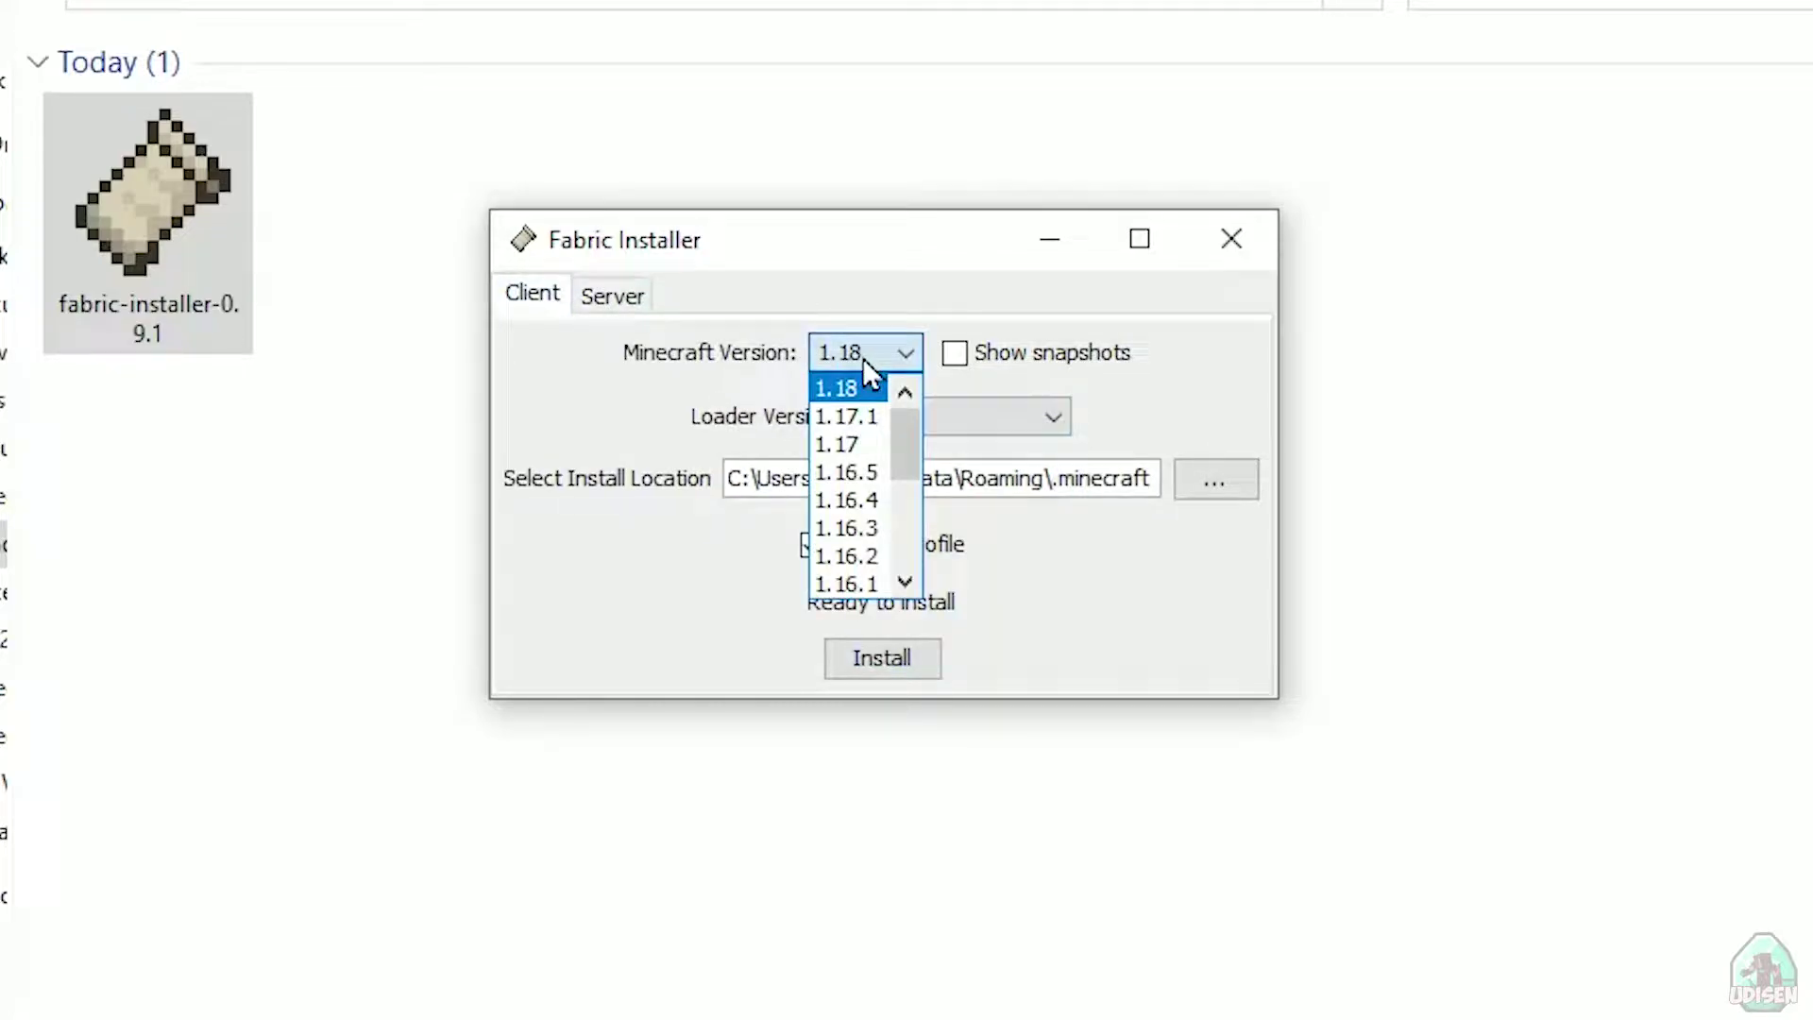
pyautogui.click(849, 394)
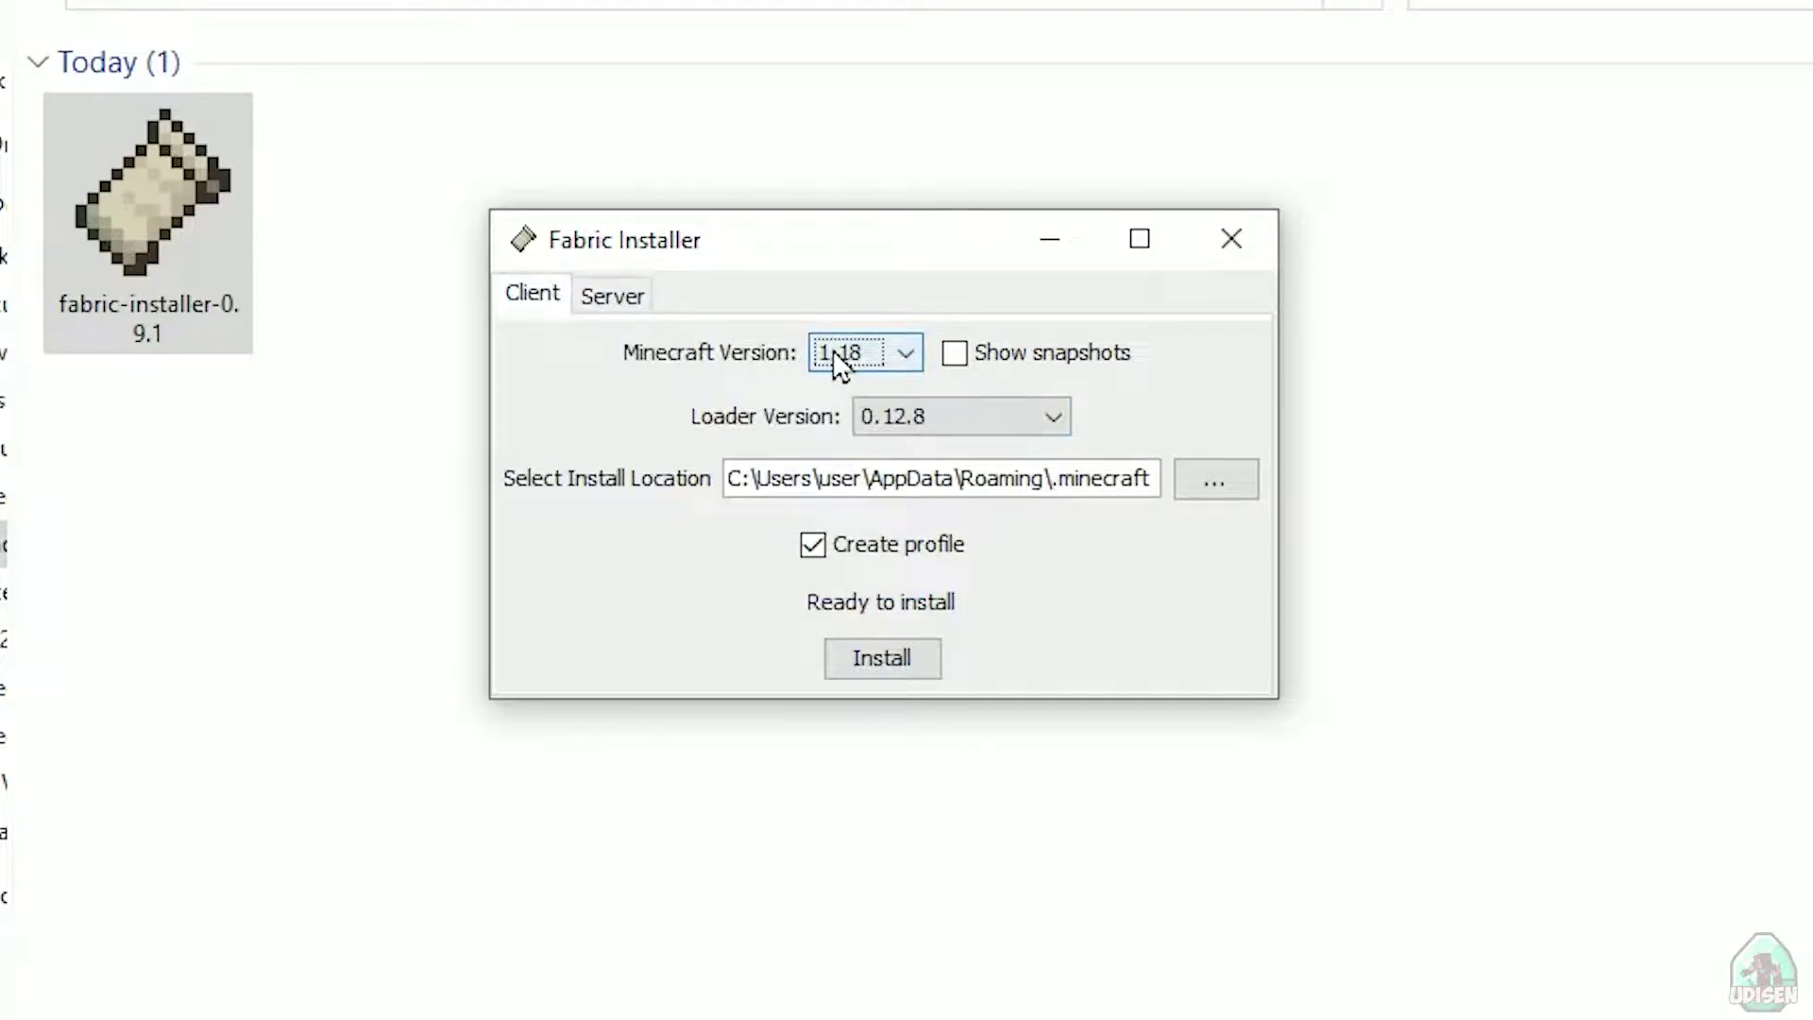
pyautogui.click(853, 355)
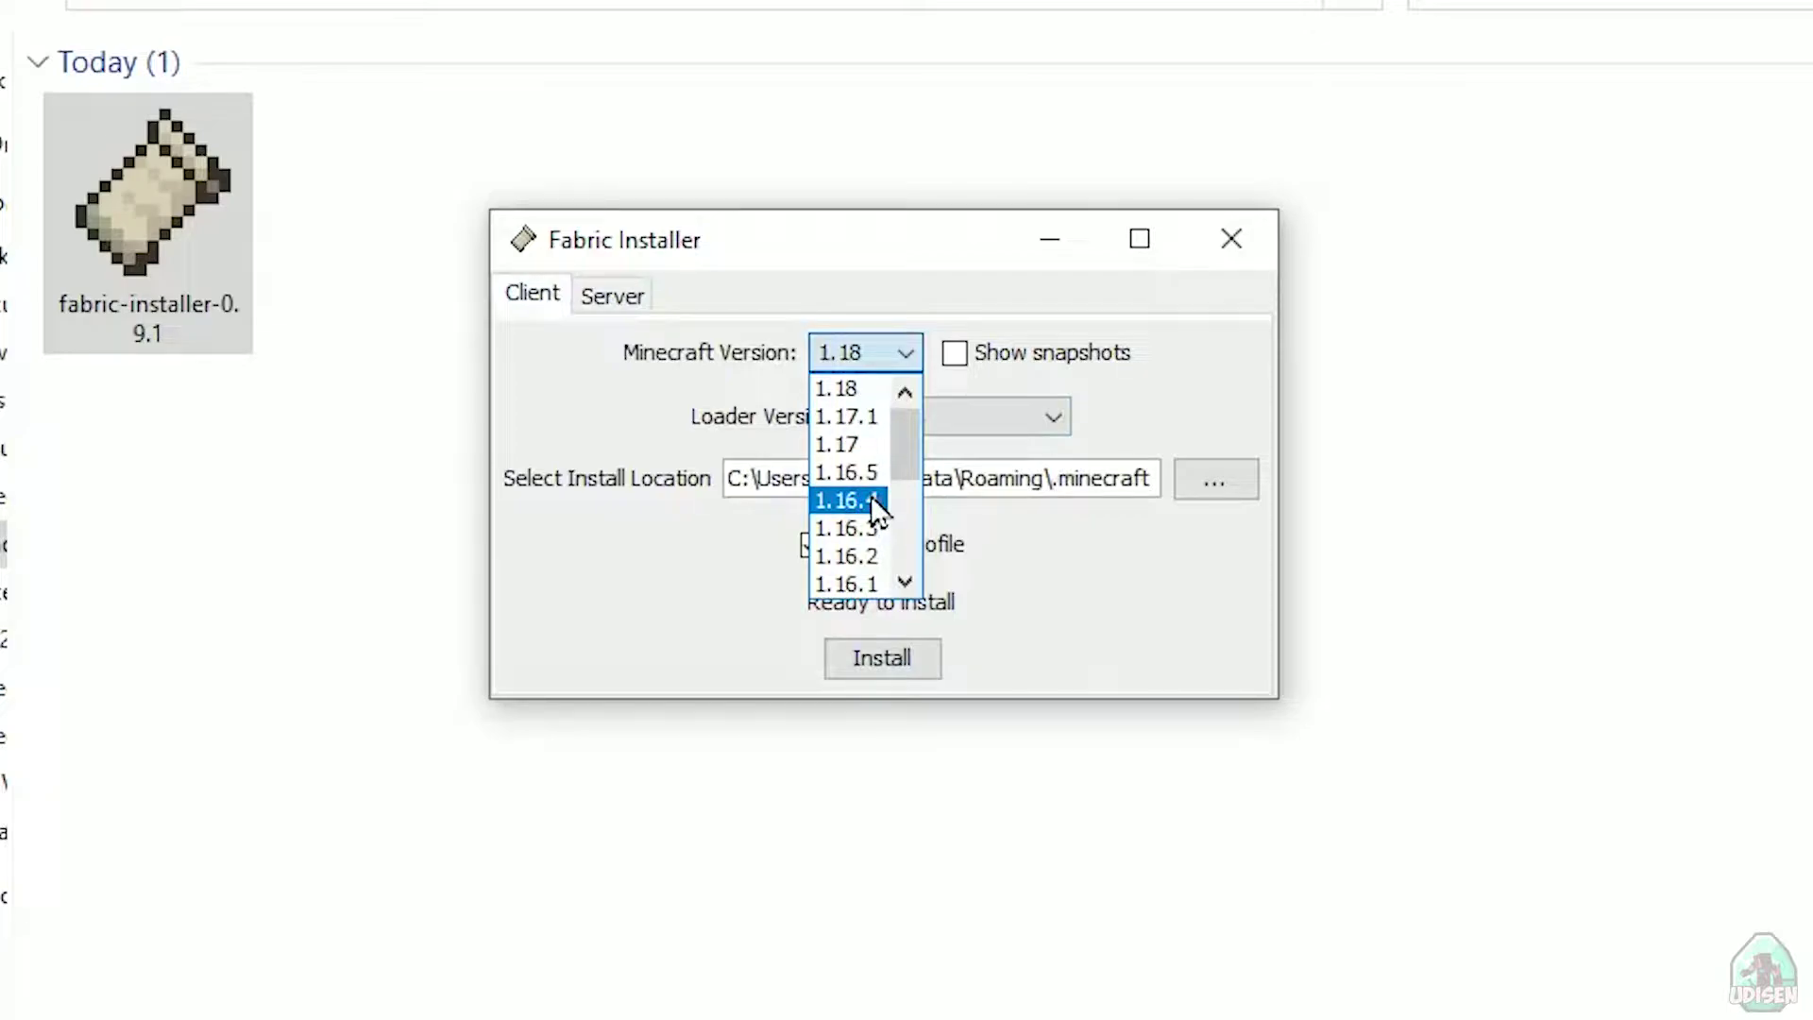
pyautogui.scroll(-3, 871, 495)
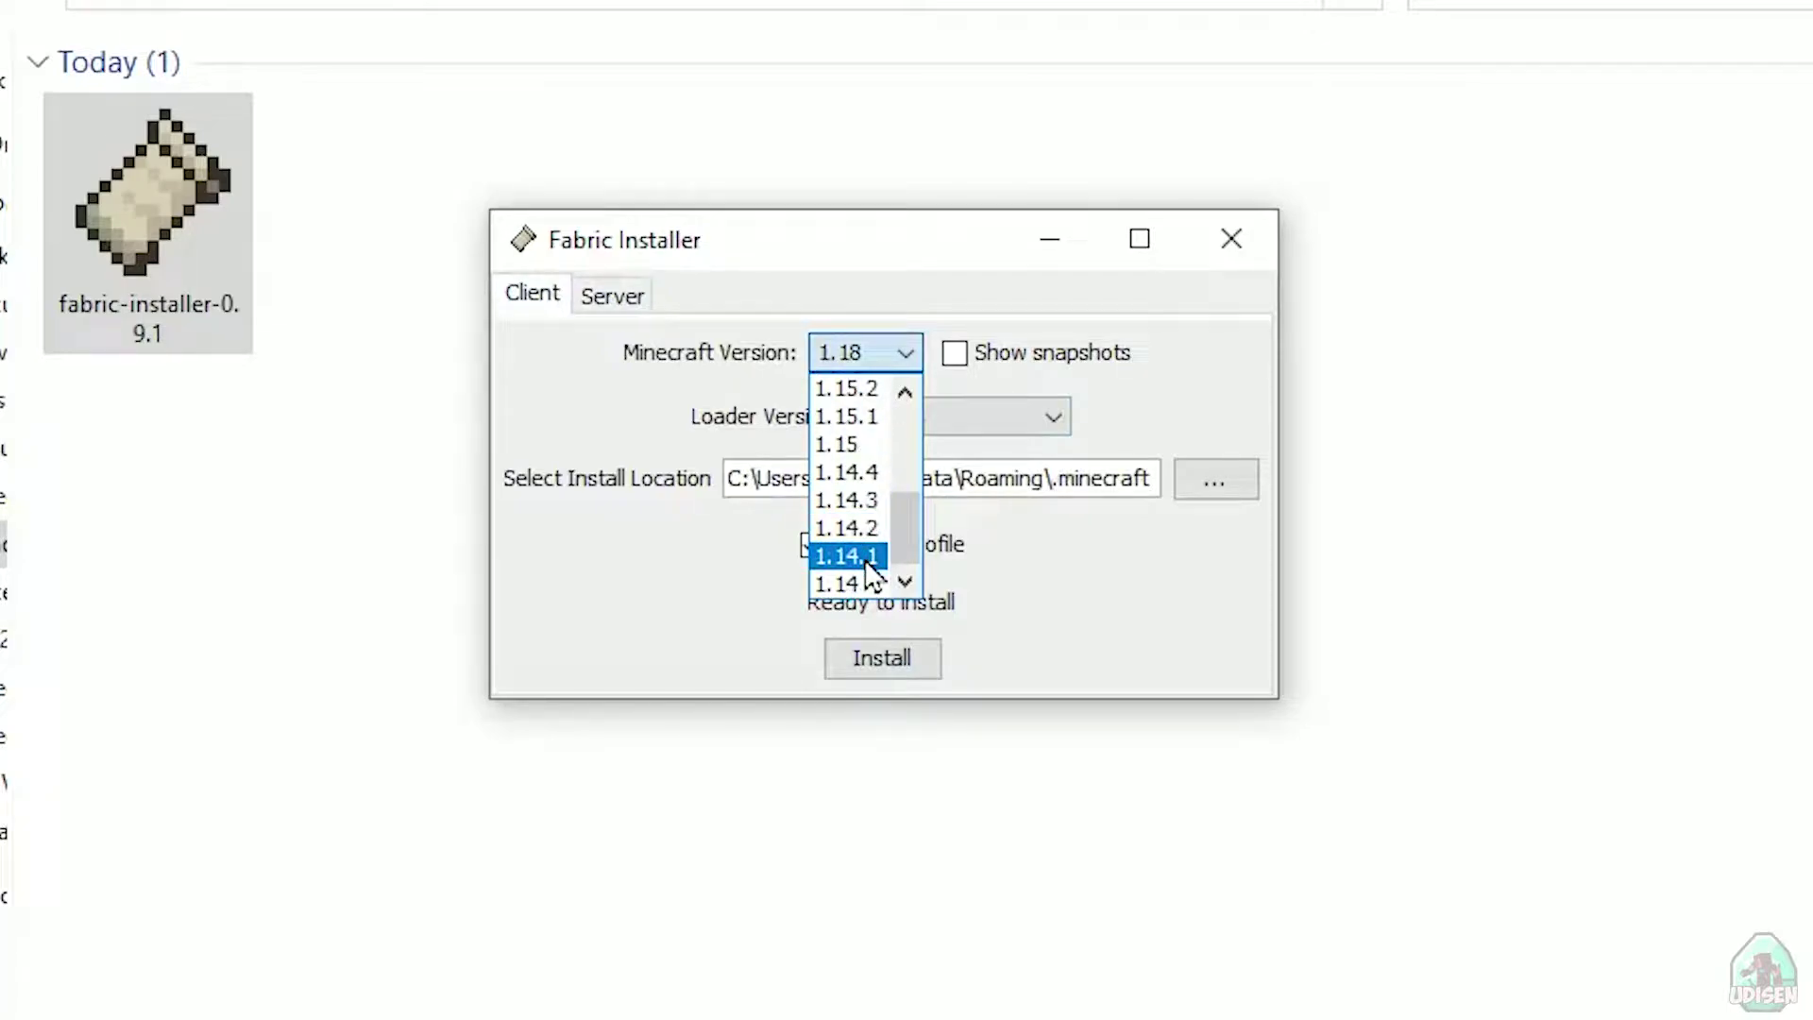
pyautogui.scroll(3, 874, 410)
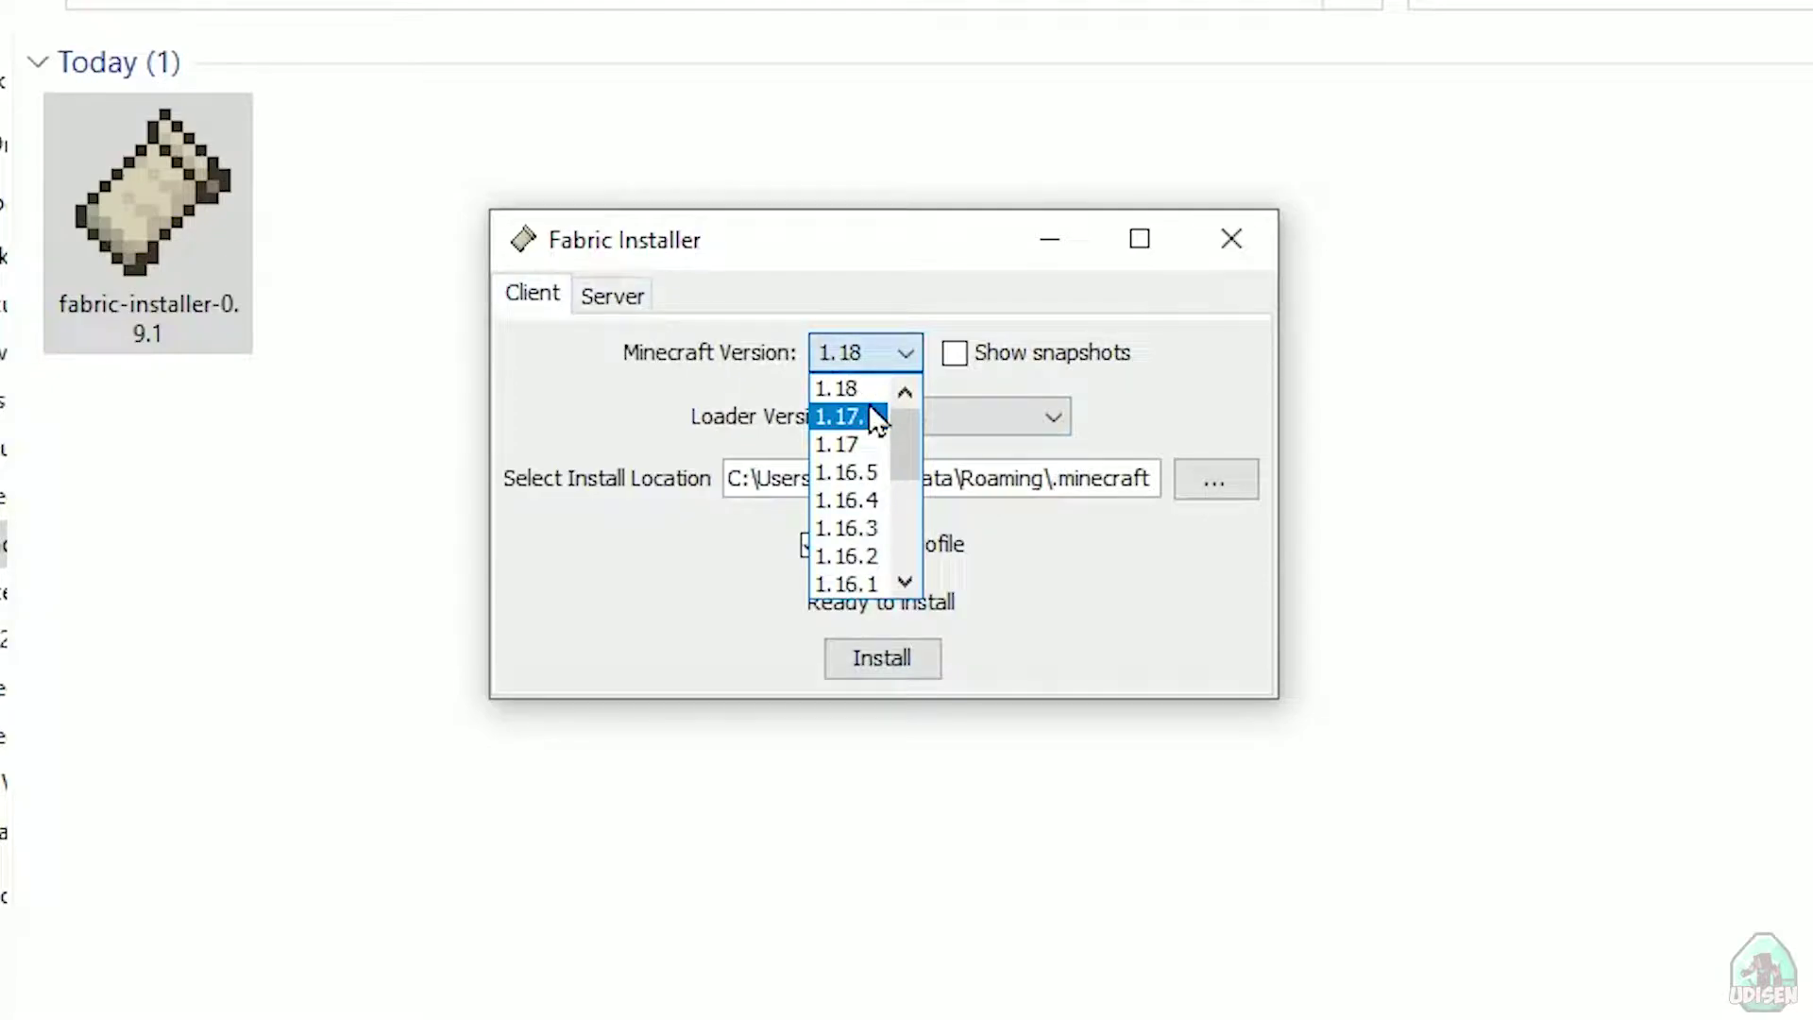
pyautogui.click(871, 402)
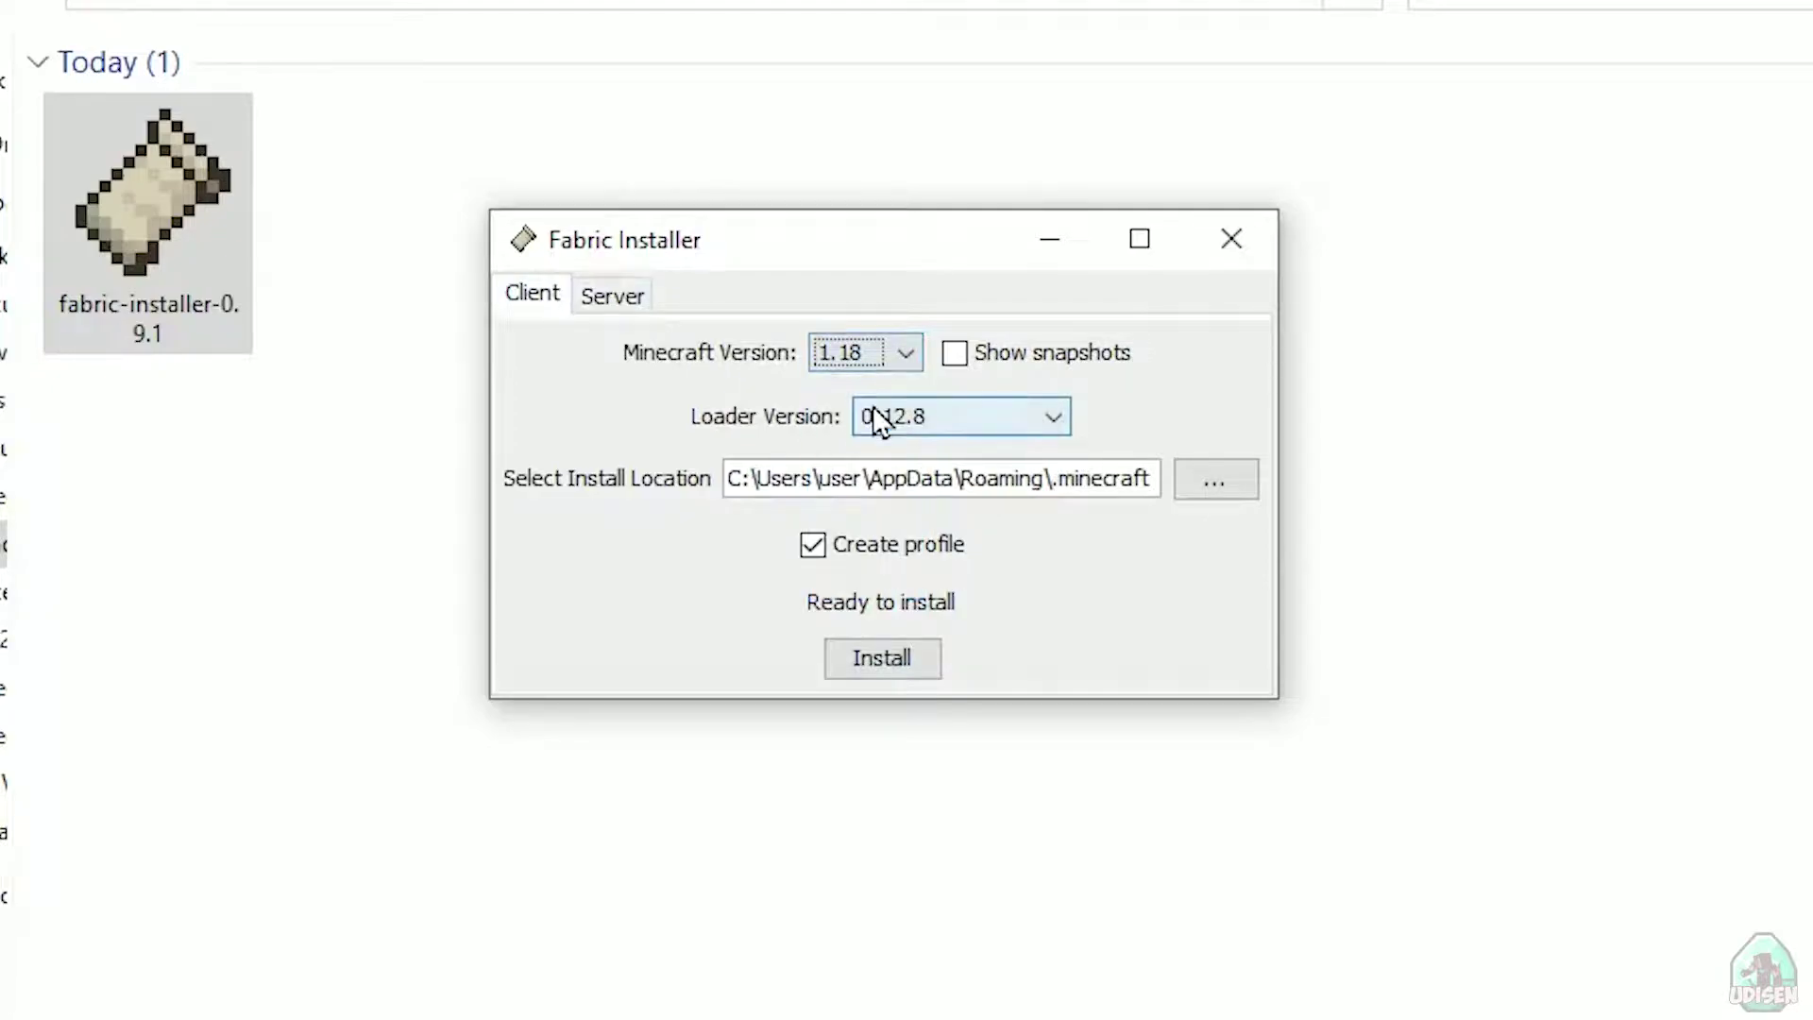
# Step: Install Fabric Loader 0.12.8 for Minecraft 1.18 and close the installer
pyautogui.click(869, 666)
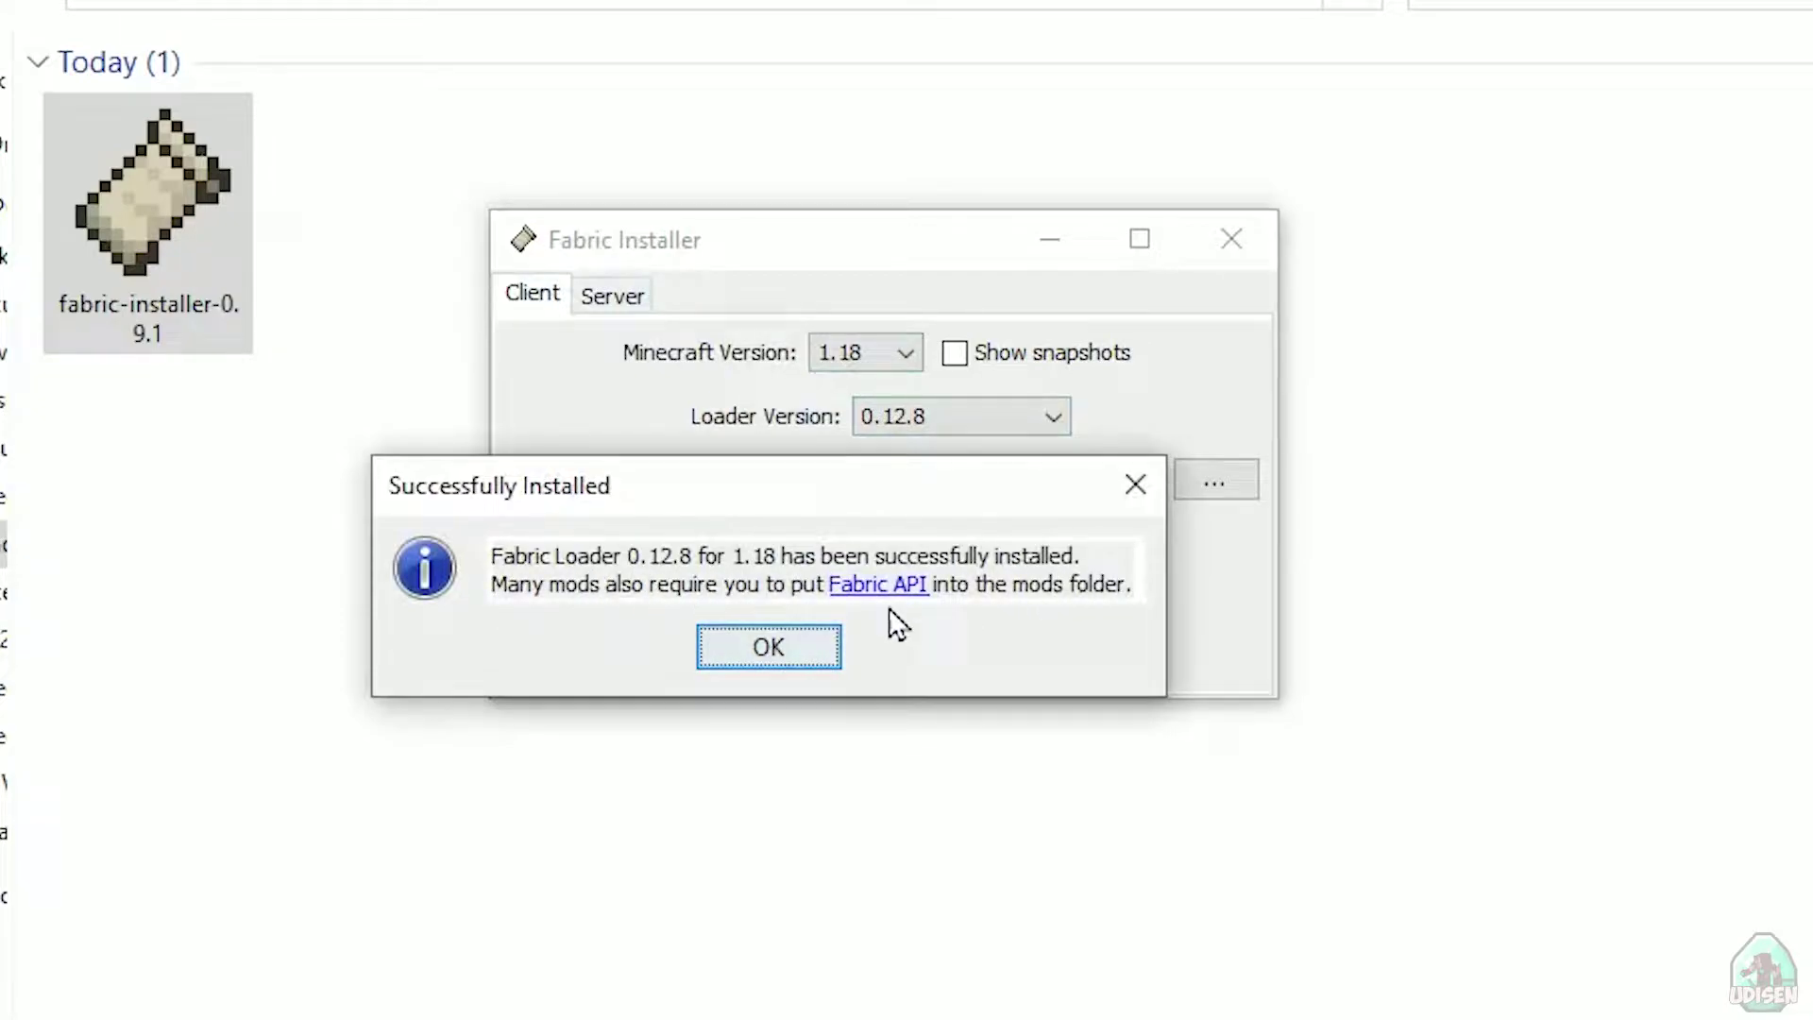
pyautogui.click(759, 646)
pyautogui.click(1230, 237)
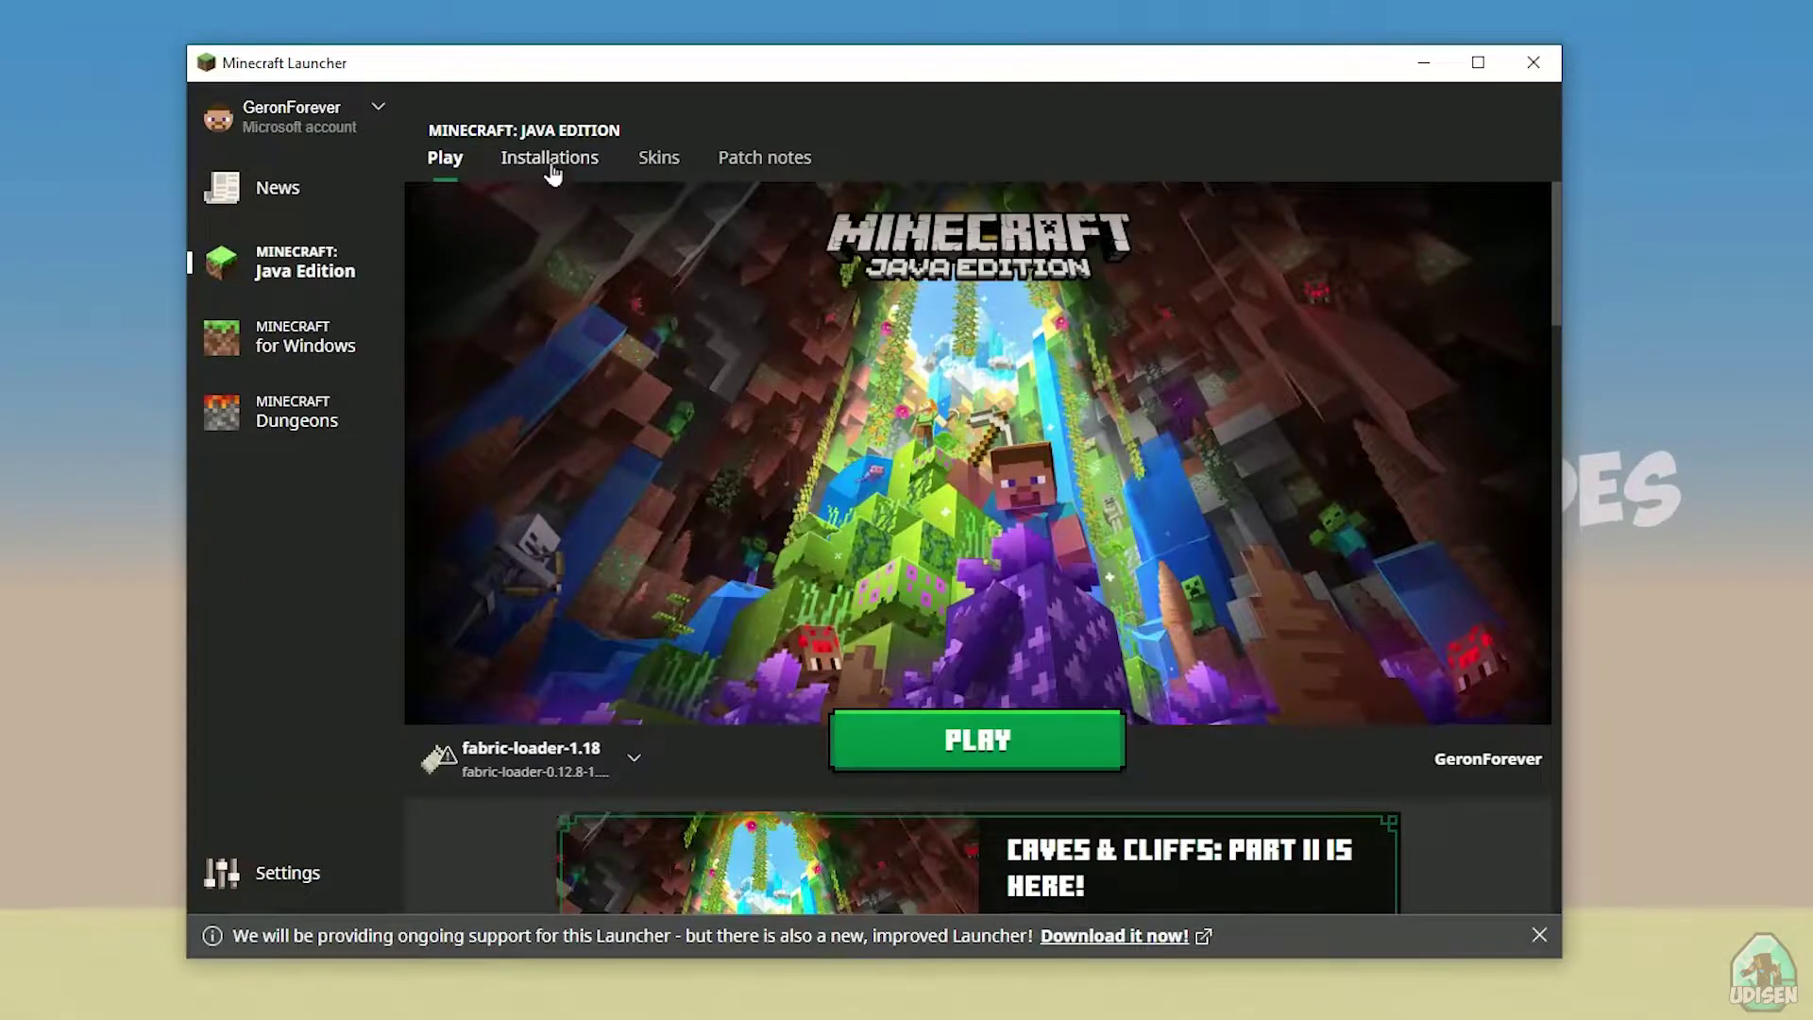
# Step: Set the fabric-loader-1.18 installation's resolution to 1280 x 720 and save it
pyautogui.click(552, 158)
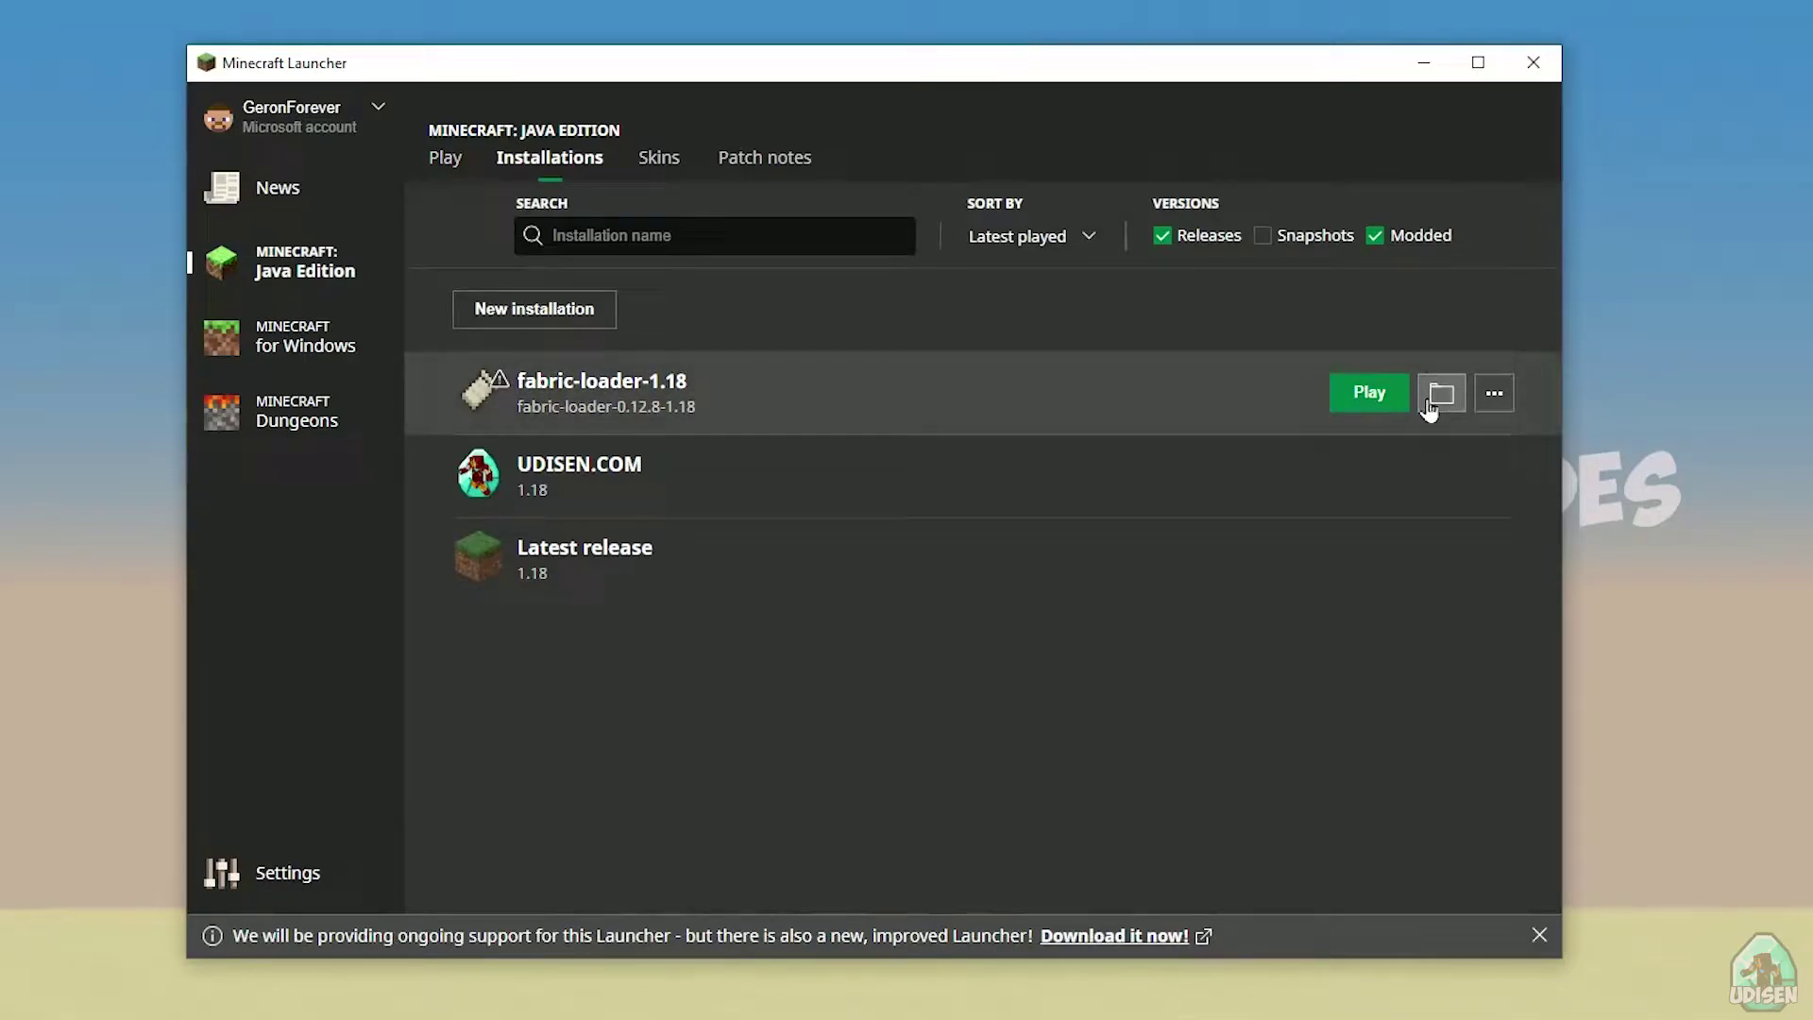
pyautogui.click(989, 396)
pyautogui.click(850, 650)
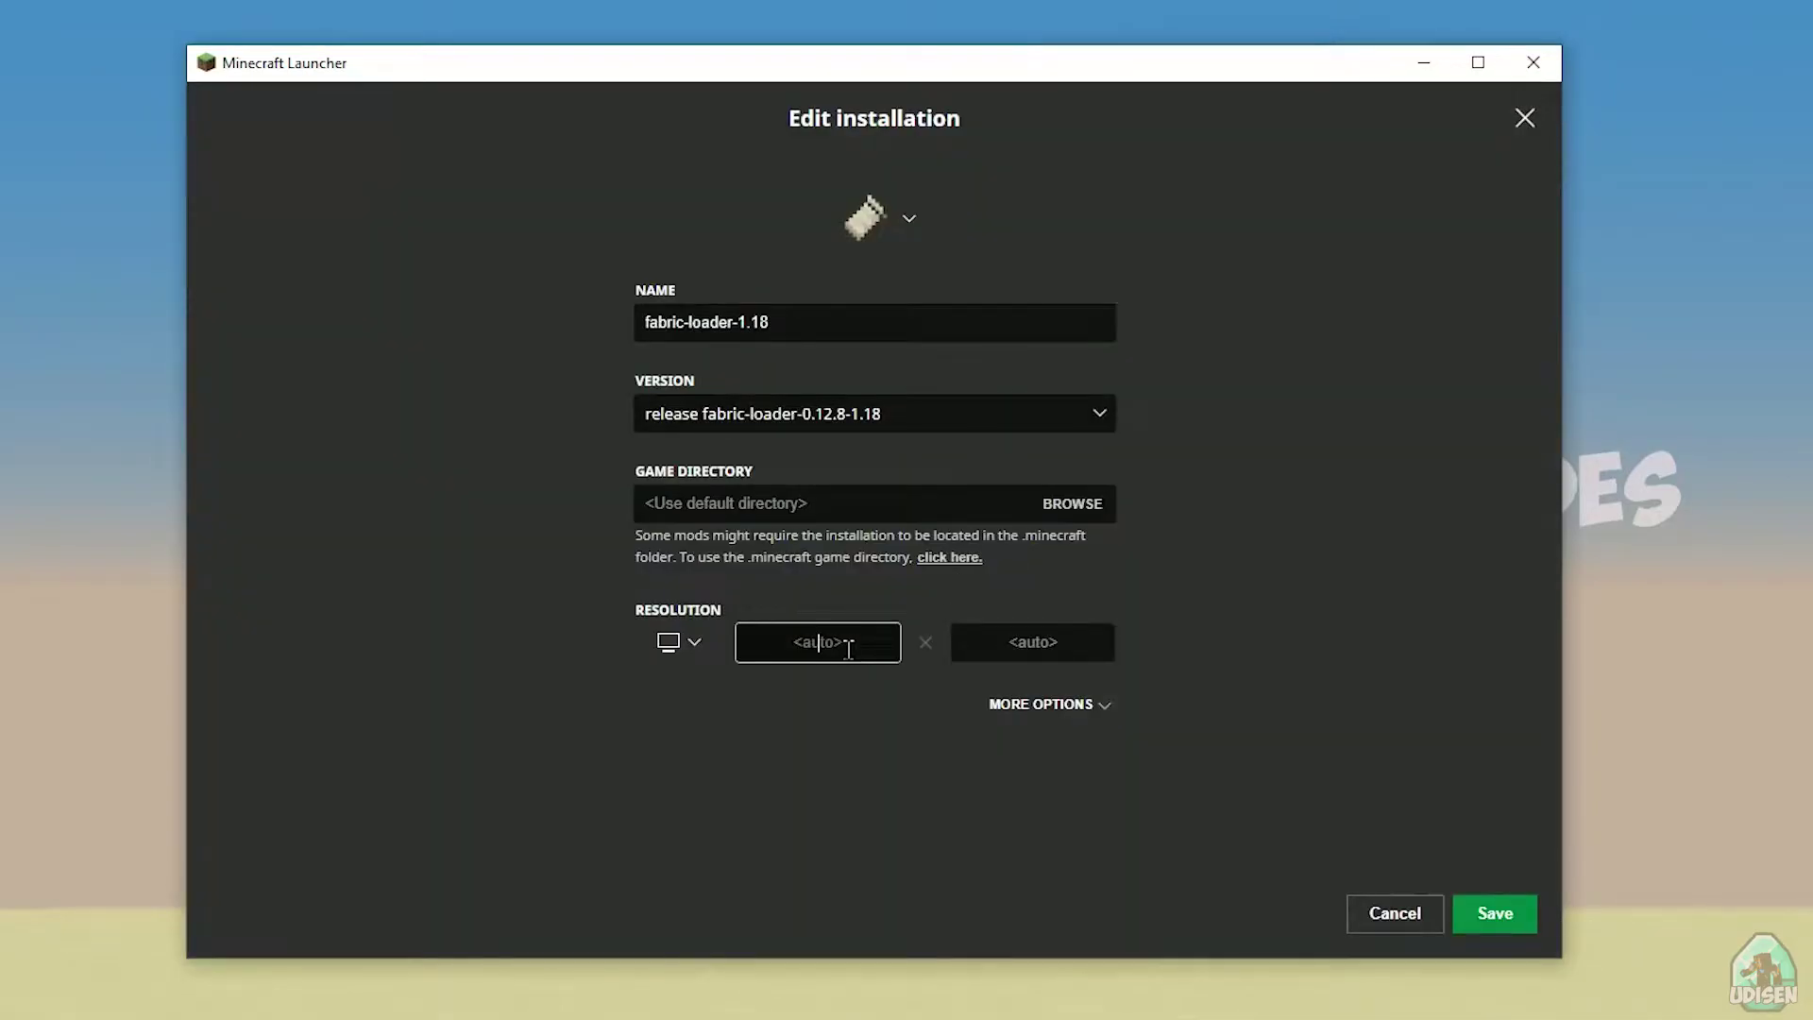
pyautogui.write('1280')
pyautogui.click(1035, 641)
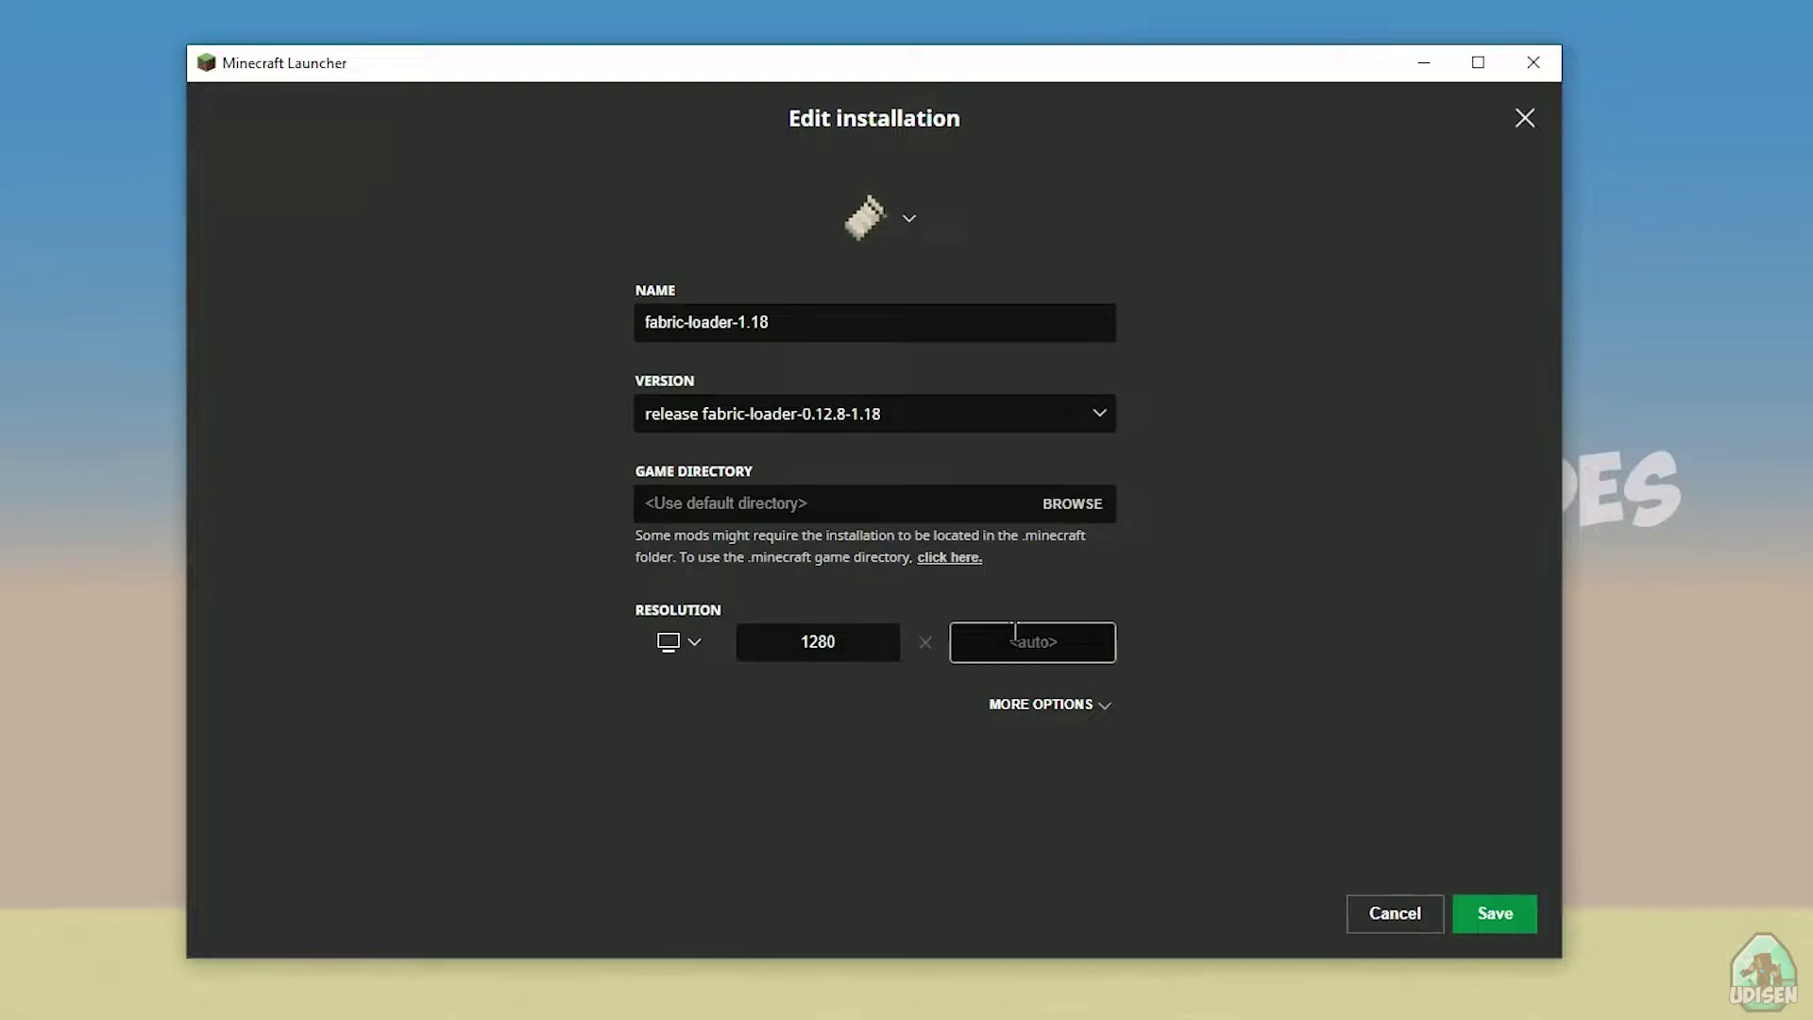
pyautogui.write('720')
pyautogui.click(1482, 914)
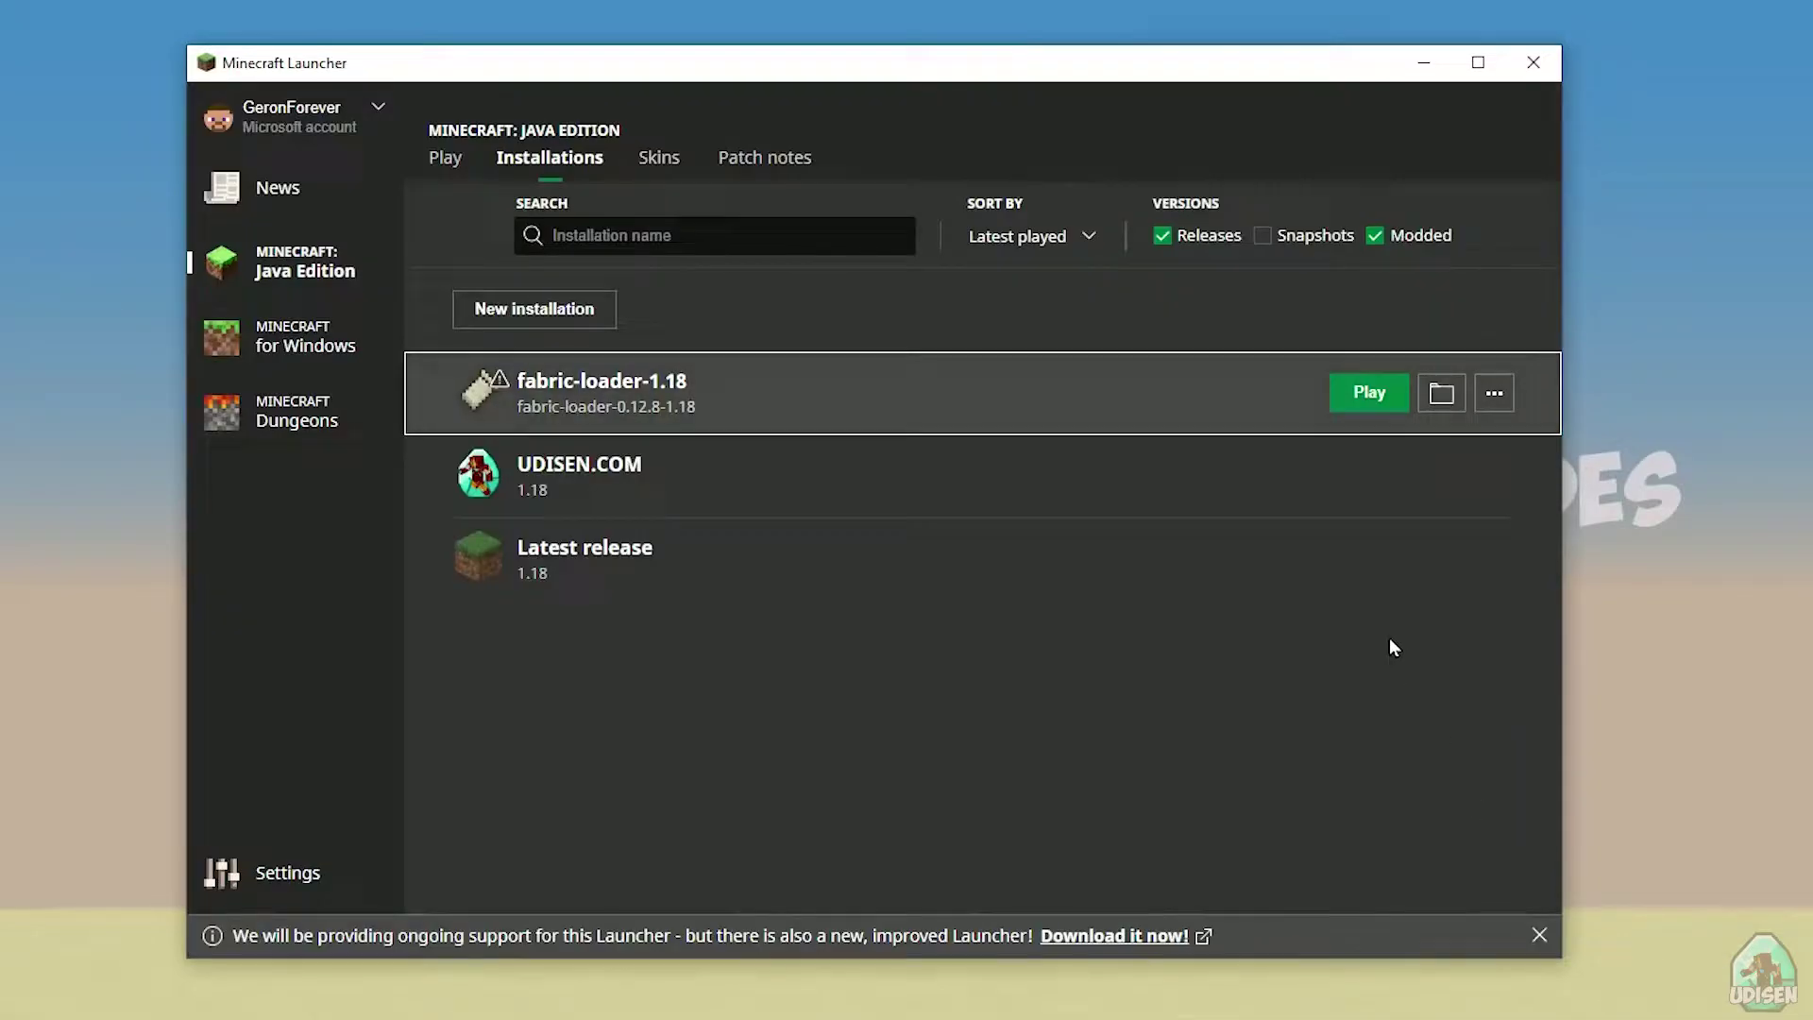
# Step: Open the fabric-loader-1.18 game folder and go into its mods folder
pyautogui.click(1449, 396)
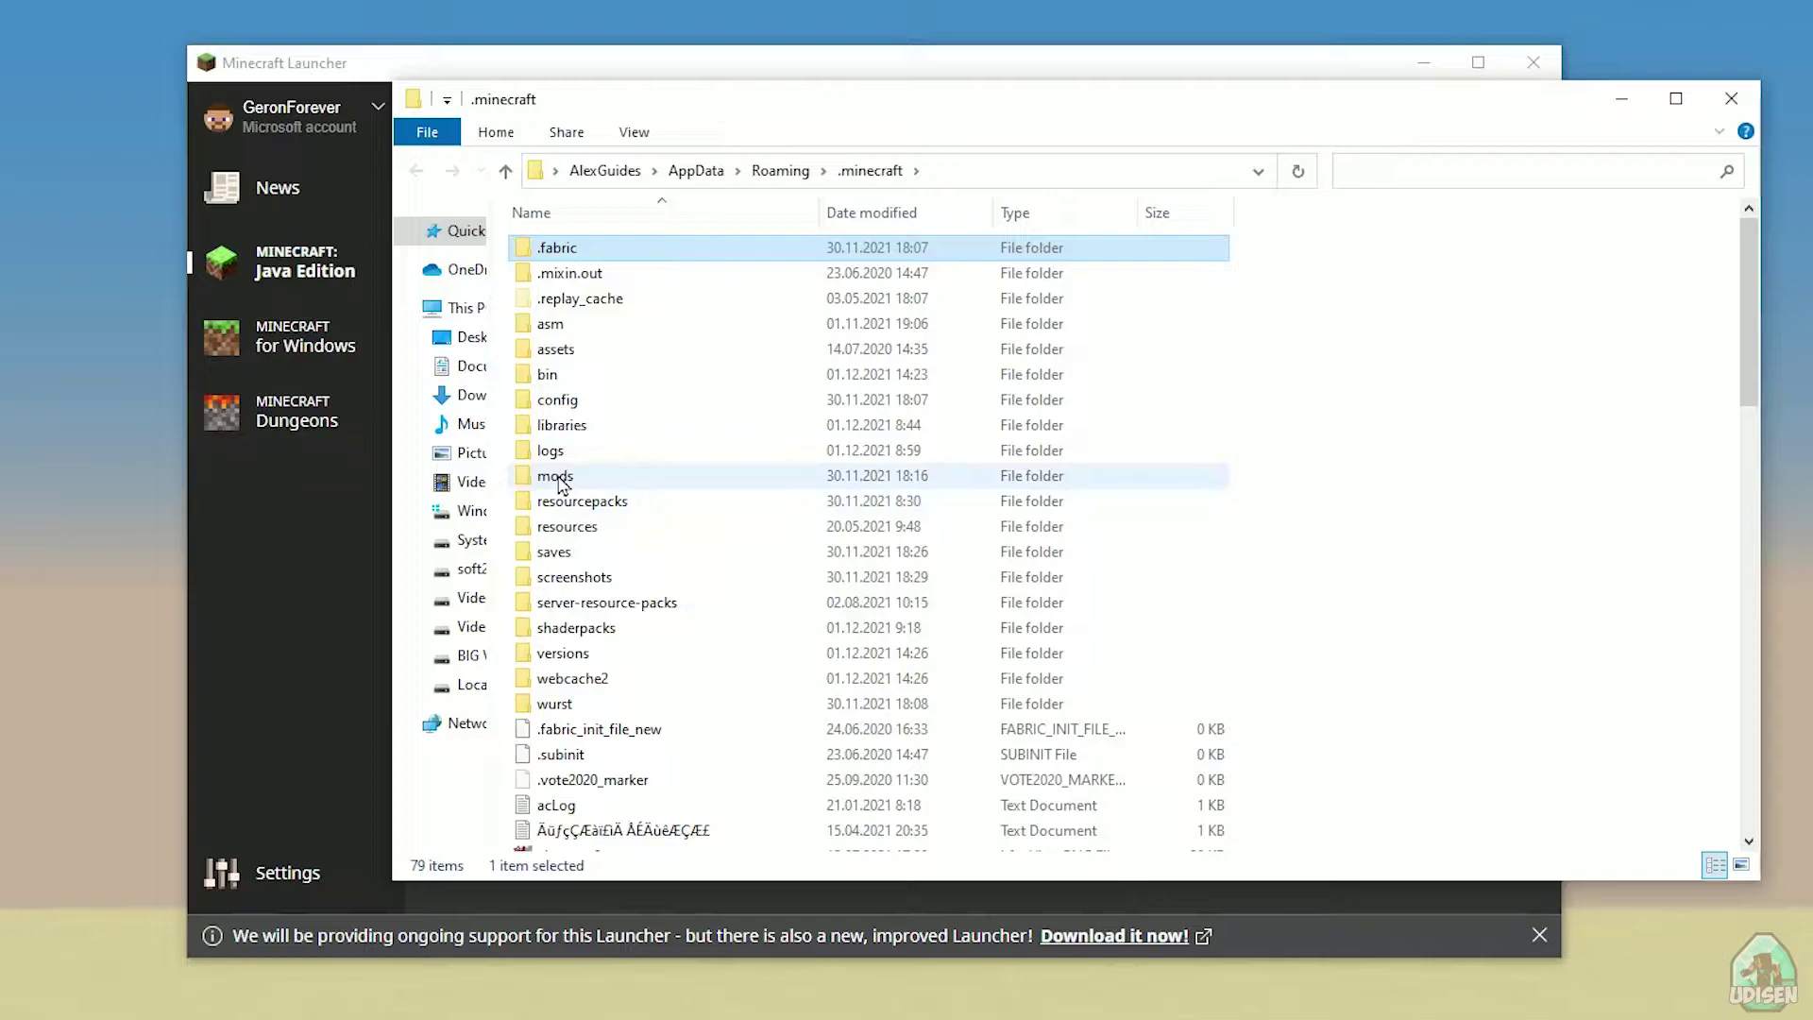
pyautogui.doubleClick(560, 479)
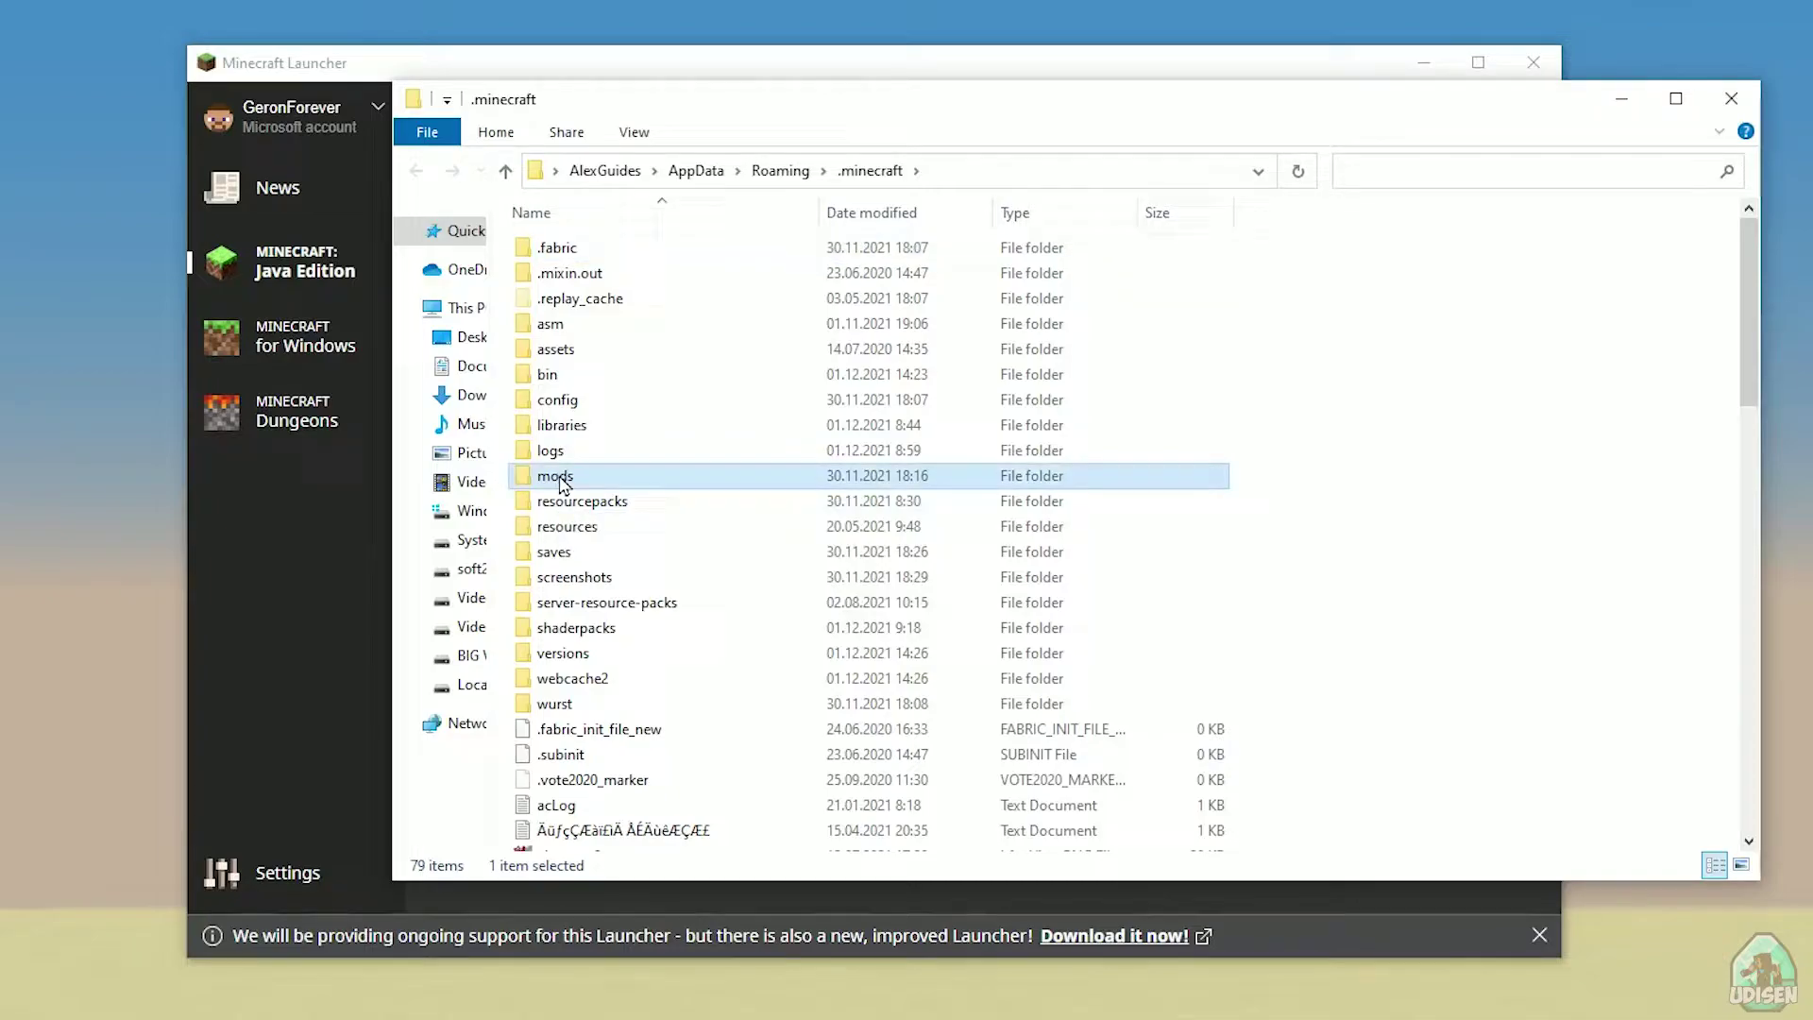
pyautogui.moveTo(783, 94); pyautogui.dragTo(437, 76)
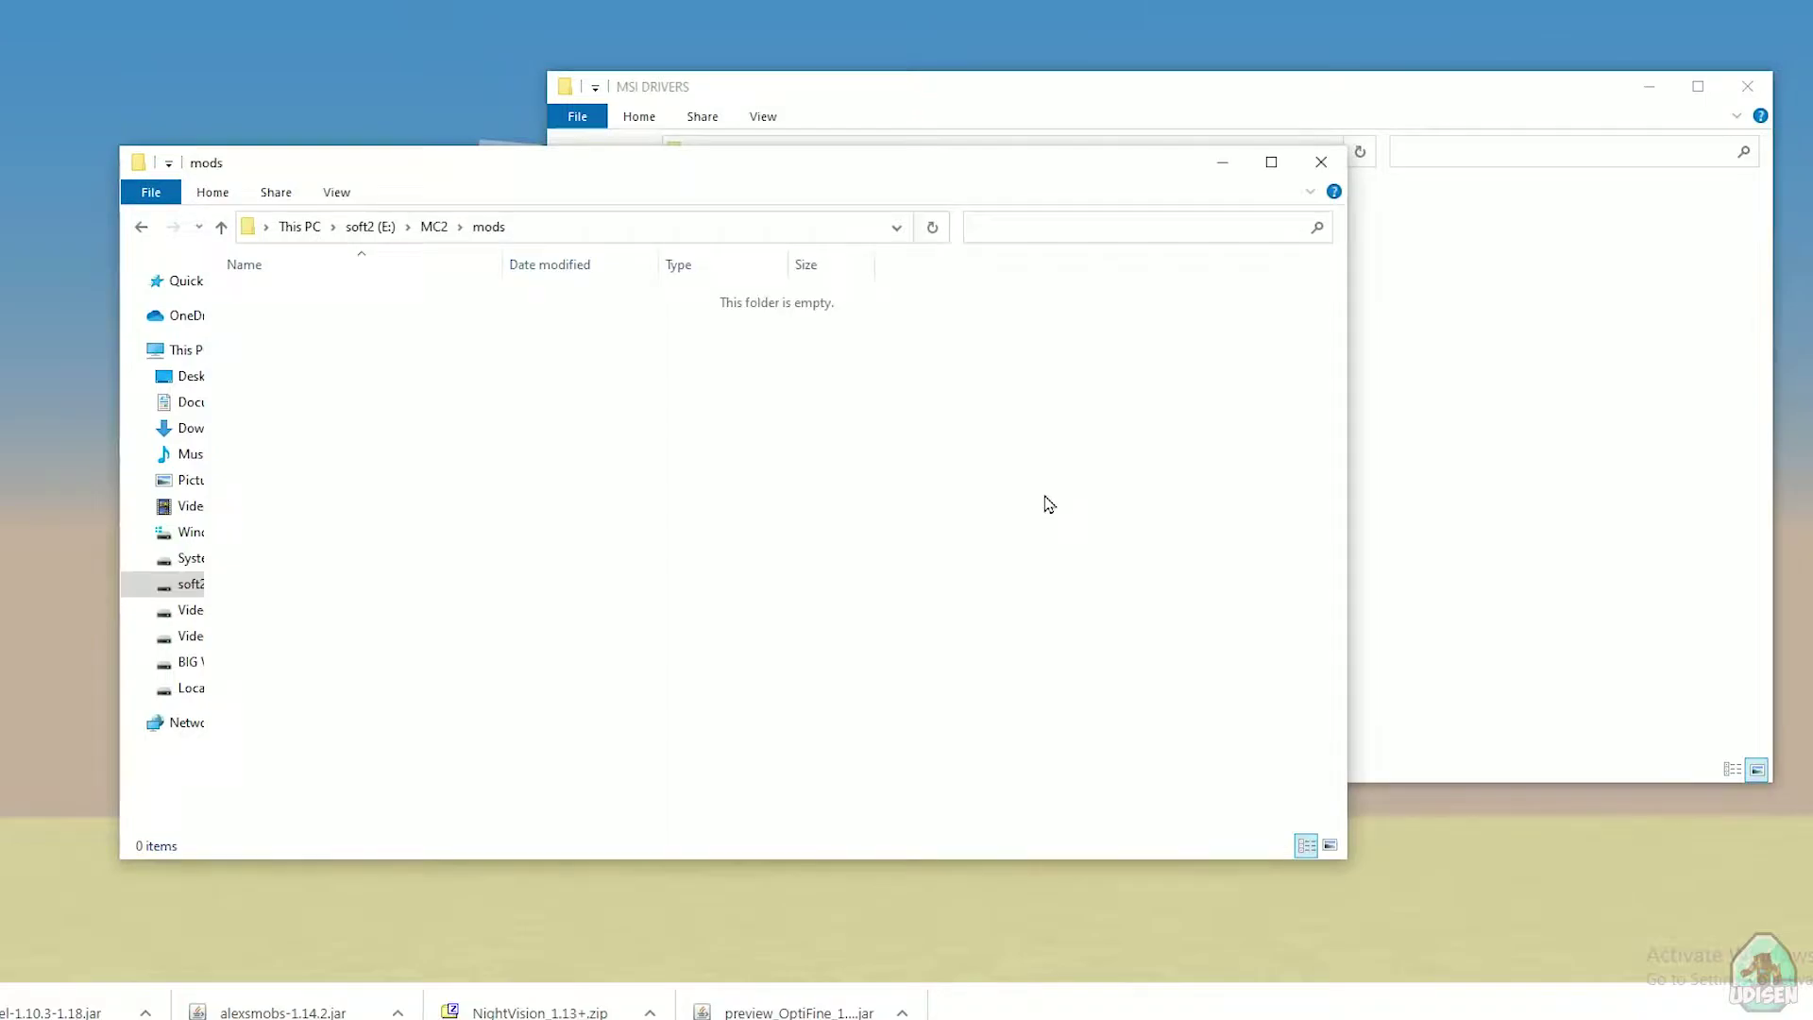
# Step: Move BetterPvP_21.22.4_Fabric_1.18 and fabric-api-0.44.0+1.18 from the MSI DRIVERS folder into the mods folder
pyautogui.moveTo(630, 185); pyautogui.dragTo(563, 116)
pyautogui.click(1444, 294)
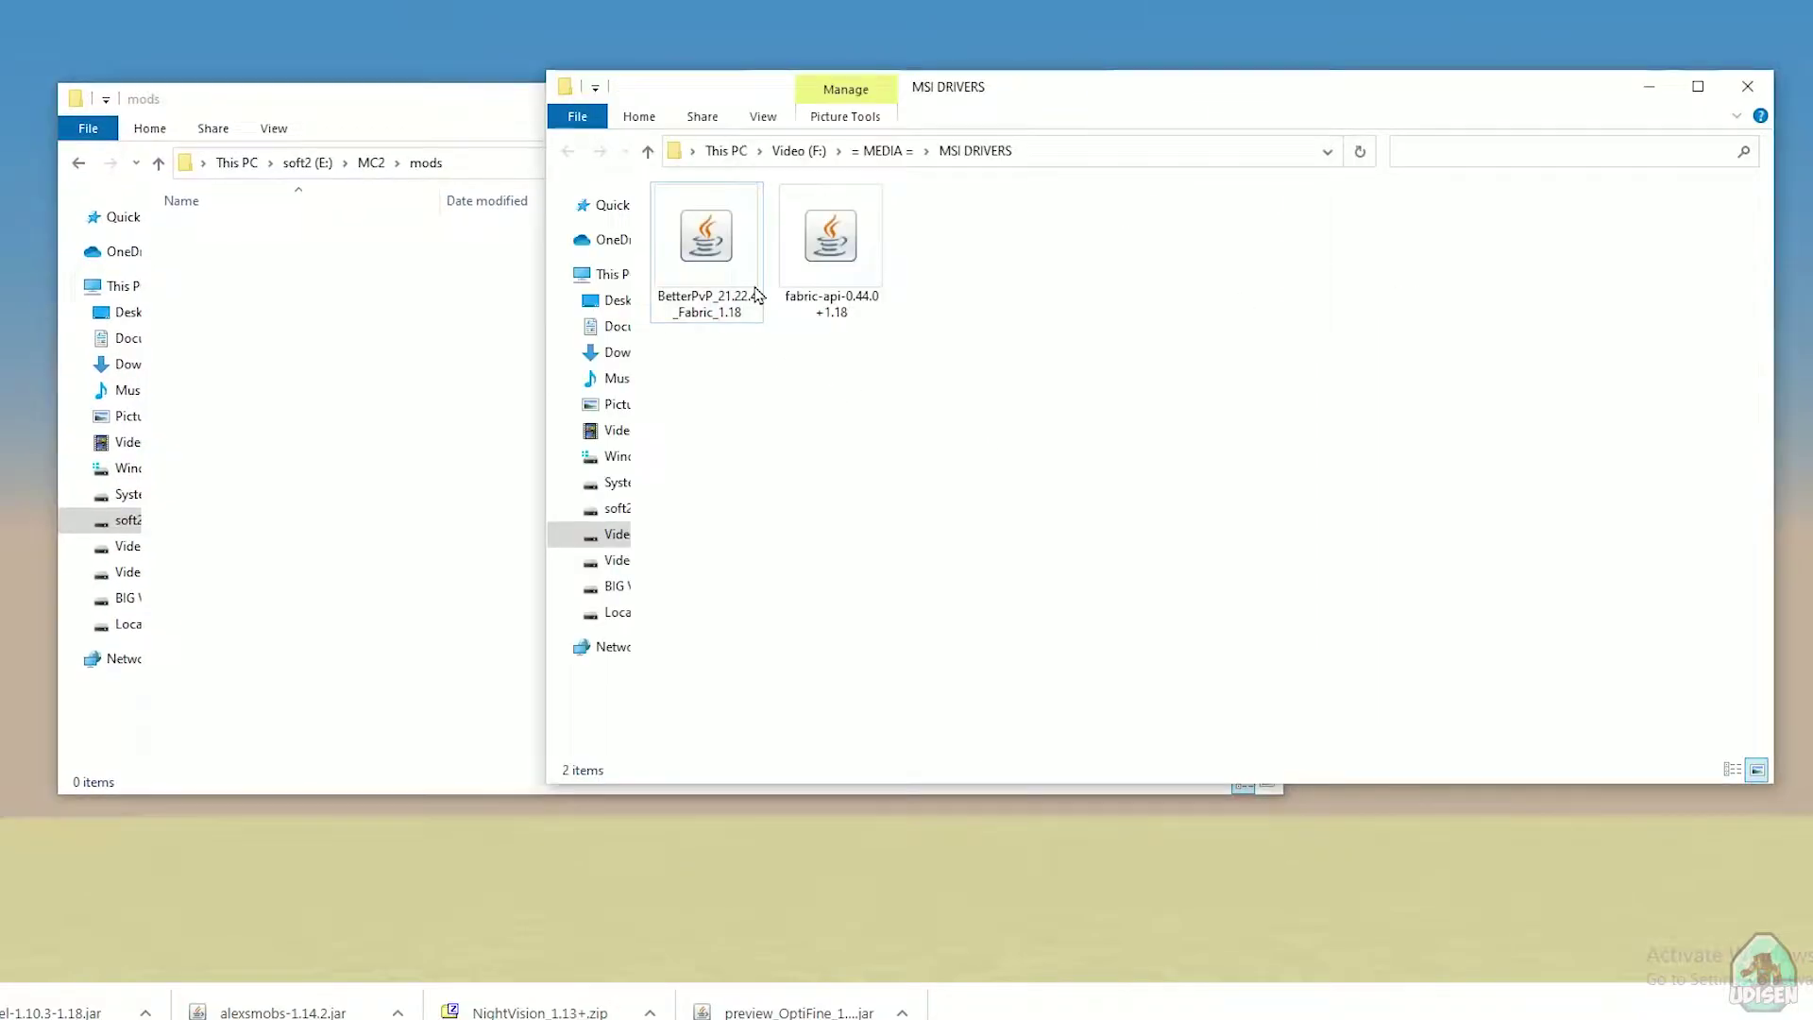
pyautogui.click(751, 236)
pyautogui.click(661, 249)
pyautogui.keyDown('ctrl'); pyautogui.click(789, 242); pyautogui.keyUp('ctrl')
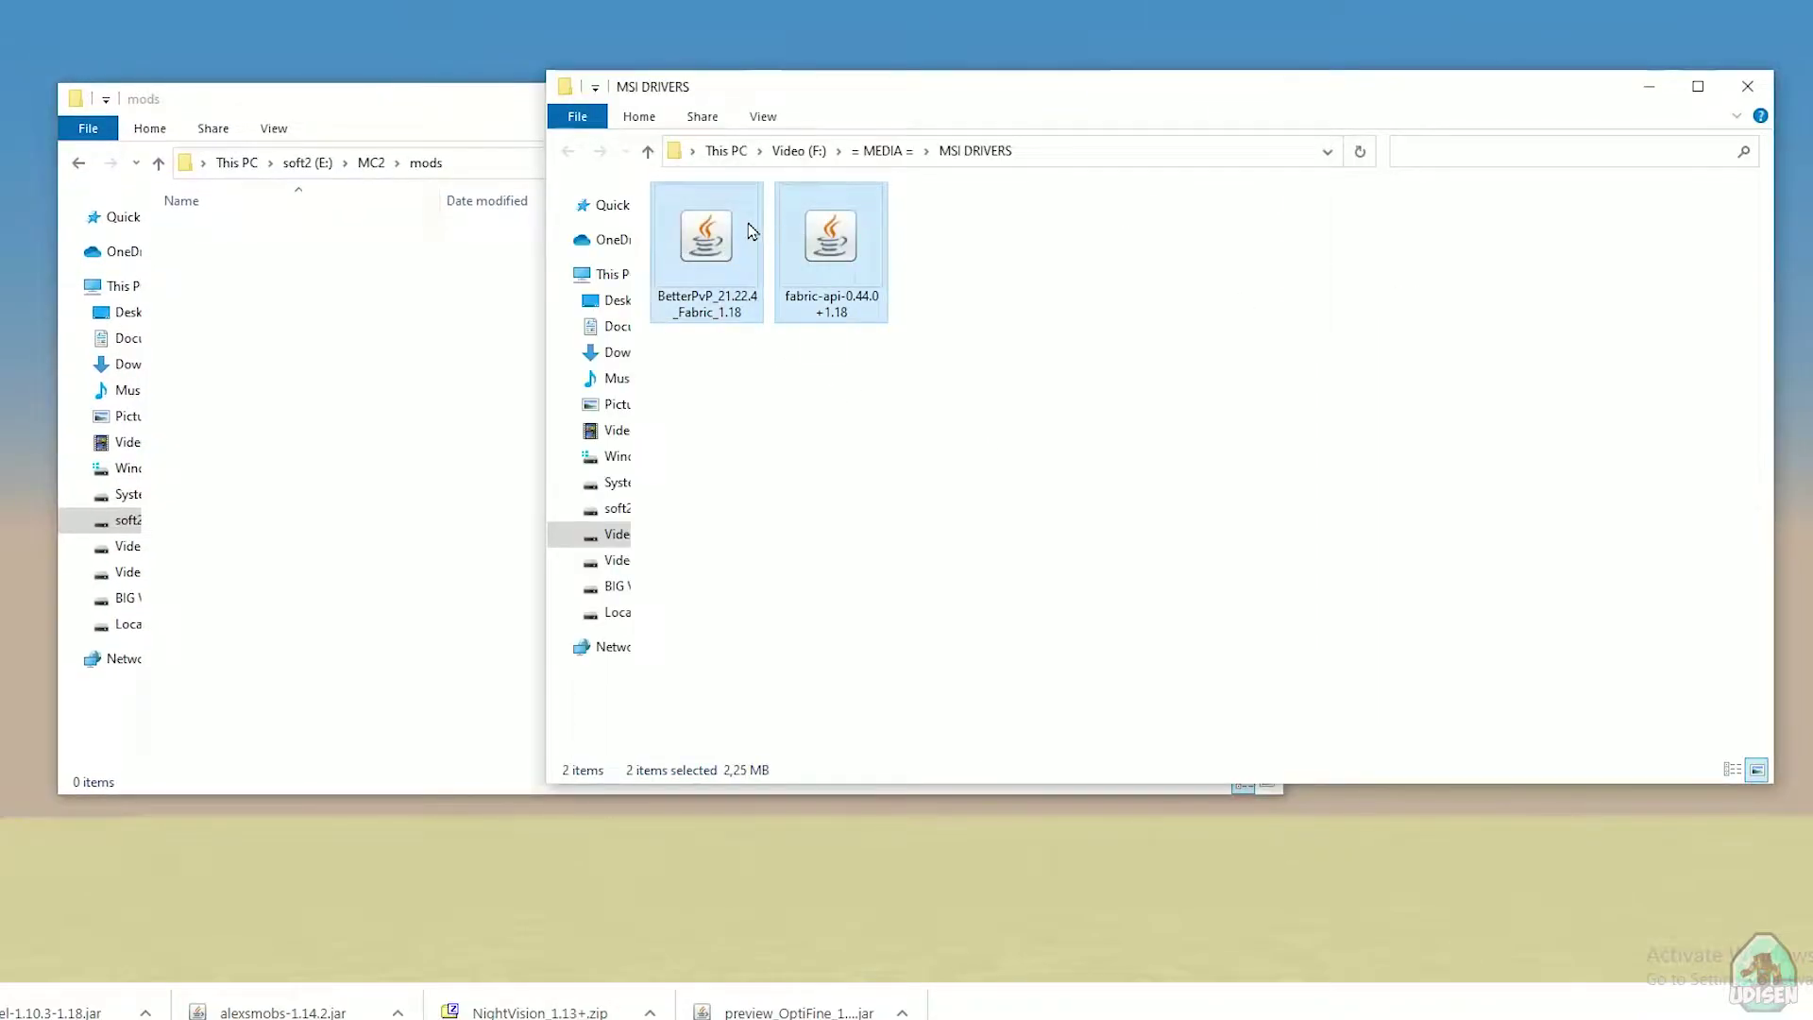
pyautogui.moveTo(692, 231); pyautogui.dragTo(405, 296)
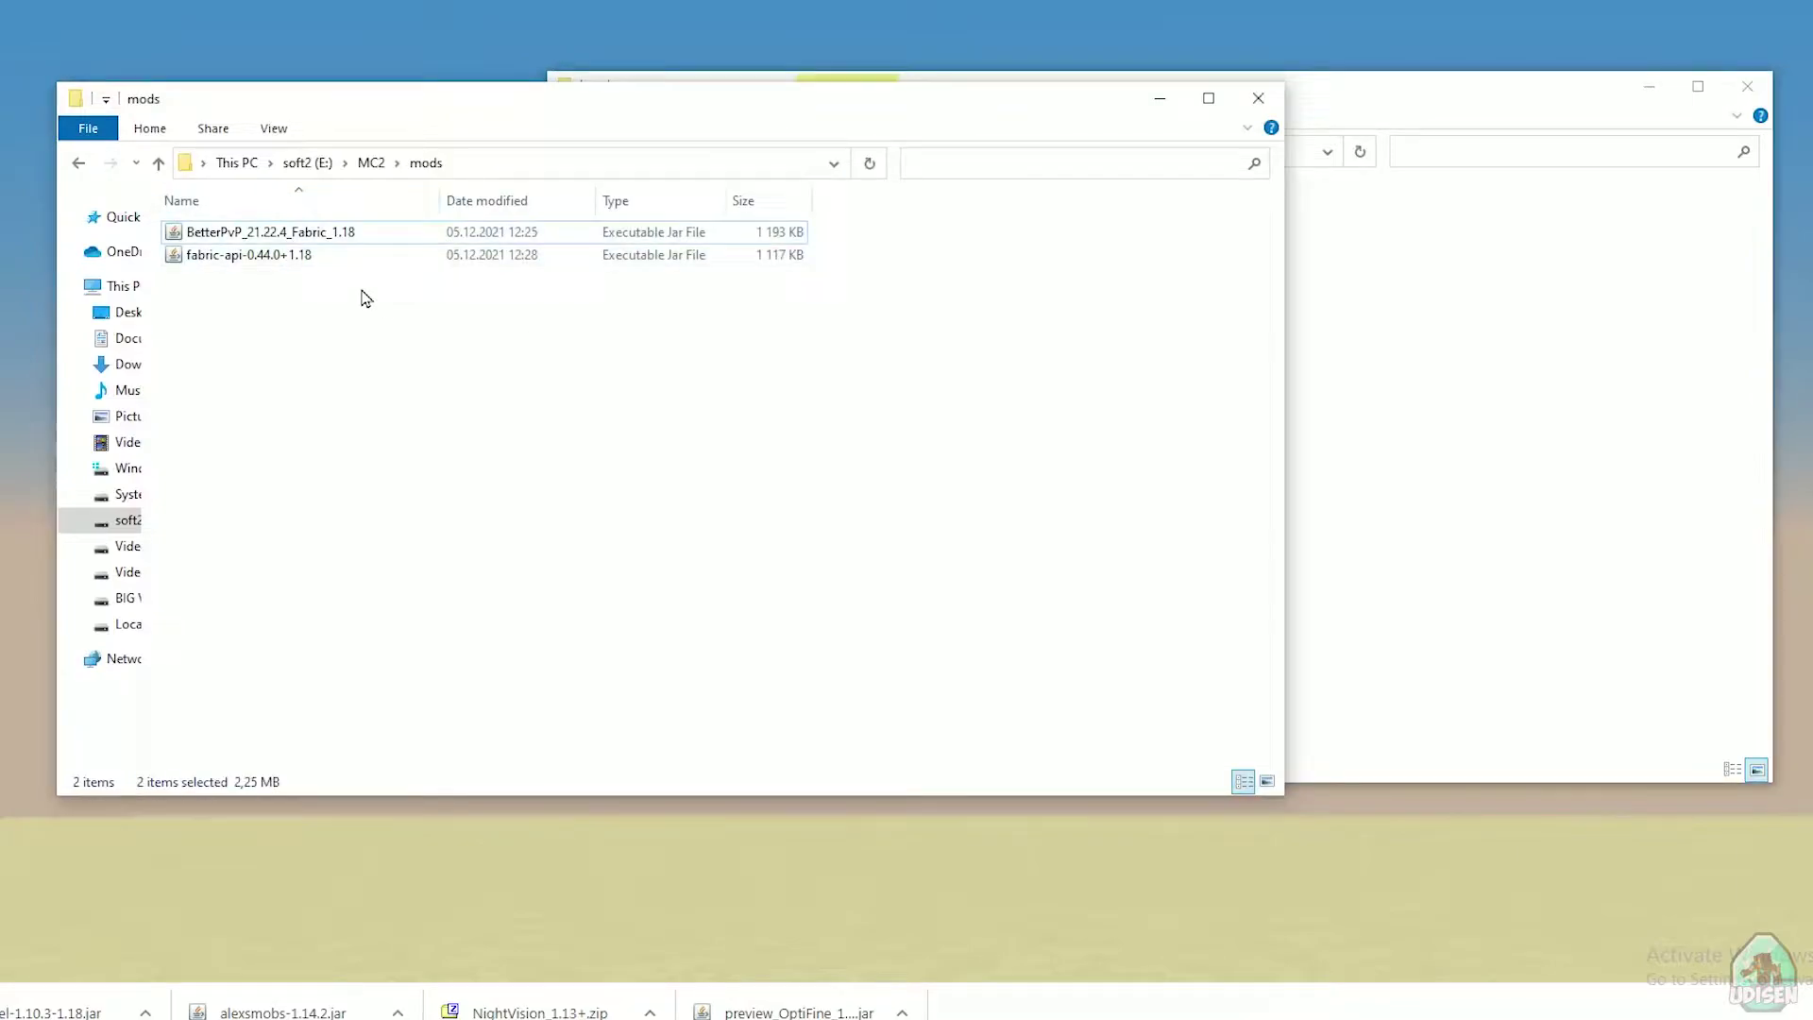
# Step: Show the mods folder's files as large icons and select the BetterPvP file
pyautogui.click(360, 295)
pyautogui.click(317, 231)
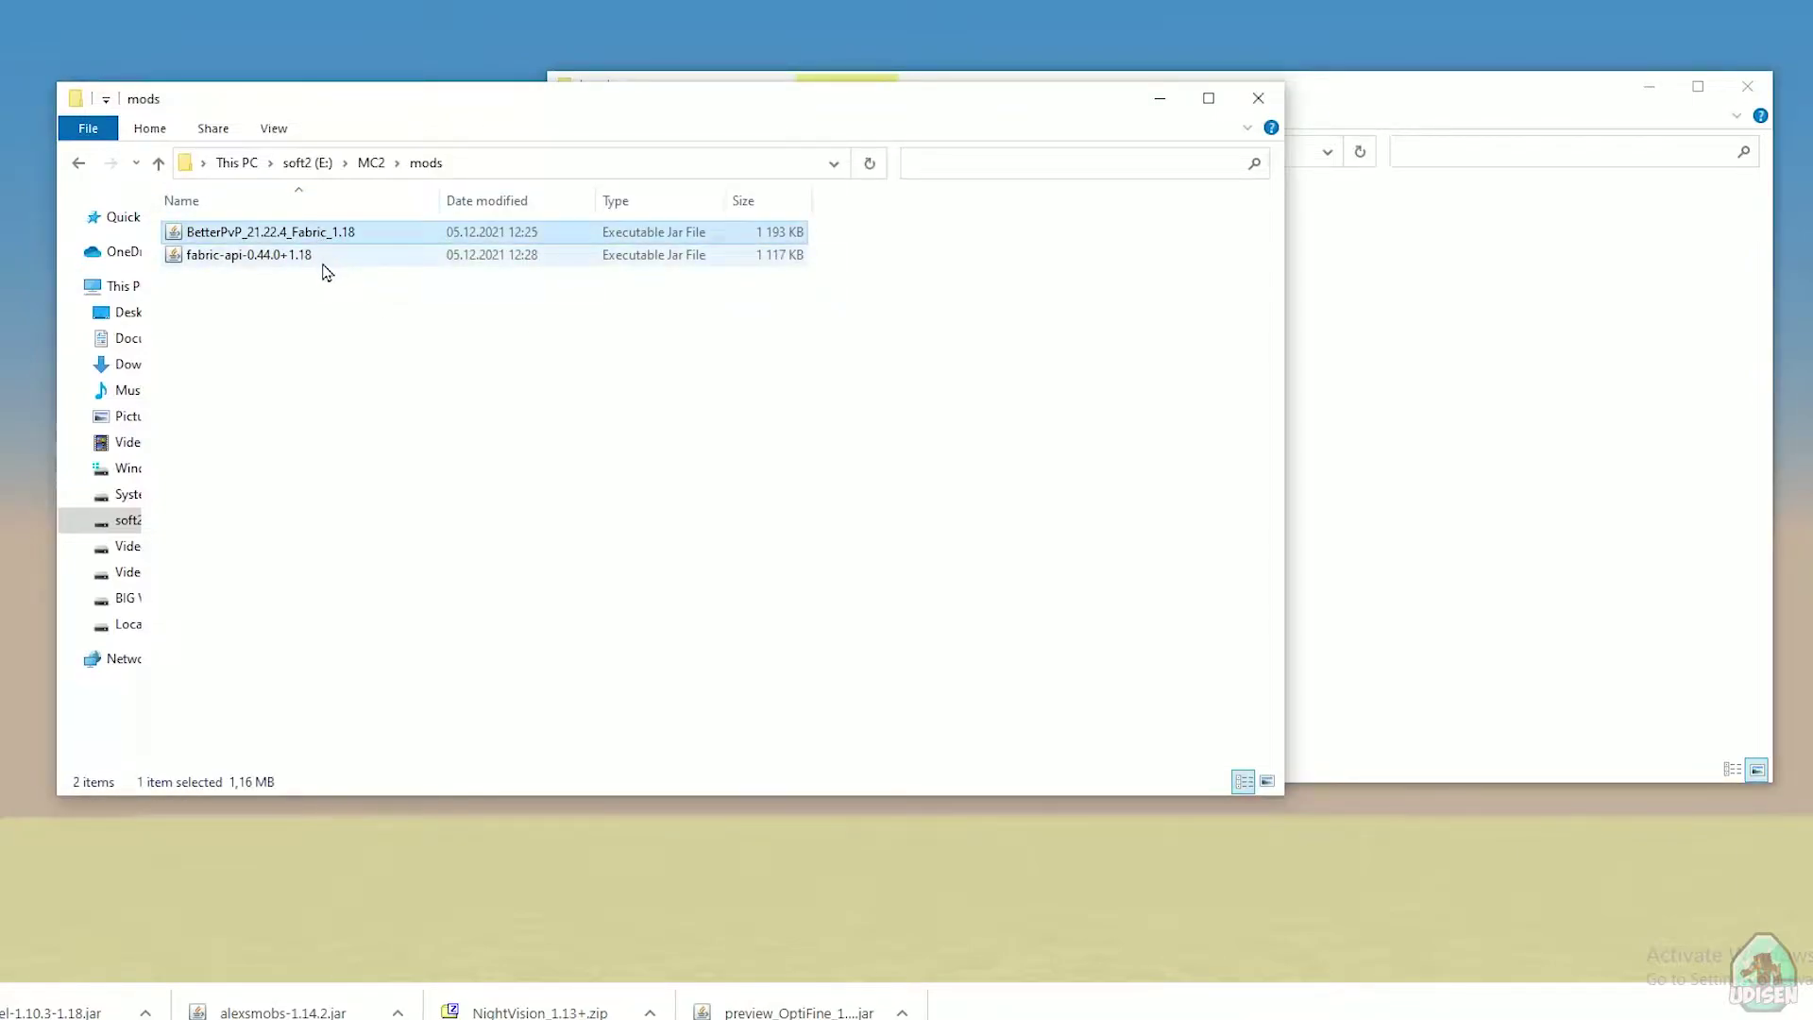
pyautogui.rightClick(520, 354)
pyautogui.moveTo(772, 648)
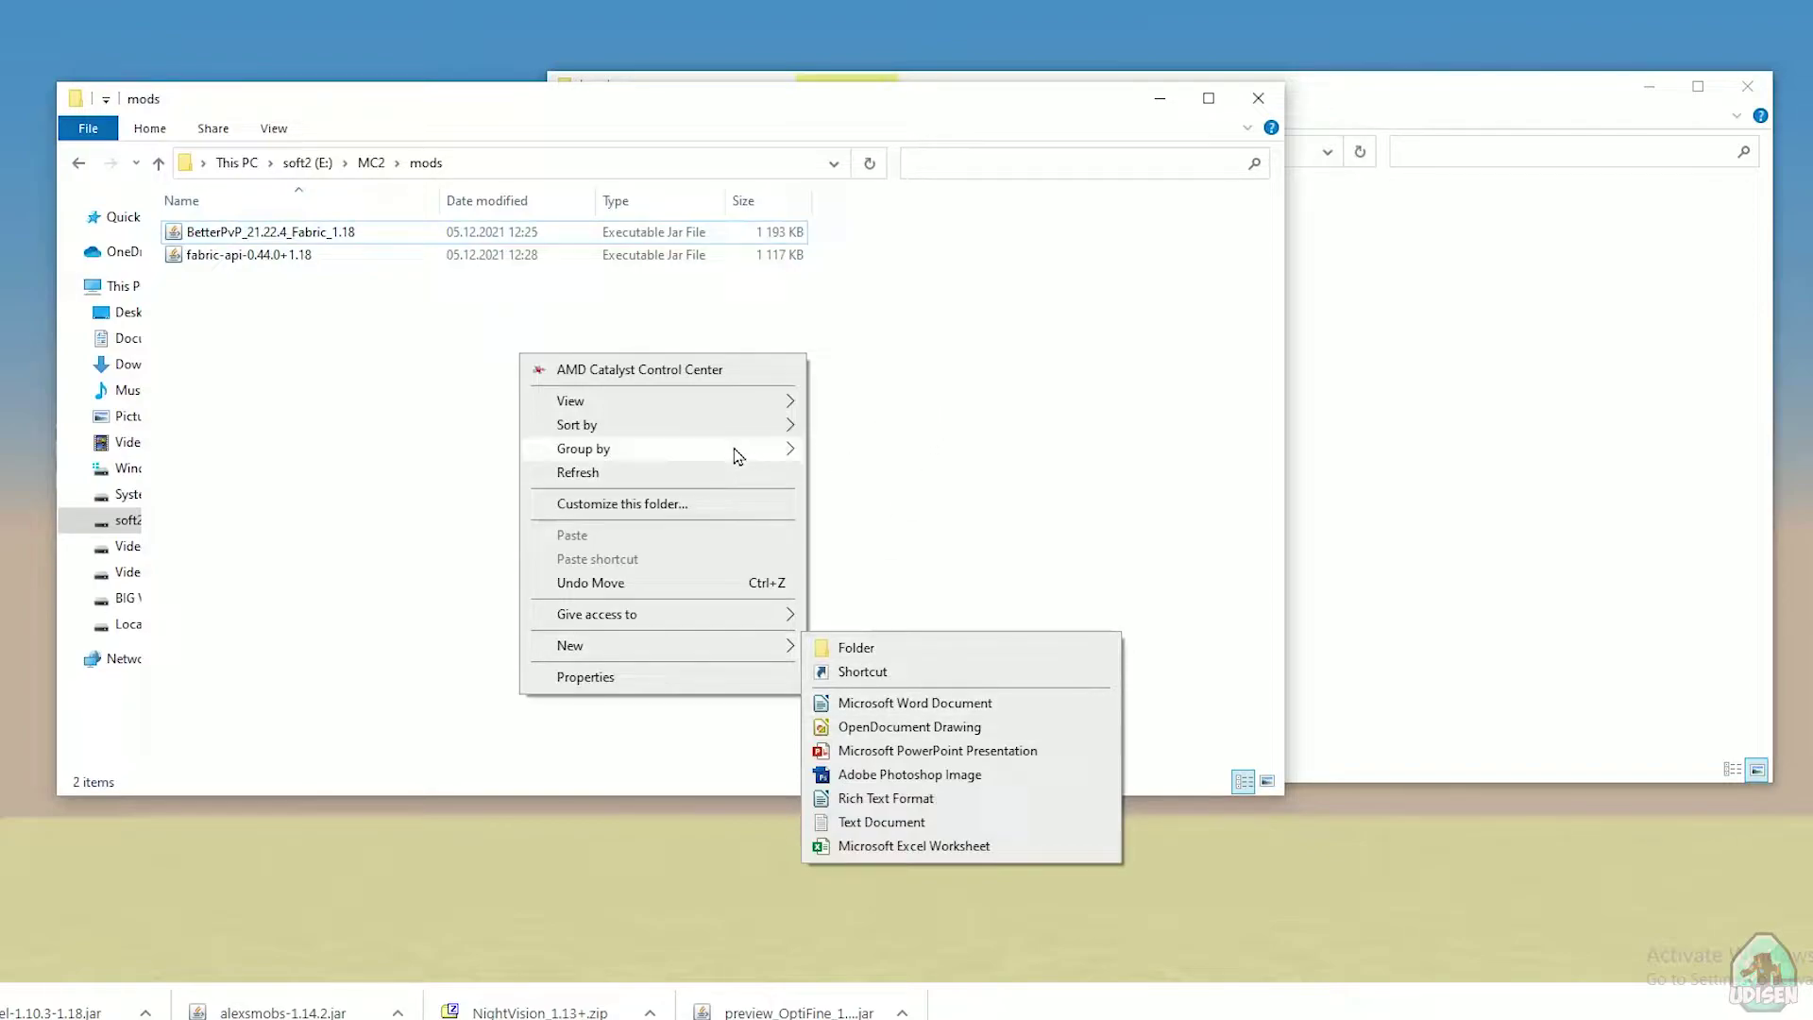
pyautogui.moveTo(733, 406)
pyautogui.click(862, 428)
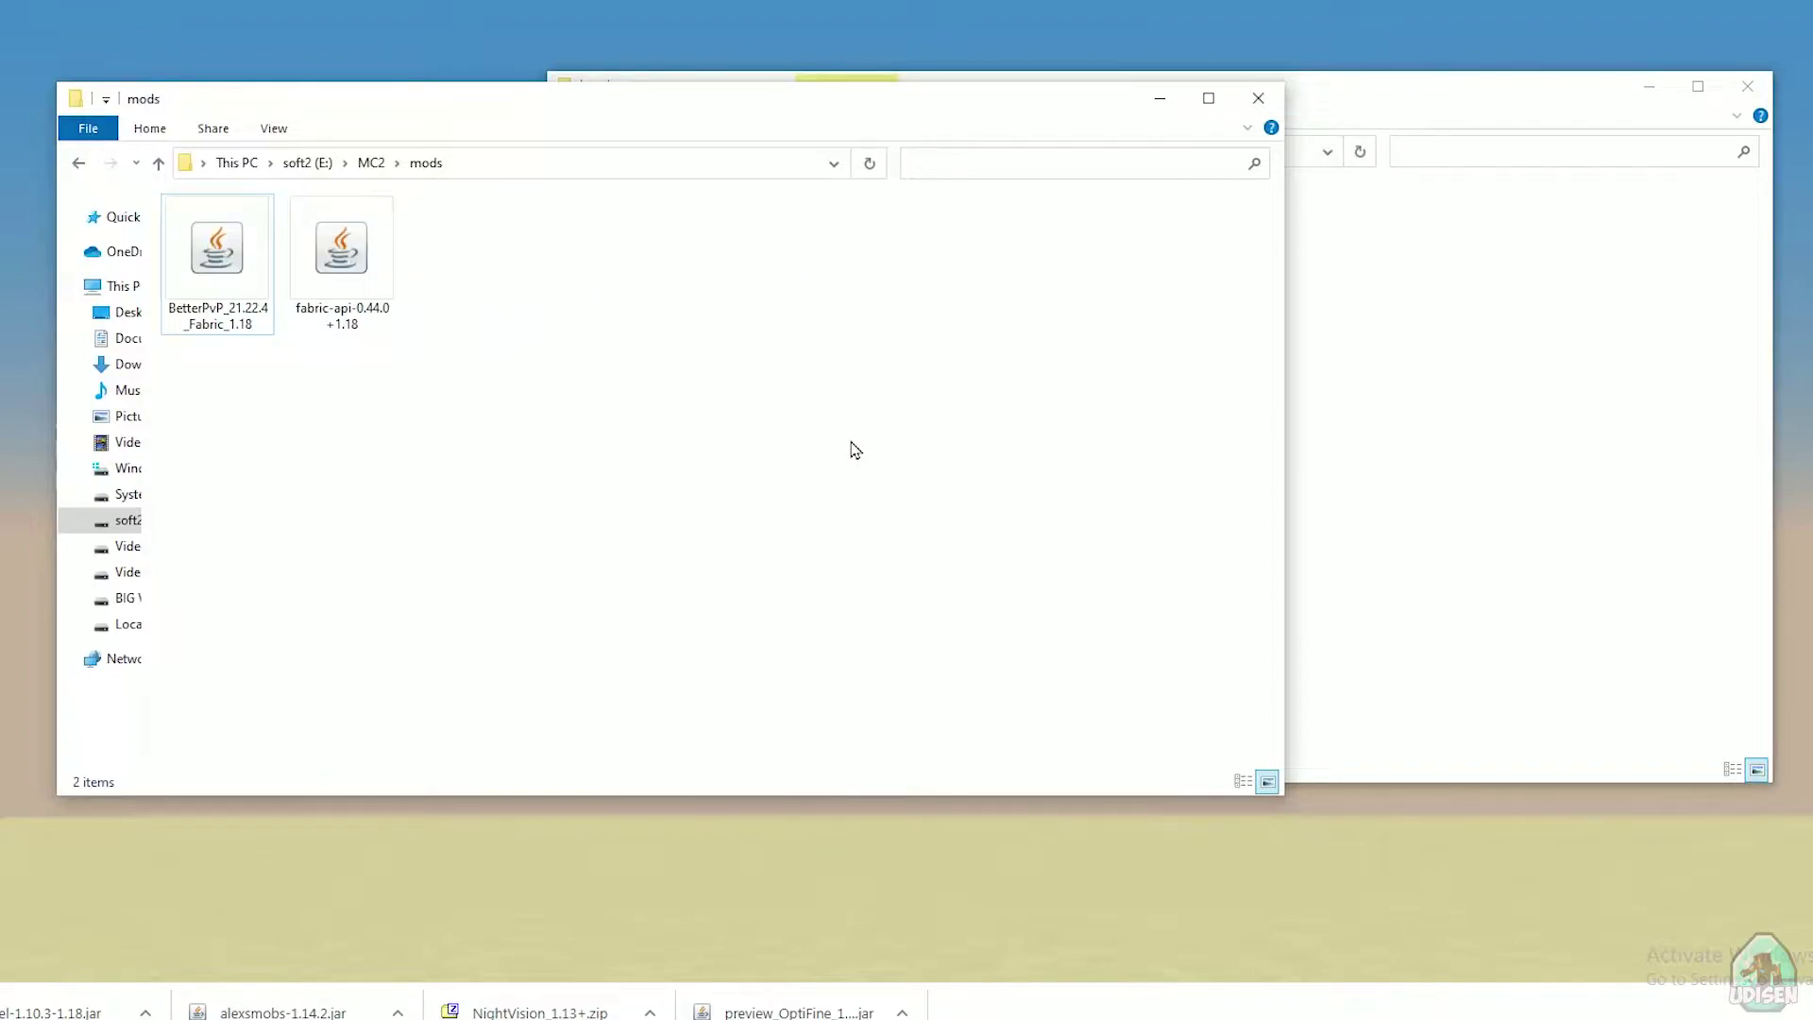
pyautogui.click(250, 295)
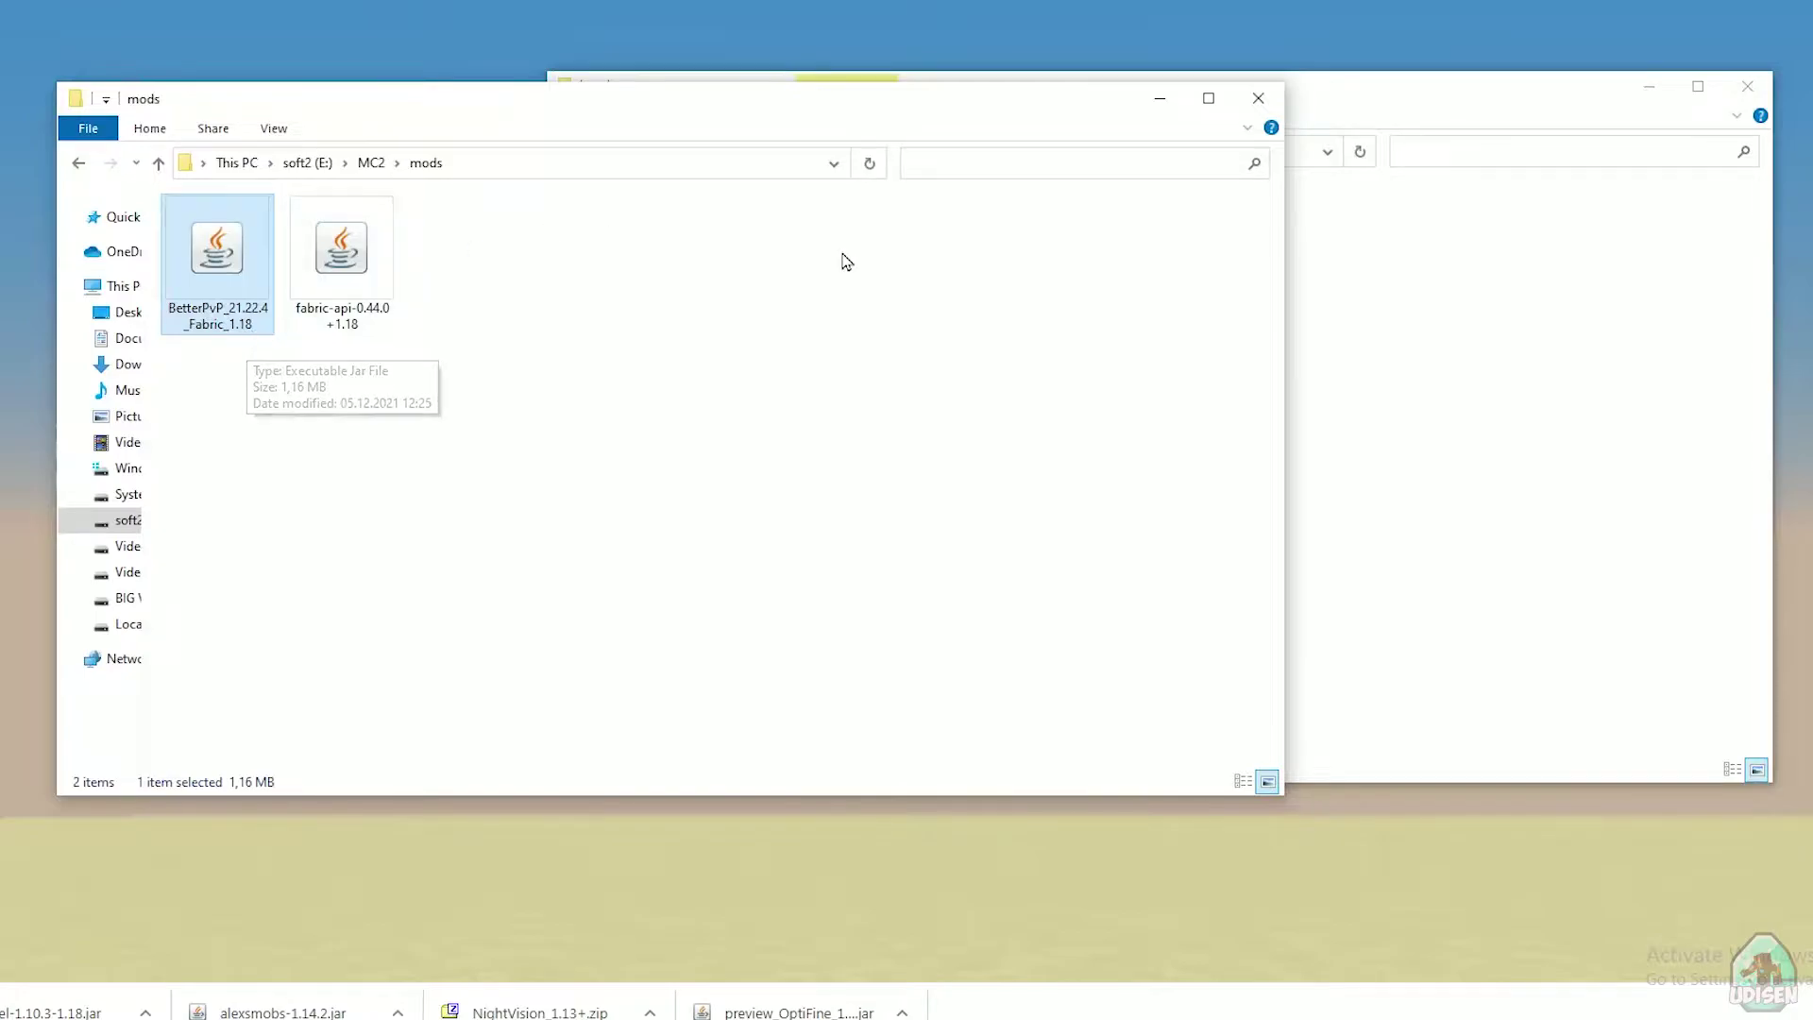
# Step: Put the folder windows out of the way and switch back to the Minecraft Launcher
pyautogui.click(1652, 86)
pyautogui.moveTo(818, 109); pyautogui.dragTo(1254, 111)
pyautogui.hotkey('alt', 'Tab')
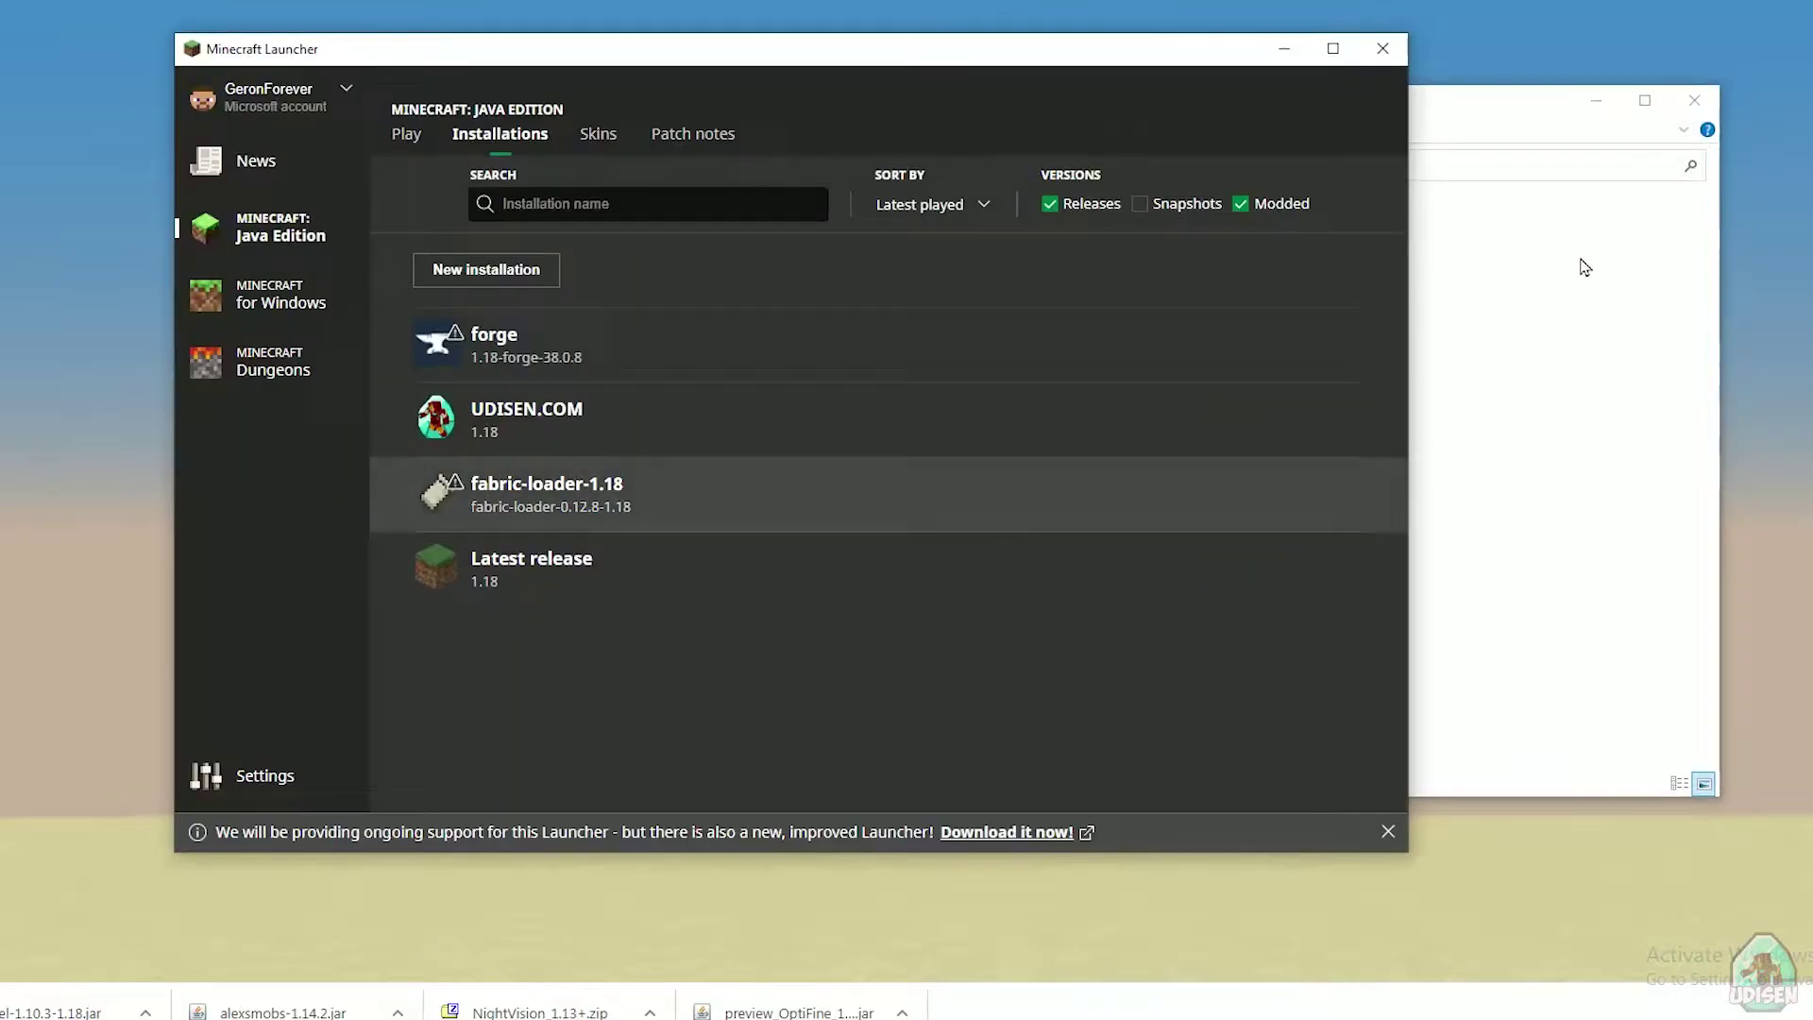
pyautogui.click(1595, 98)
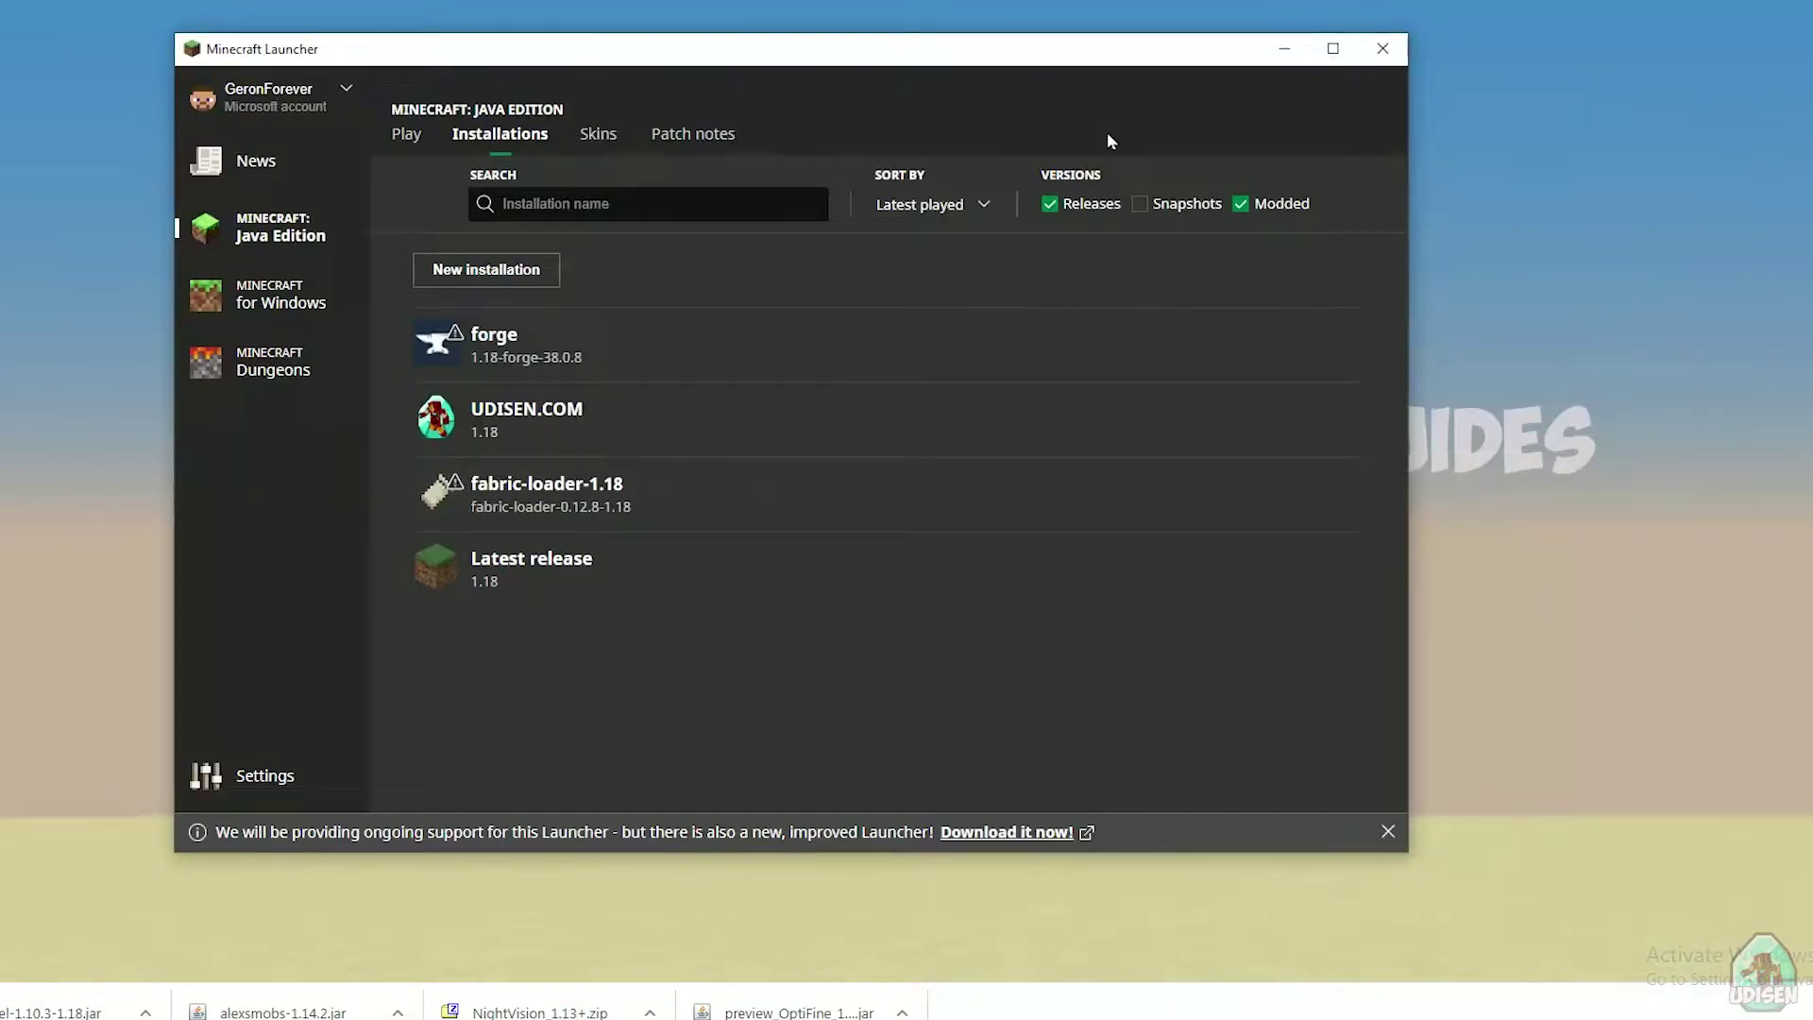
pyautogui.moveTo(675, 528)
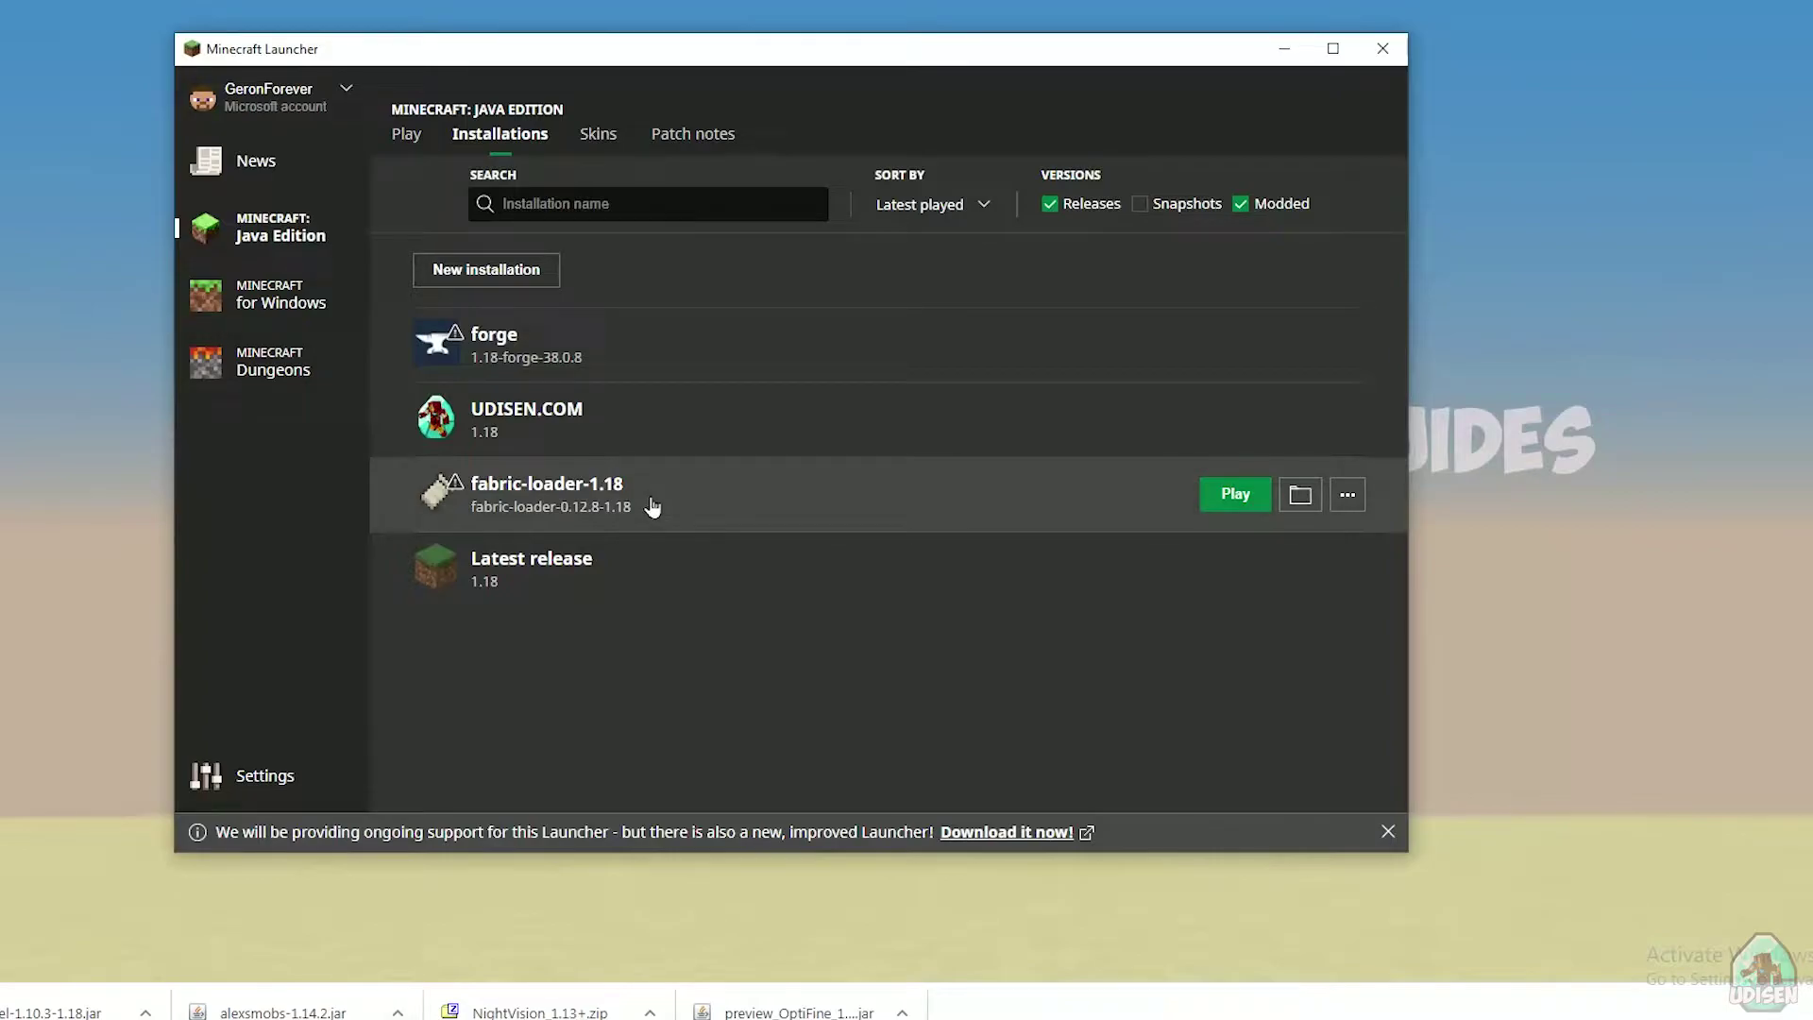
pyautogui.click(651, 507)
pyautogui.click(794, 274)
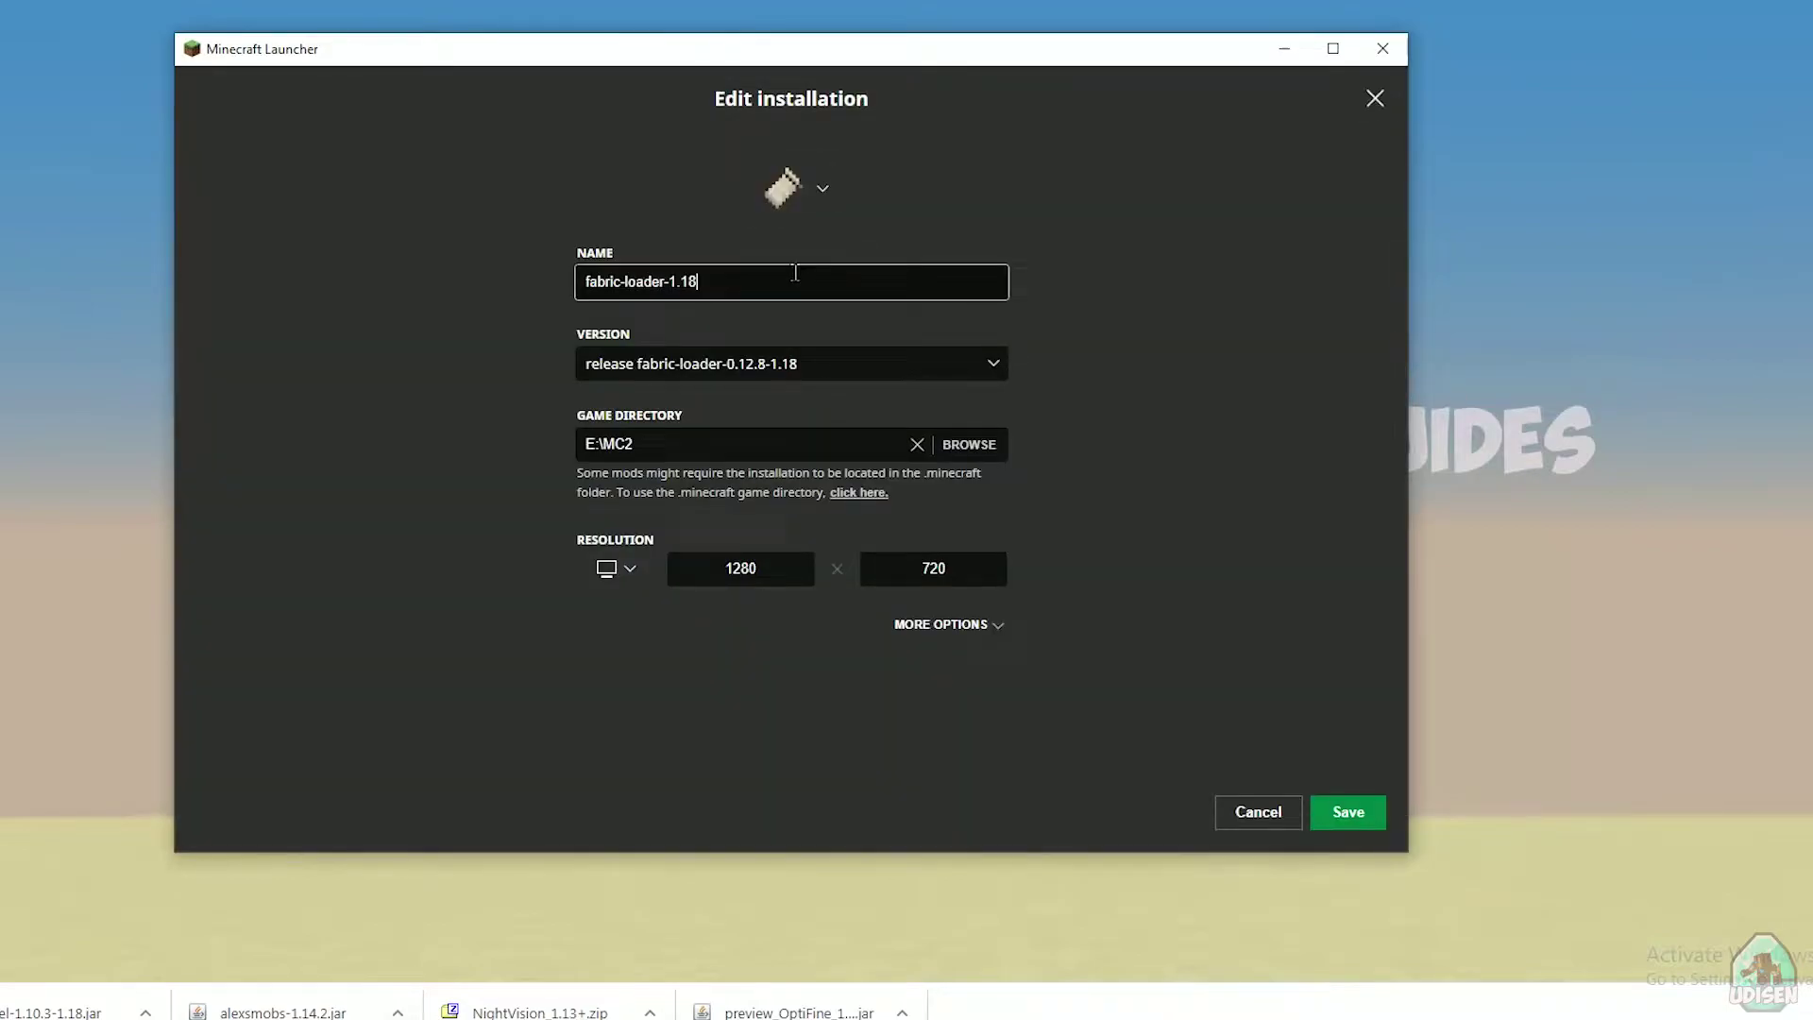
pyautogui.write('.2')
pyautogui.click(1257, 812)
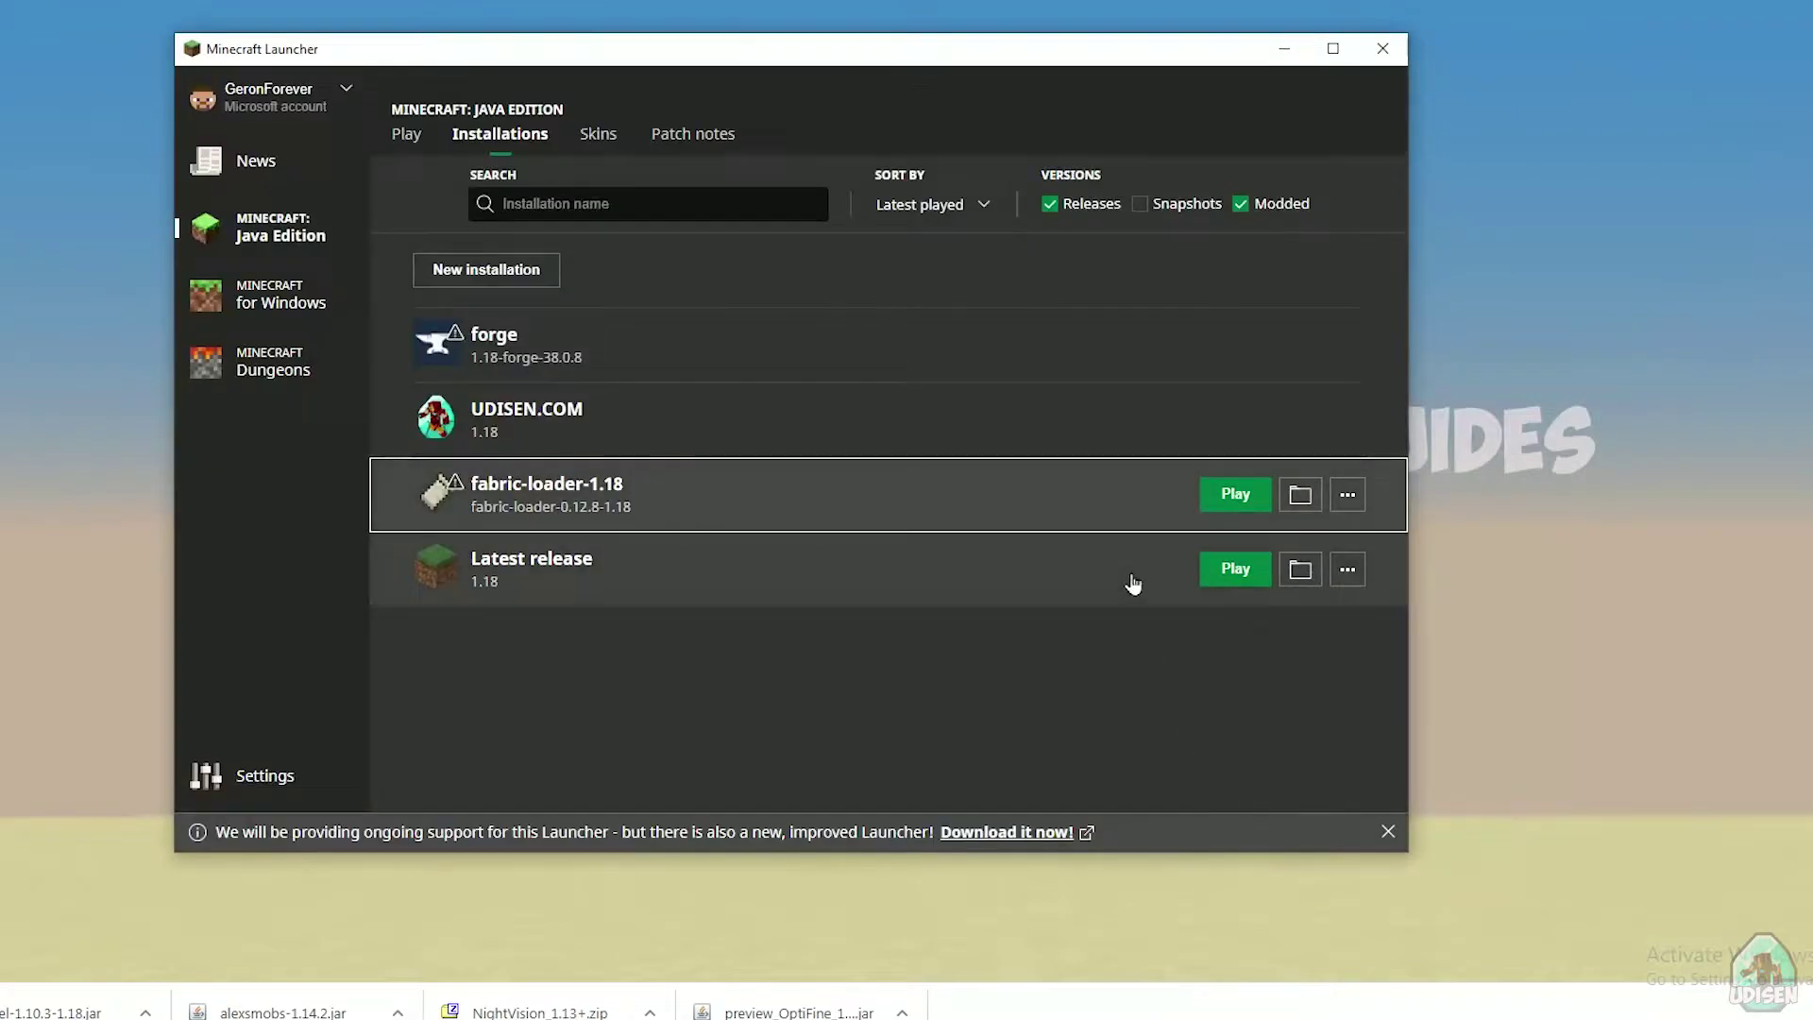
# Step: Start Minecraft with the fabric-loader-1.18 installation and load the singleplayer world Datapack Guides
pyautogui.click(1227, 495)
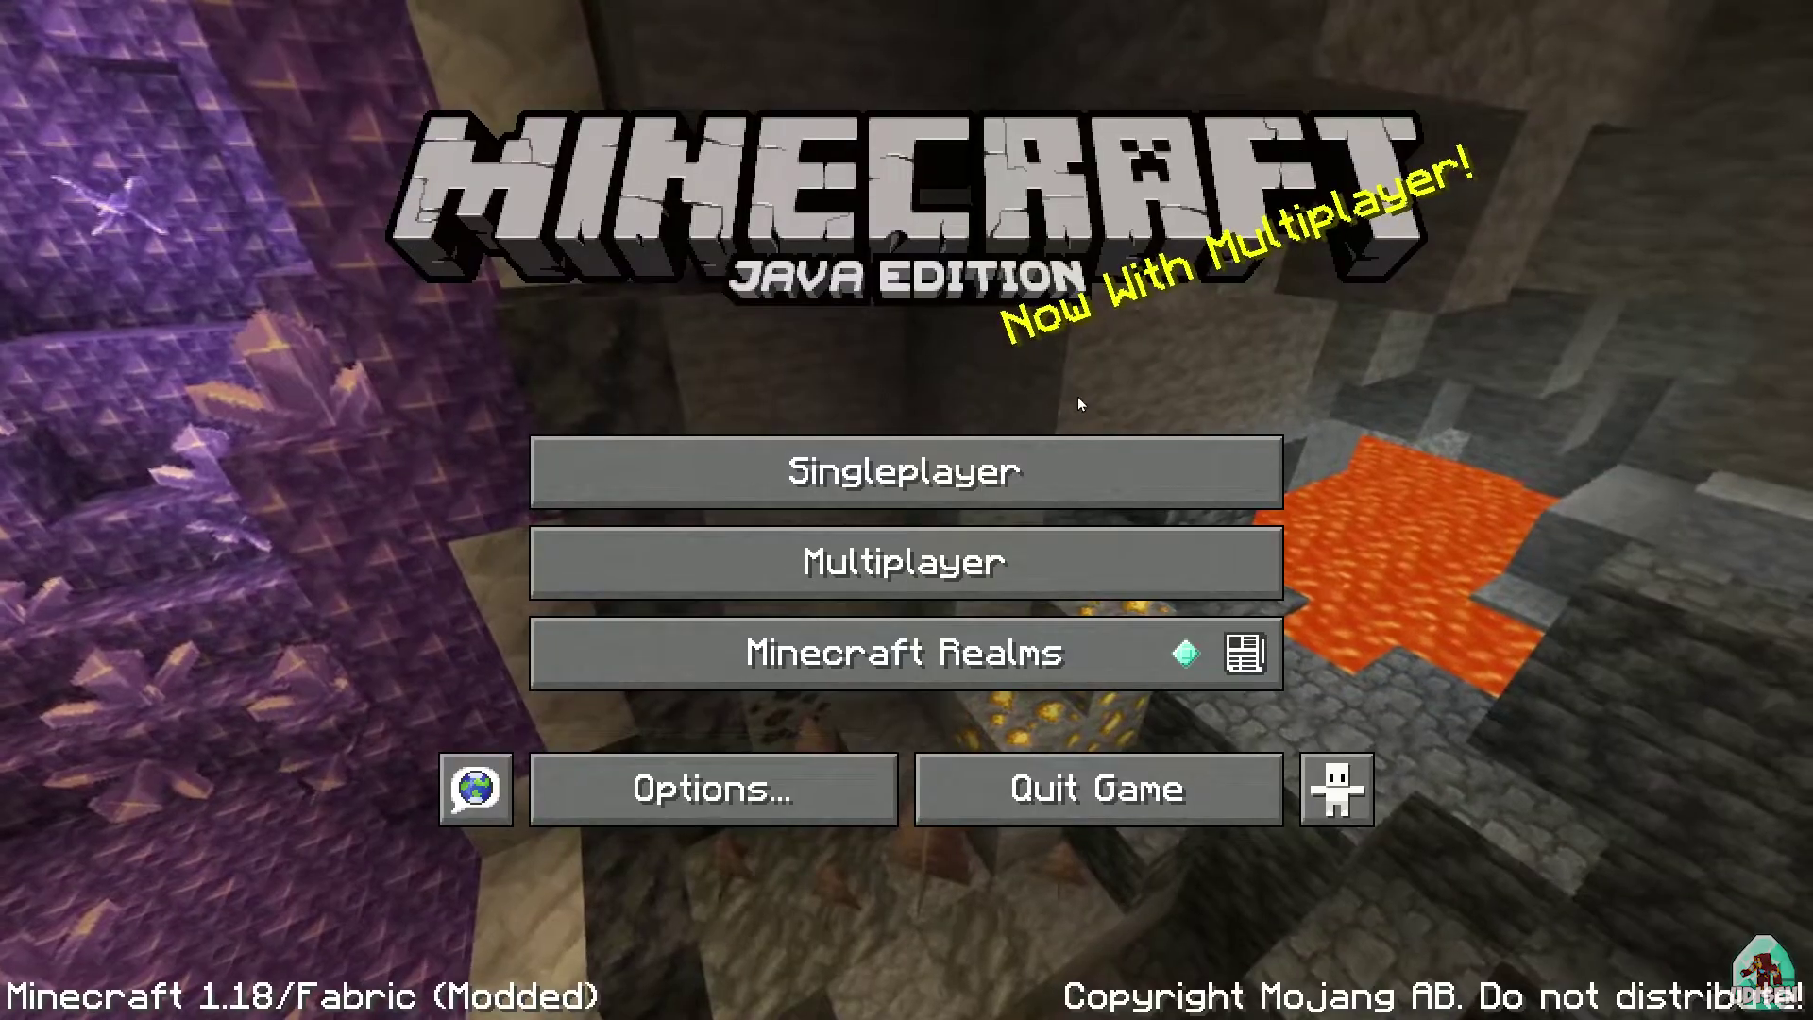
pyautogui.click(987, 462)
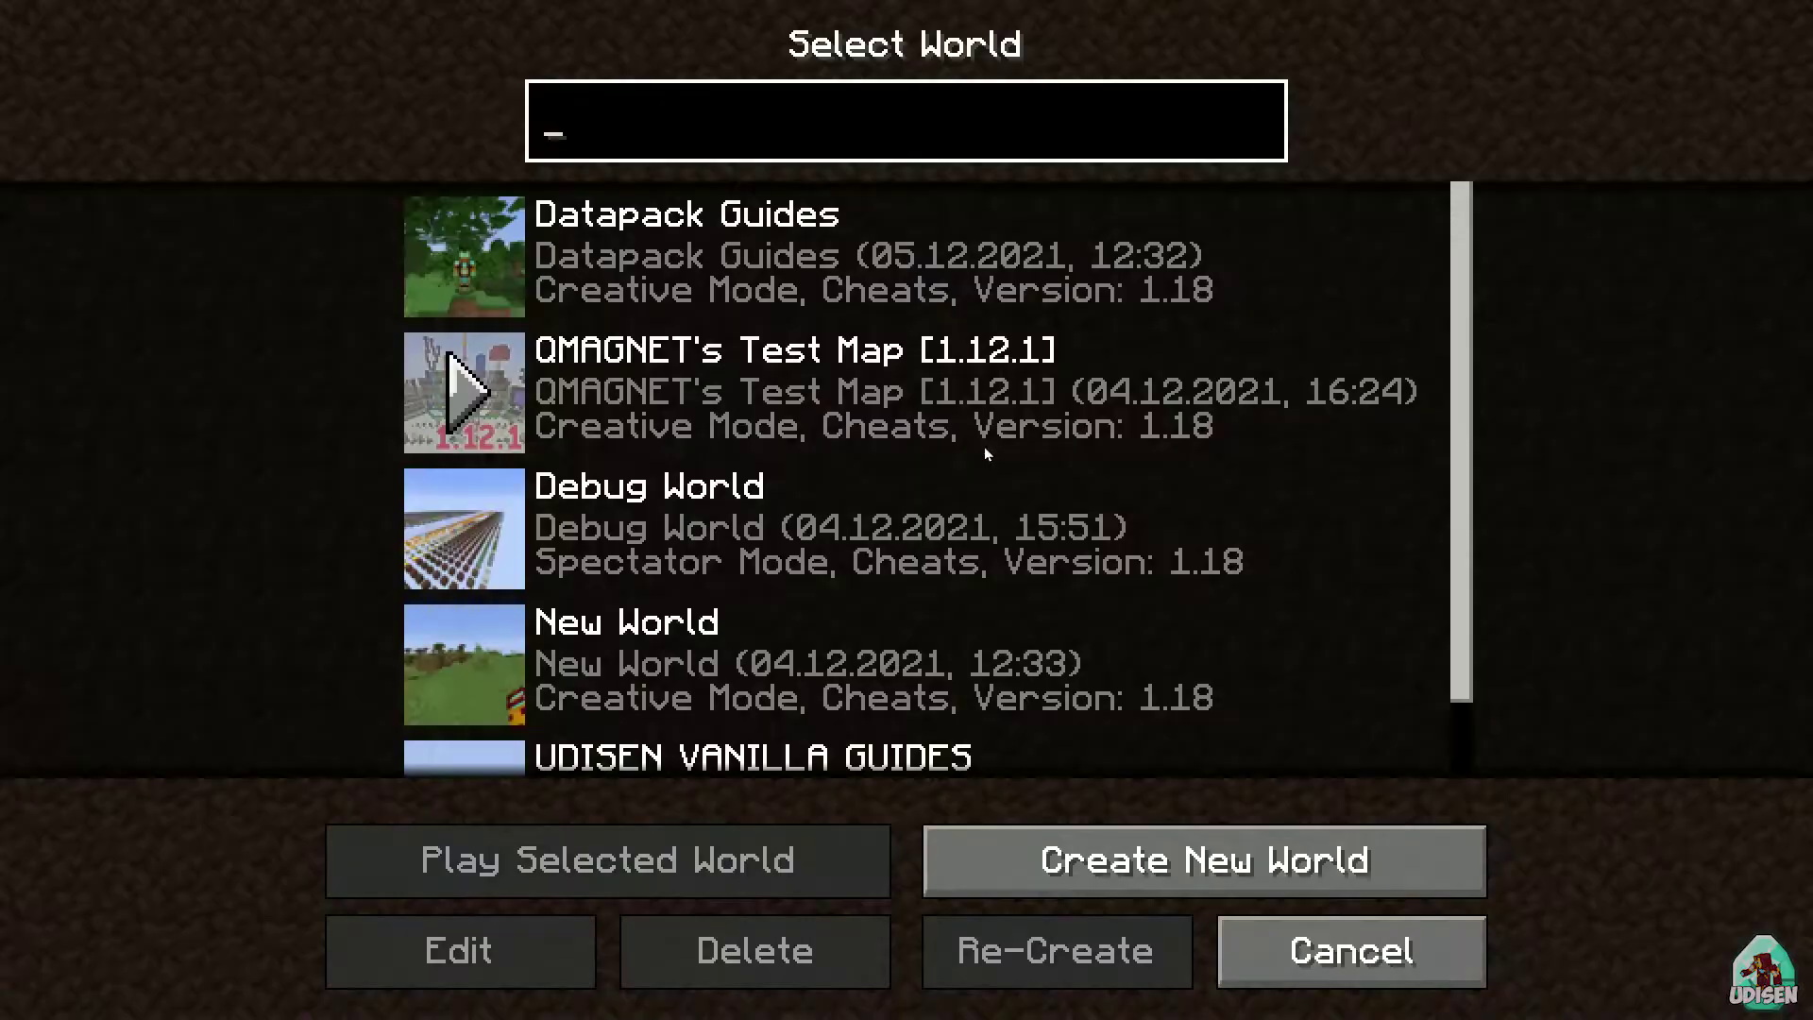
pyautogui.doubleClick(887, 287)
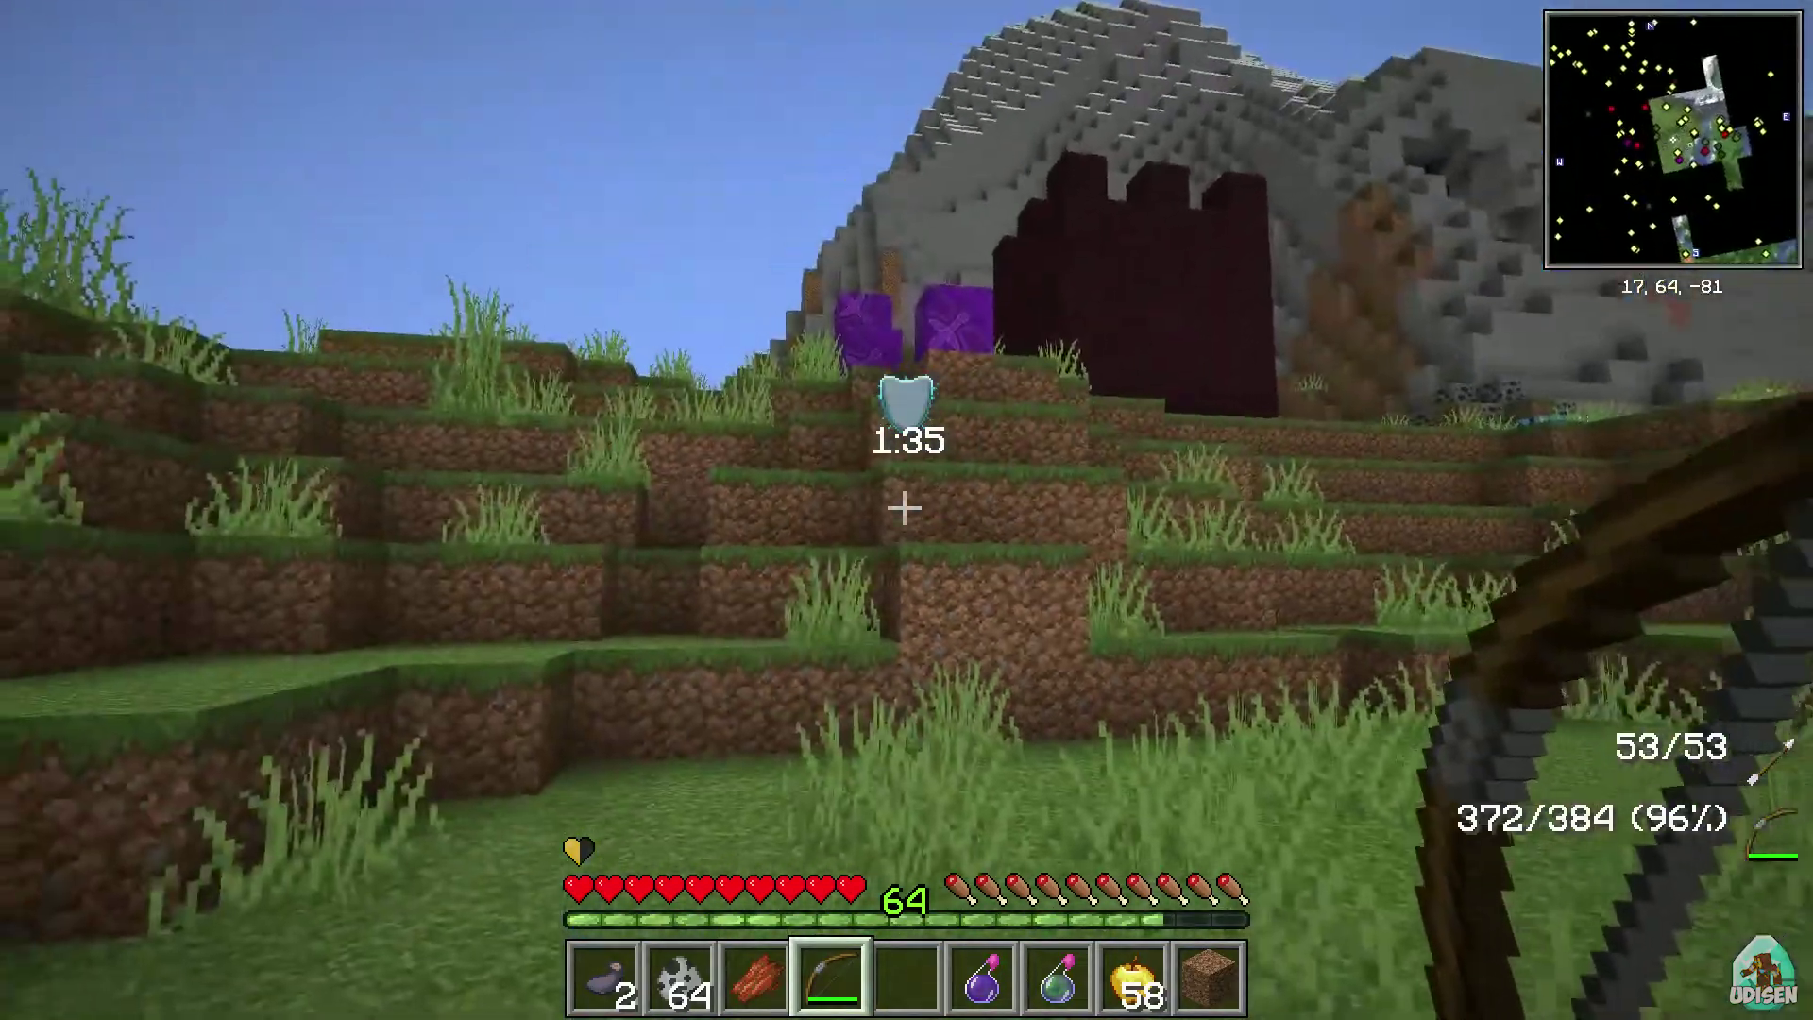
# Step: Enter the mod's interface edit mode, move the potion effect timer to the upper edge of the screen and confirm the layout
pyautogui.press('y')
pyautogui.click(663, 724)
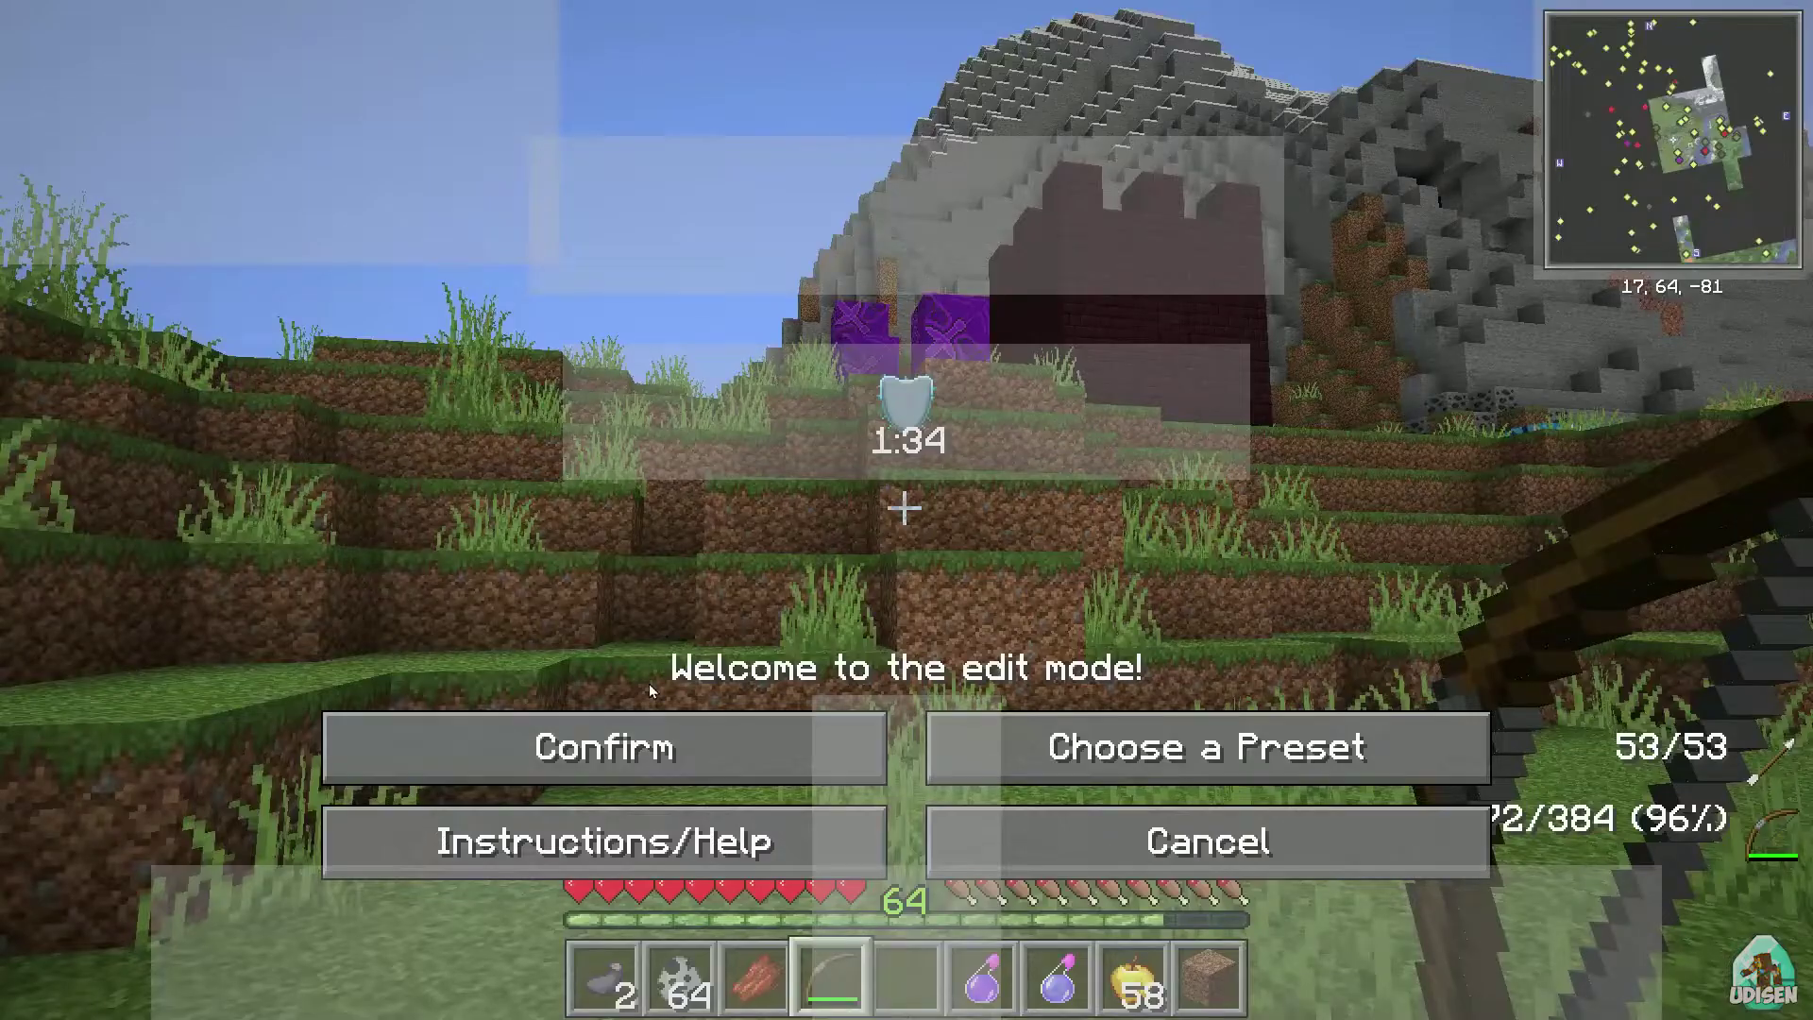
pyautogui.moveTo(835, 389); pyautogui.dragTo(845, 9)
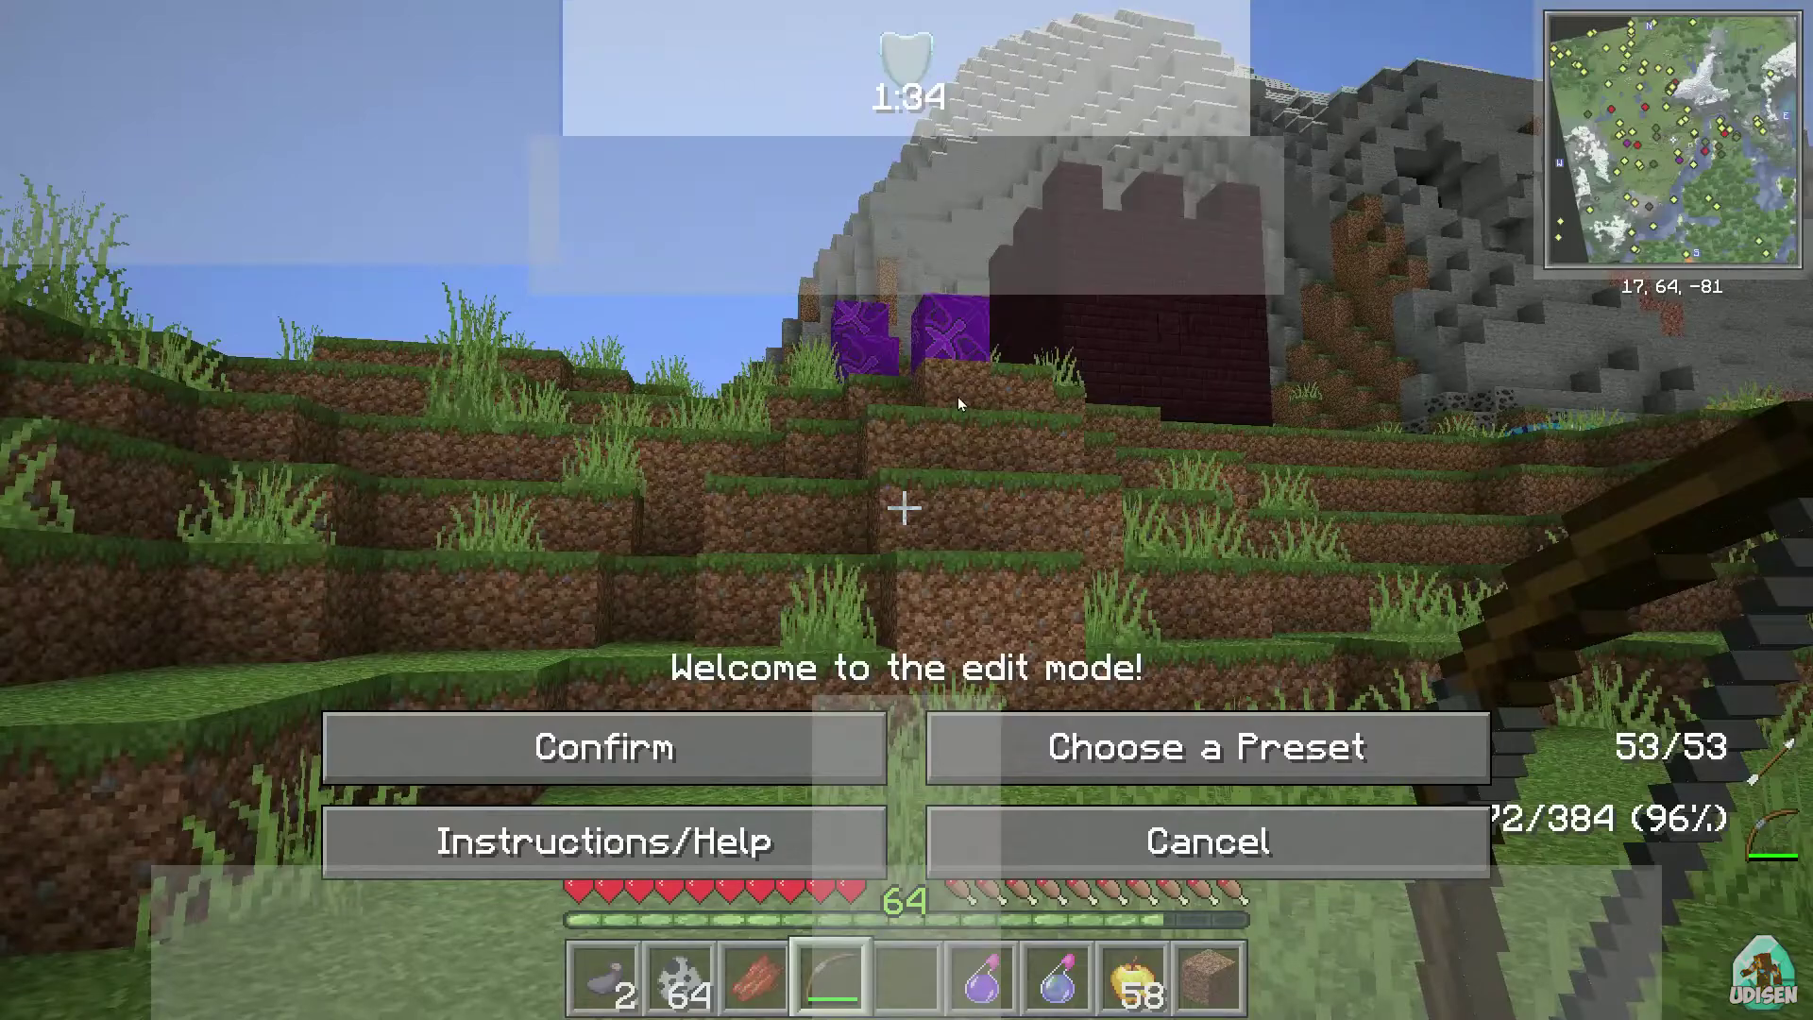
pyautogui.click(612, 774)
pyautogui.press('Escape')
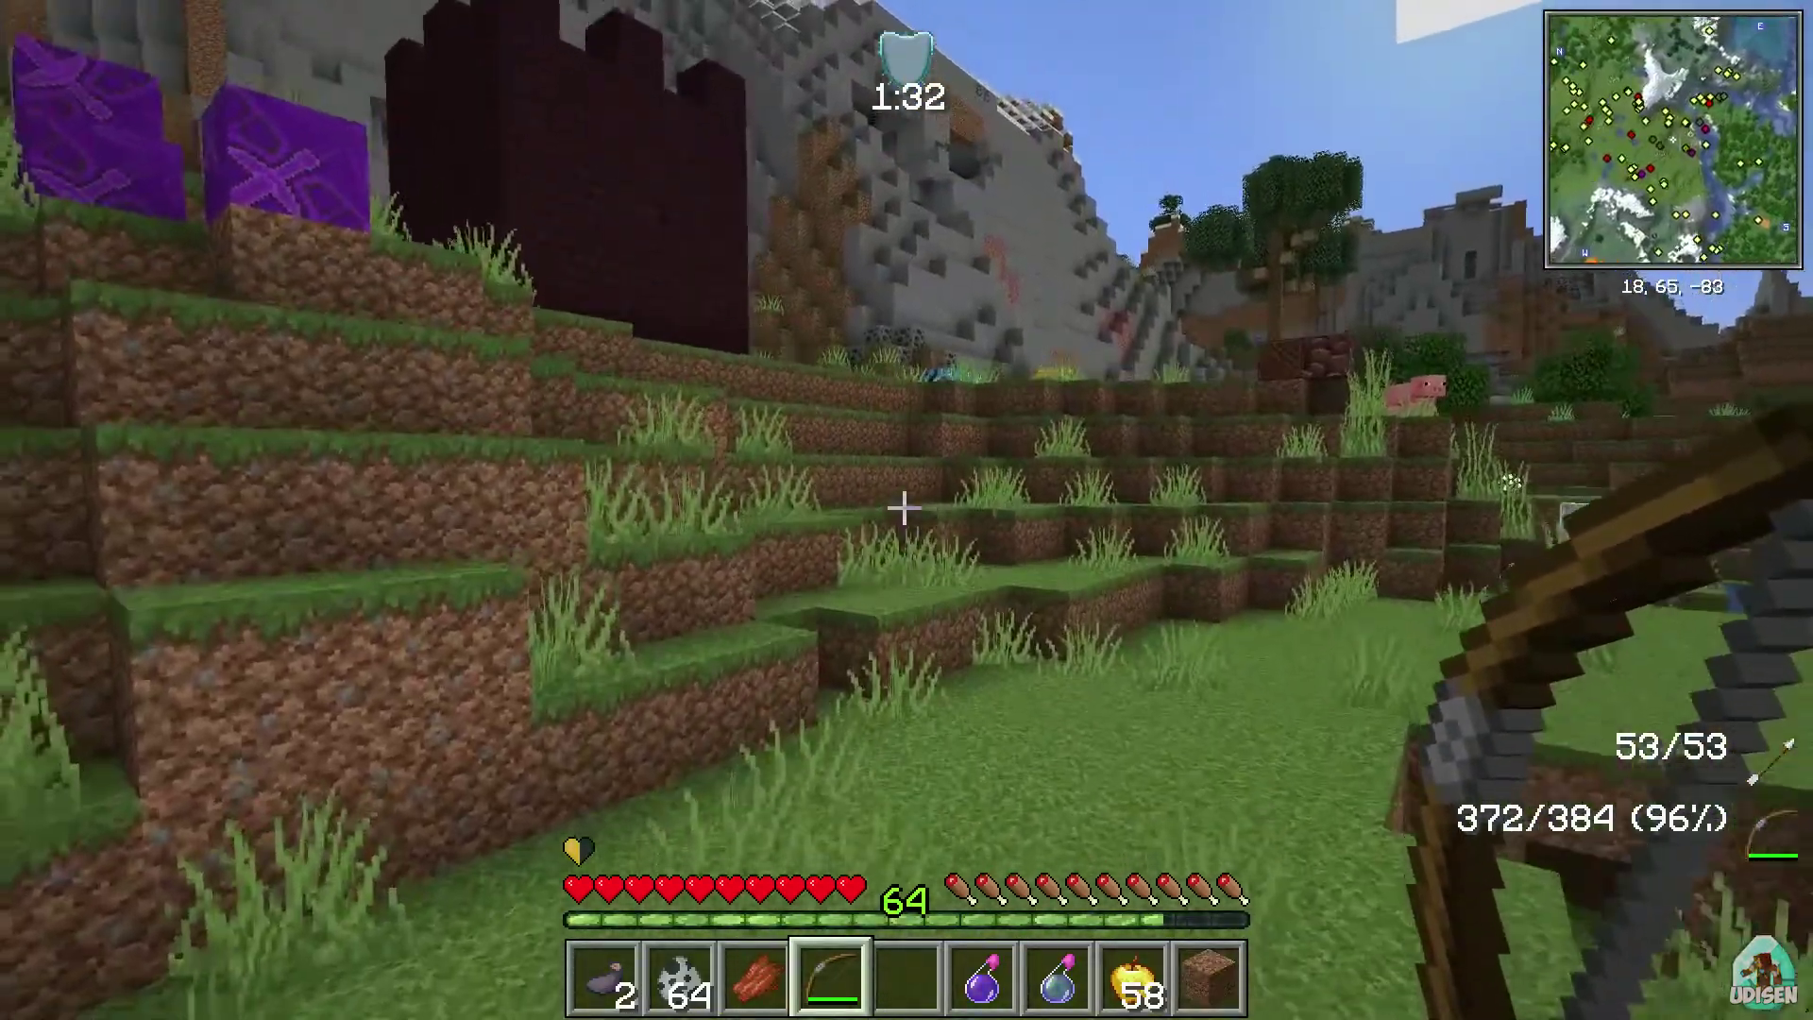
# Step: Spawn a skeleton with the Skeleton Spawn Egg and run away from it across the grass
pyautogui.scroll(2, 906, 510)
pyautogui.rightClick(904, 508)
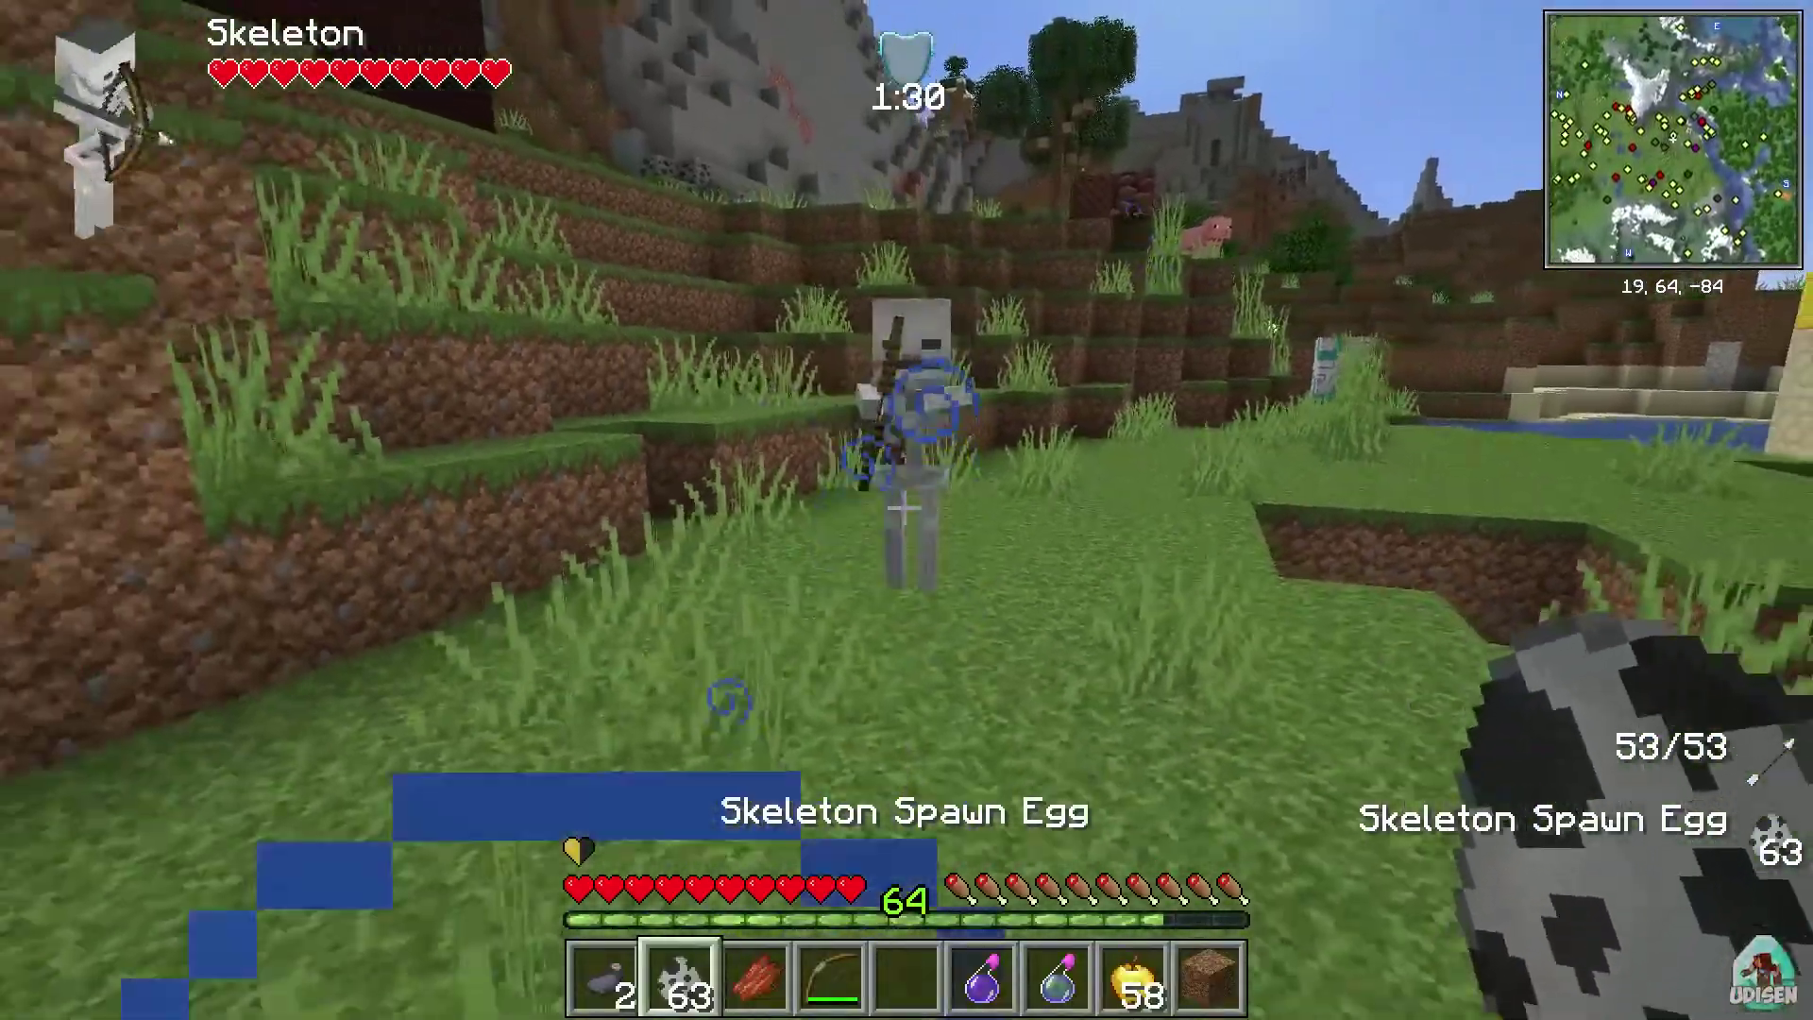
pyautogui.scroll(-1, 904, 508)
pyautogui.press('w')
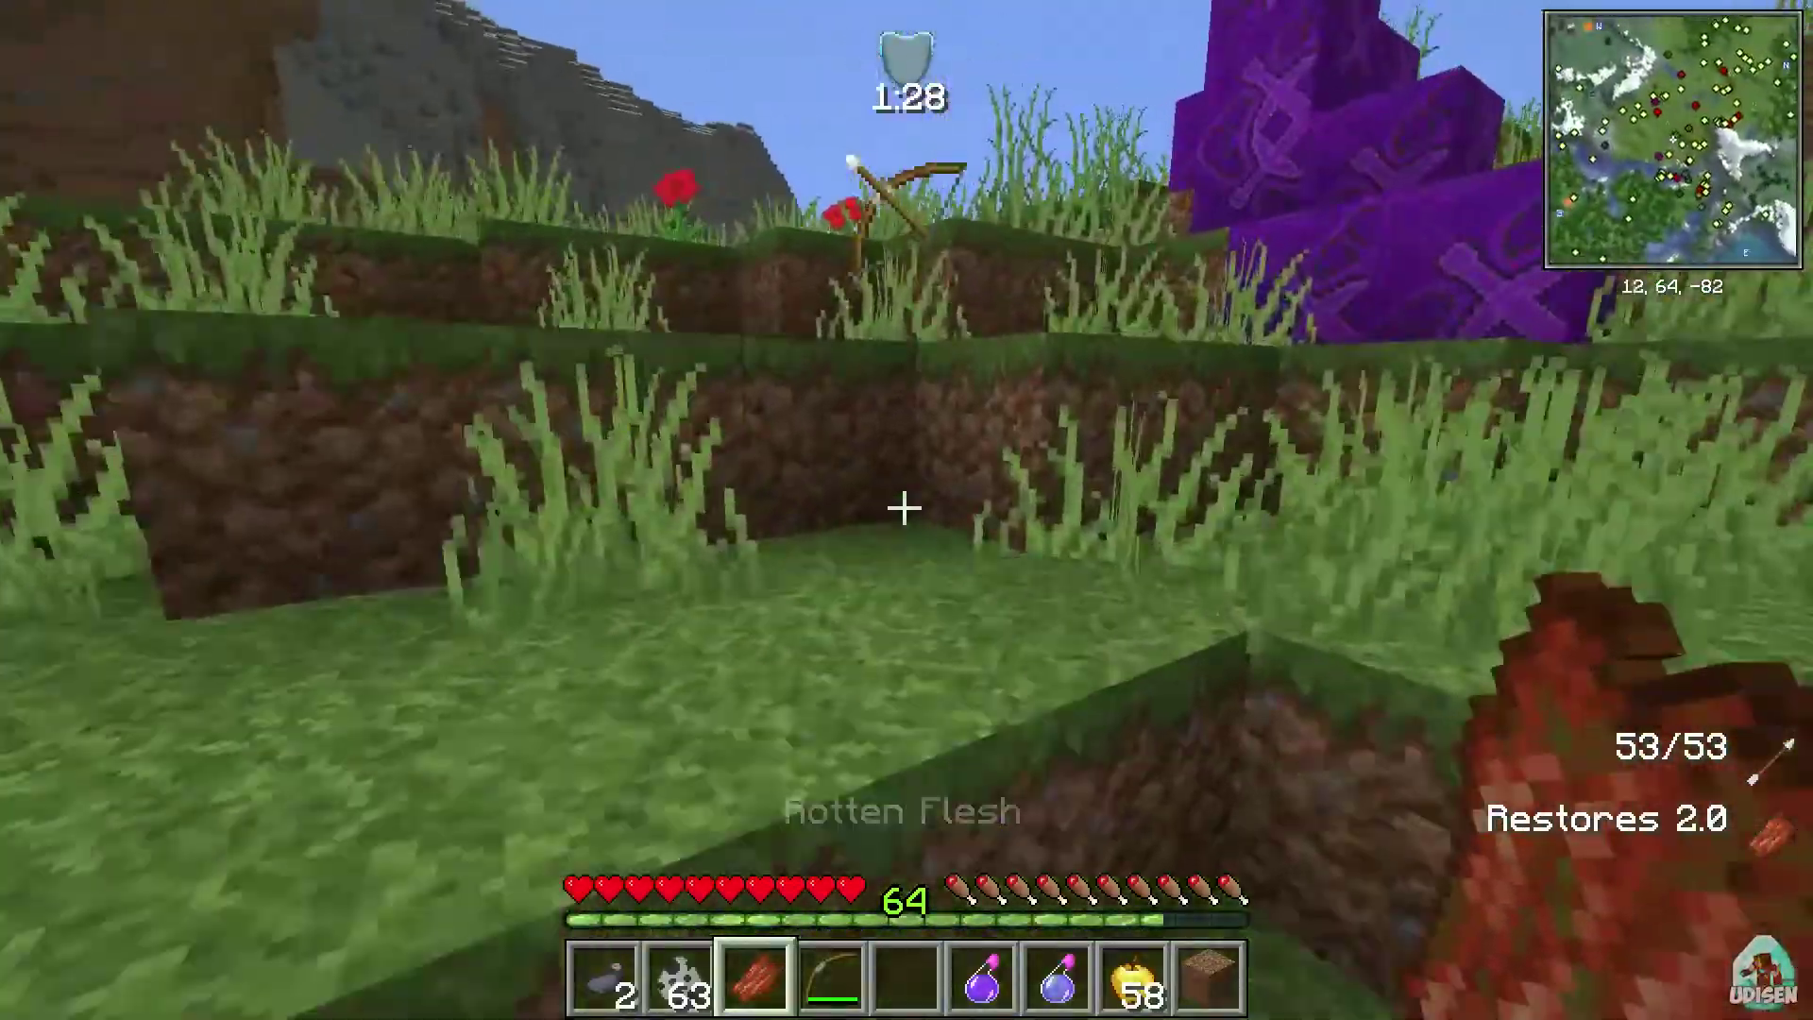
pyautogui.press('w')
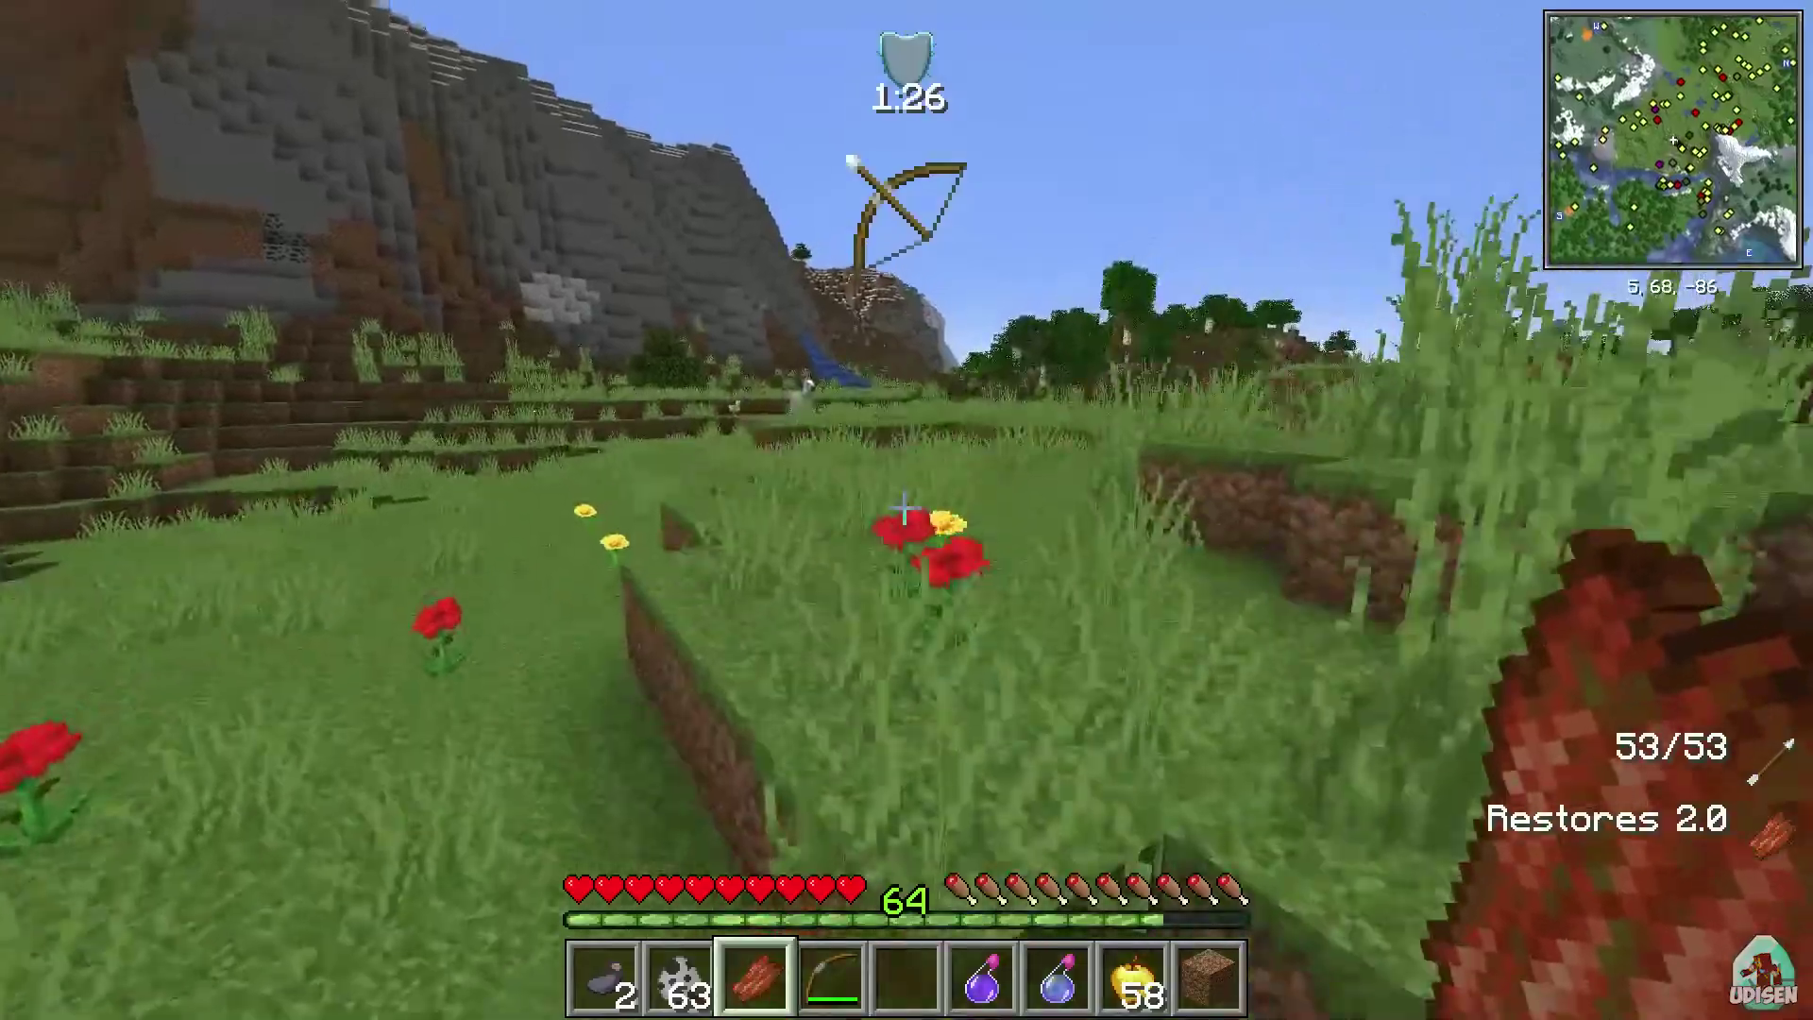
pyautogui.press('w')
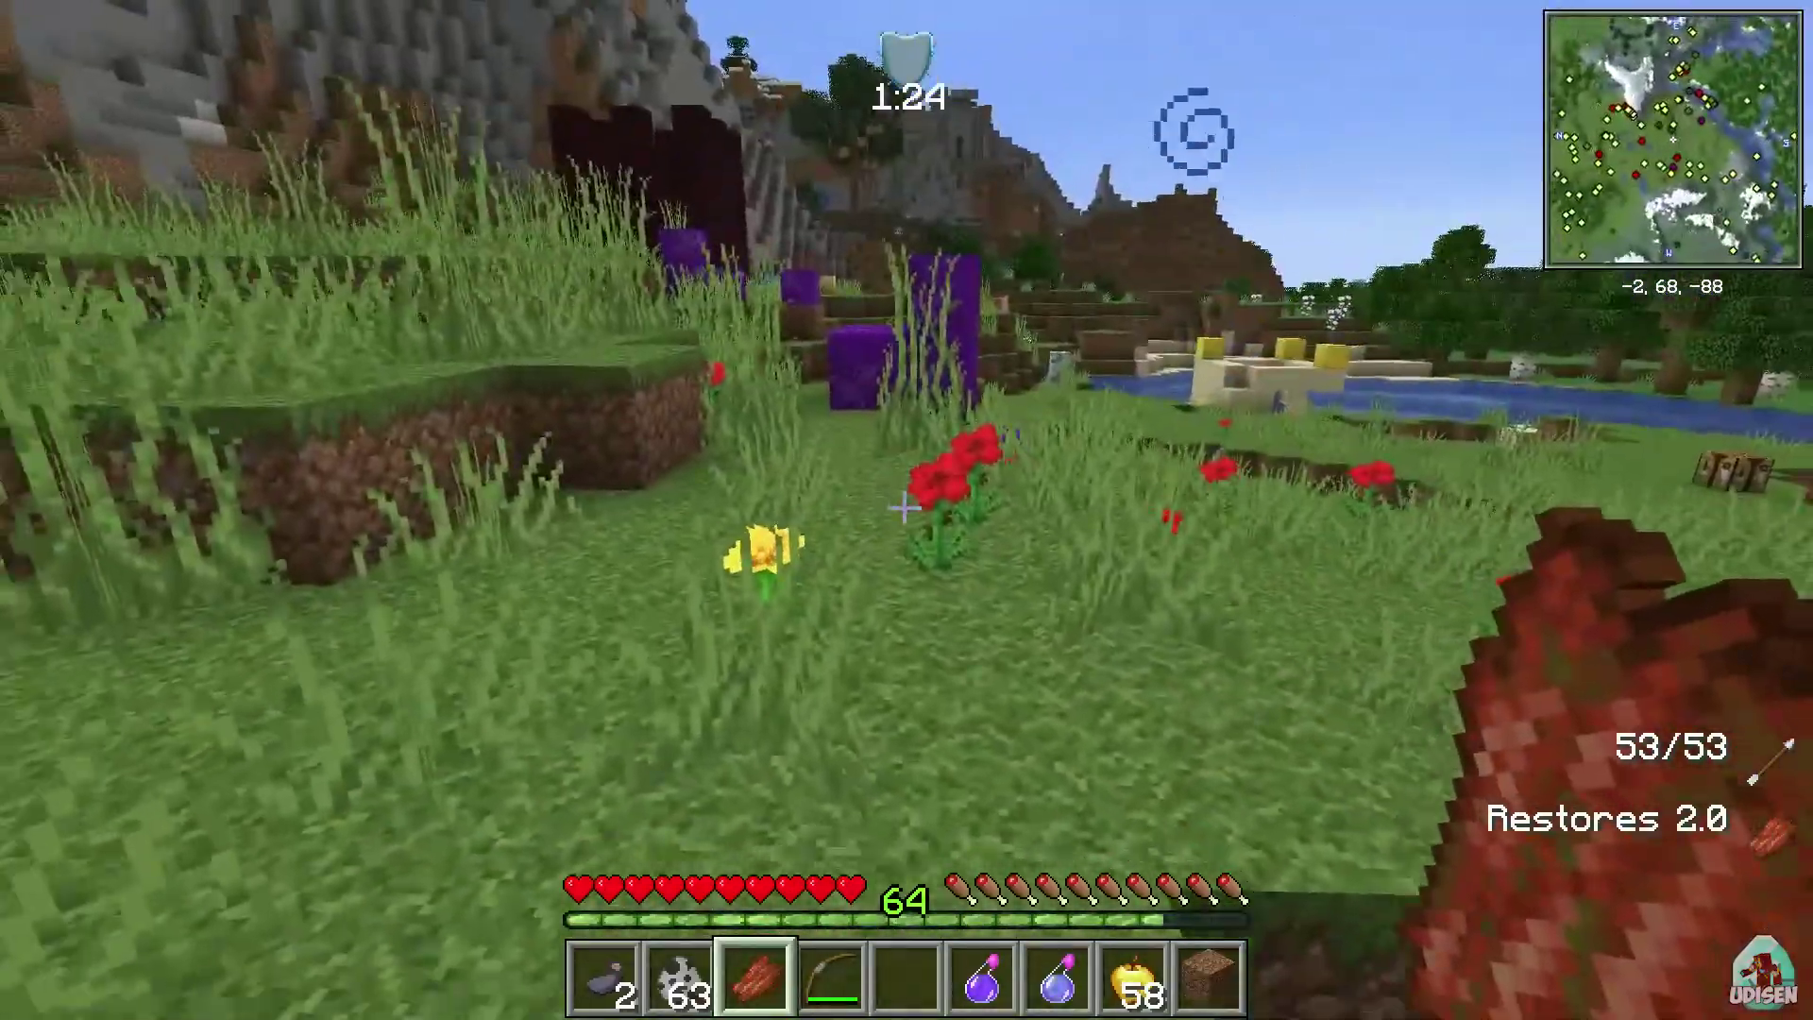
# Step: Equip the bow and shoot arrows at the skeleton near the purple blocks
pyautogui.scroll(-1, 903, 508)
pyautogui.press('w')
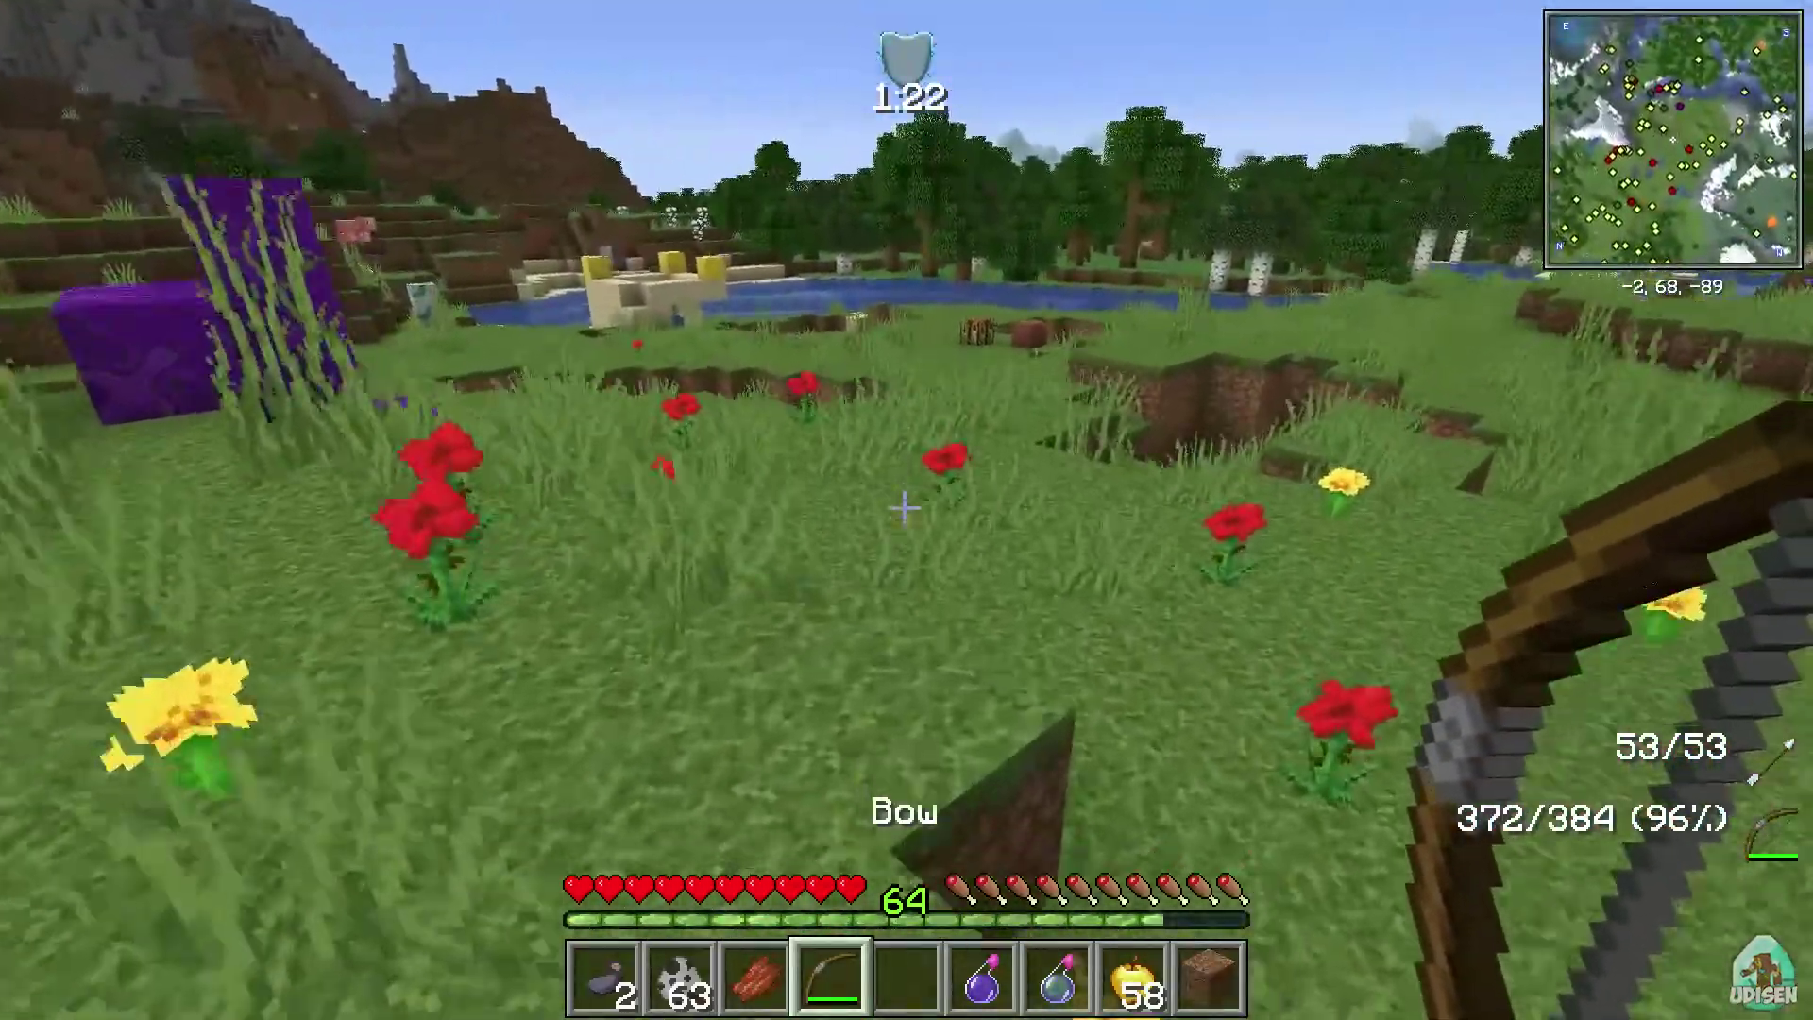
pyautogui.press('w')
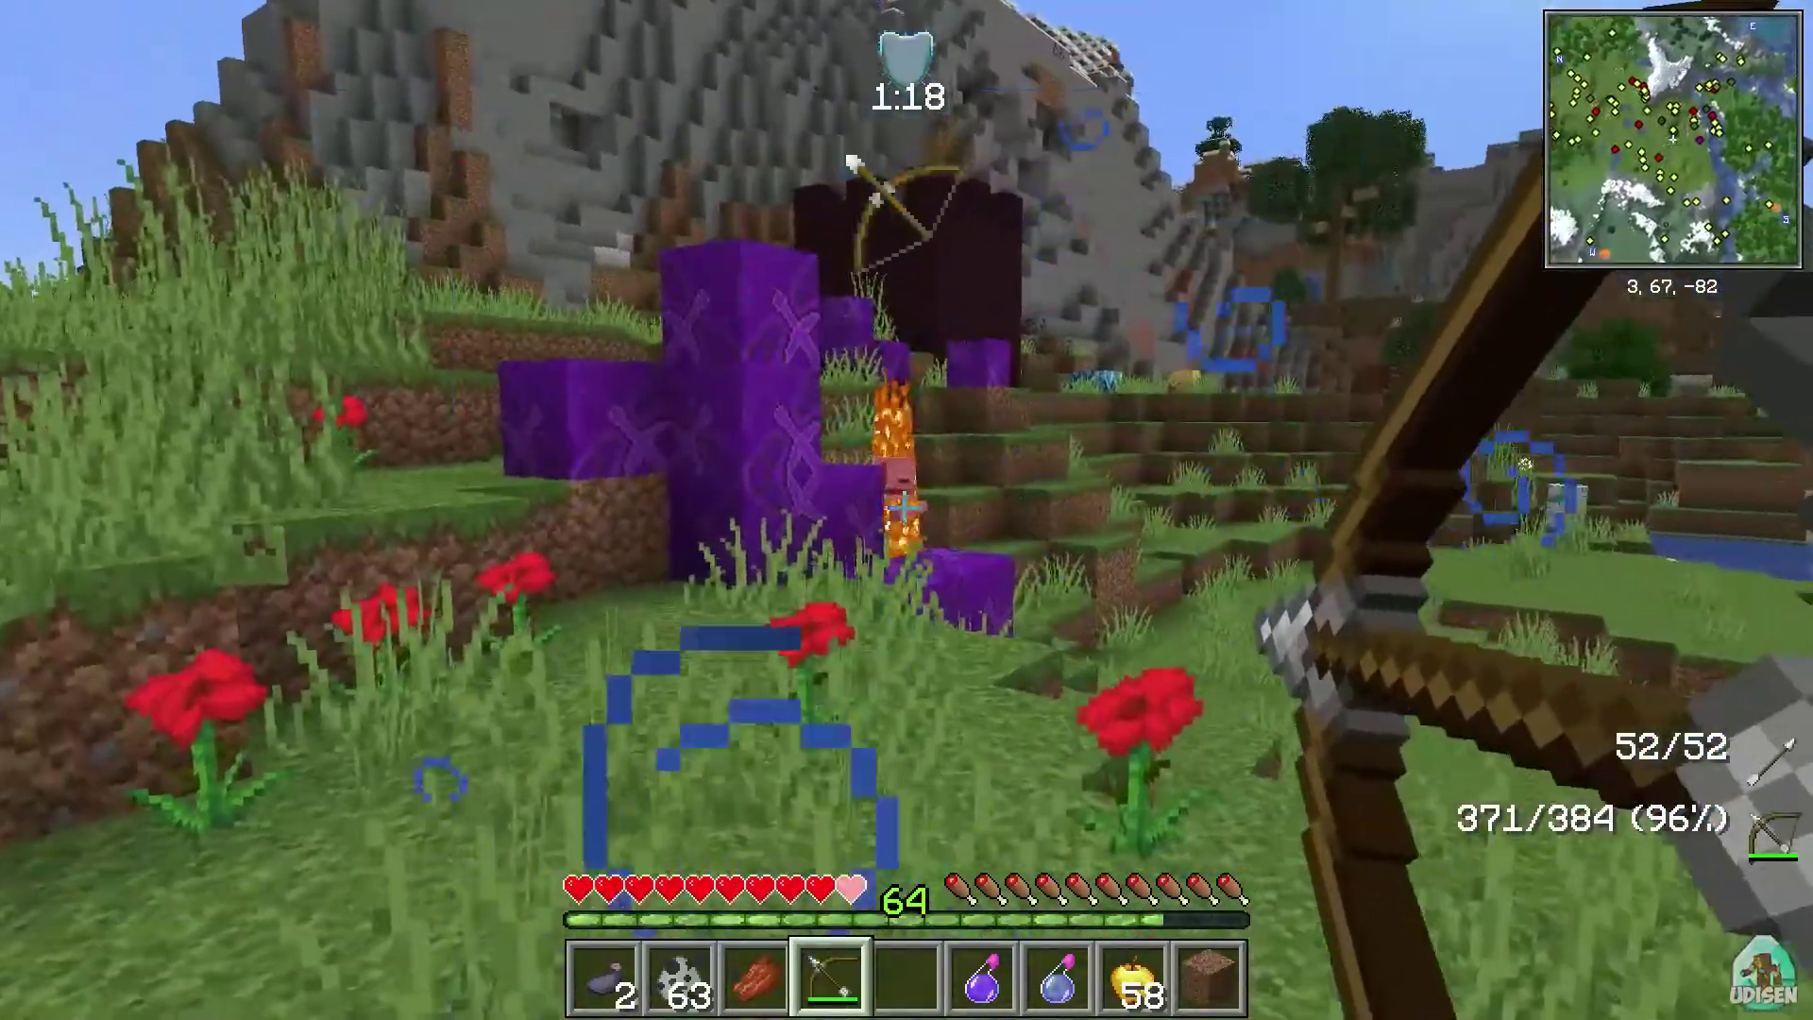
pyautogui.rightClick(906, 510)
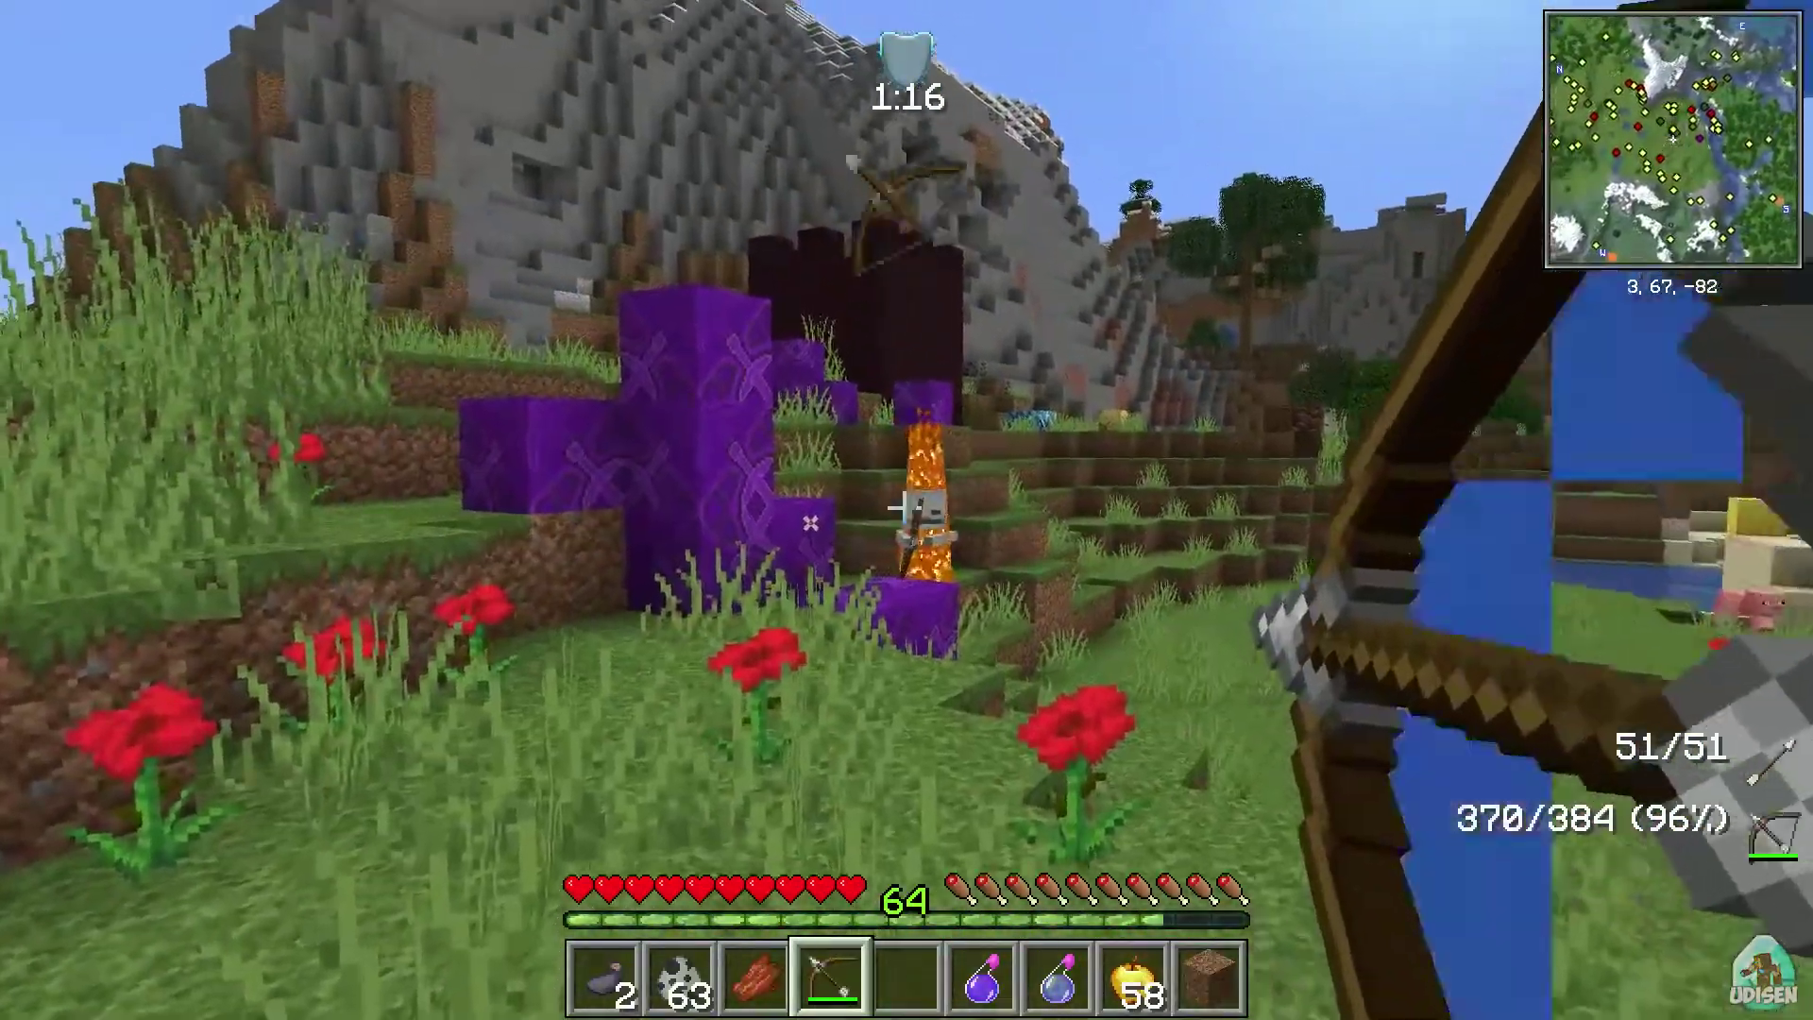
pyautogui.rightClick(907, 509)
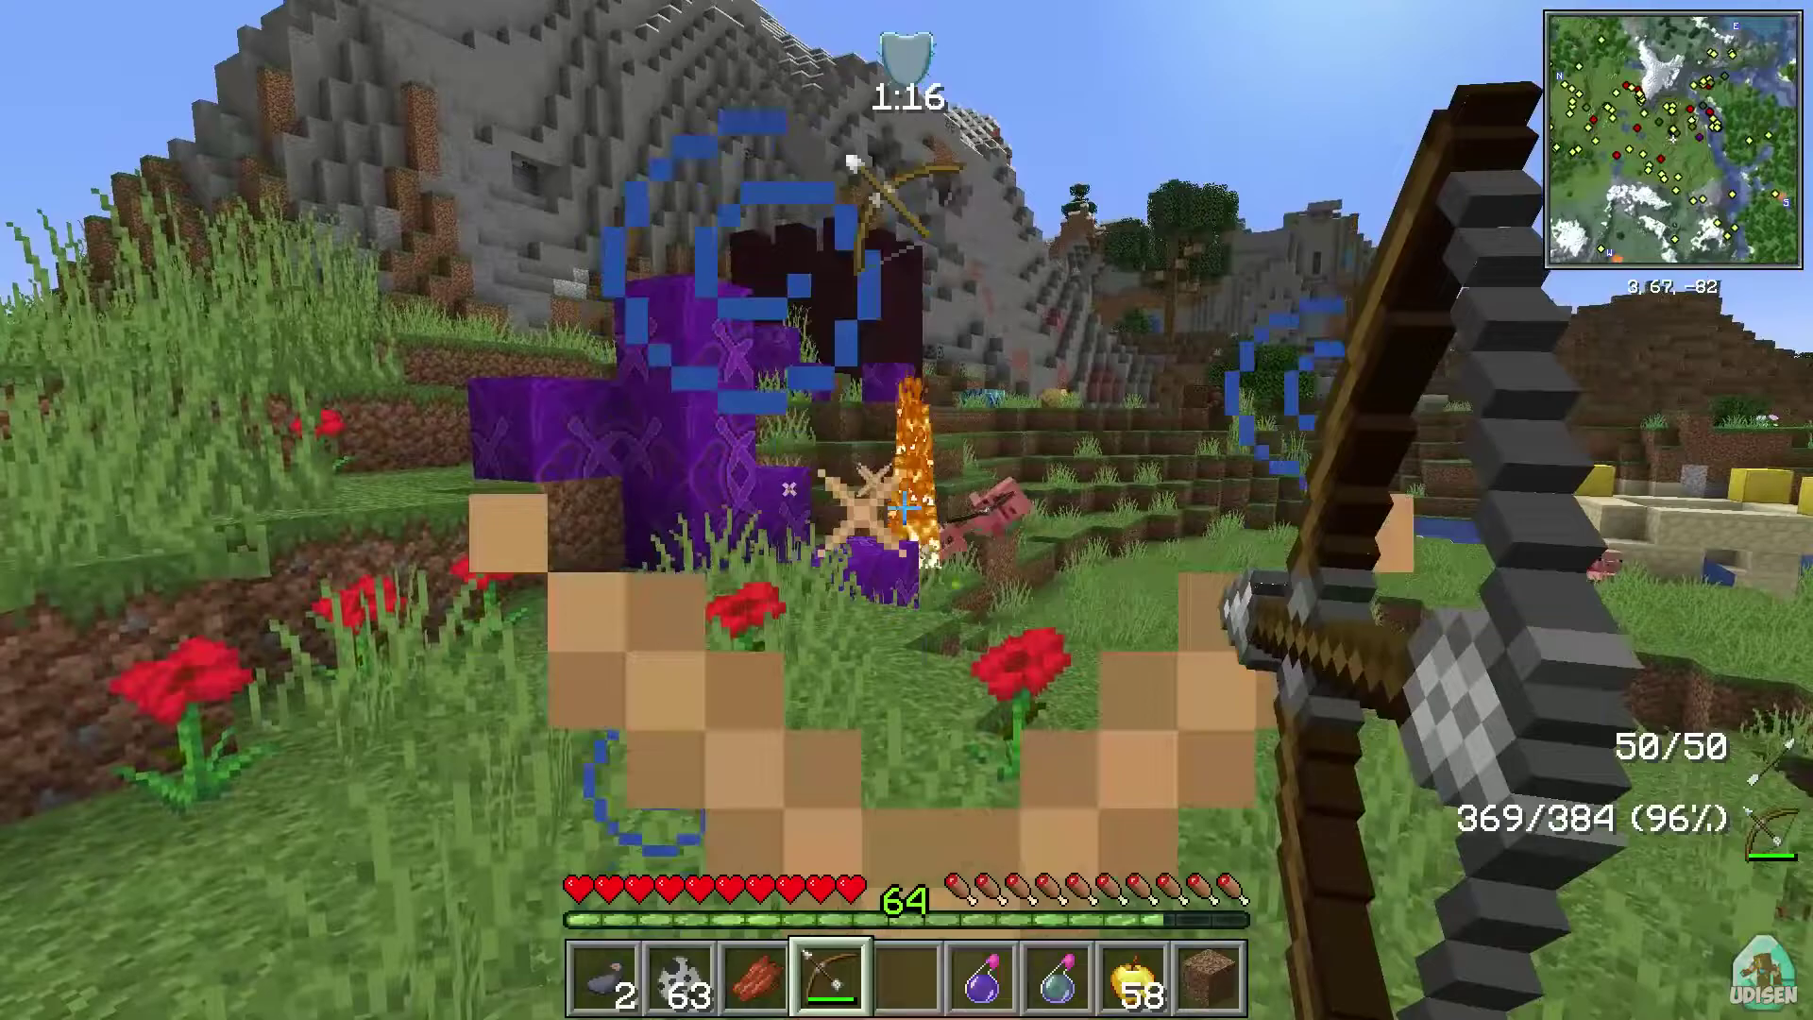
pyautogui.rightClick(906, 510)
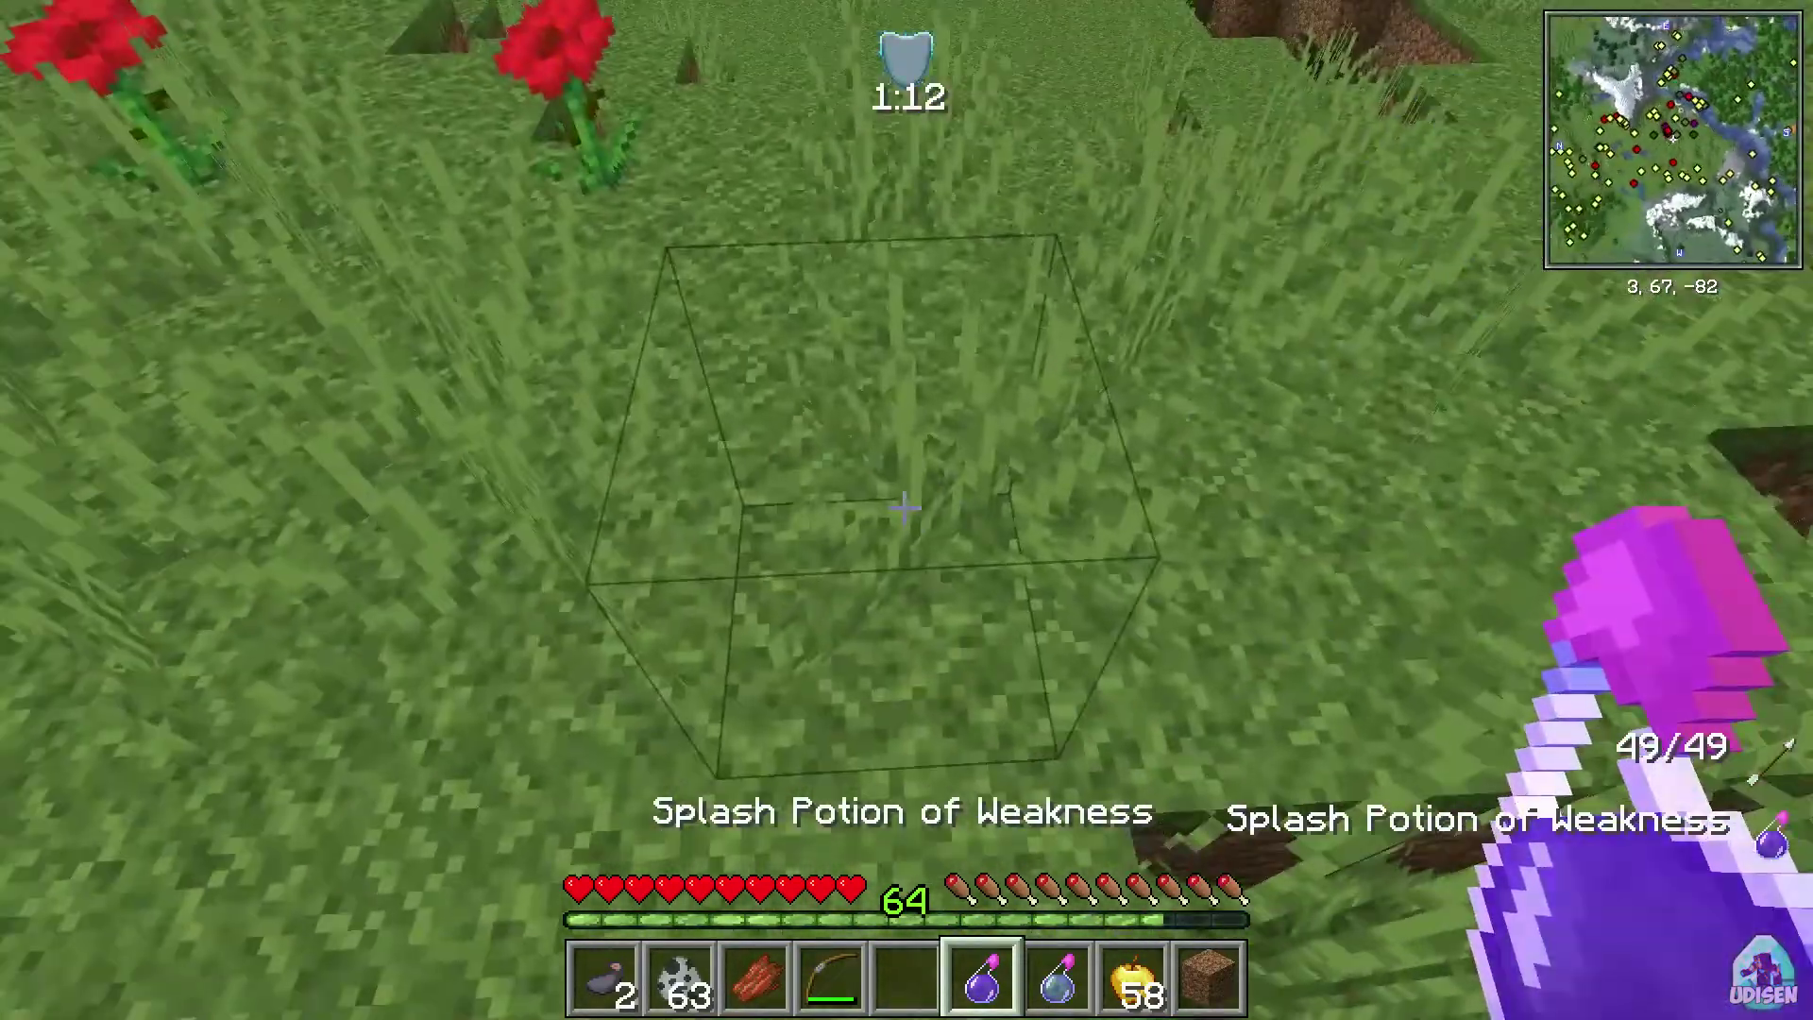
# Step: Check the Splash Potion of Weakness in the inventory and throw it at the ground nearby
pyautogui.press('e')
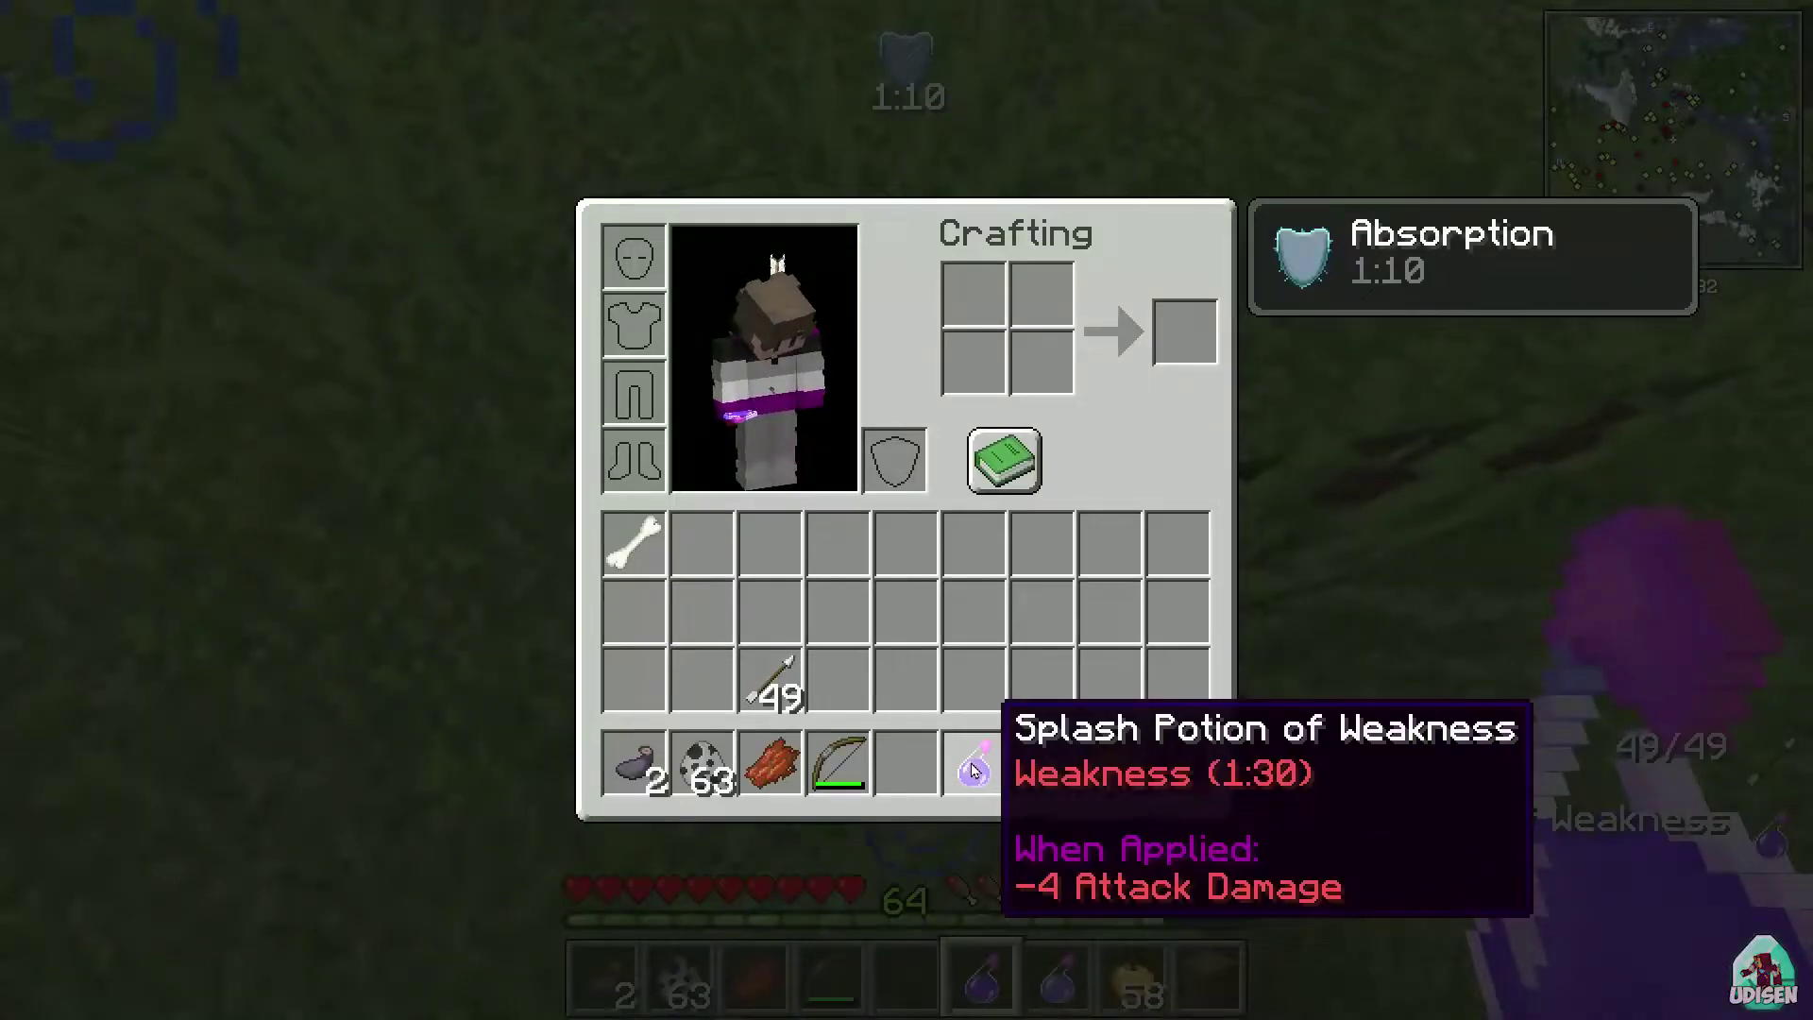
pyautogui.press('e')
pyautogui.rightClick(907, 510)
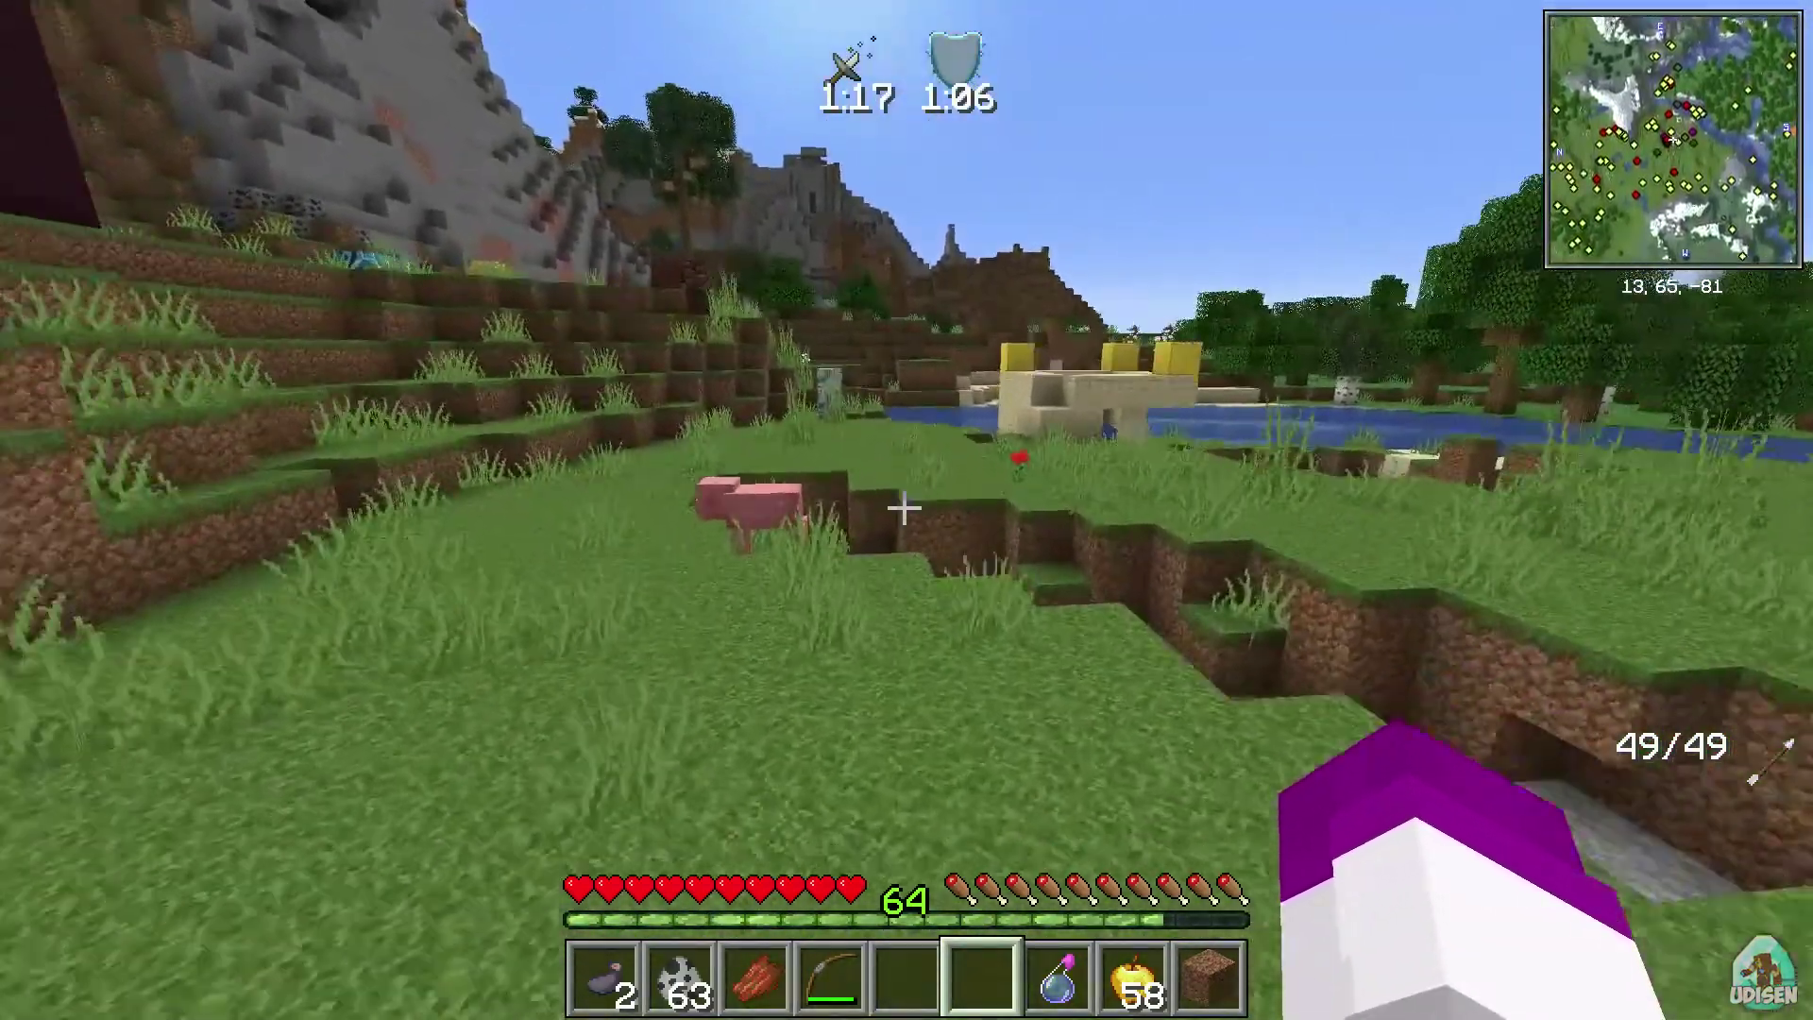
# Step: Walk along the riverbank to the terraced grass hill and check the active potion effects in the inventory
pyautogui.press('w')
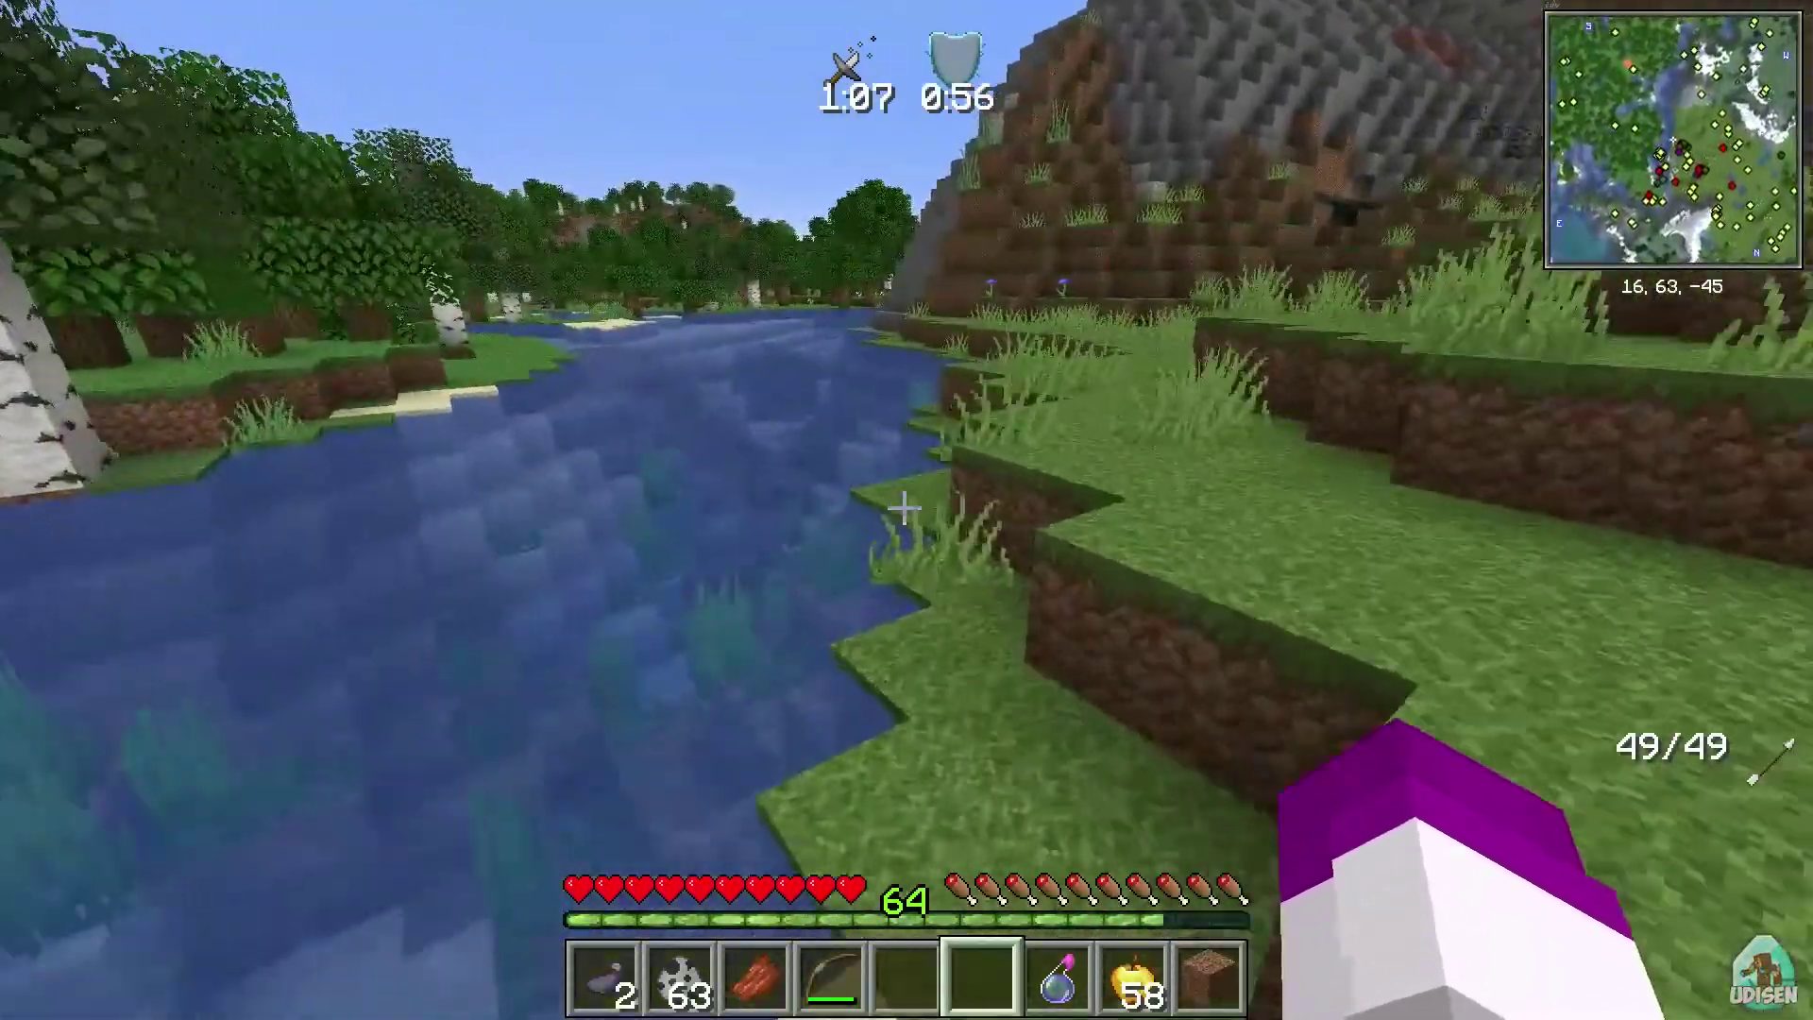
pyautogui.press('s')
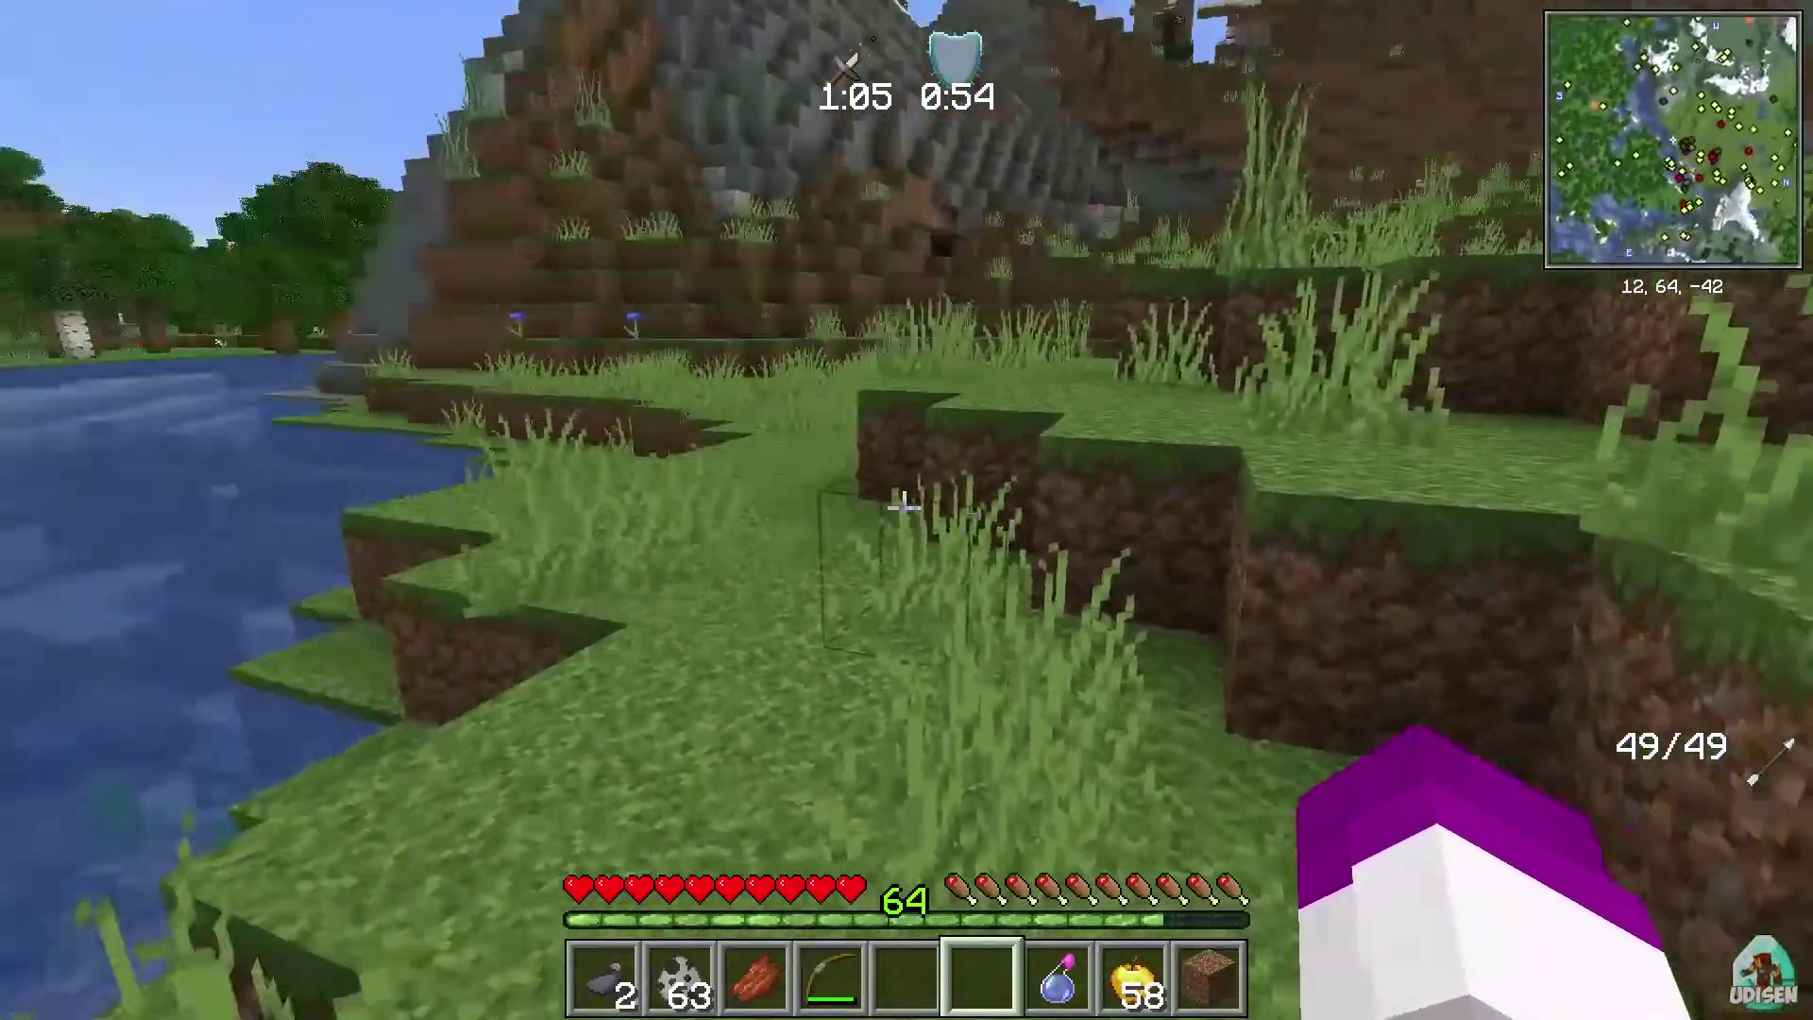
pyautogui.press('w')
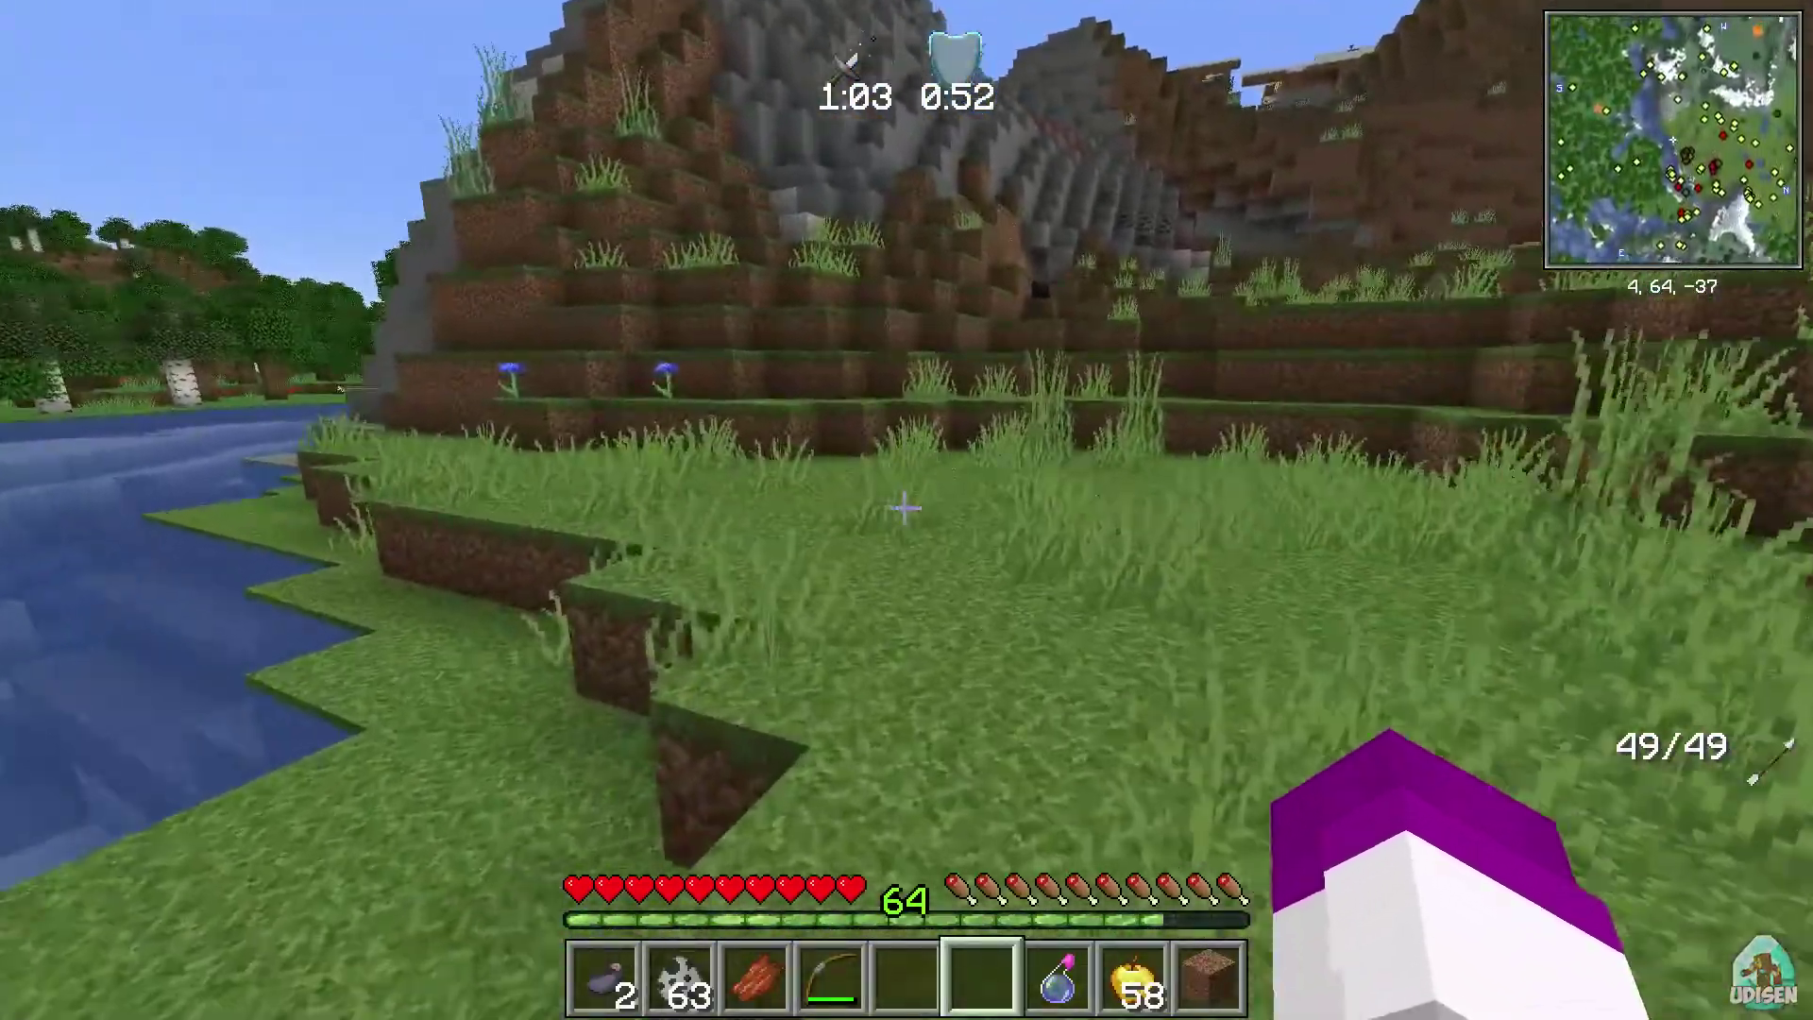
pyautogui.press('w')
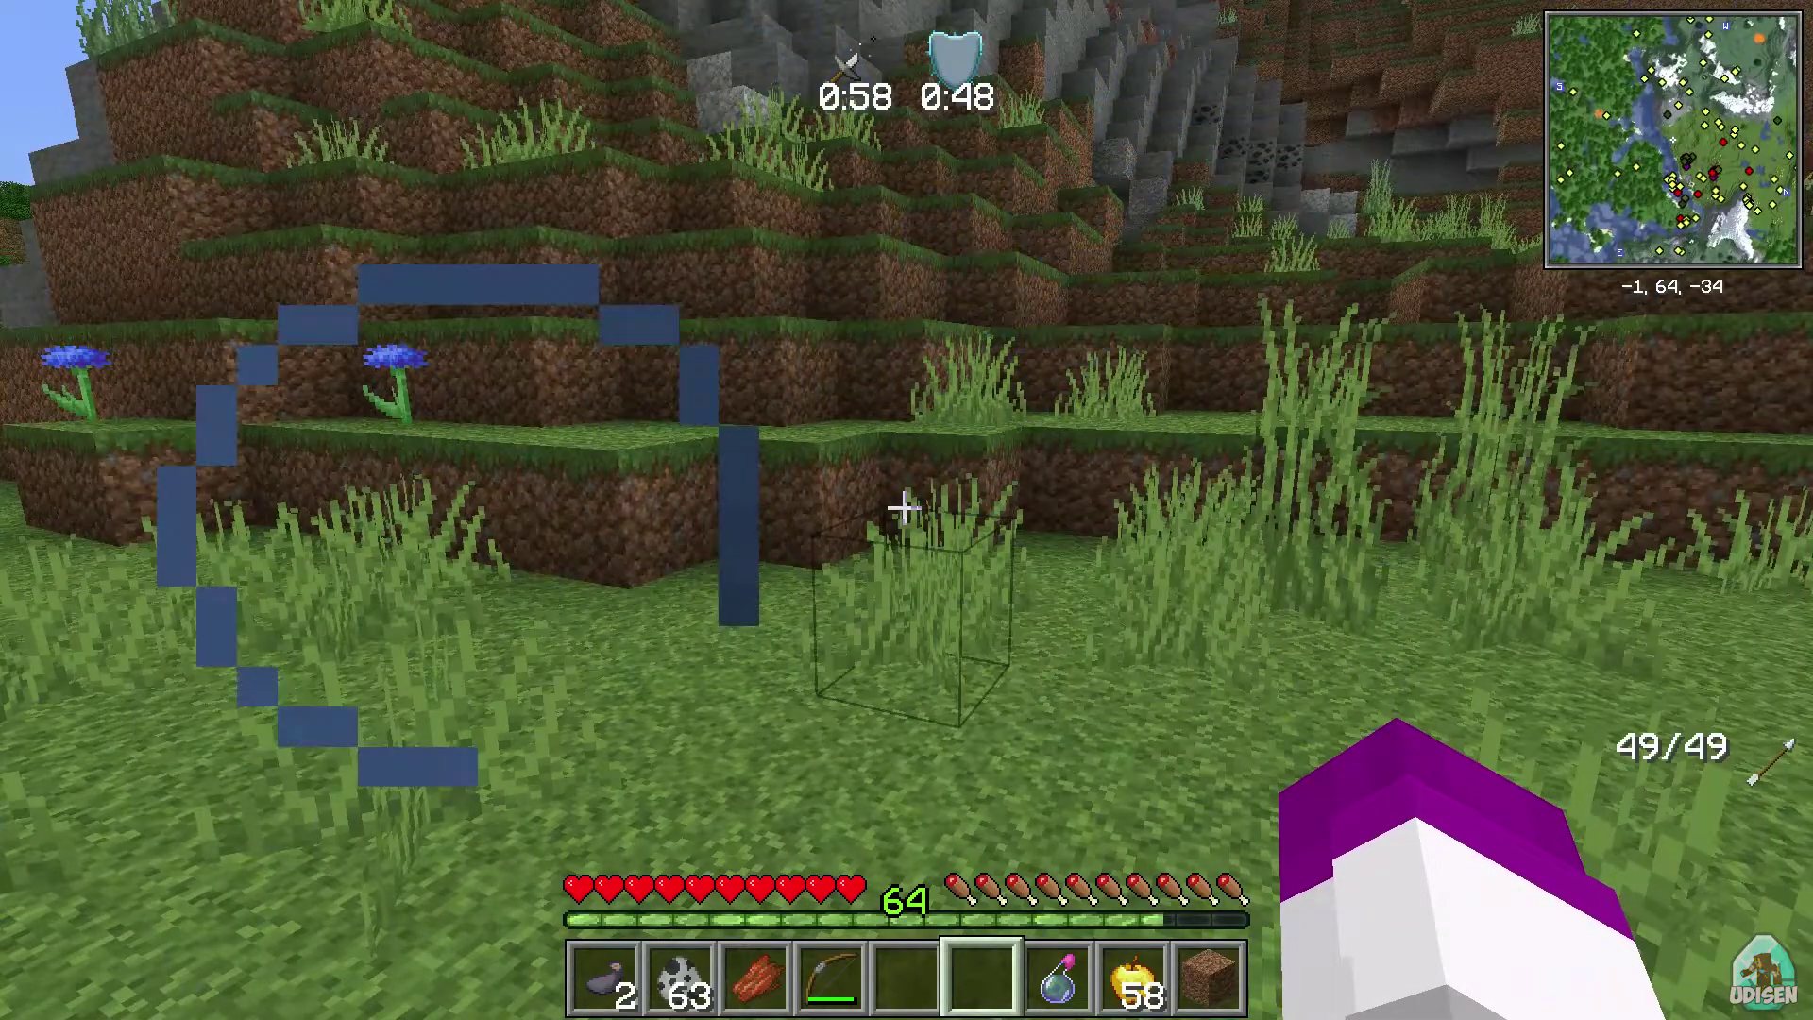
pyautogui.press('e')
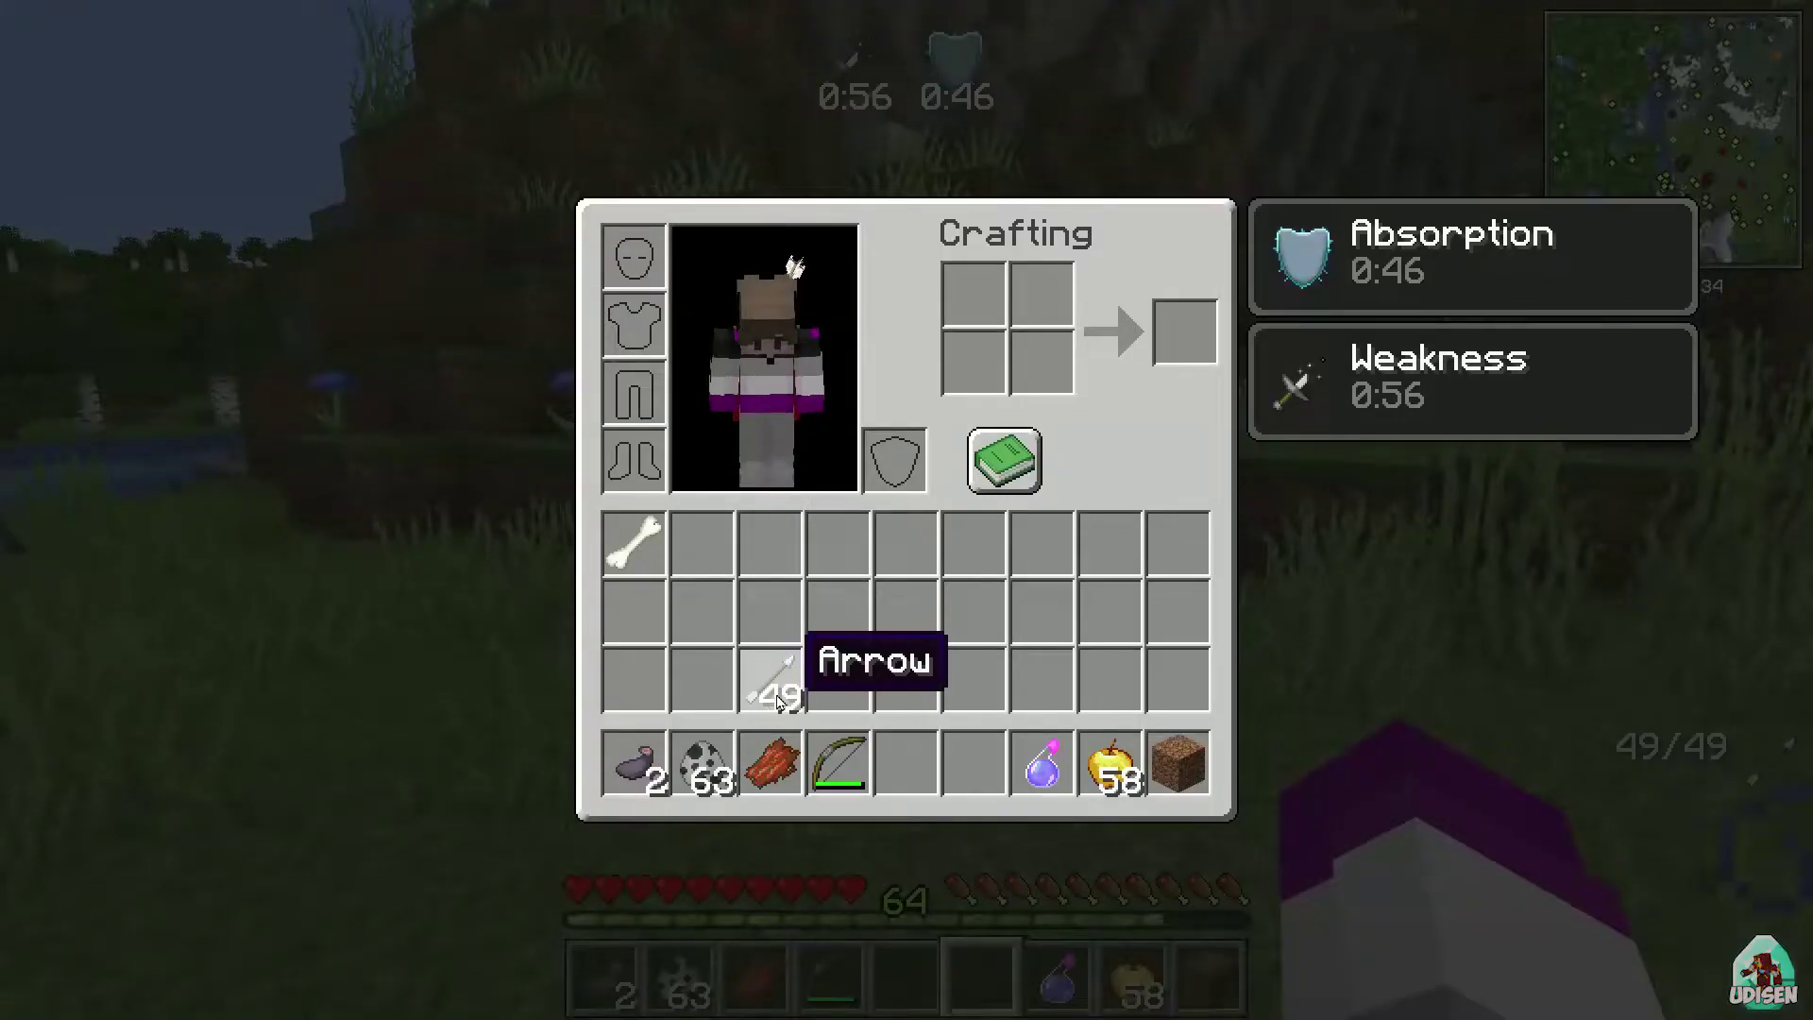
pyautogui.press('e')
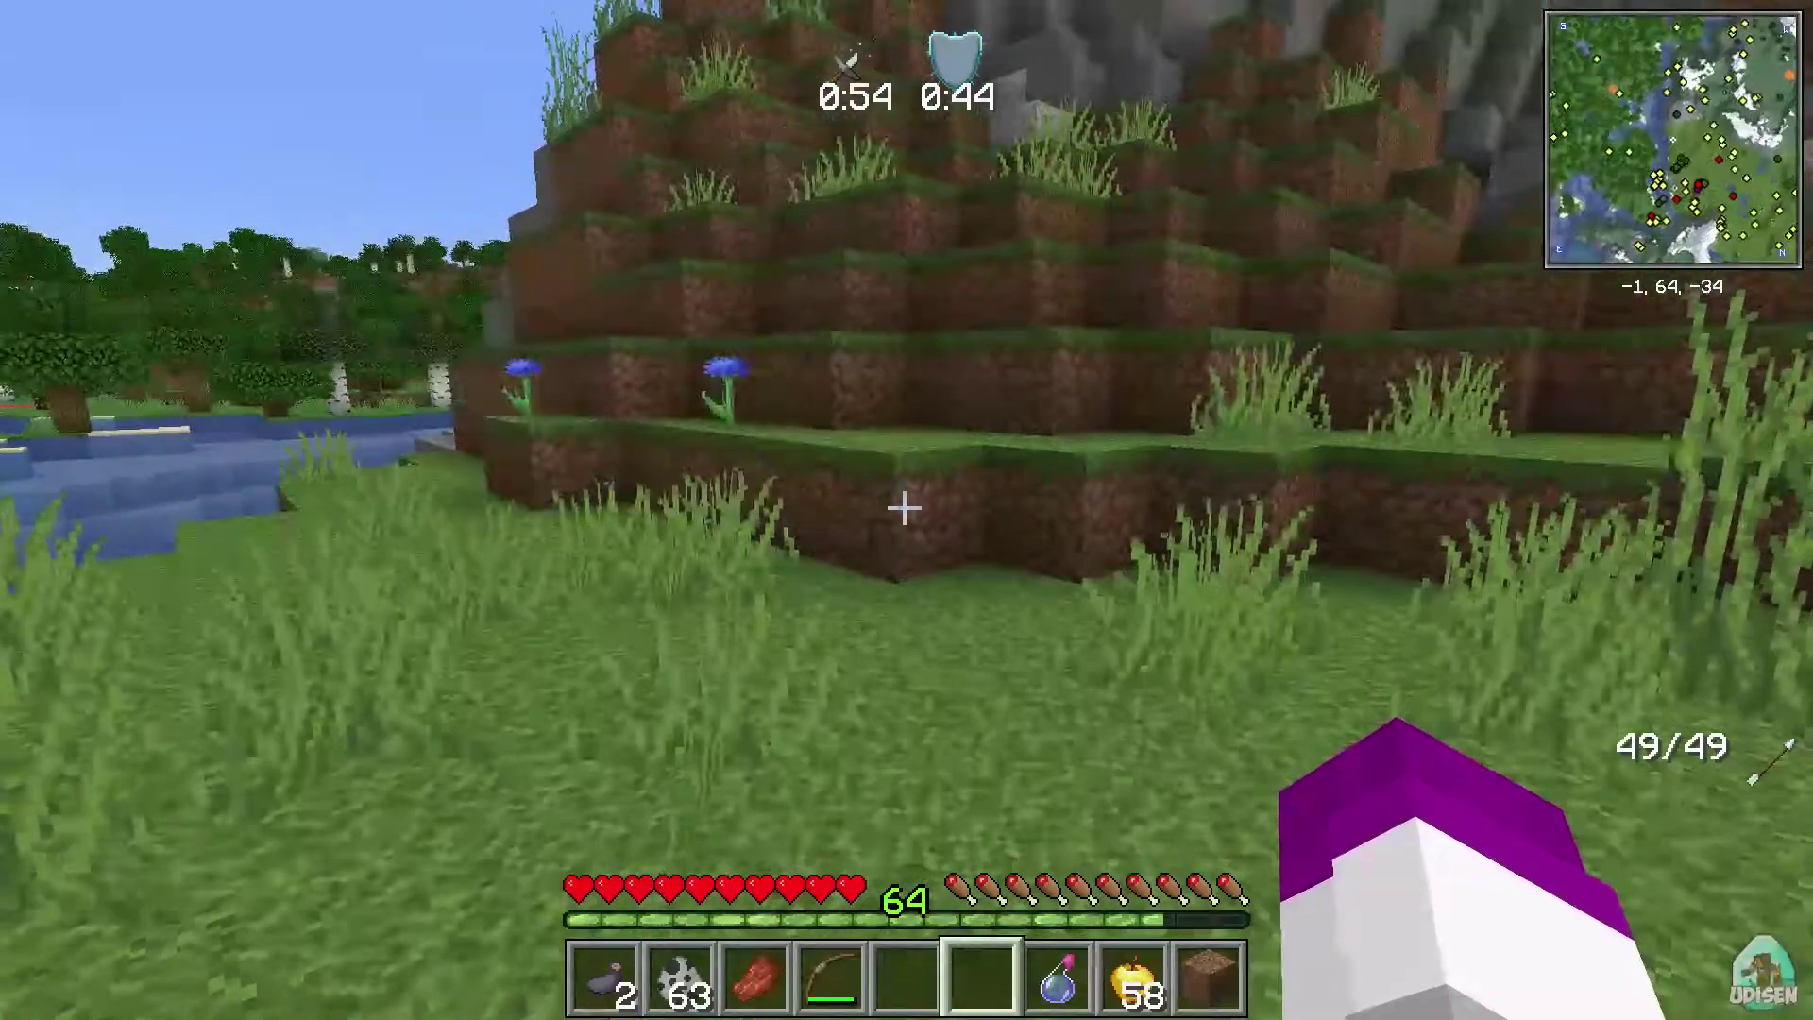
# Step: Hold the dirt block and the golden apple by turns to examine the mod's held-item information
pyautogui.press('w')
pyautogui.scroll(-3, 903, 507)
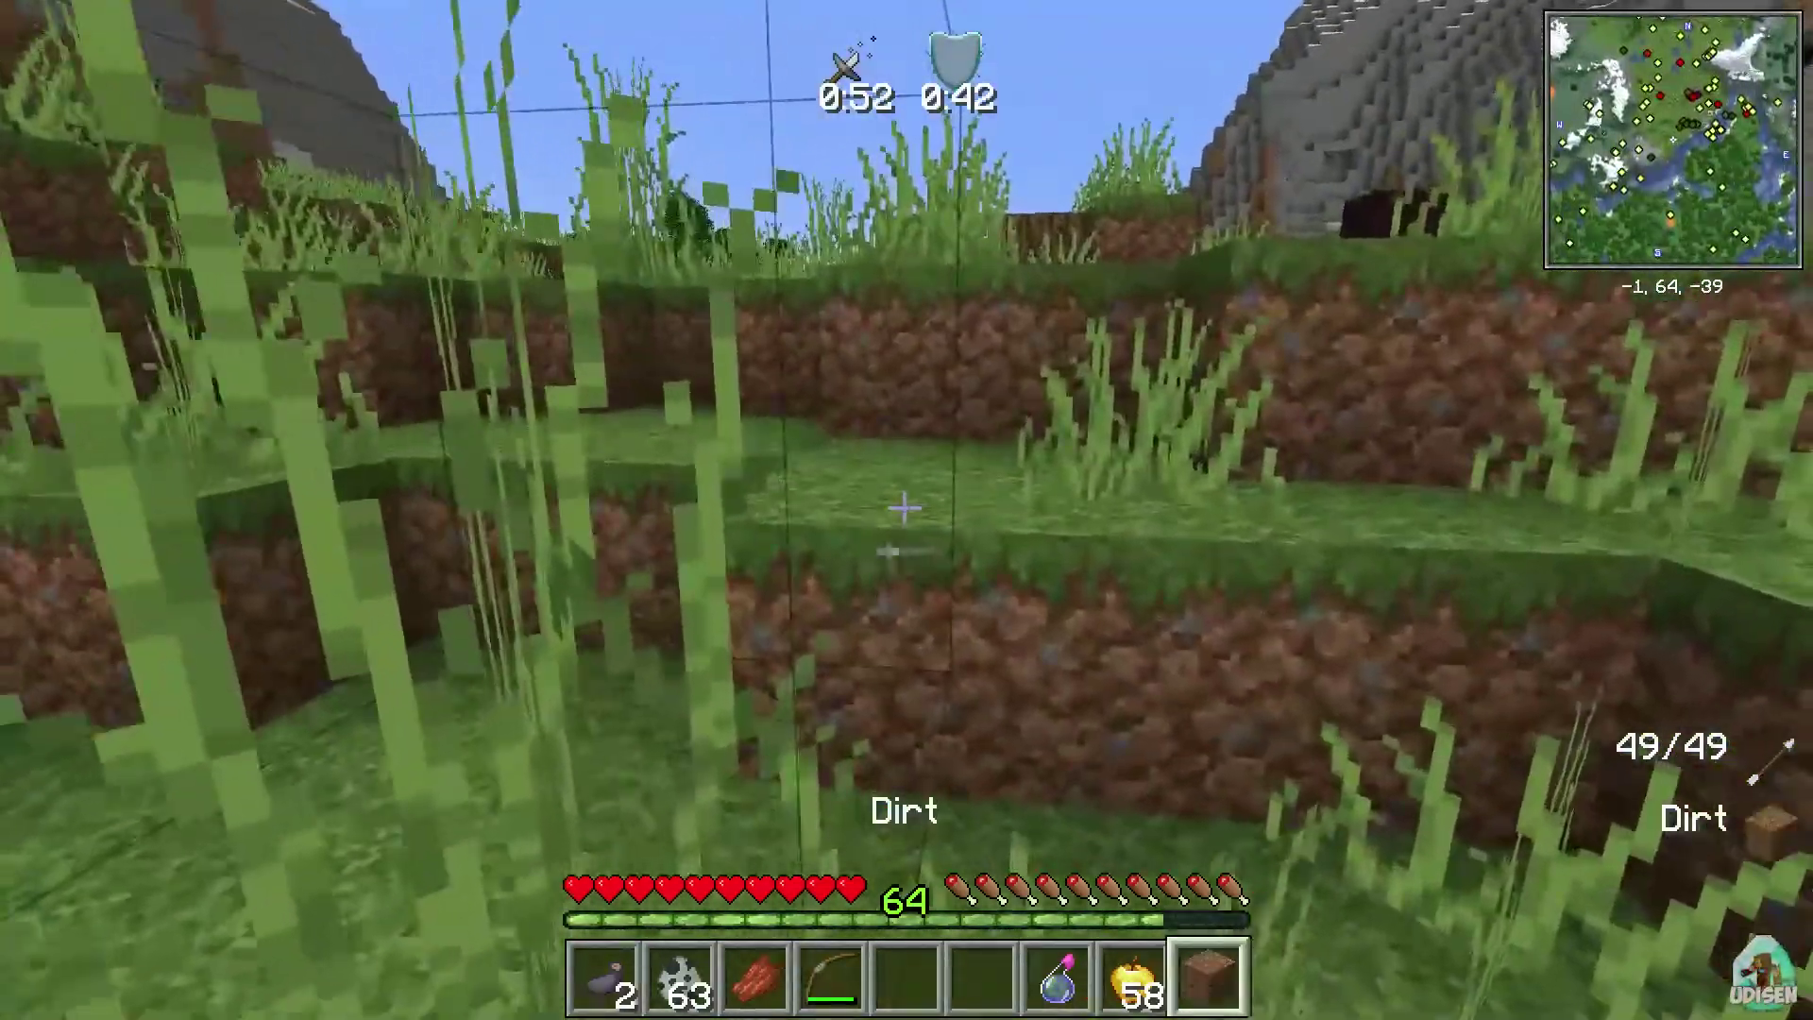
pyautogui.scroll(1, 903, 507)
pyautogui.rightClick(903, 507)
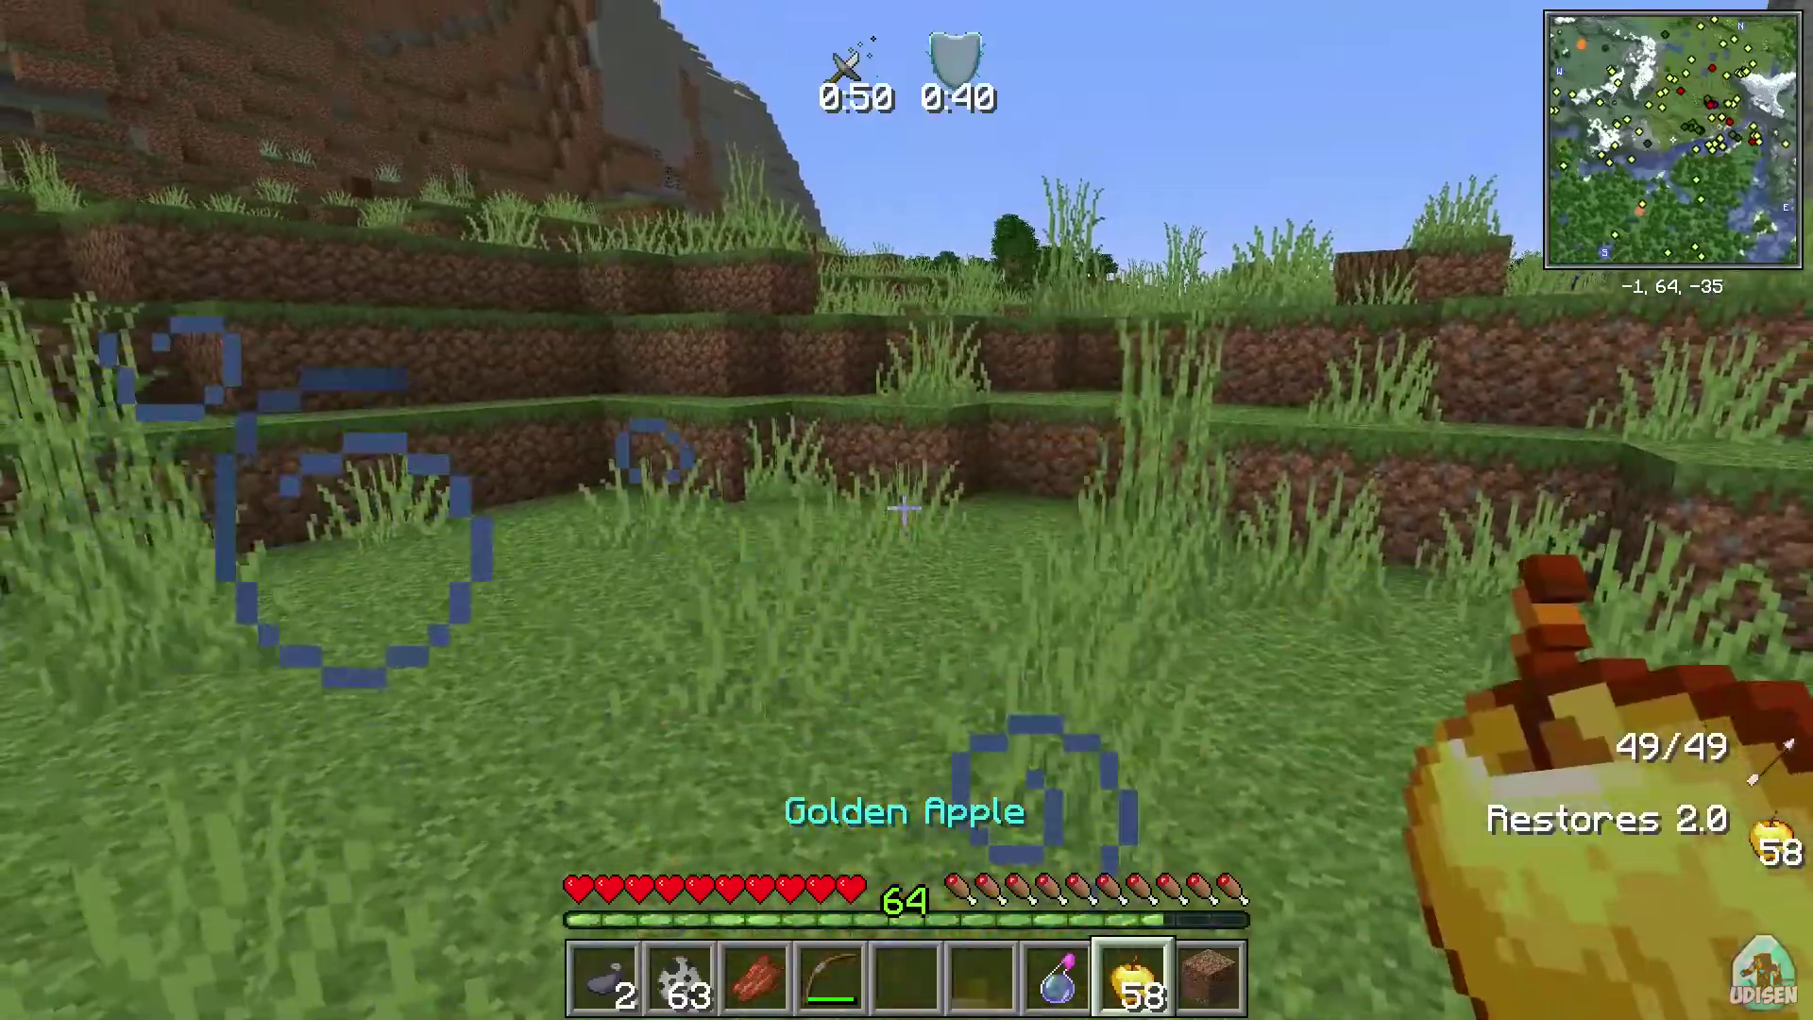
pyautogui.press('e')
pyautogui.press('e')
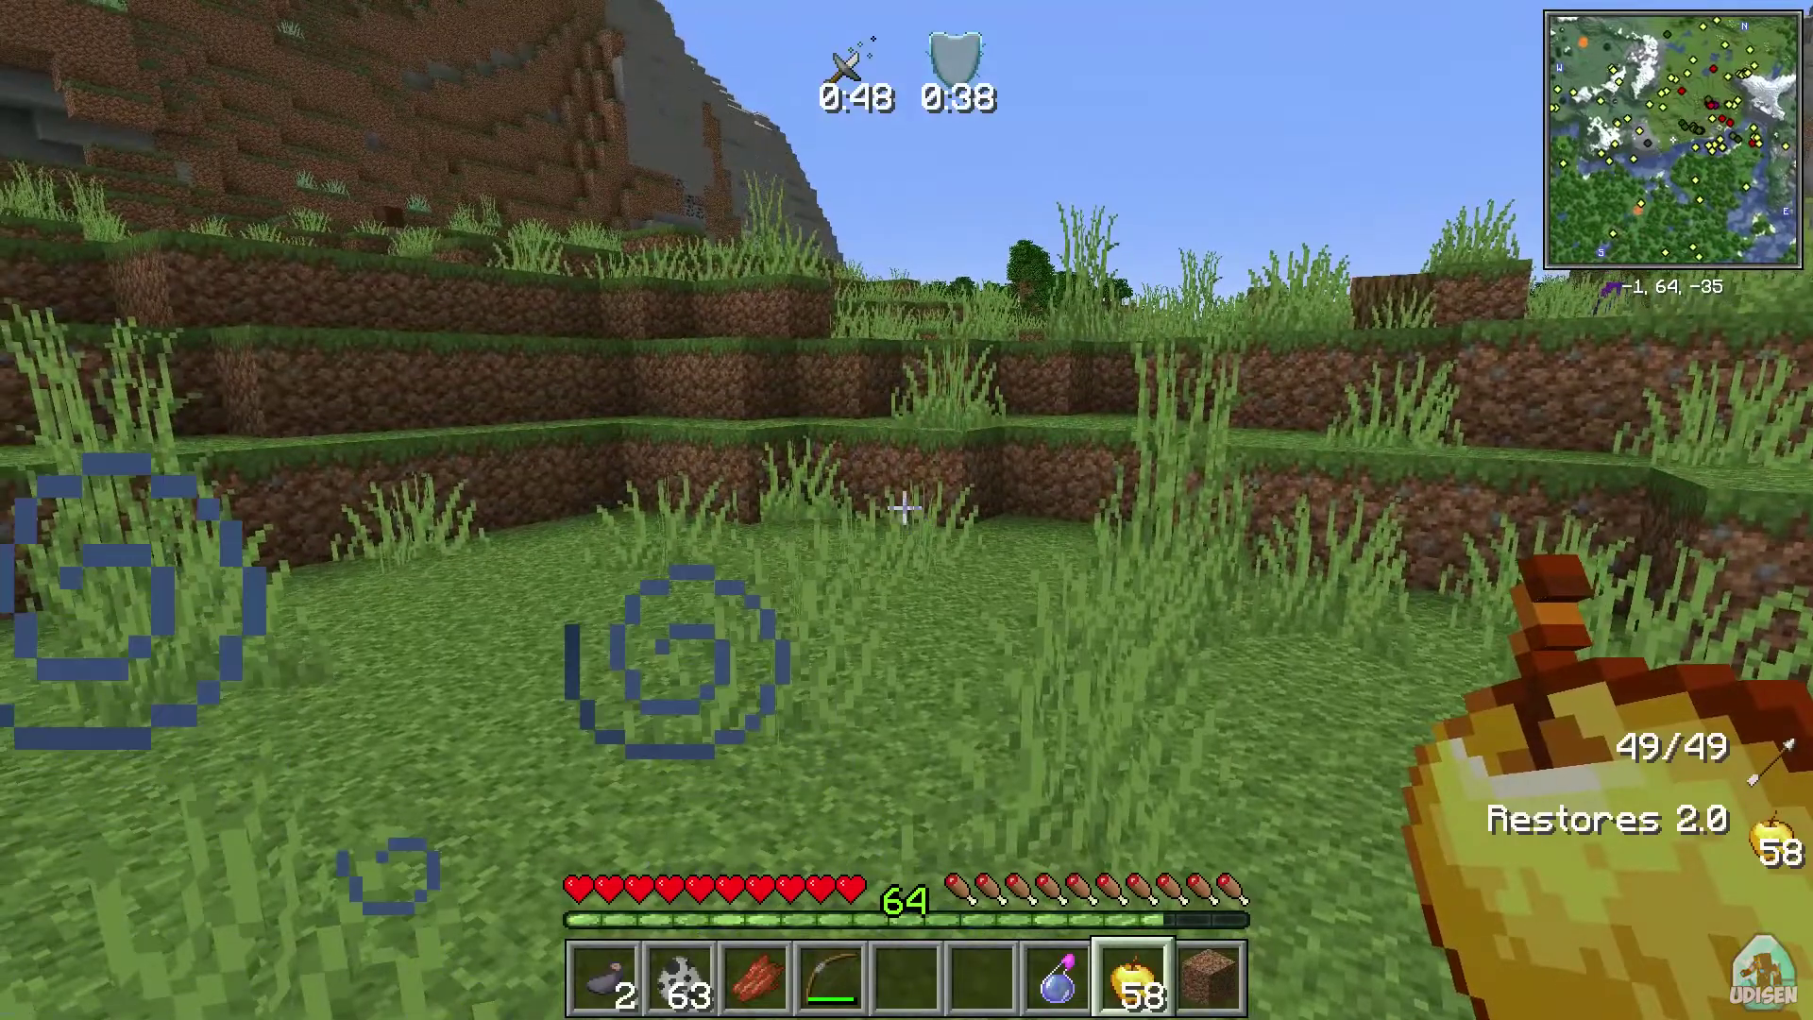
pyautogui.press('9')
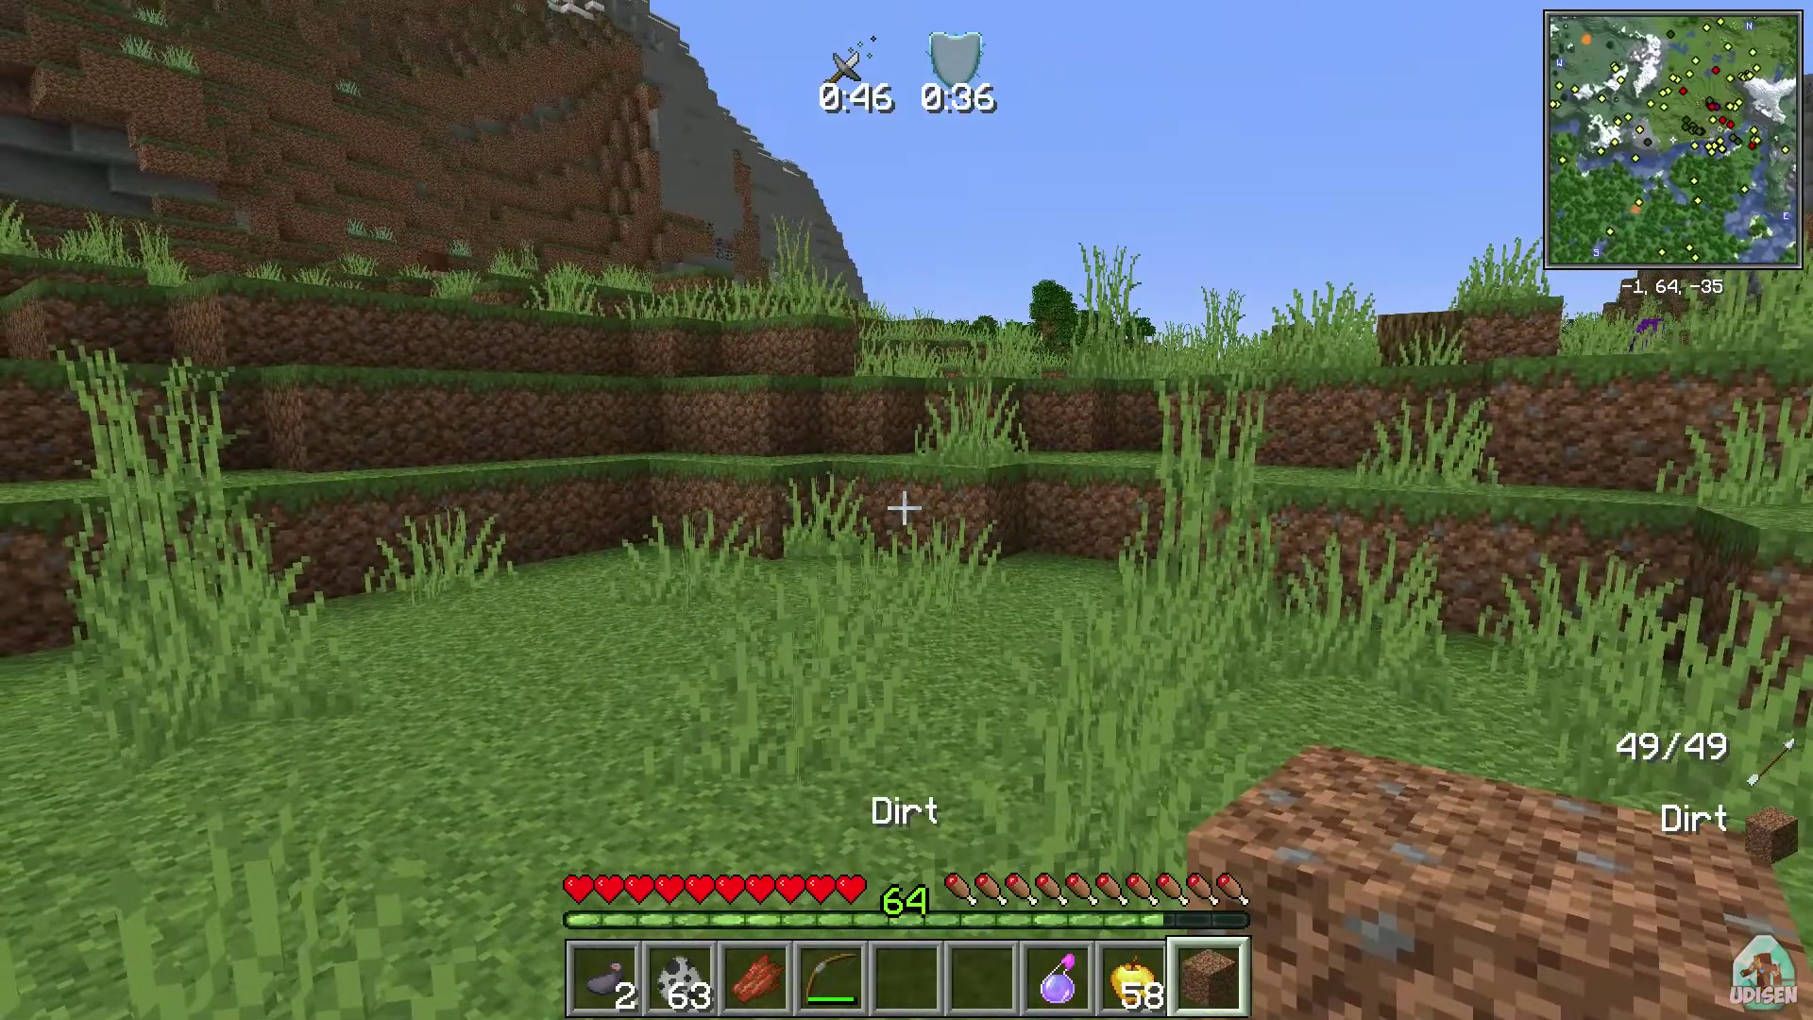
pyautogui.press('8')
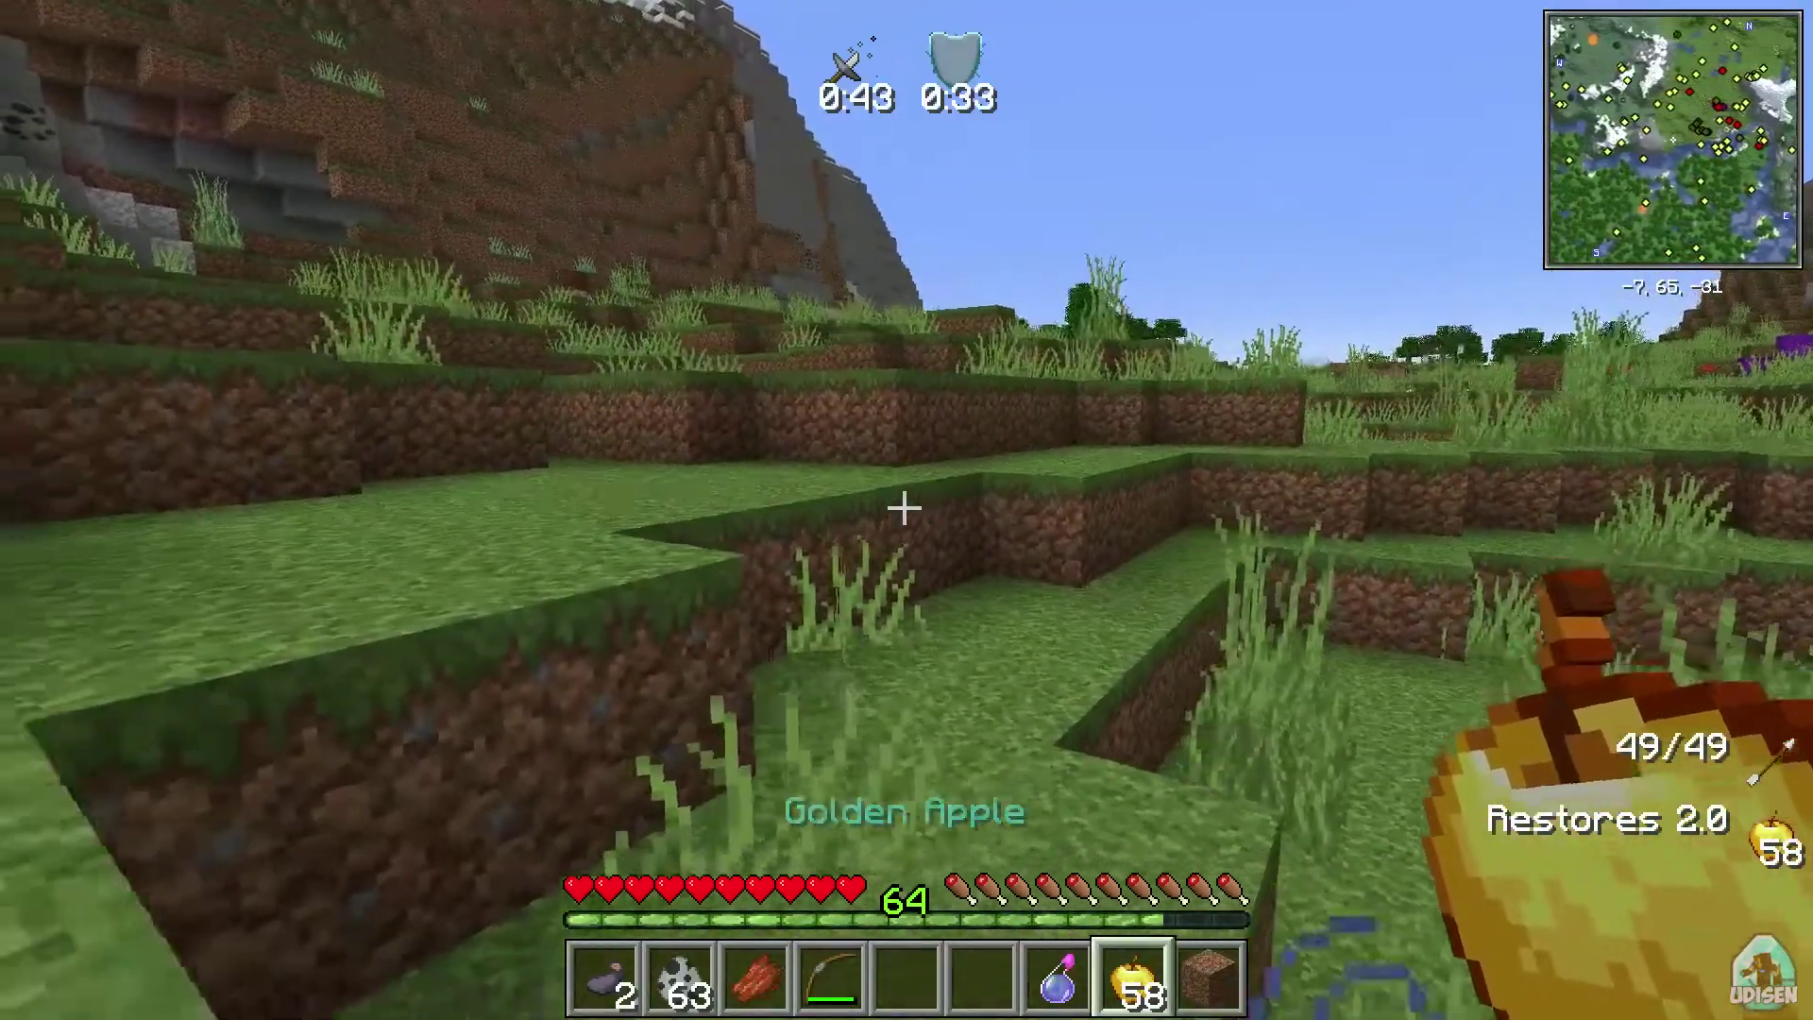
# Step: Throw away the meat and both ink sacs from the hotbar and switch to an empty hand
pyautogui.press('4')
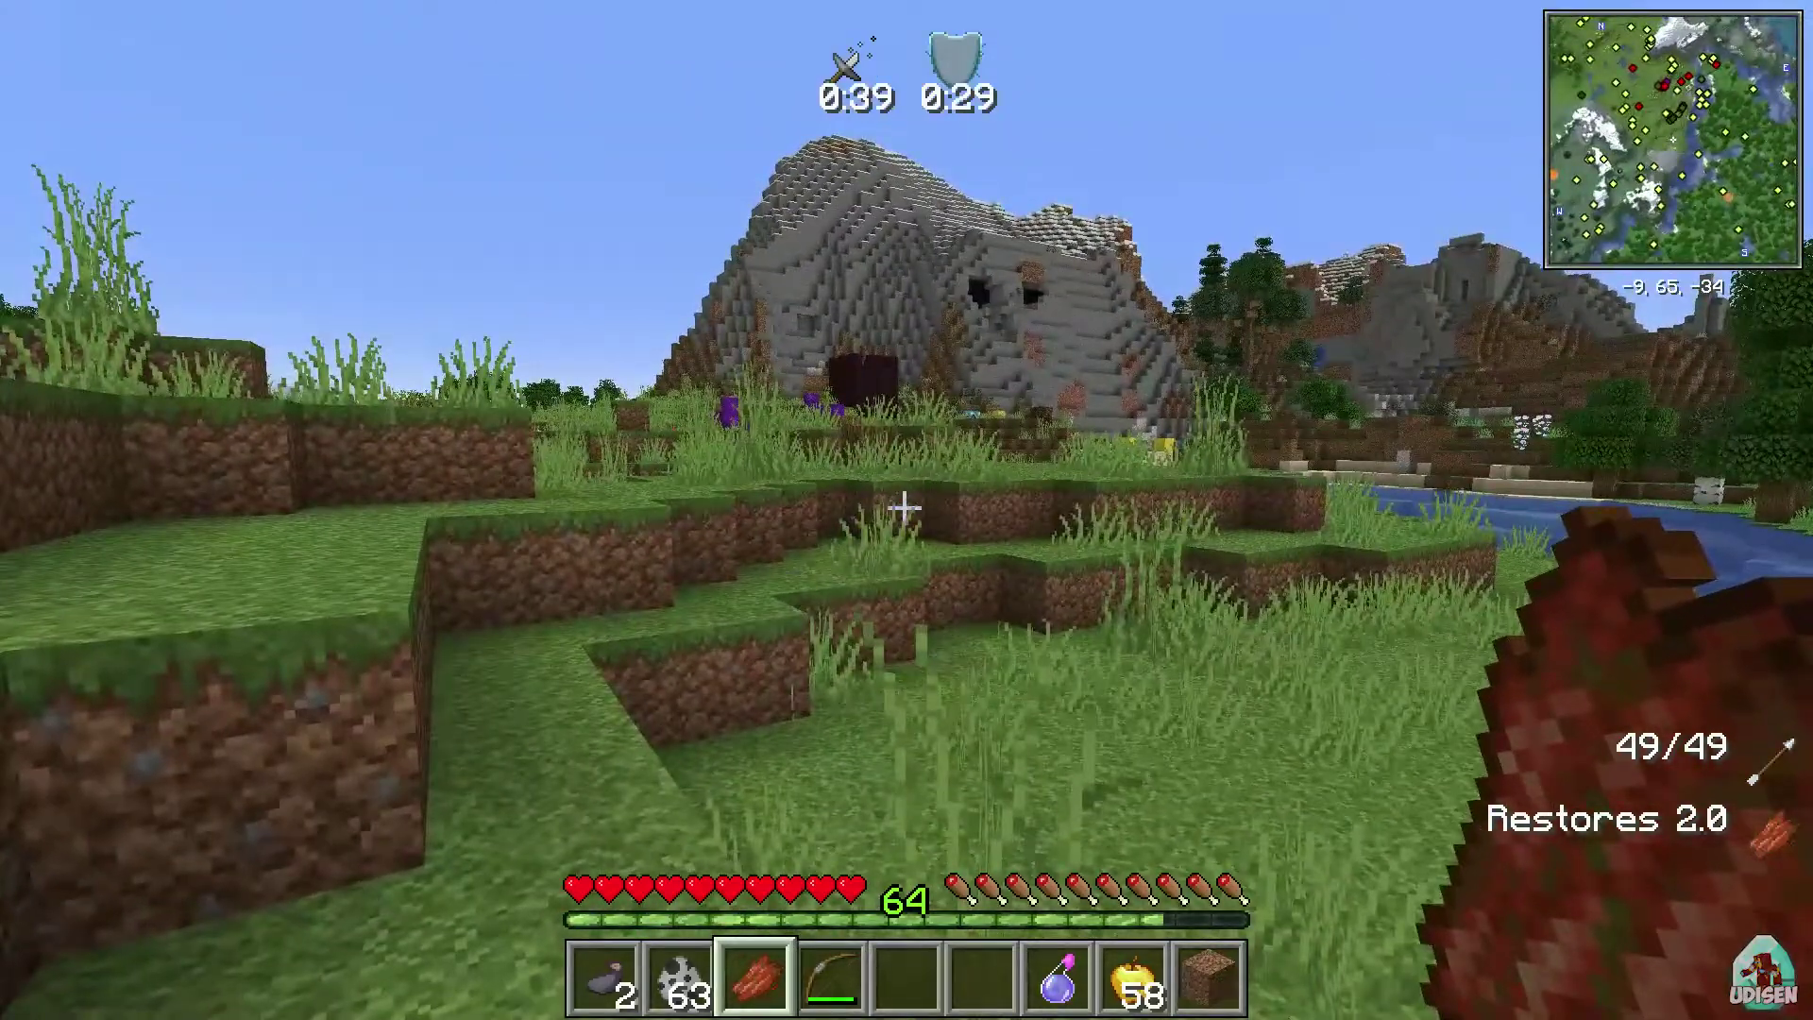
pyautogui.press('q')
pyautogui.press('2')
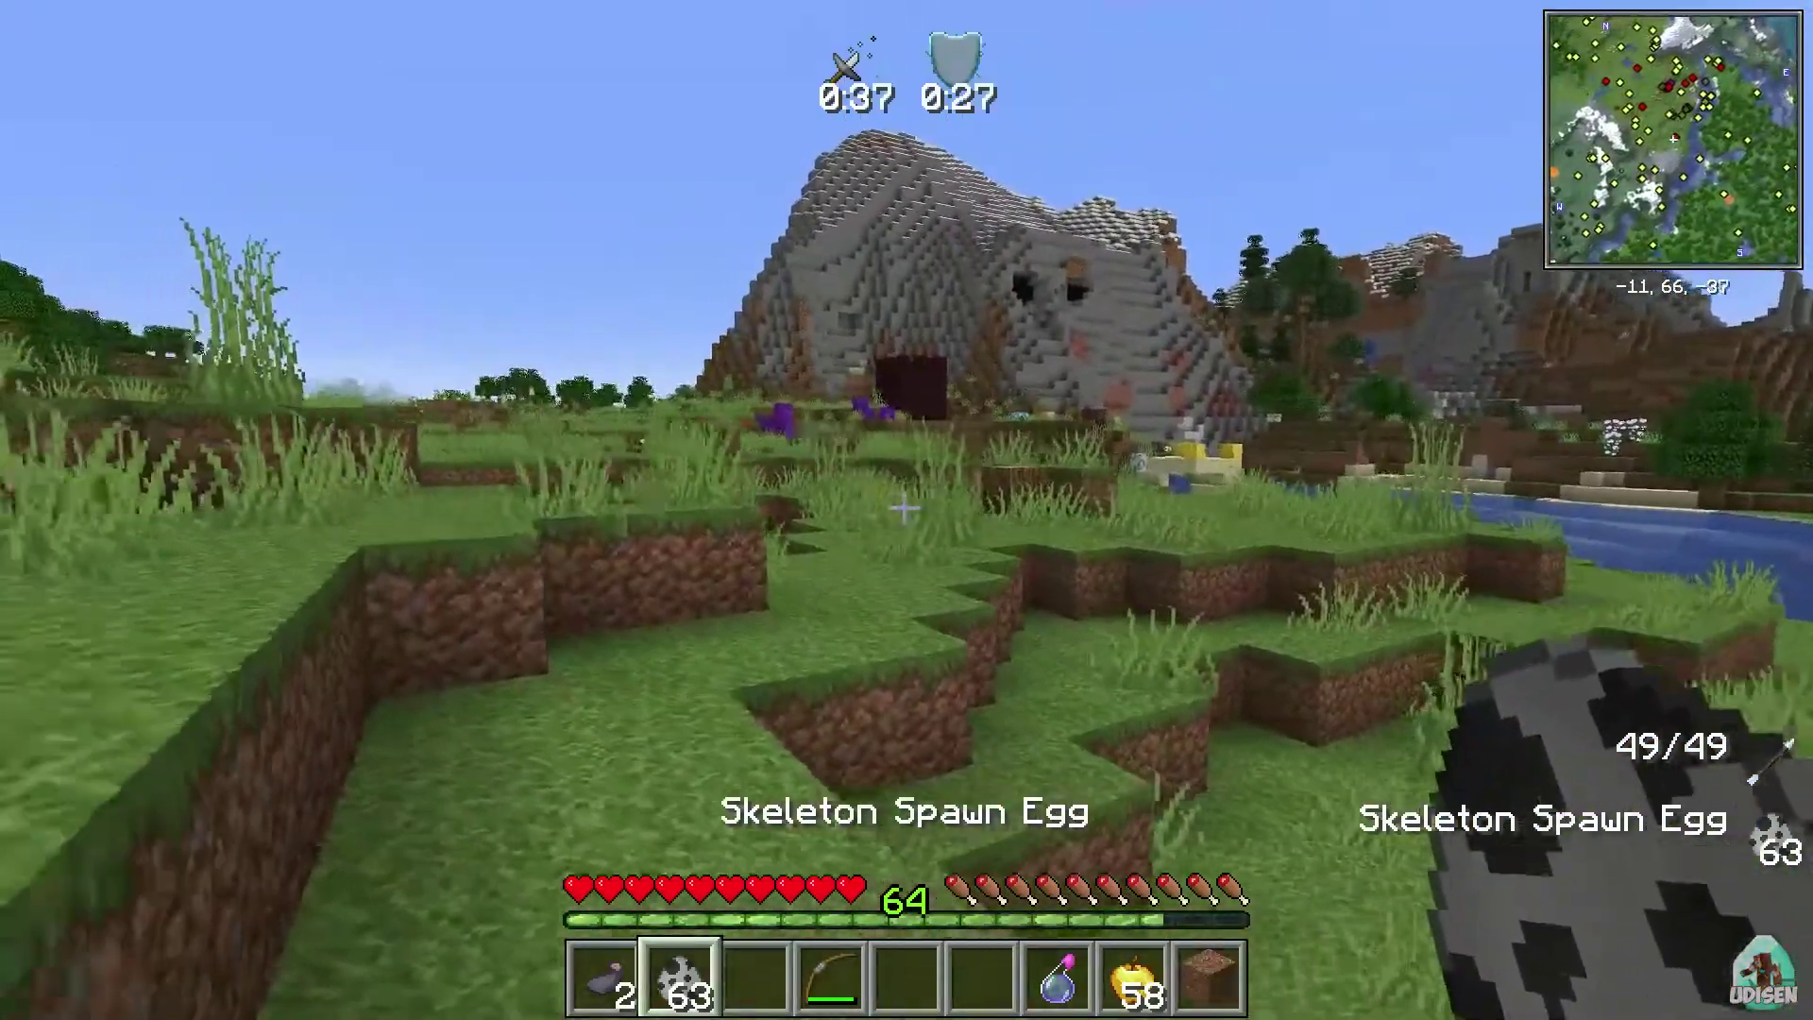
pyautogui.press('1')
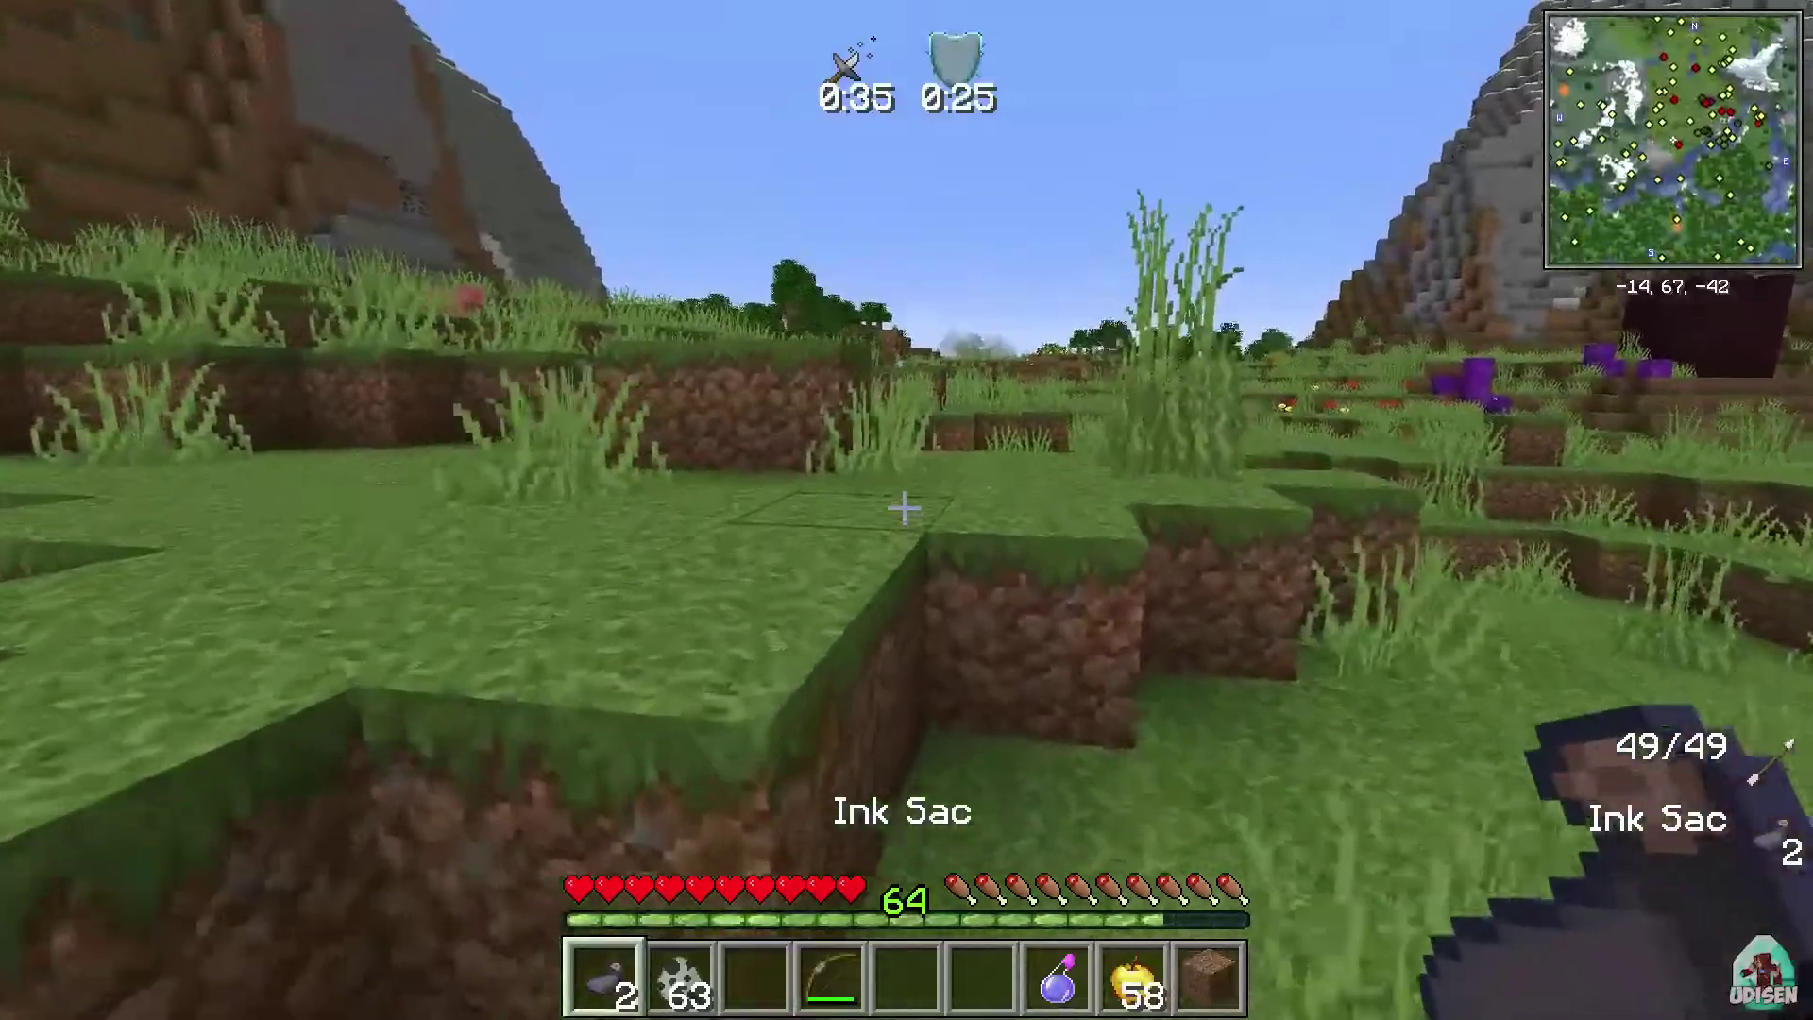
pyautogui.press('q')
pyautogui.press('q')
pyautogui.press('2')
pyautogui.press('5')
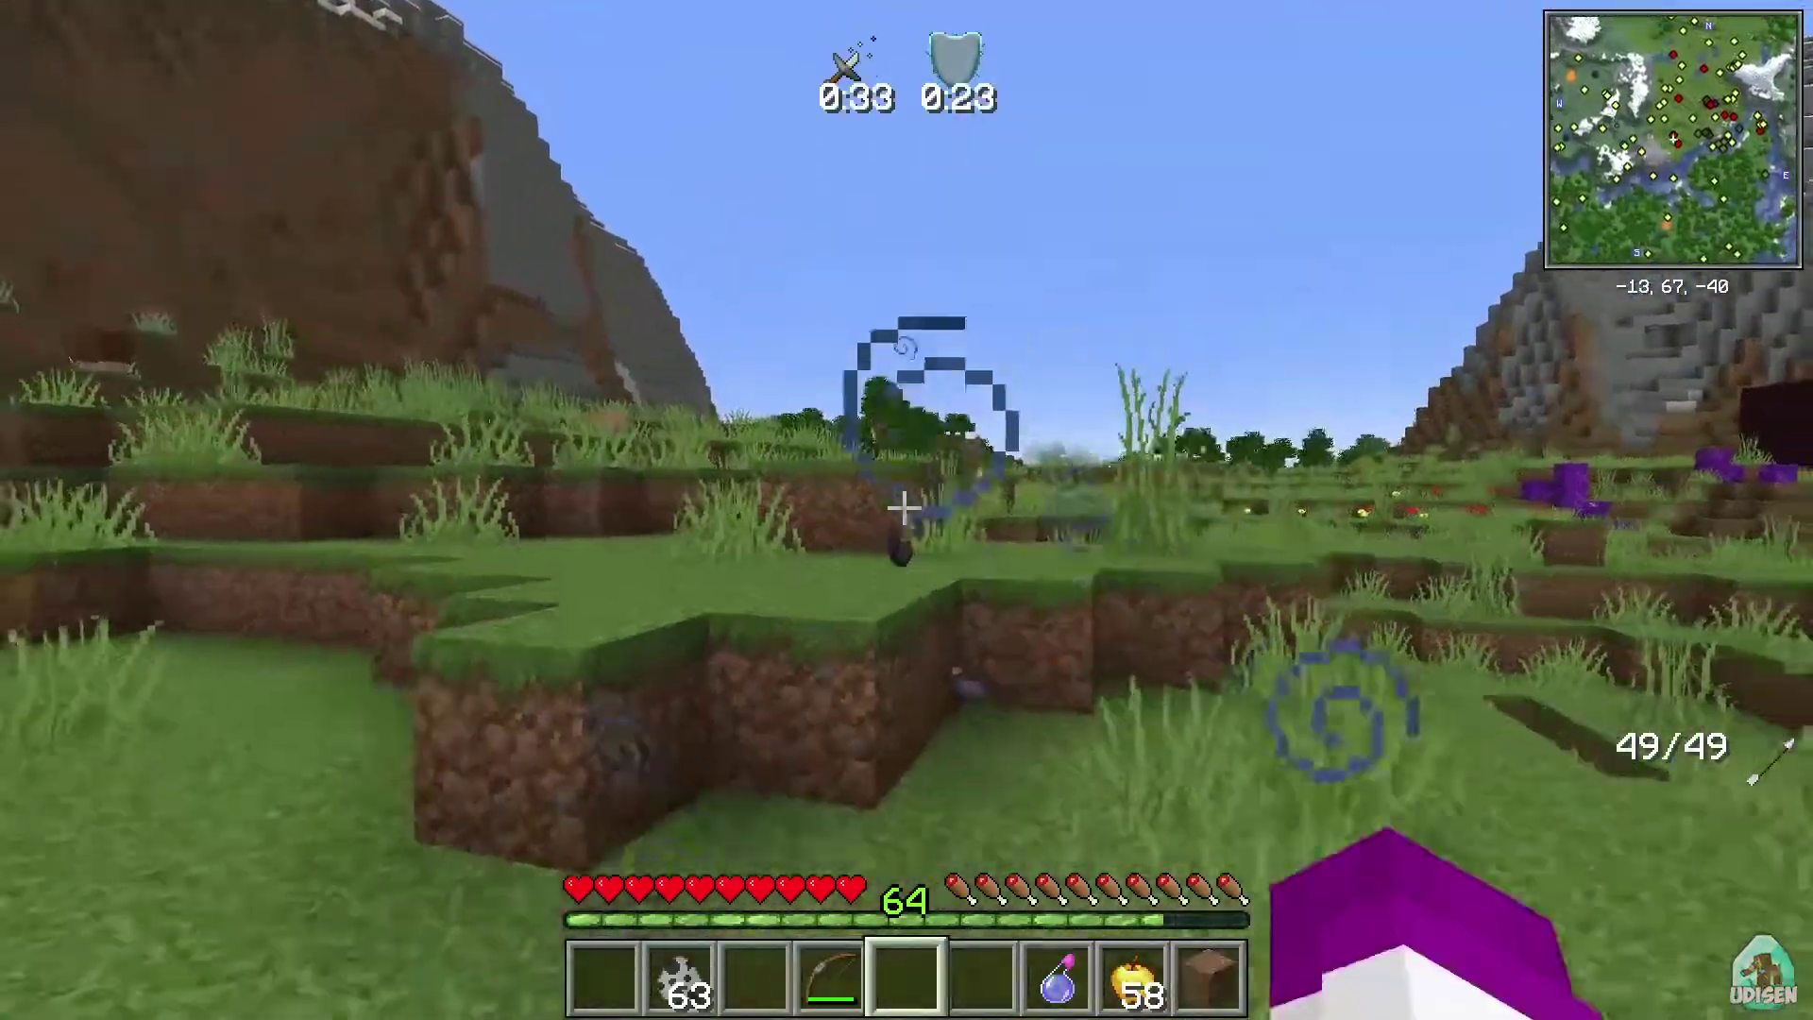
# Step: Eat a golden apple and look over the Better PvP settings and the active effects in the inventory
pyautogui.press('8')
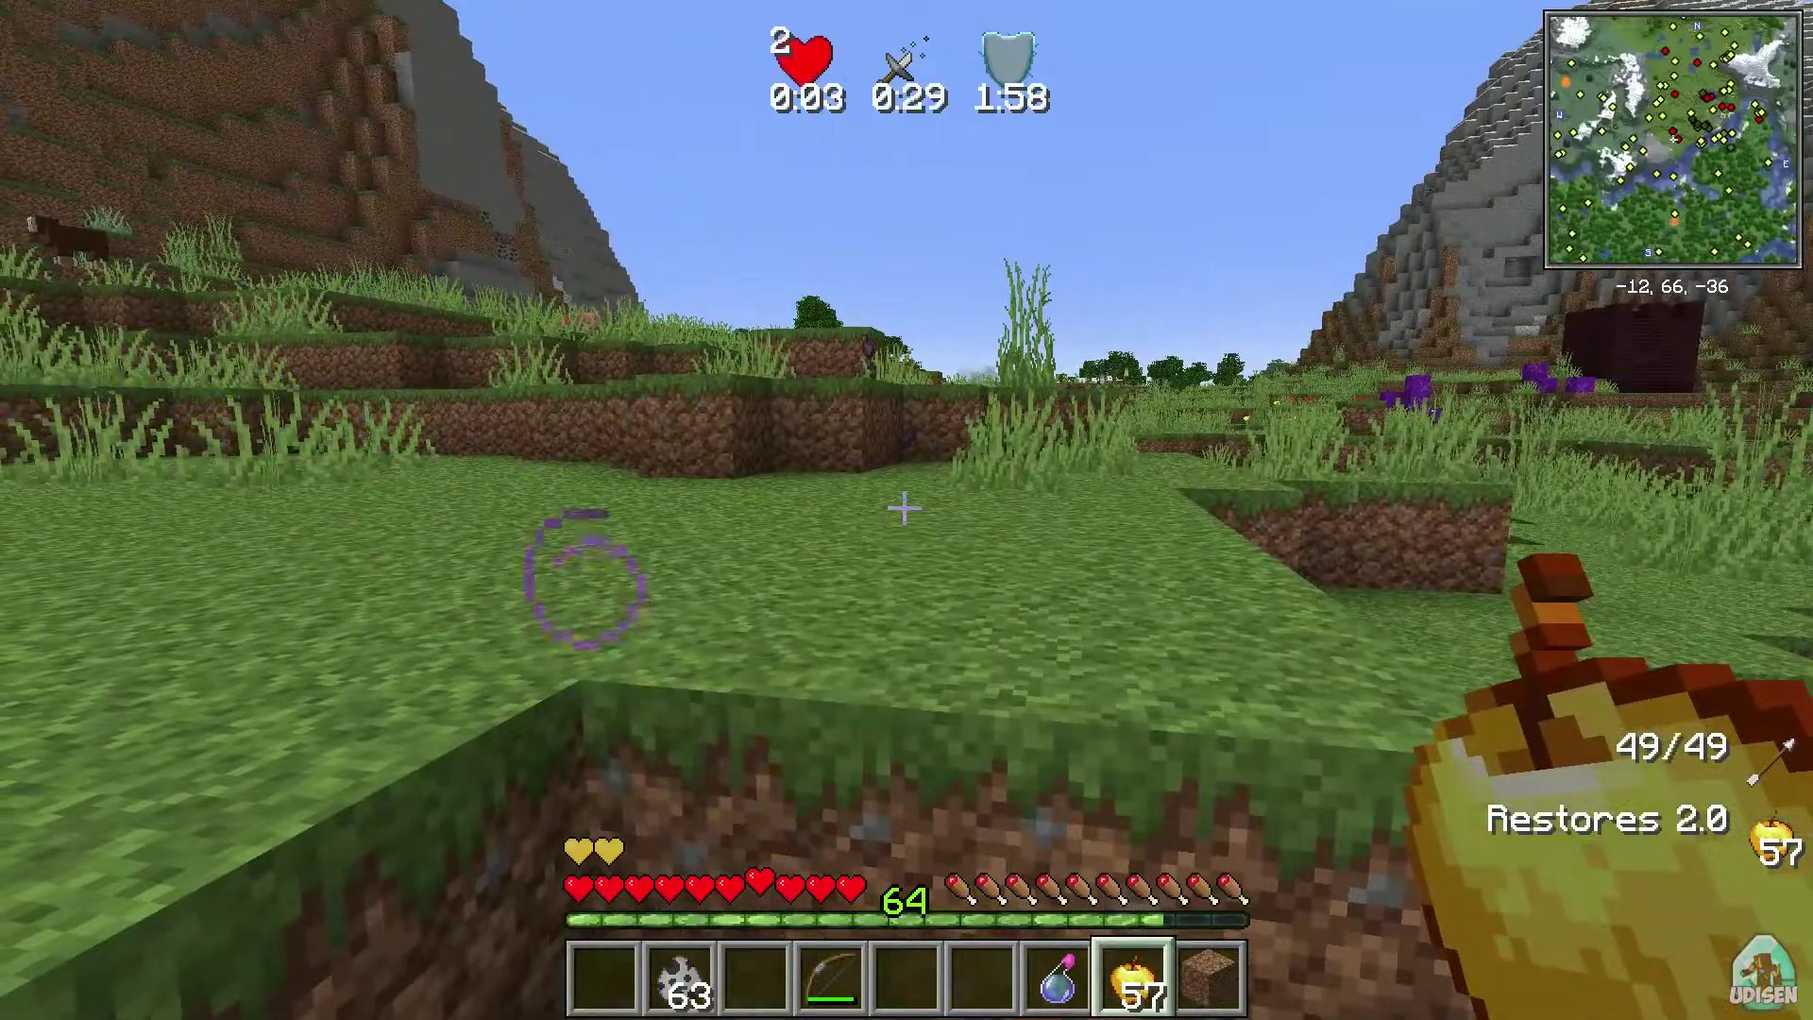
pyautogui.press('y')
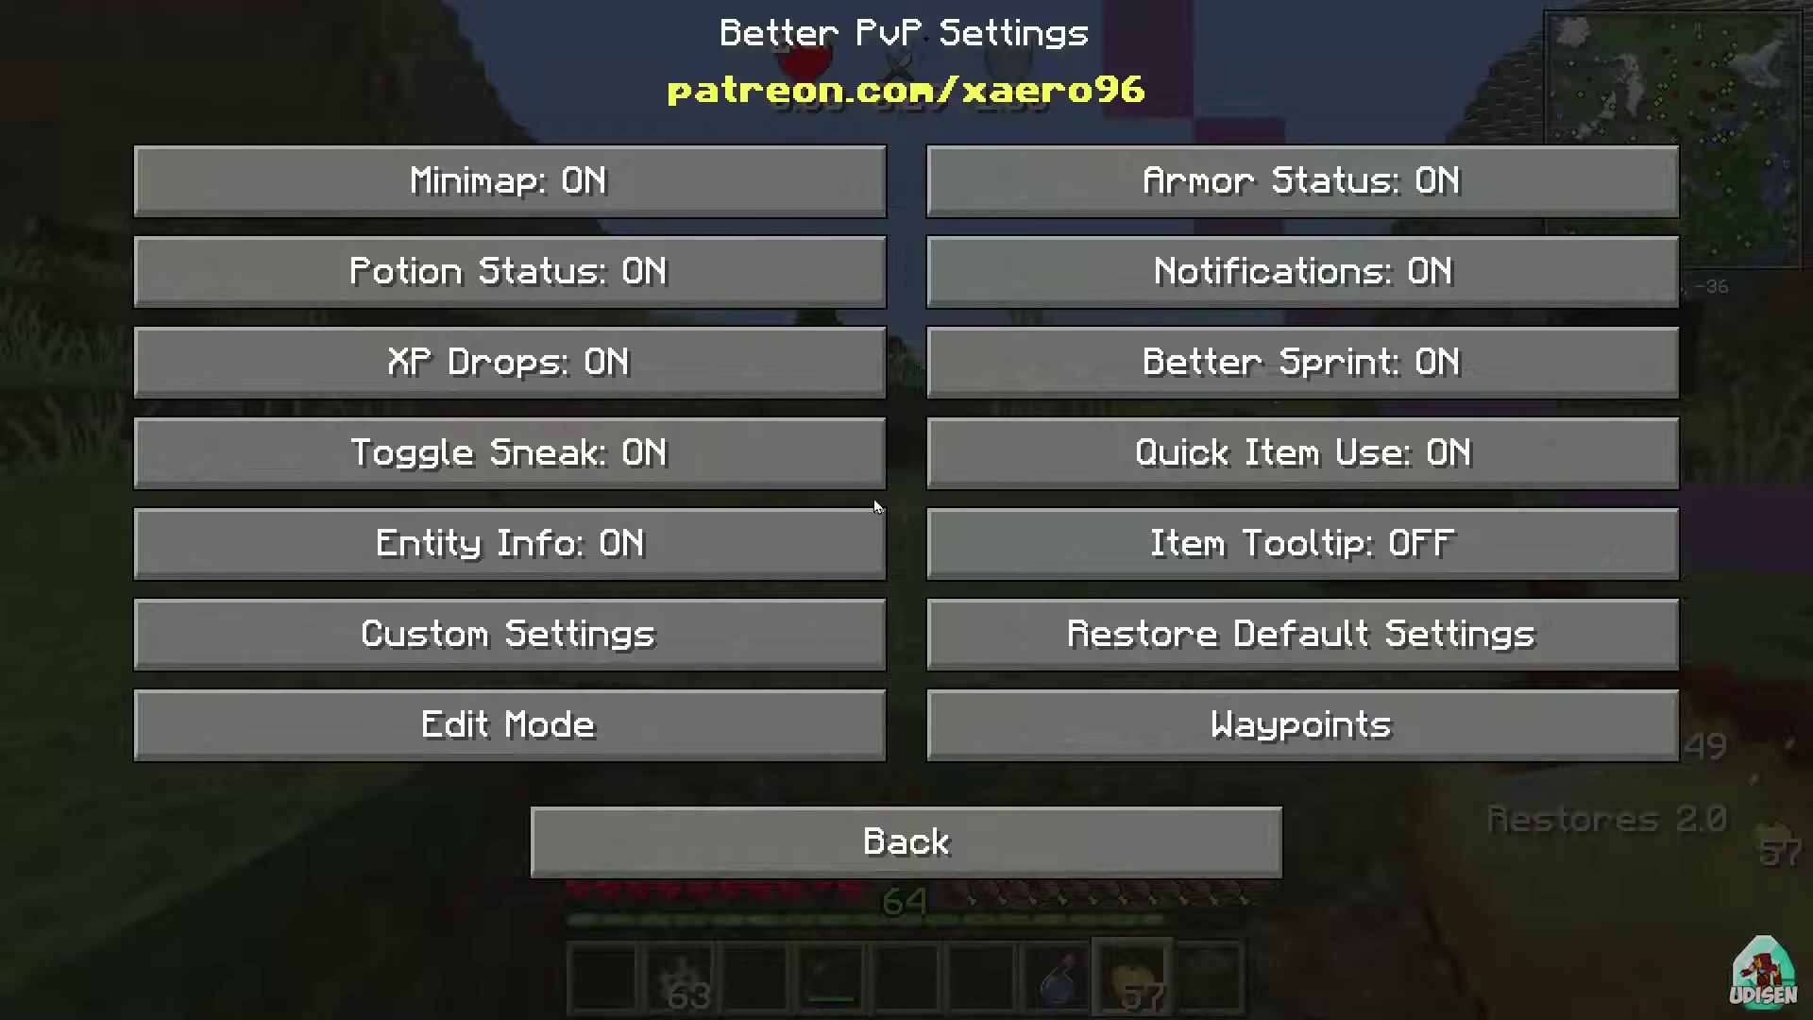
pyautogui.press('Escape')
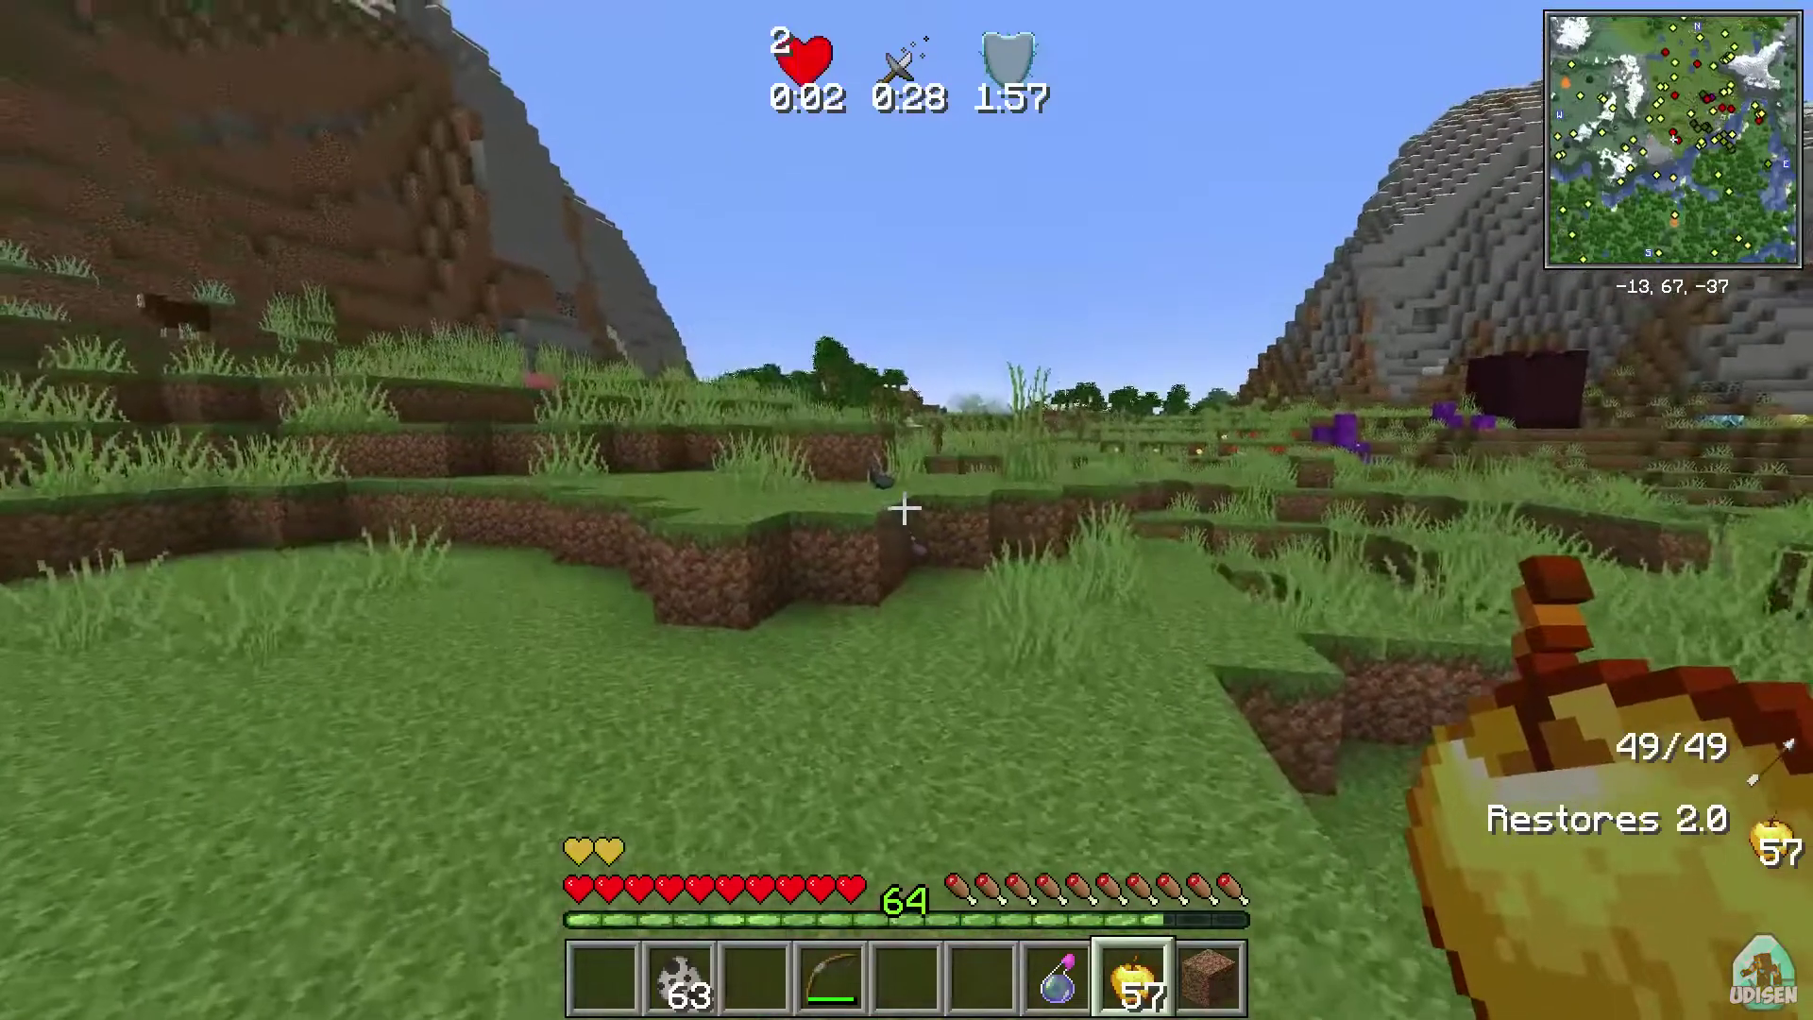
pyautogui.press('e')
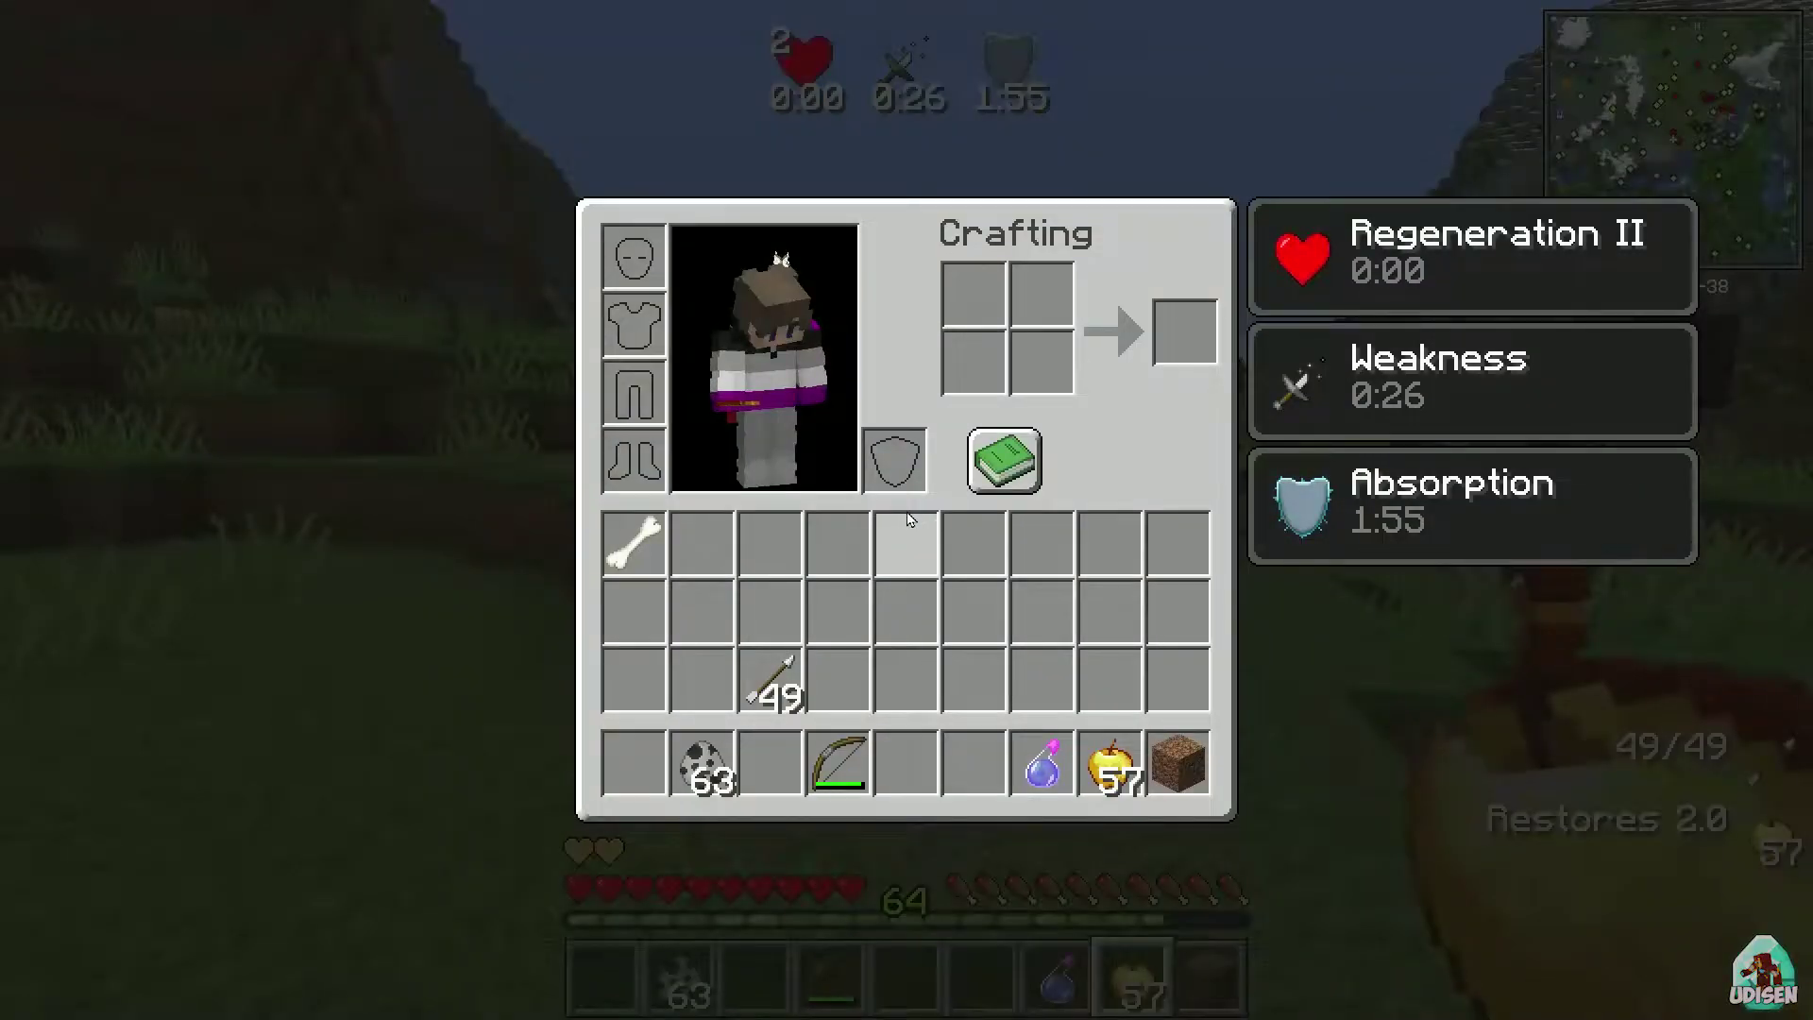
pyautogui.press('e')
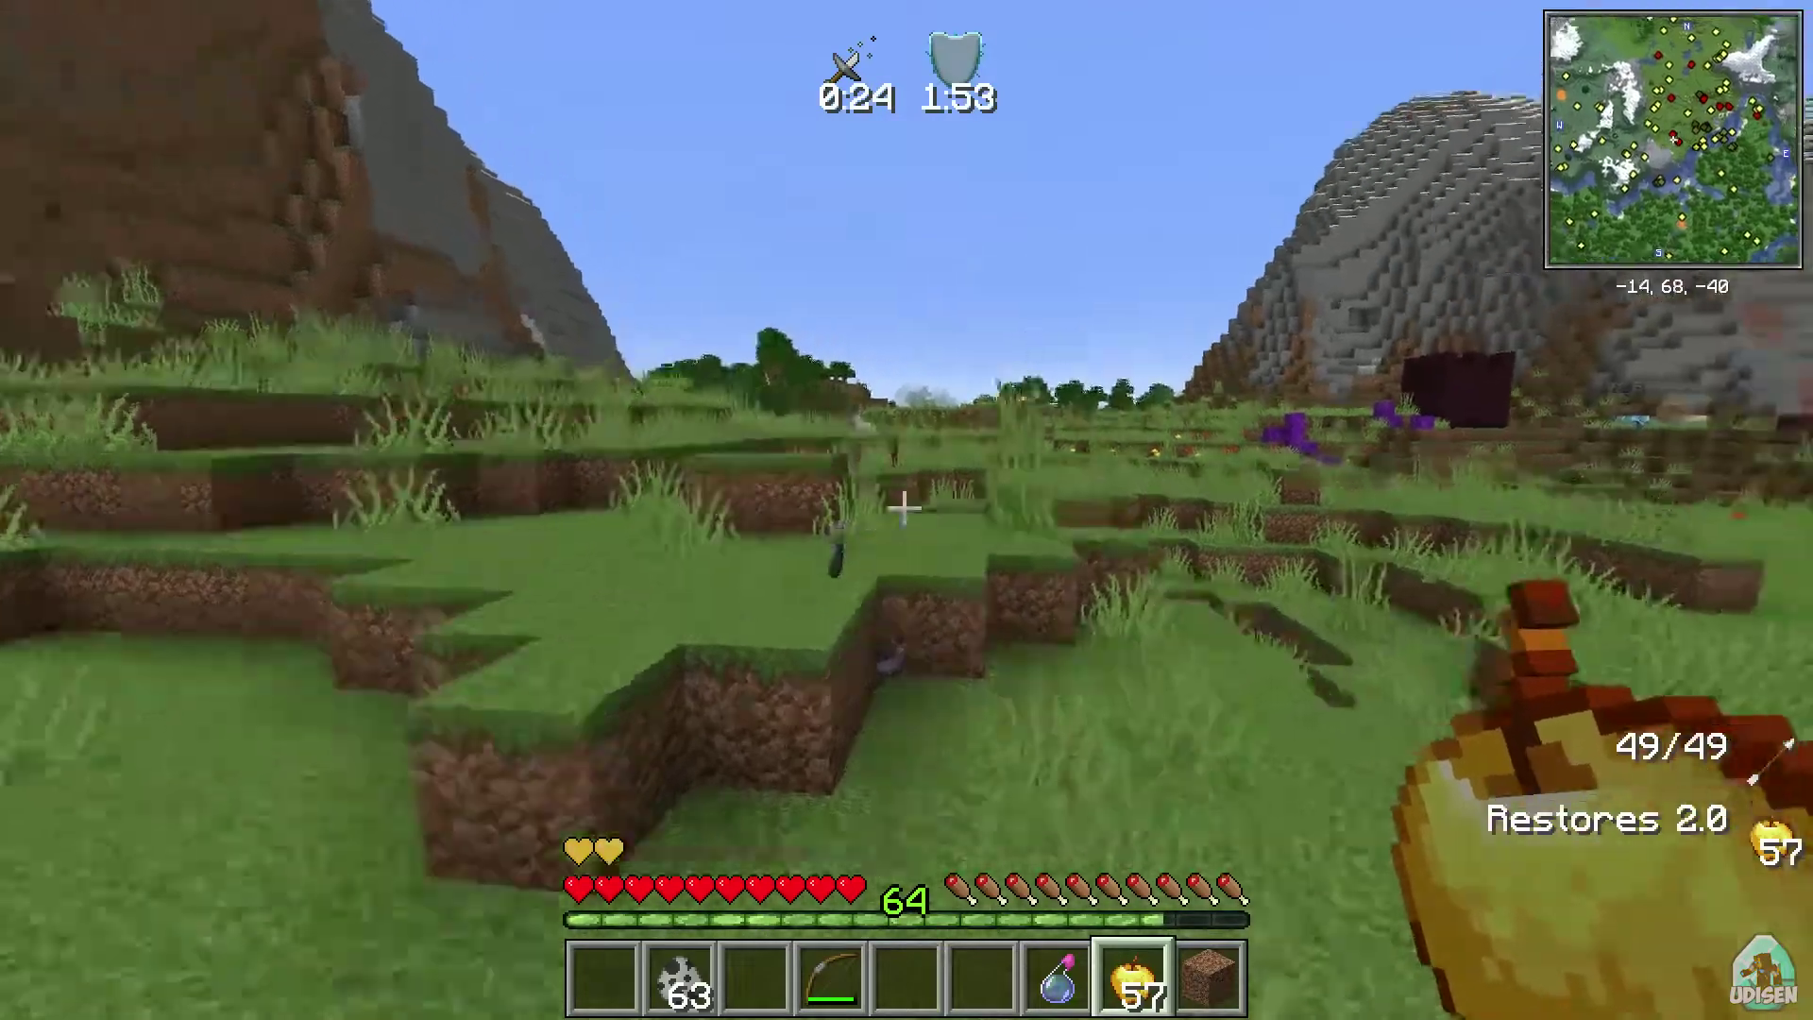
# Step: Run across the grass toward the purple blocks in front of the stone mountain
pyautogui.press('w')
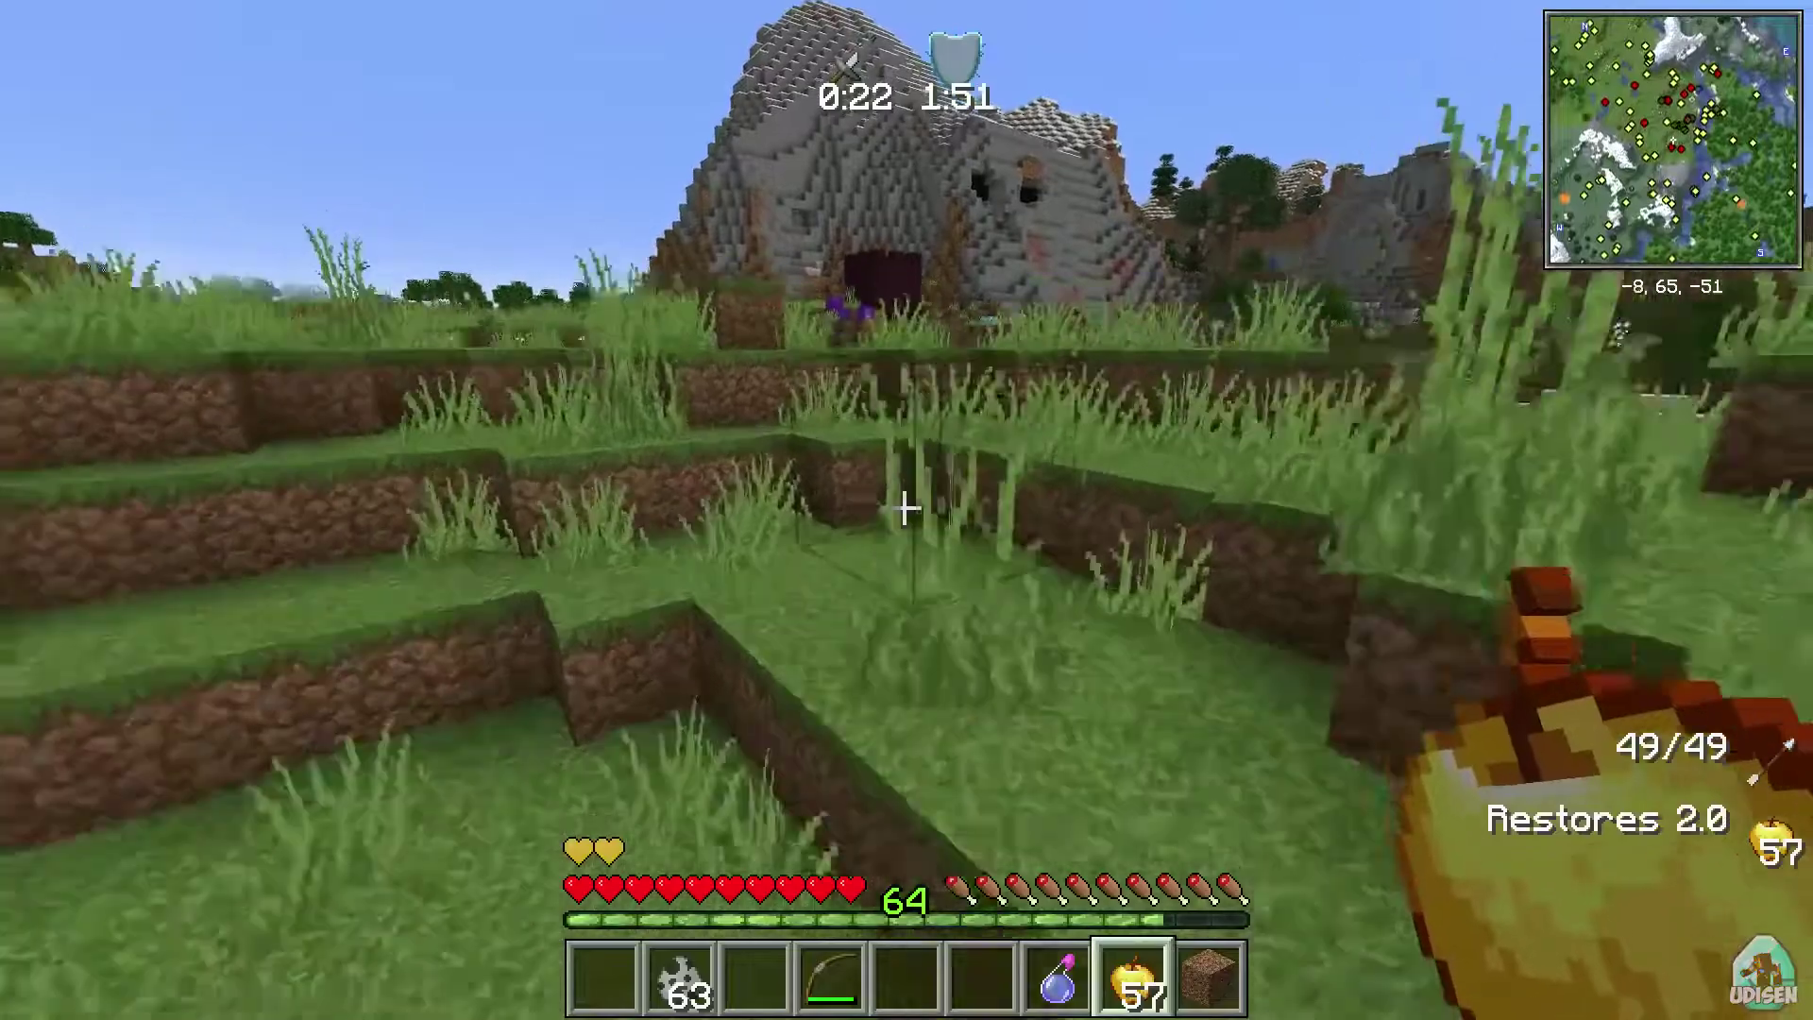
pyautogui.press('w')
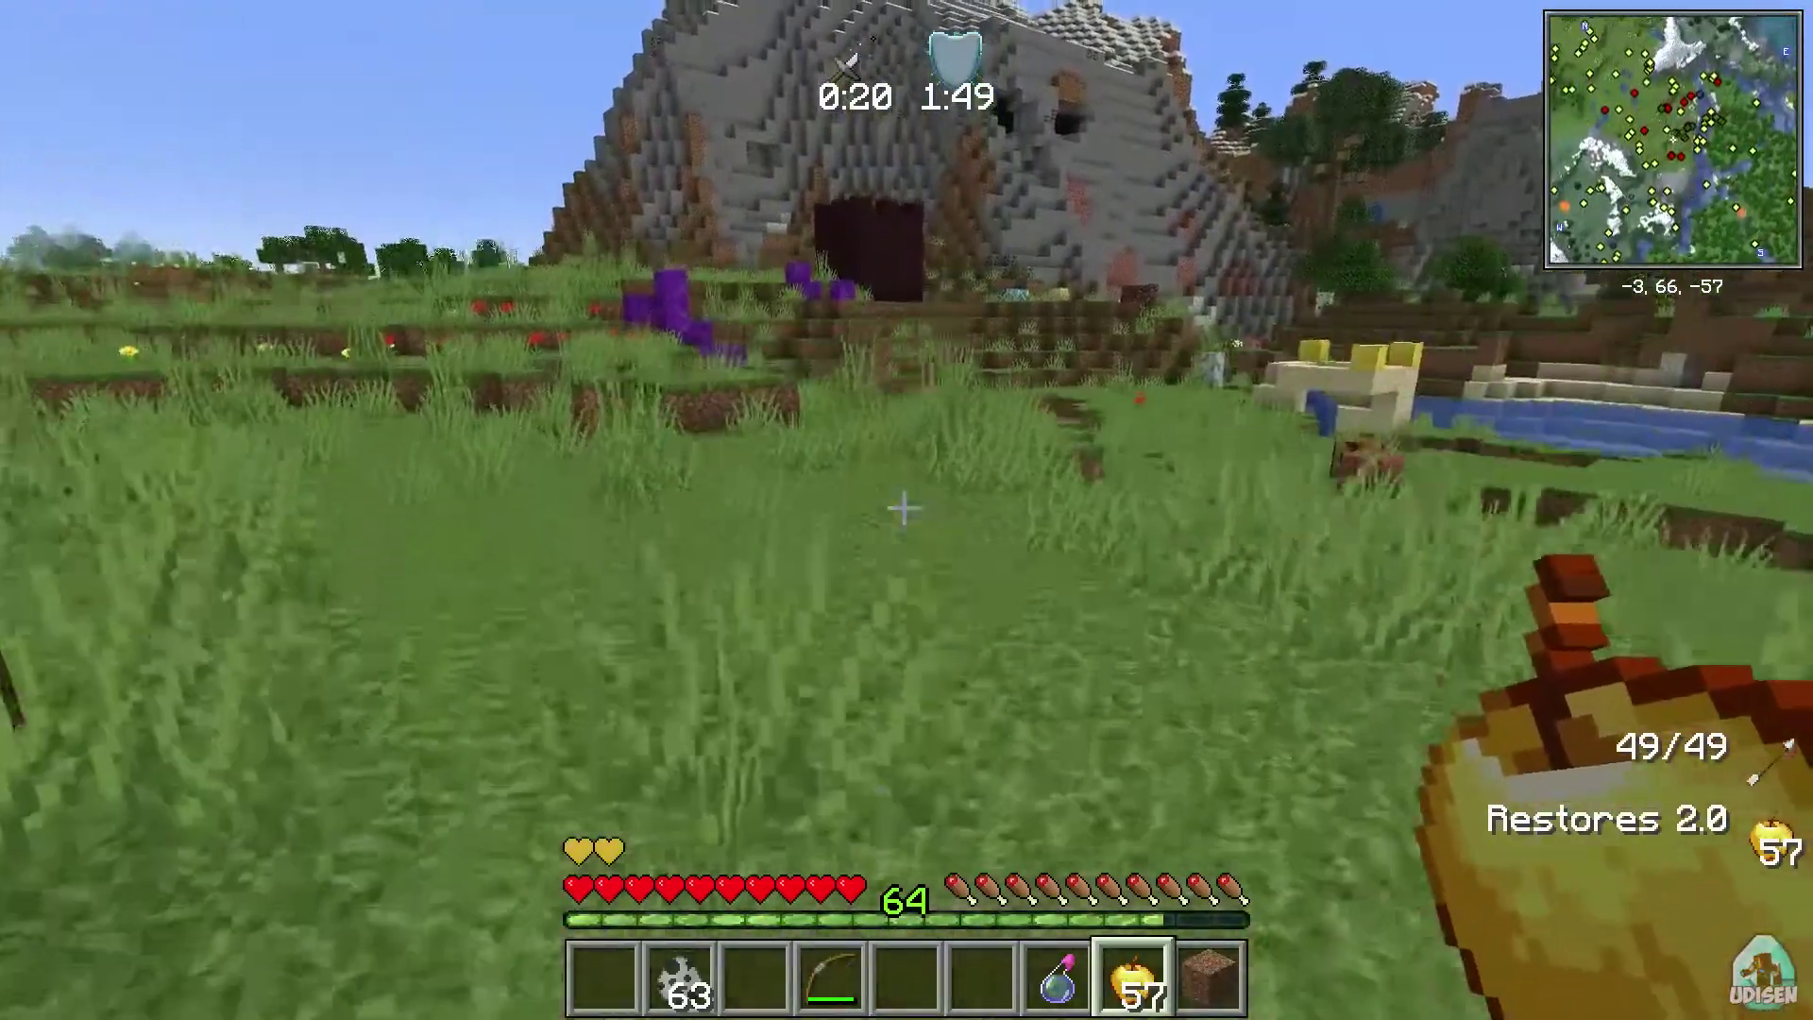
pyautogui.press('w')
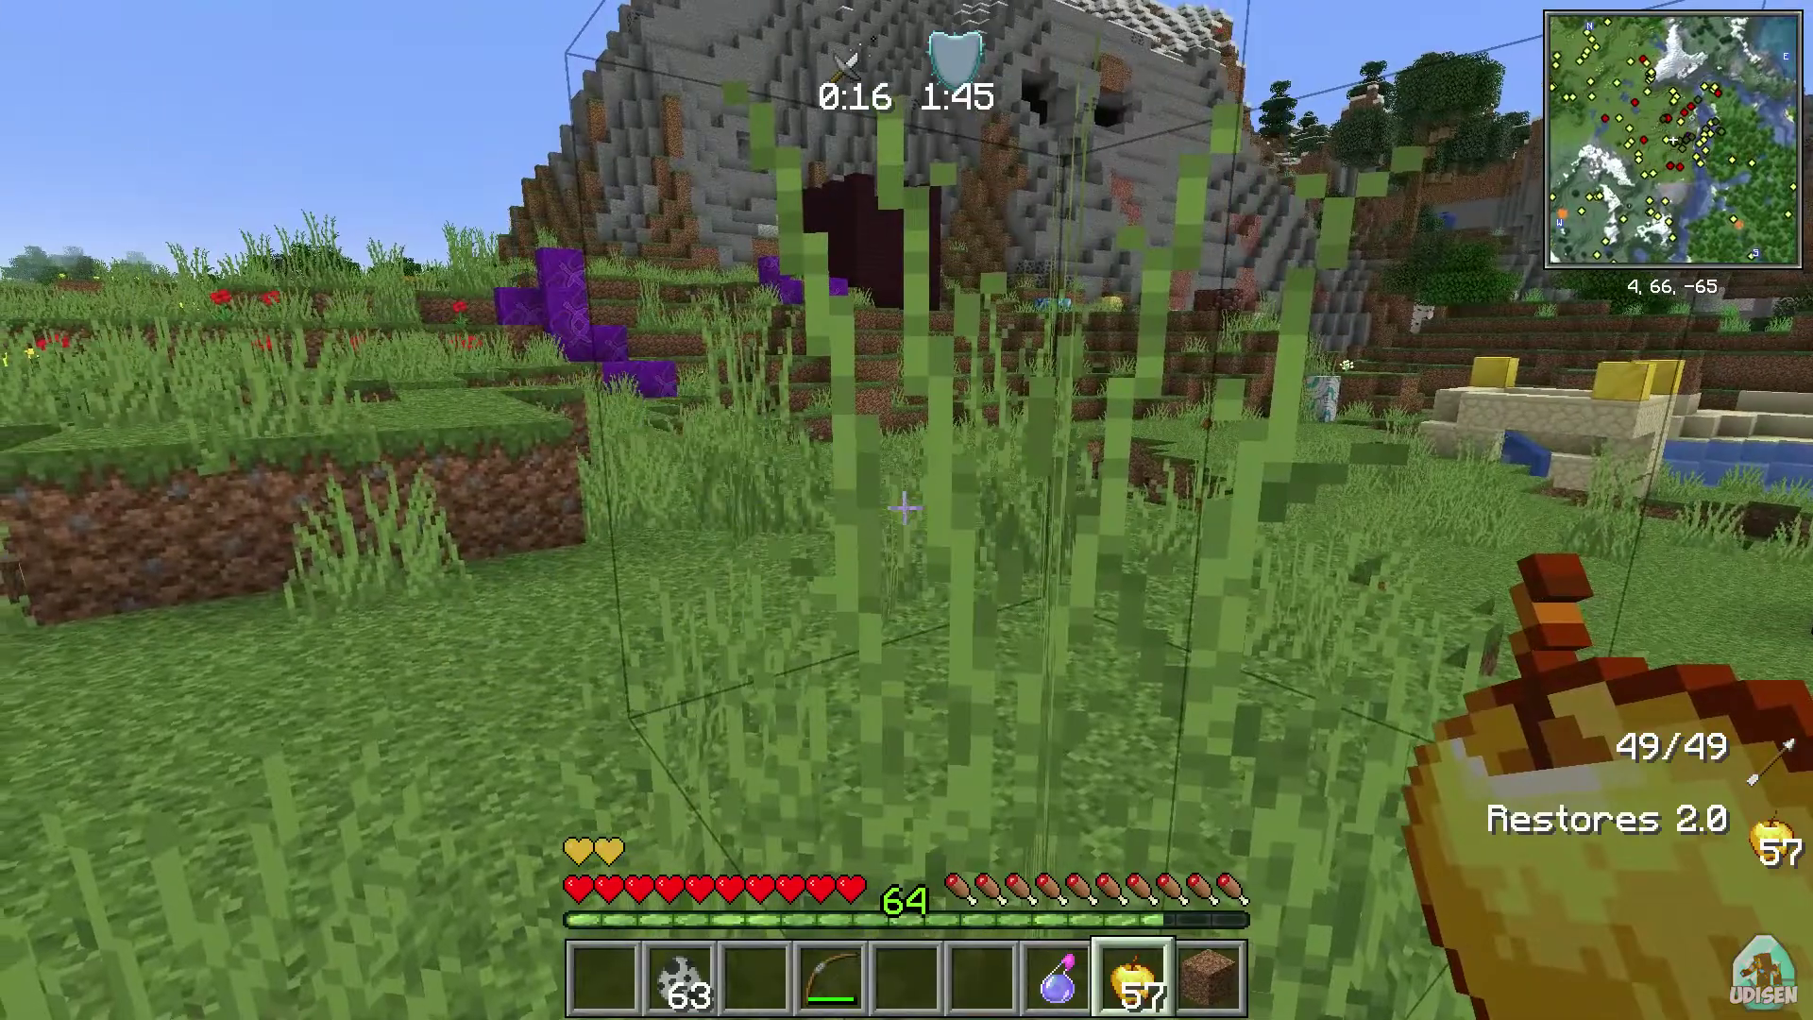
pyautogui.press('w')
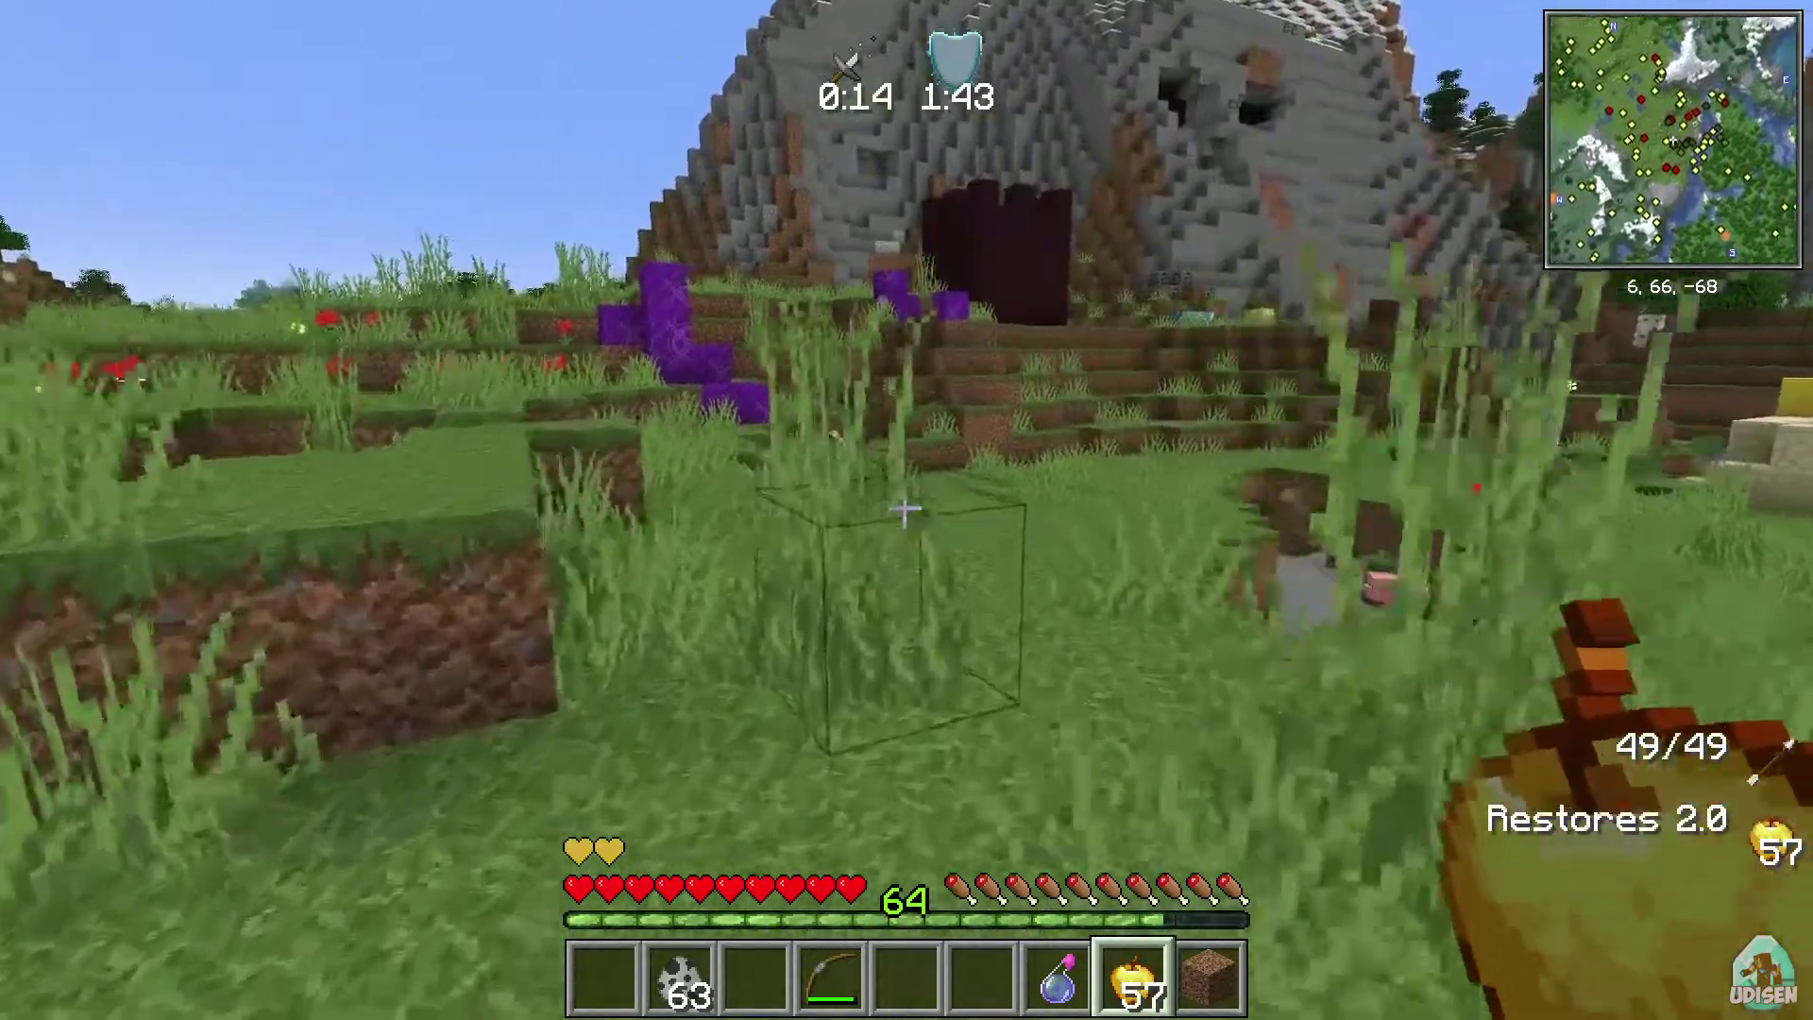
# Step: Bind Zoom In Minimap to [ and Zoom Out Minimap to ] in the game's key binds
pyautogui.press('Escape')
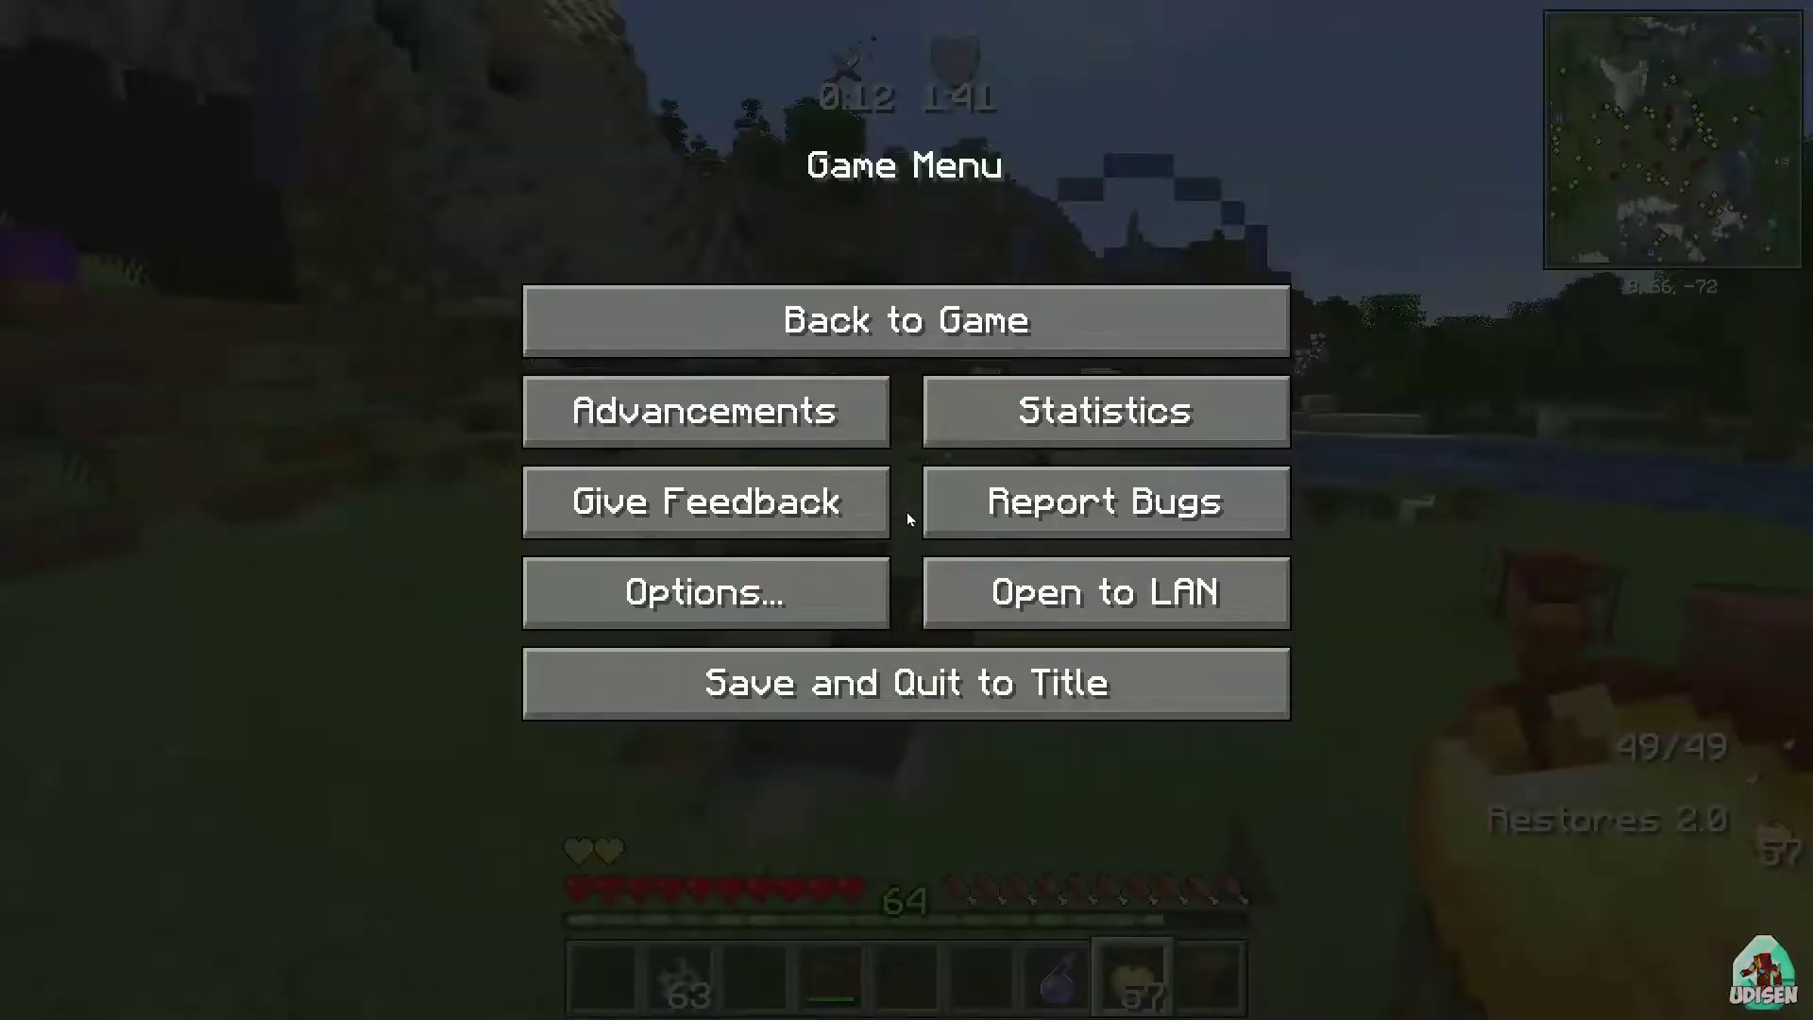
pyautogui.press('Escape')
pyautogui.press('Escape')
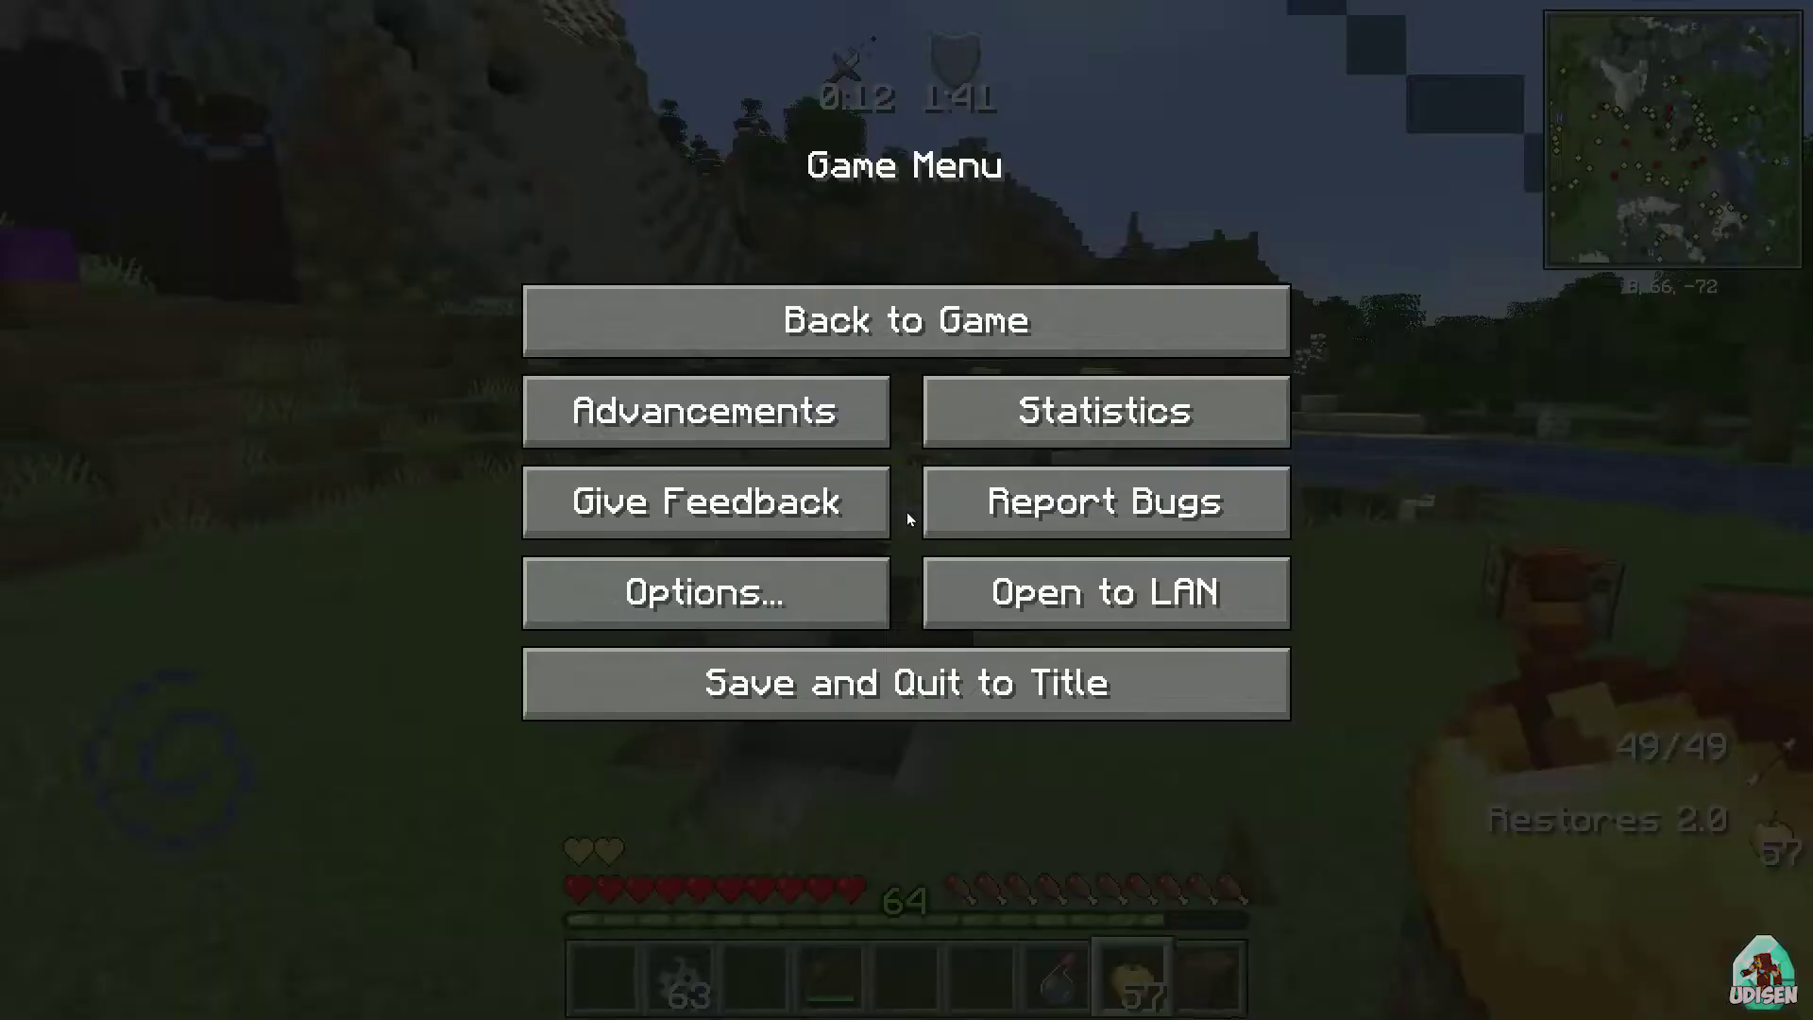
pyautogui.click(825, 599)
pyautogui.click(1180, 457)
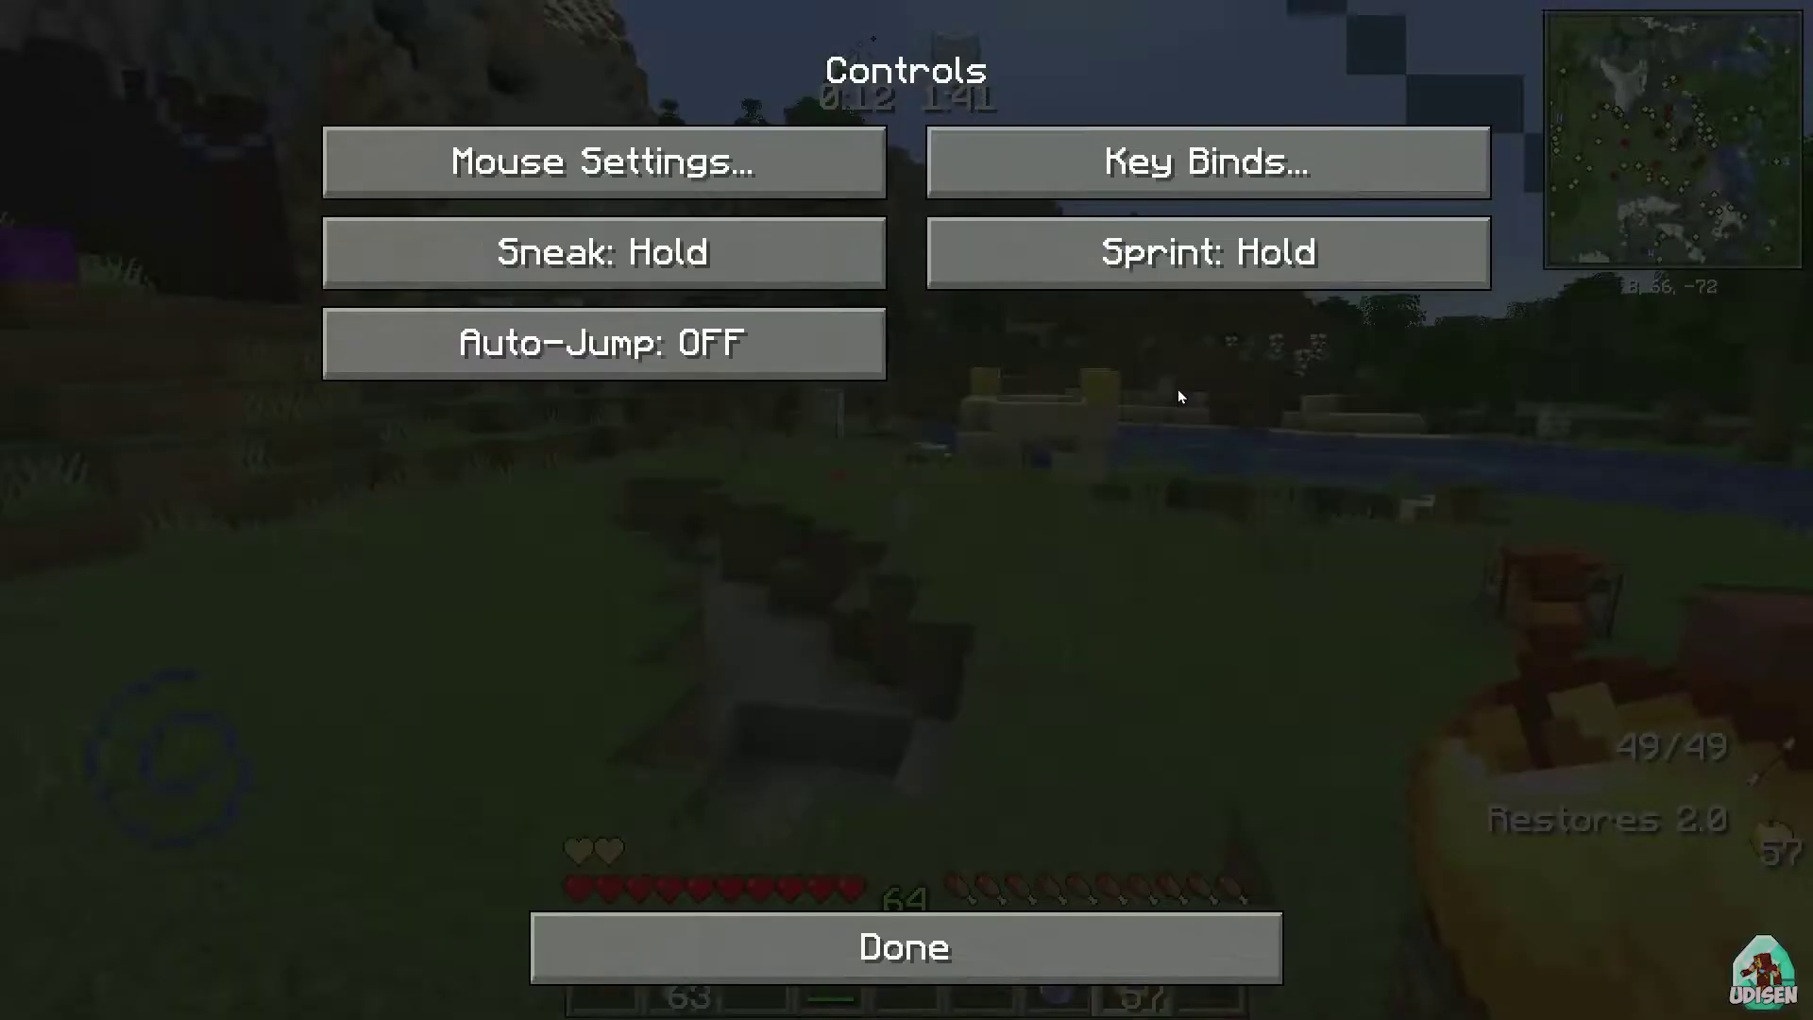
pyautogui.click(1227, 166)
pyautogui.moveTo(1501, 111); pyautogui.dragTo(1520, 740)
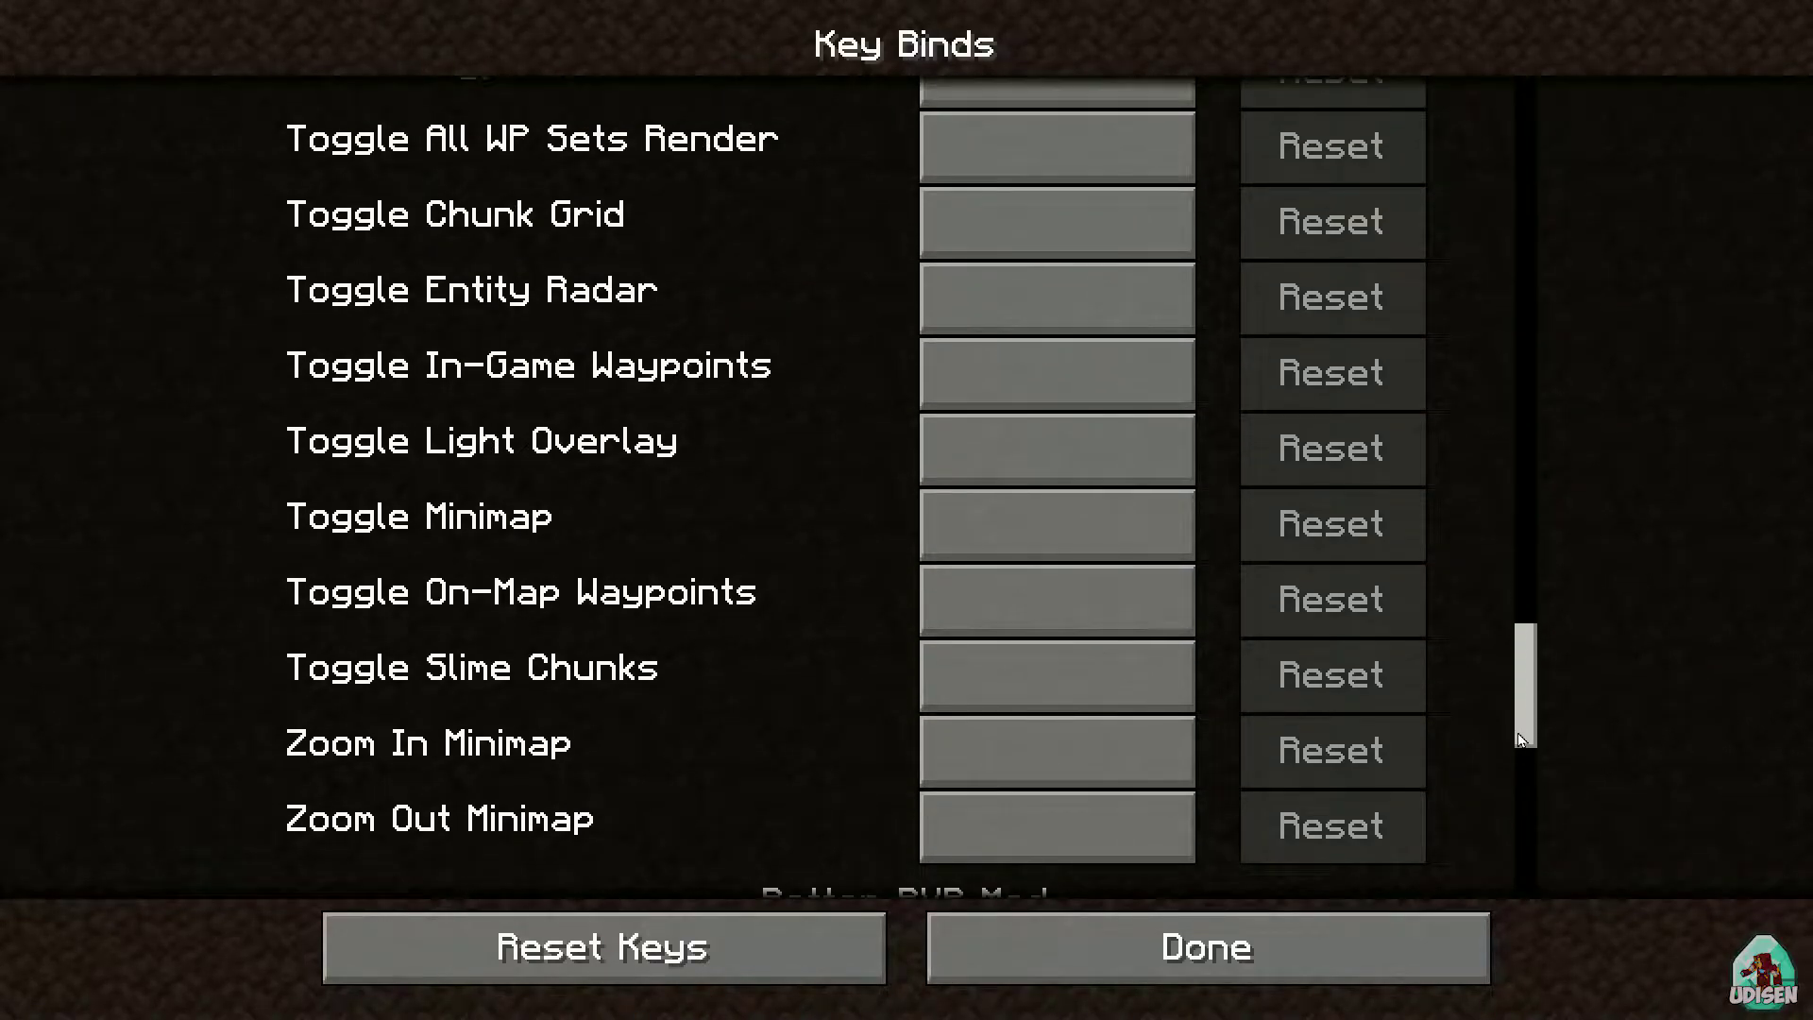
pyautogui.scroll(-6, 1431, 745)
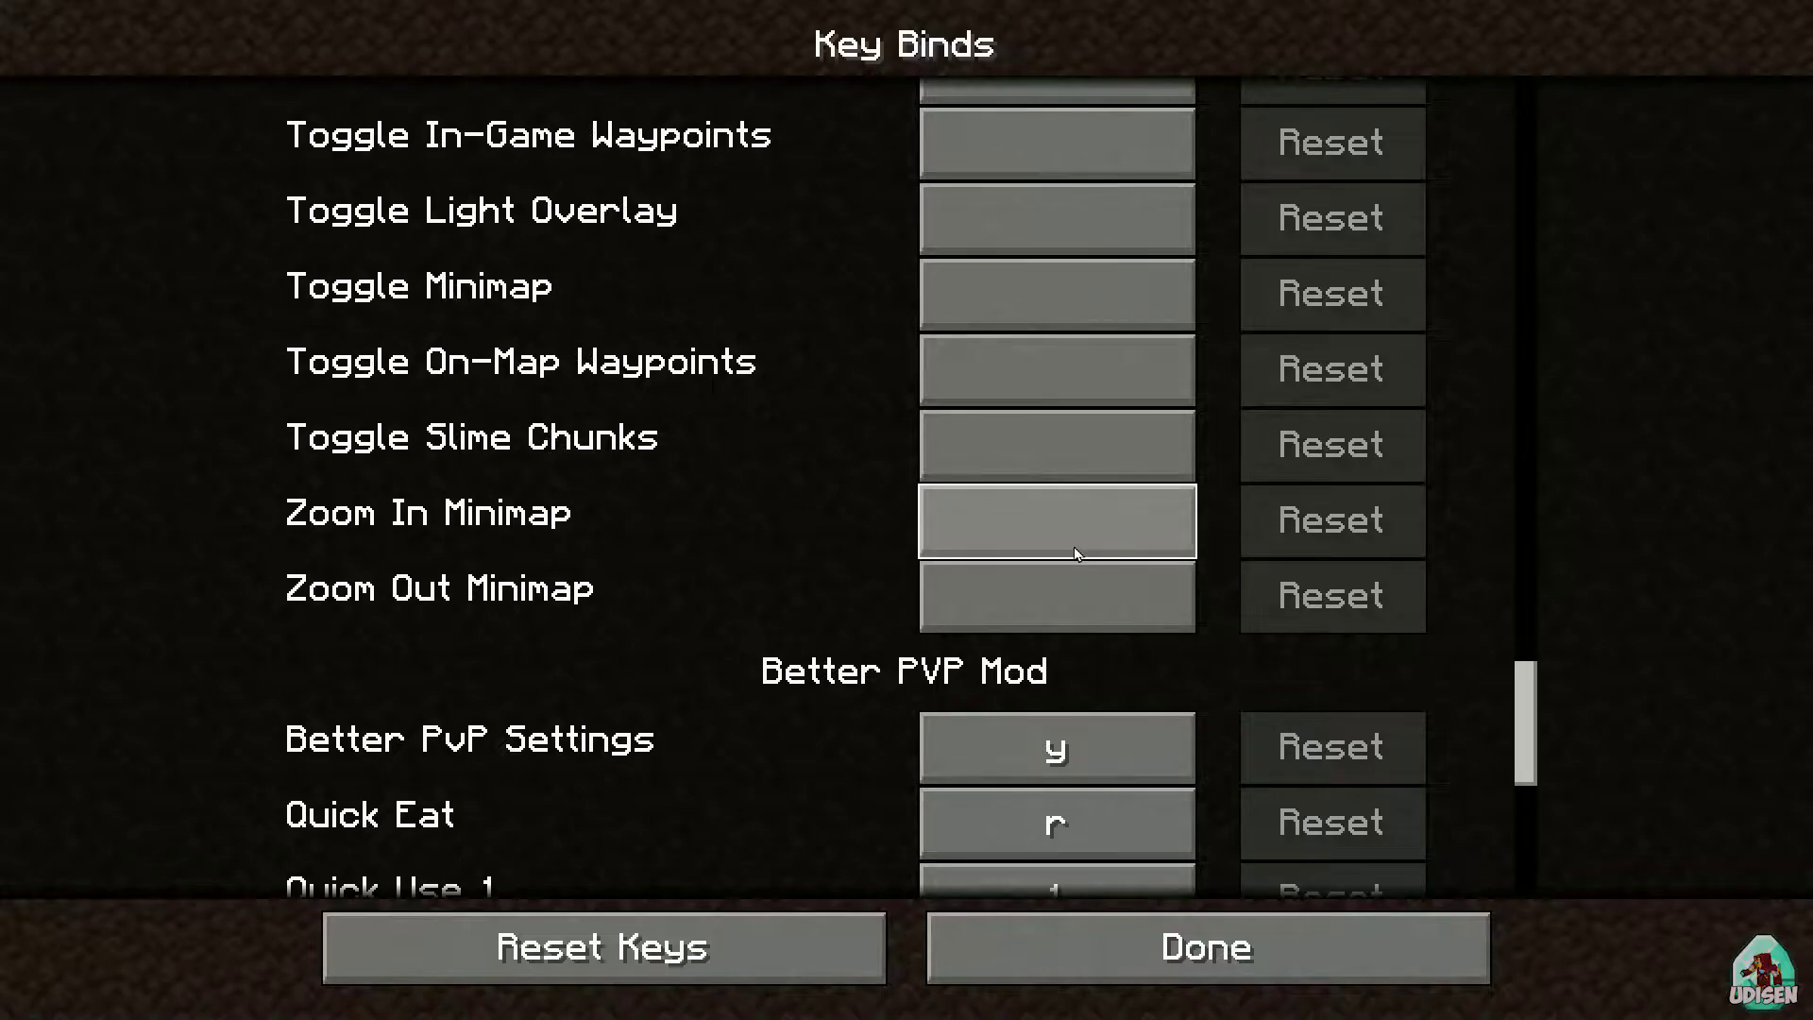
pyautogui.press('[')
pyautogui.click(1081, 576)
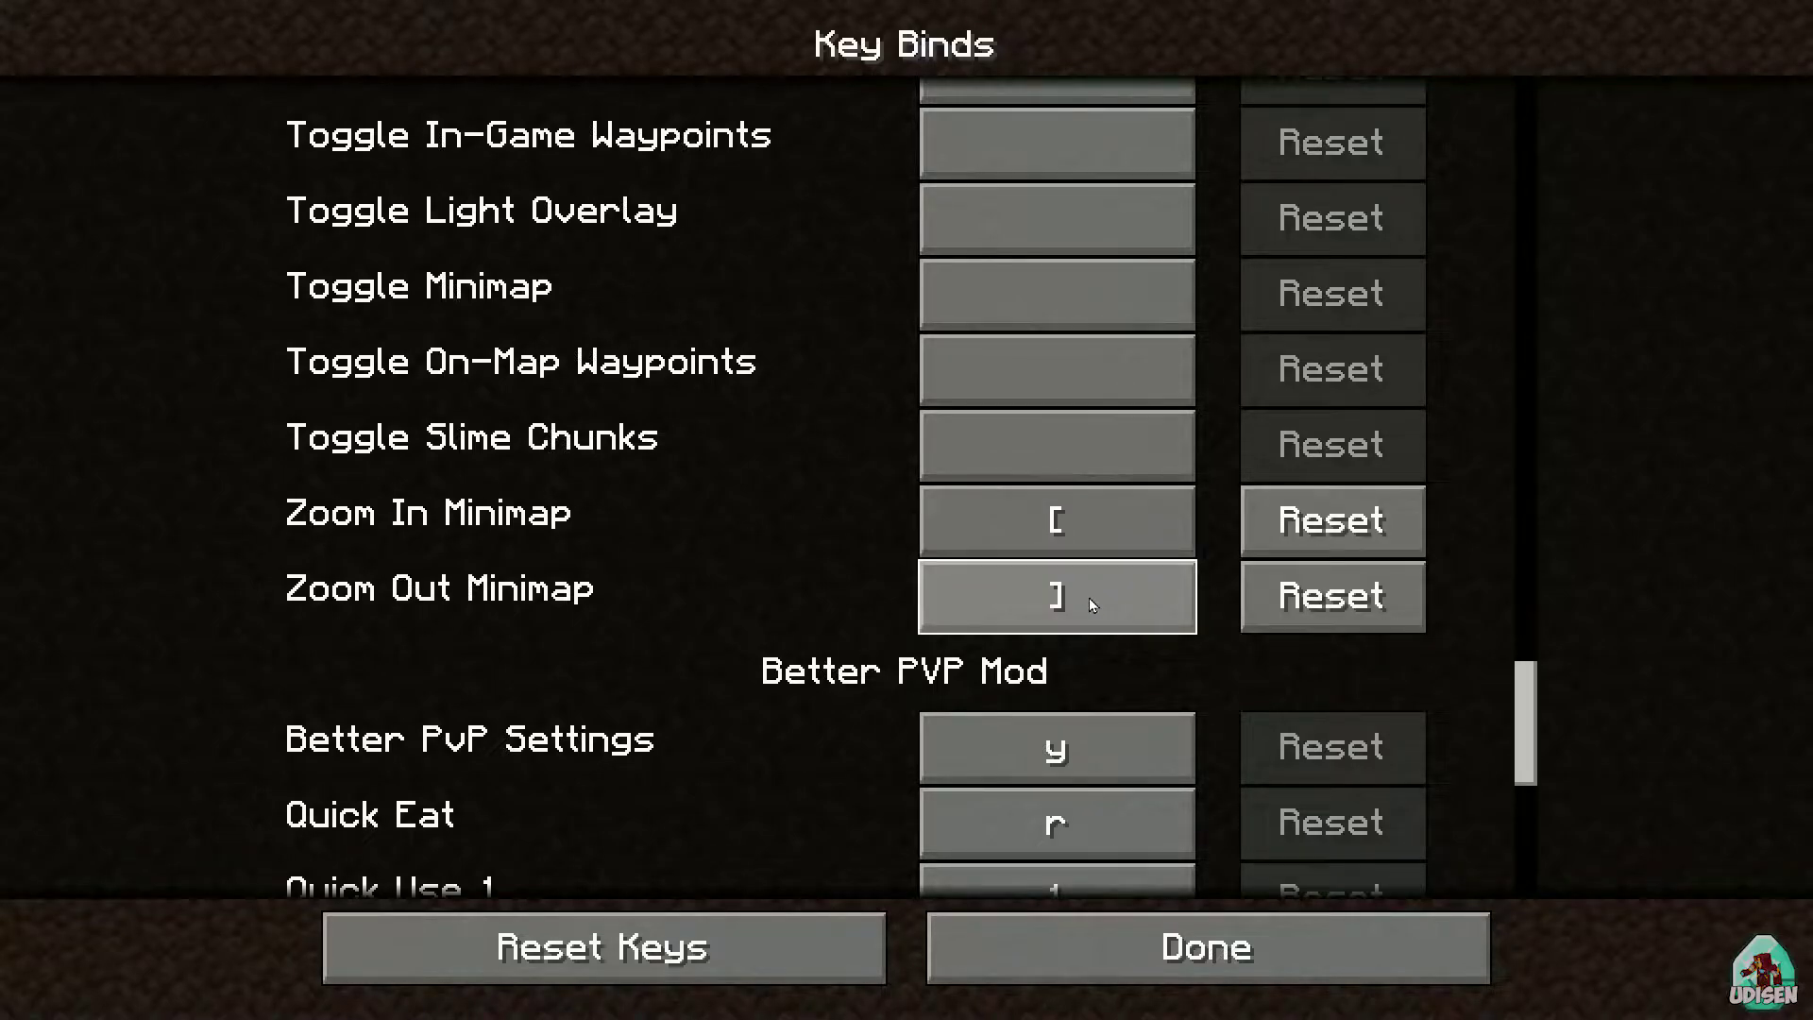
# Step: Review the Better PVP Mod key binds for settings, Quick Eat and Quick Use, and return to the general options
pyautogui.moveTo(1523, 710); pyautogui.dragTo(1495, 752)
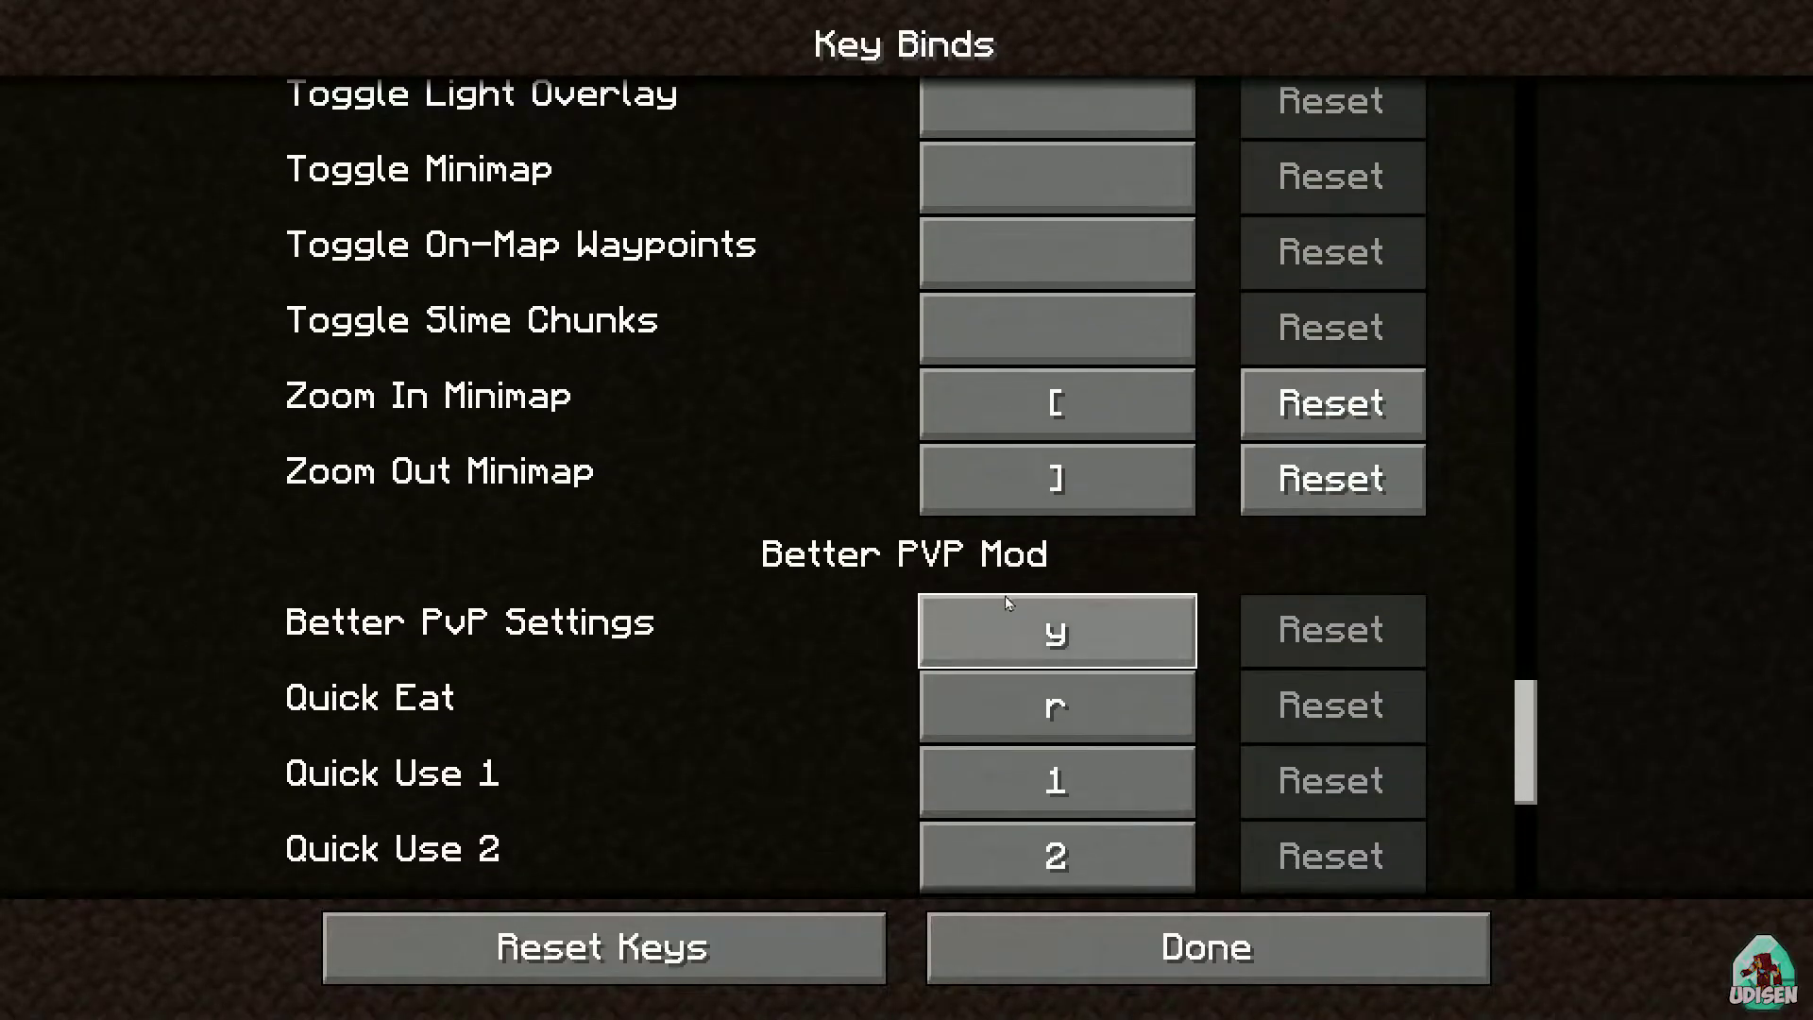
pyautogui.scroll(-3, 1077, 642)
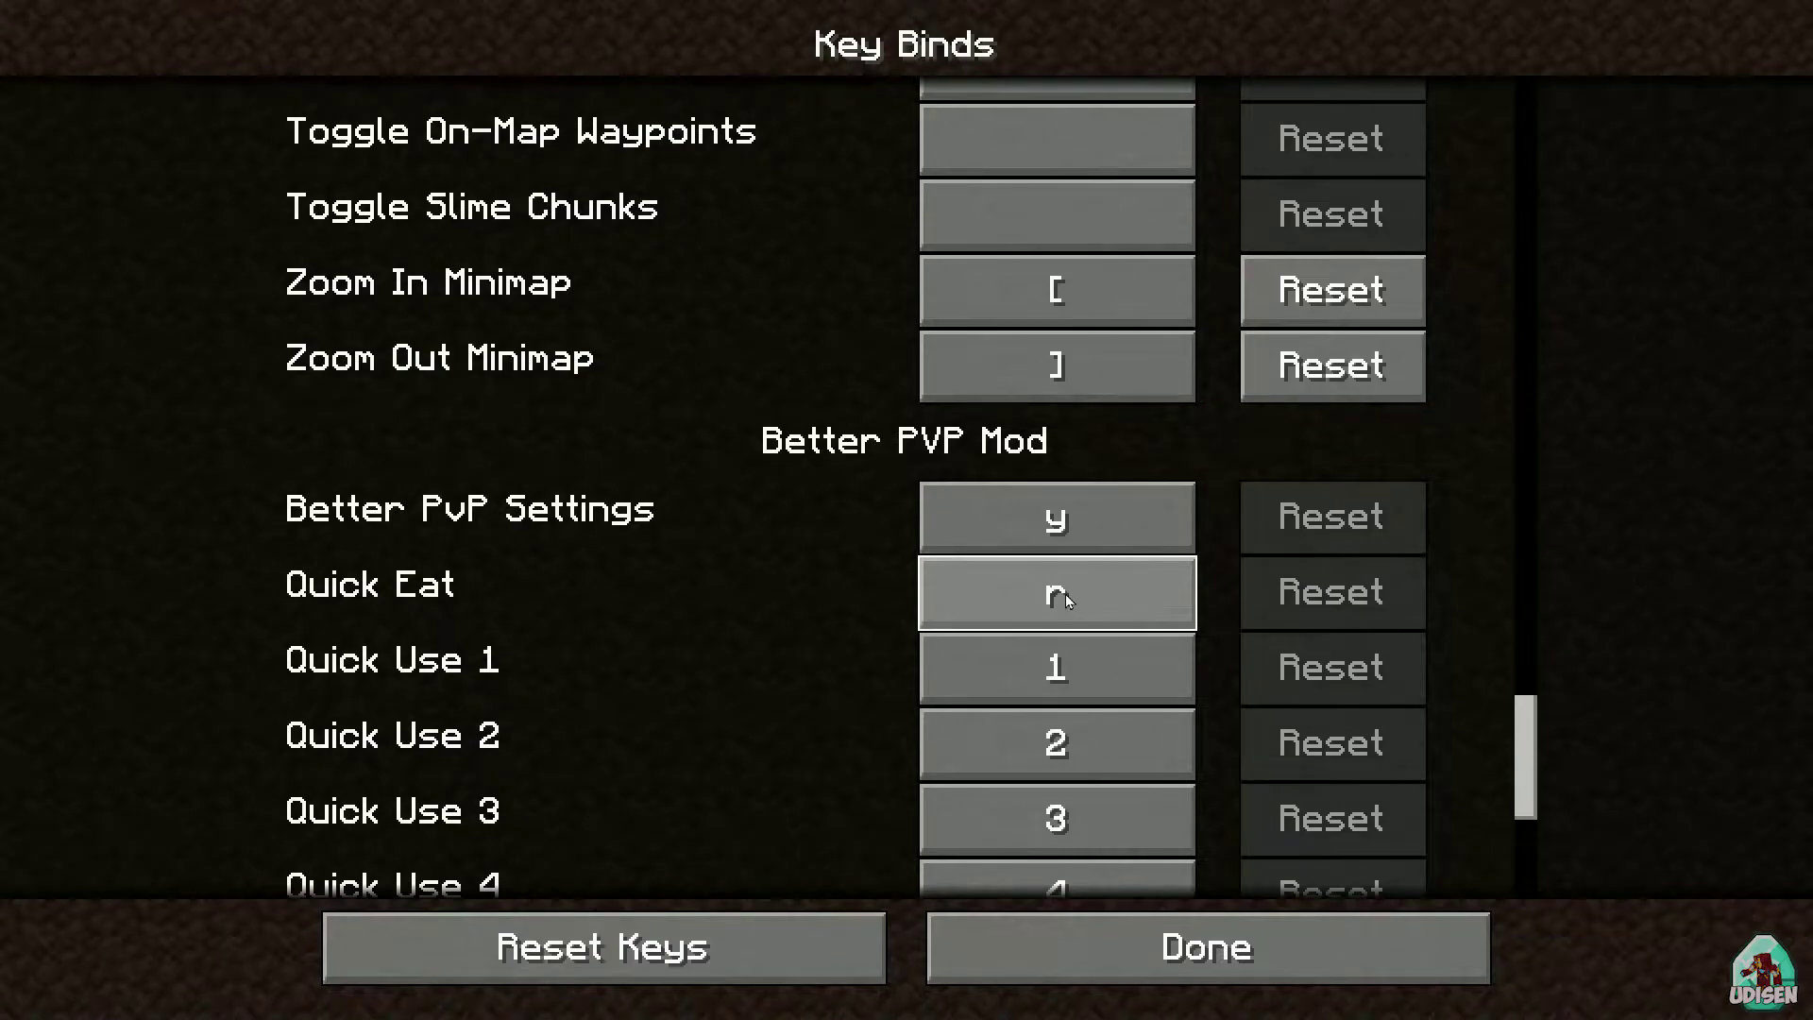
pyautogui.click(1176, 965)
pyautogui.click(1152, 946)
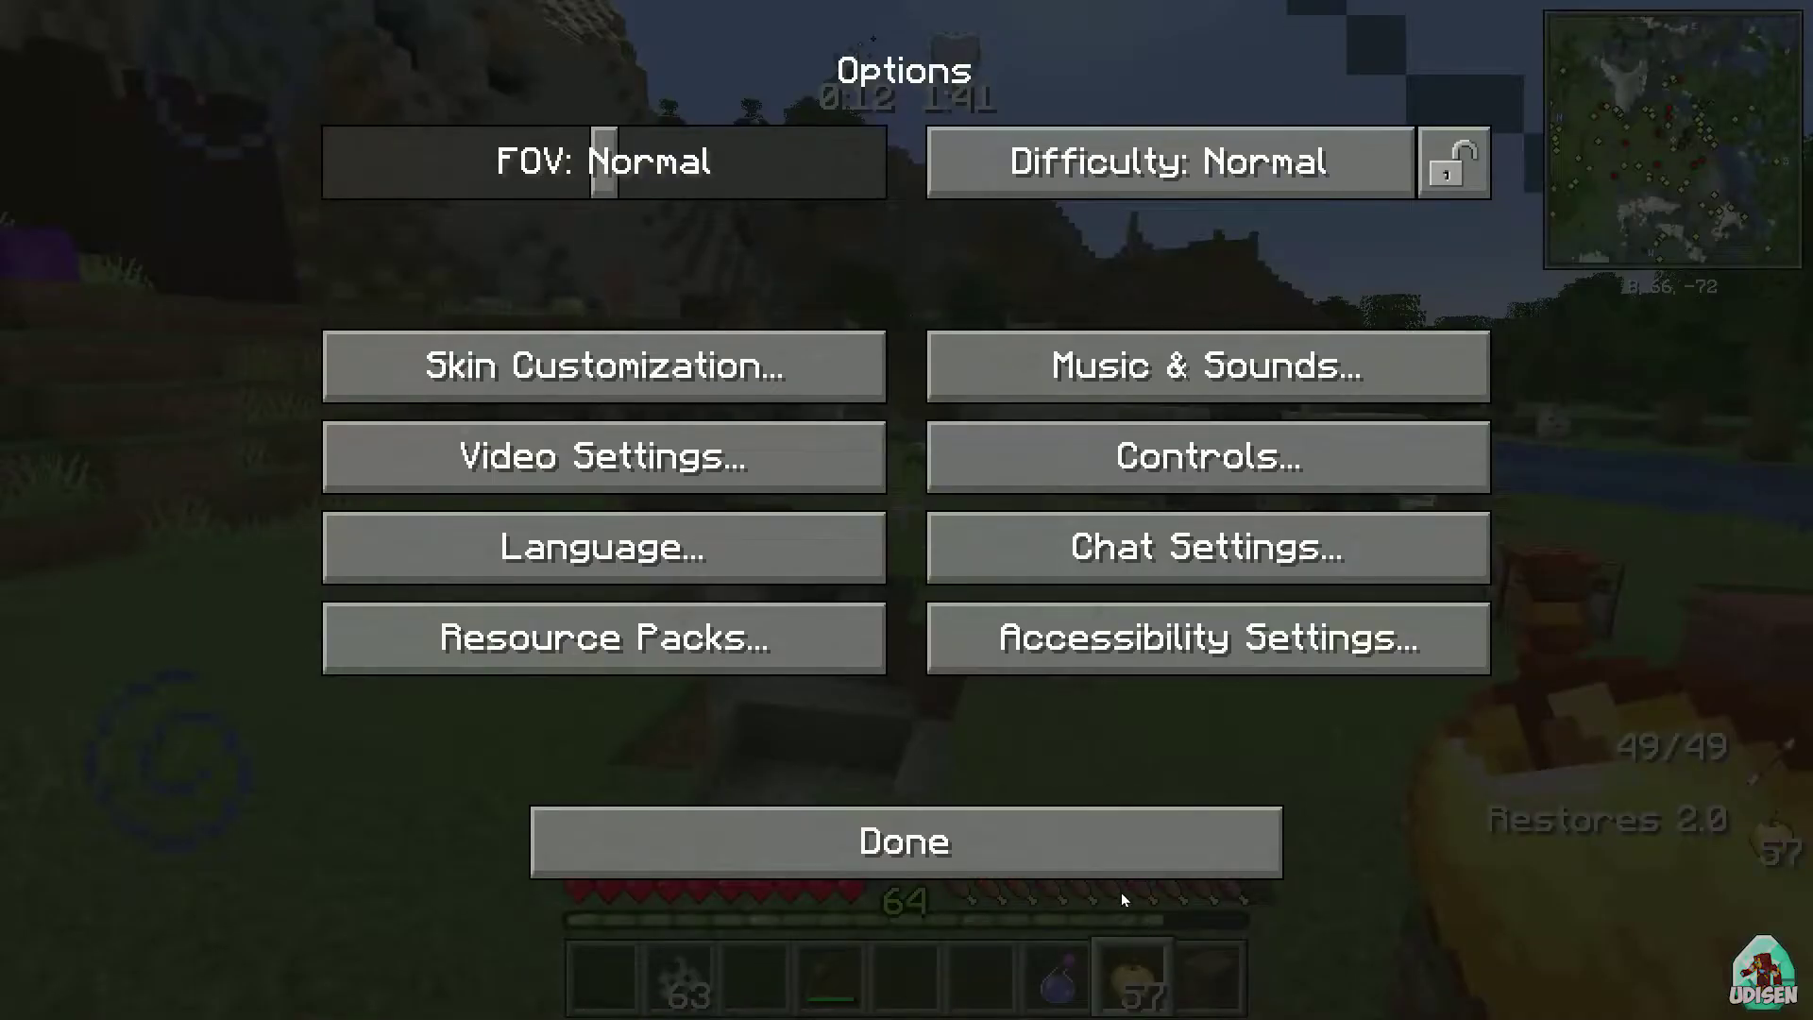
# Step: Return to the game, eat a golden apple from the eighth hotbar slot and switch back to the fifth slot
pyautogui.press('Escape')
pyautogui.scroll(3, 906, 510)
pyautogui.scroll(-1, 907, 509)
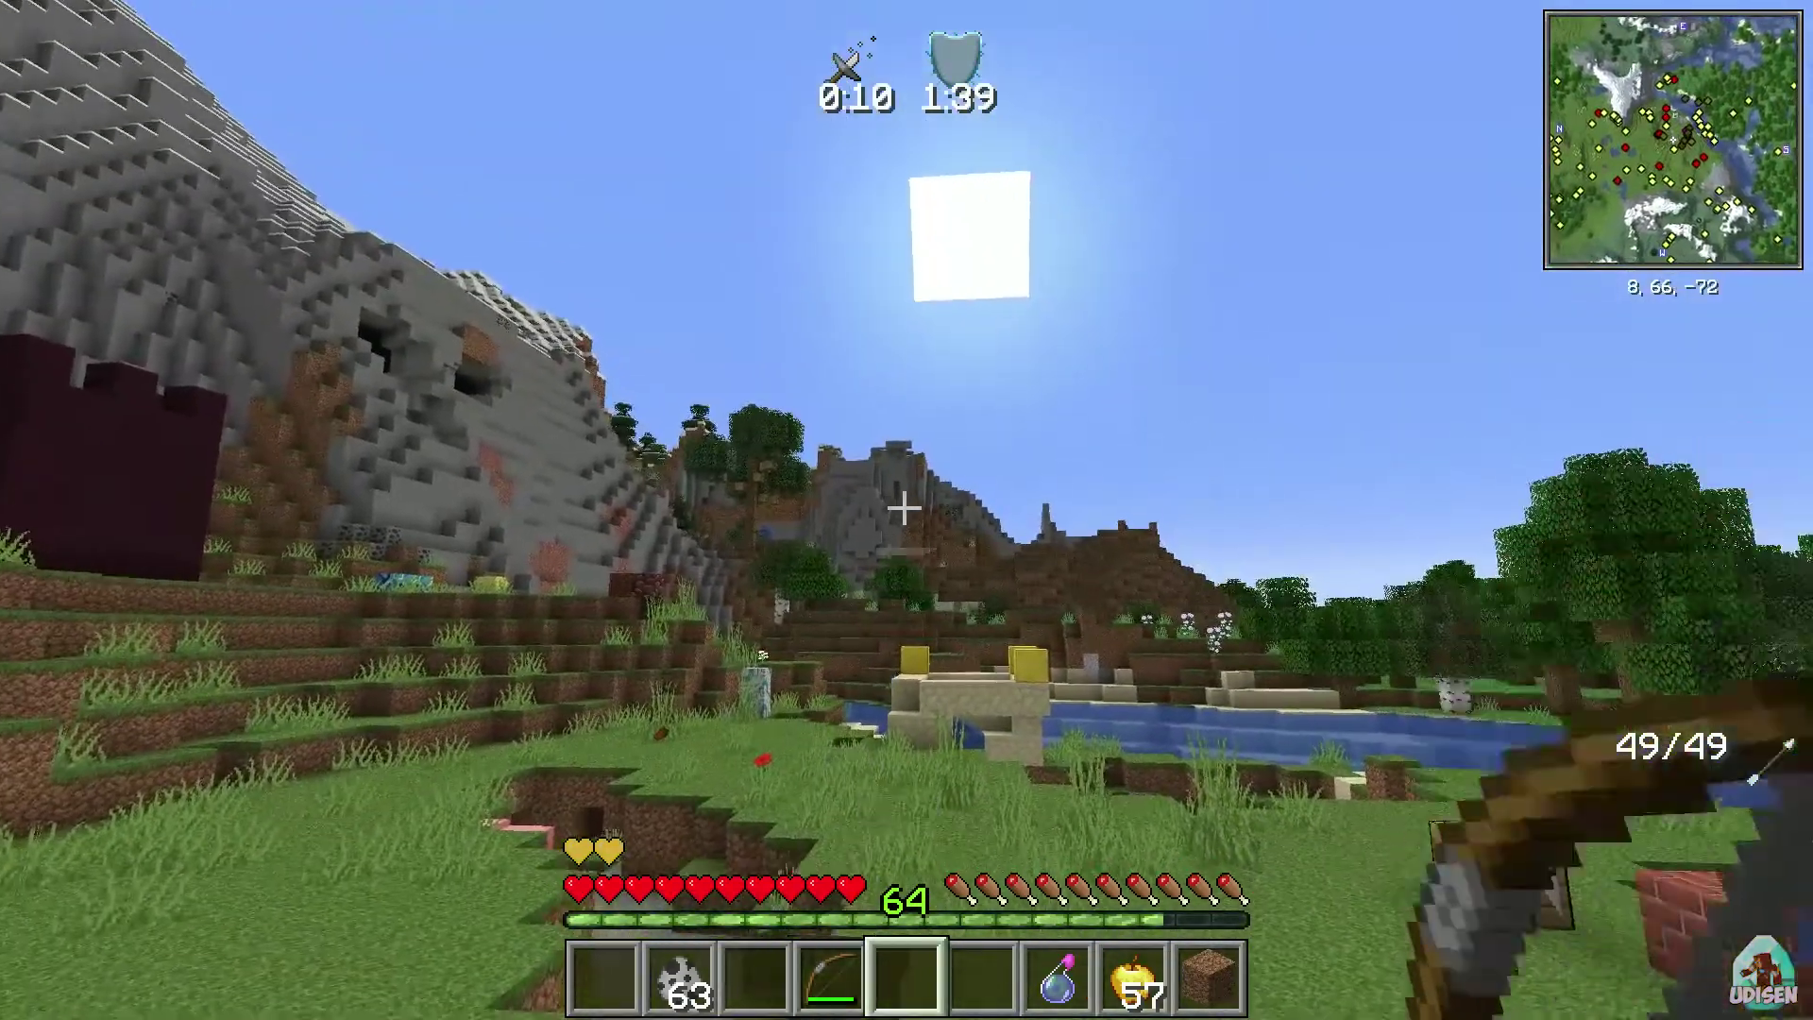
pyautogui.press('8')
pyautogui.rightClick(904, 510)
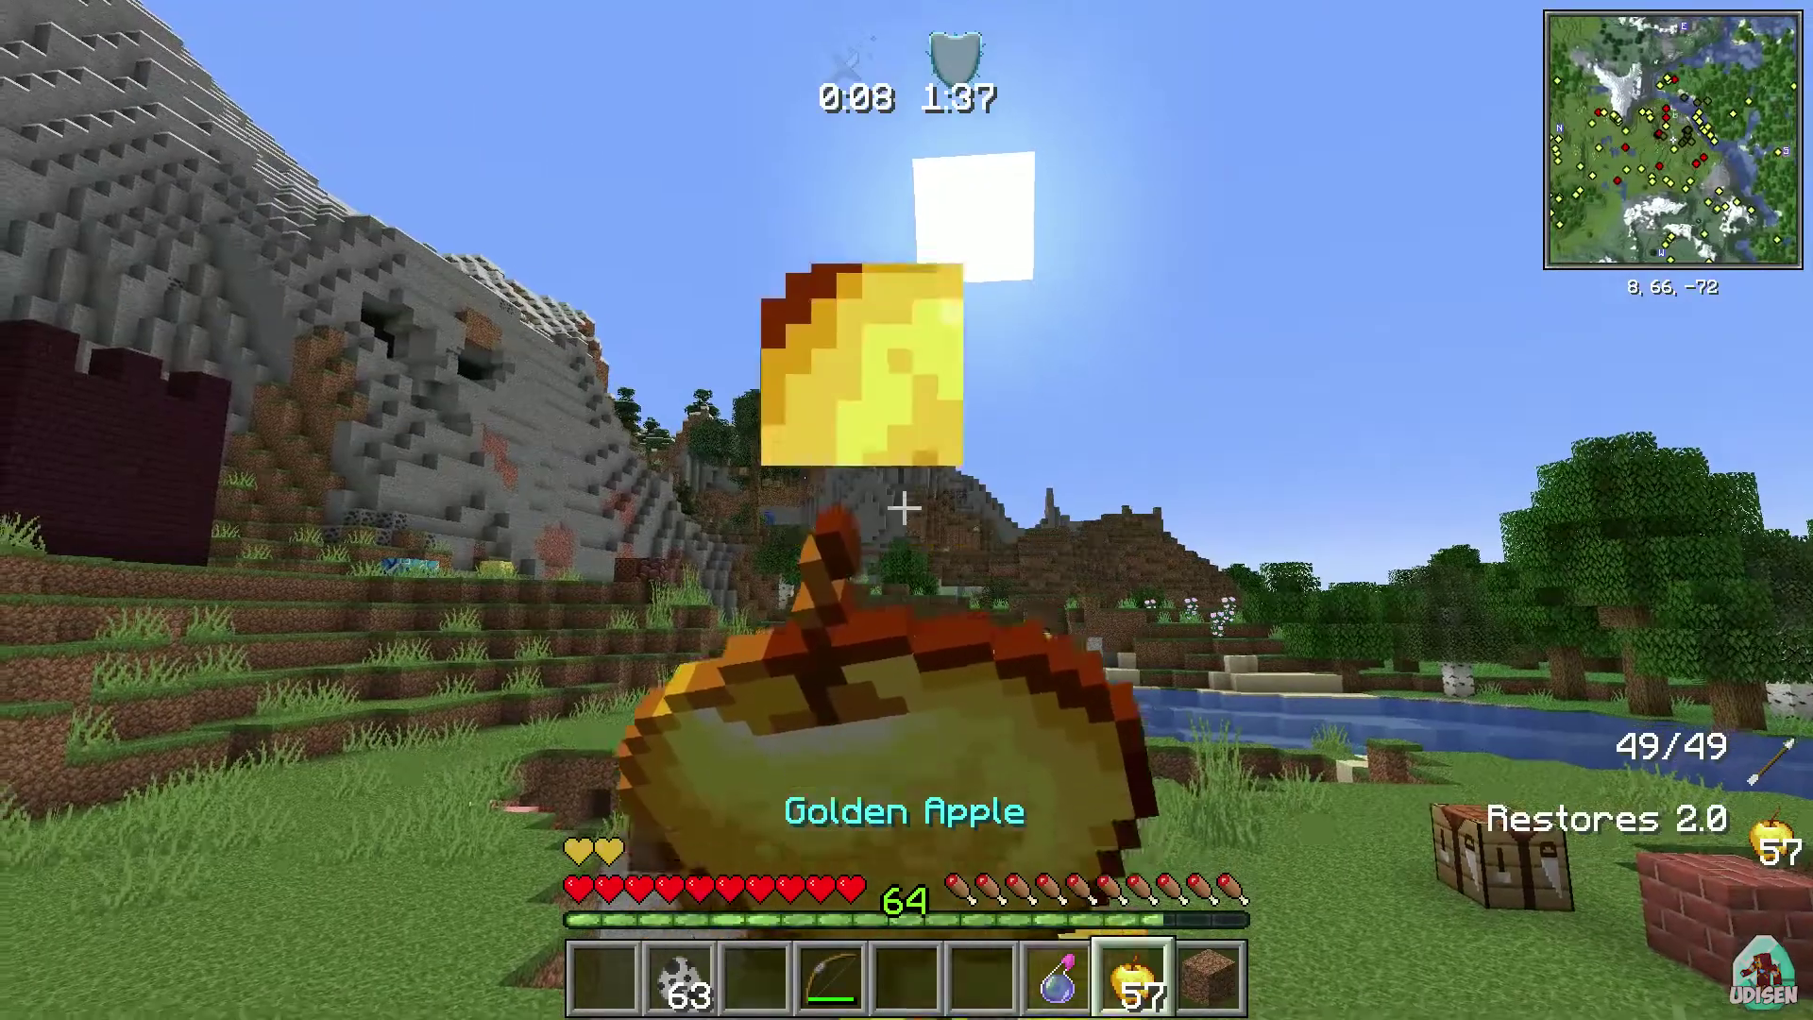
pyautogui.press('5')
# Step: Move the golden apple stack to the ninth hotbar slot in the inventory, replacing the dirt block
pyautogui.press('e')
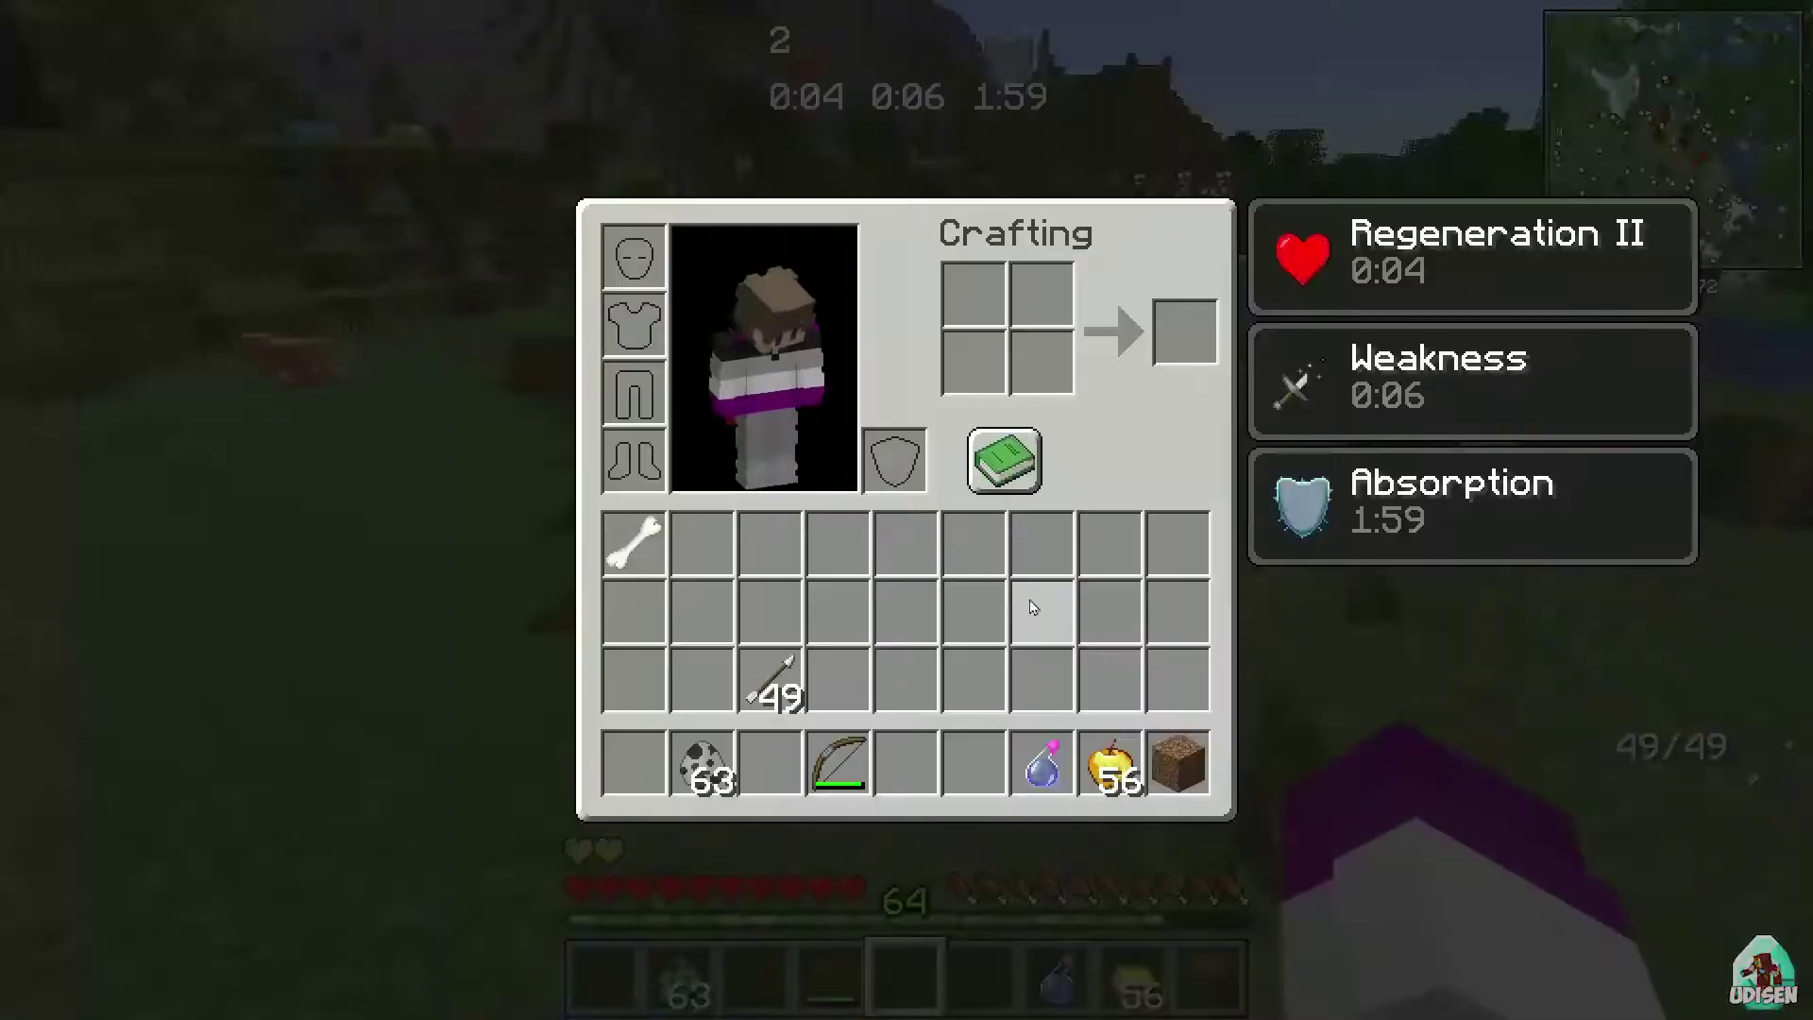
pyautogui.press('e')
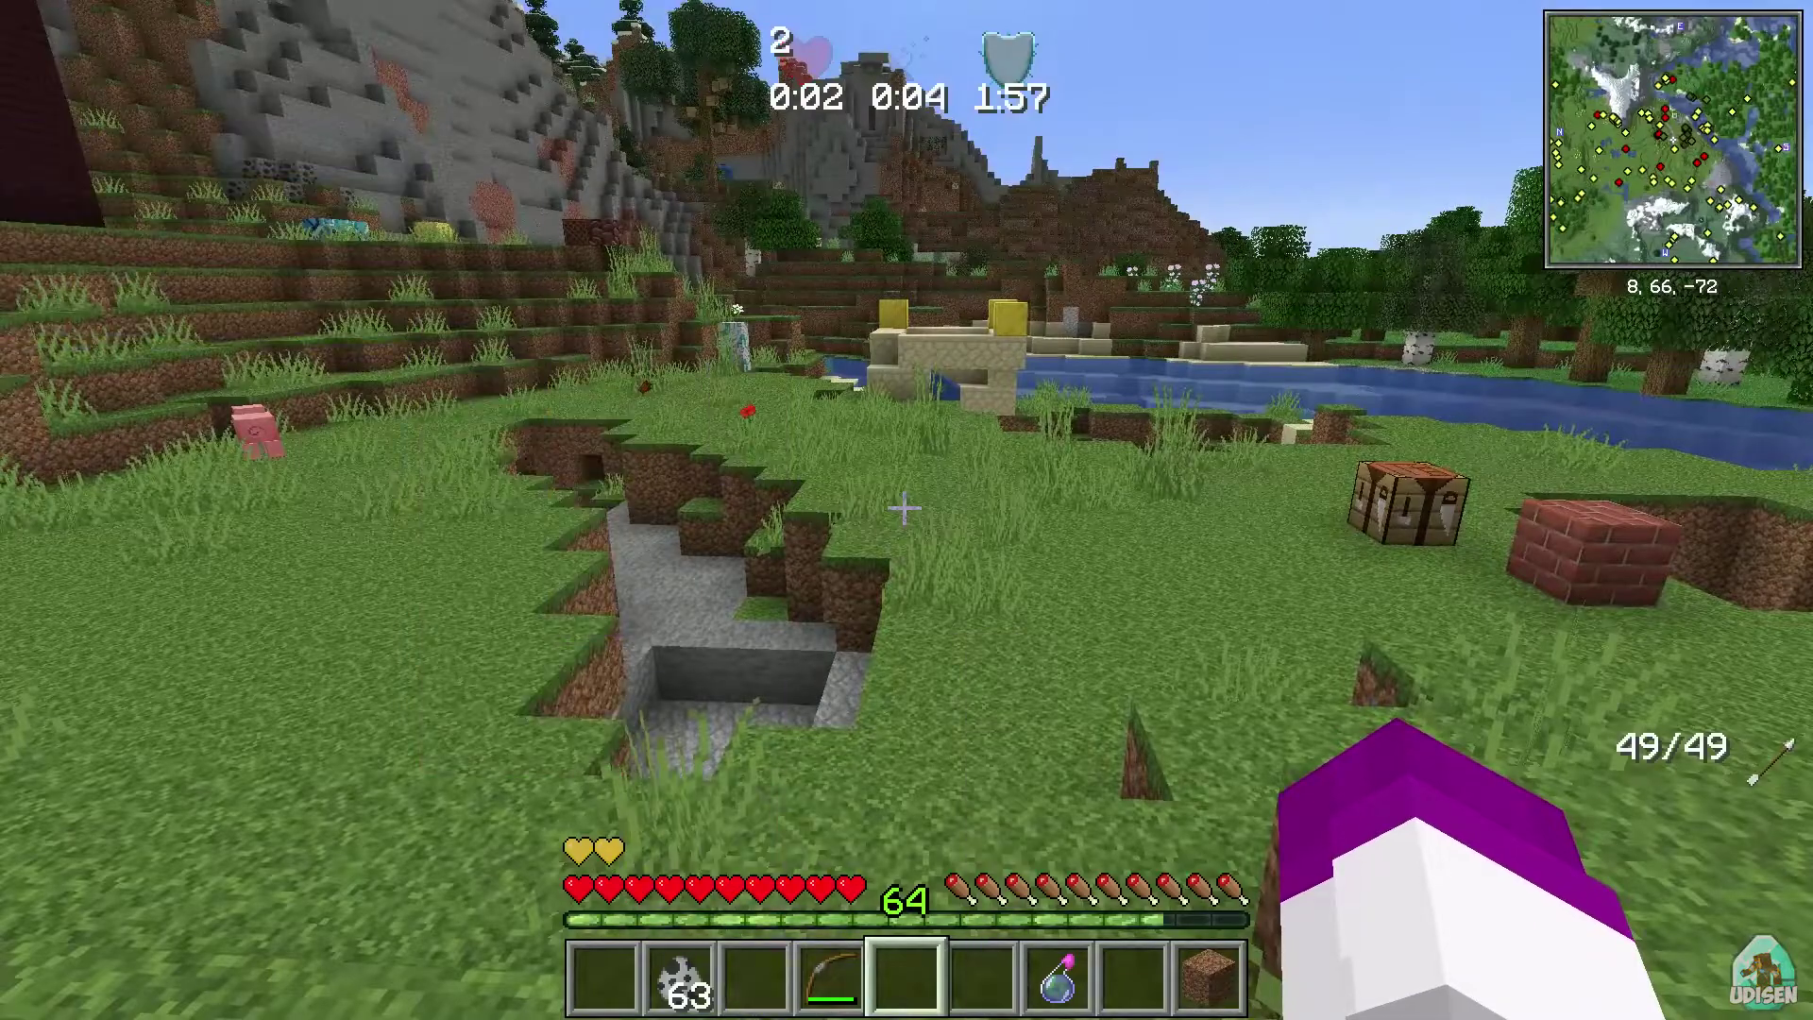
pyautogui.press('e')
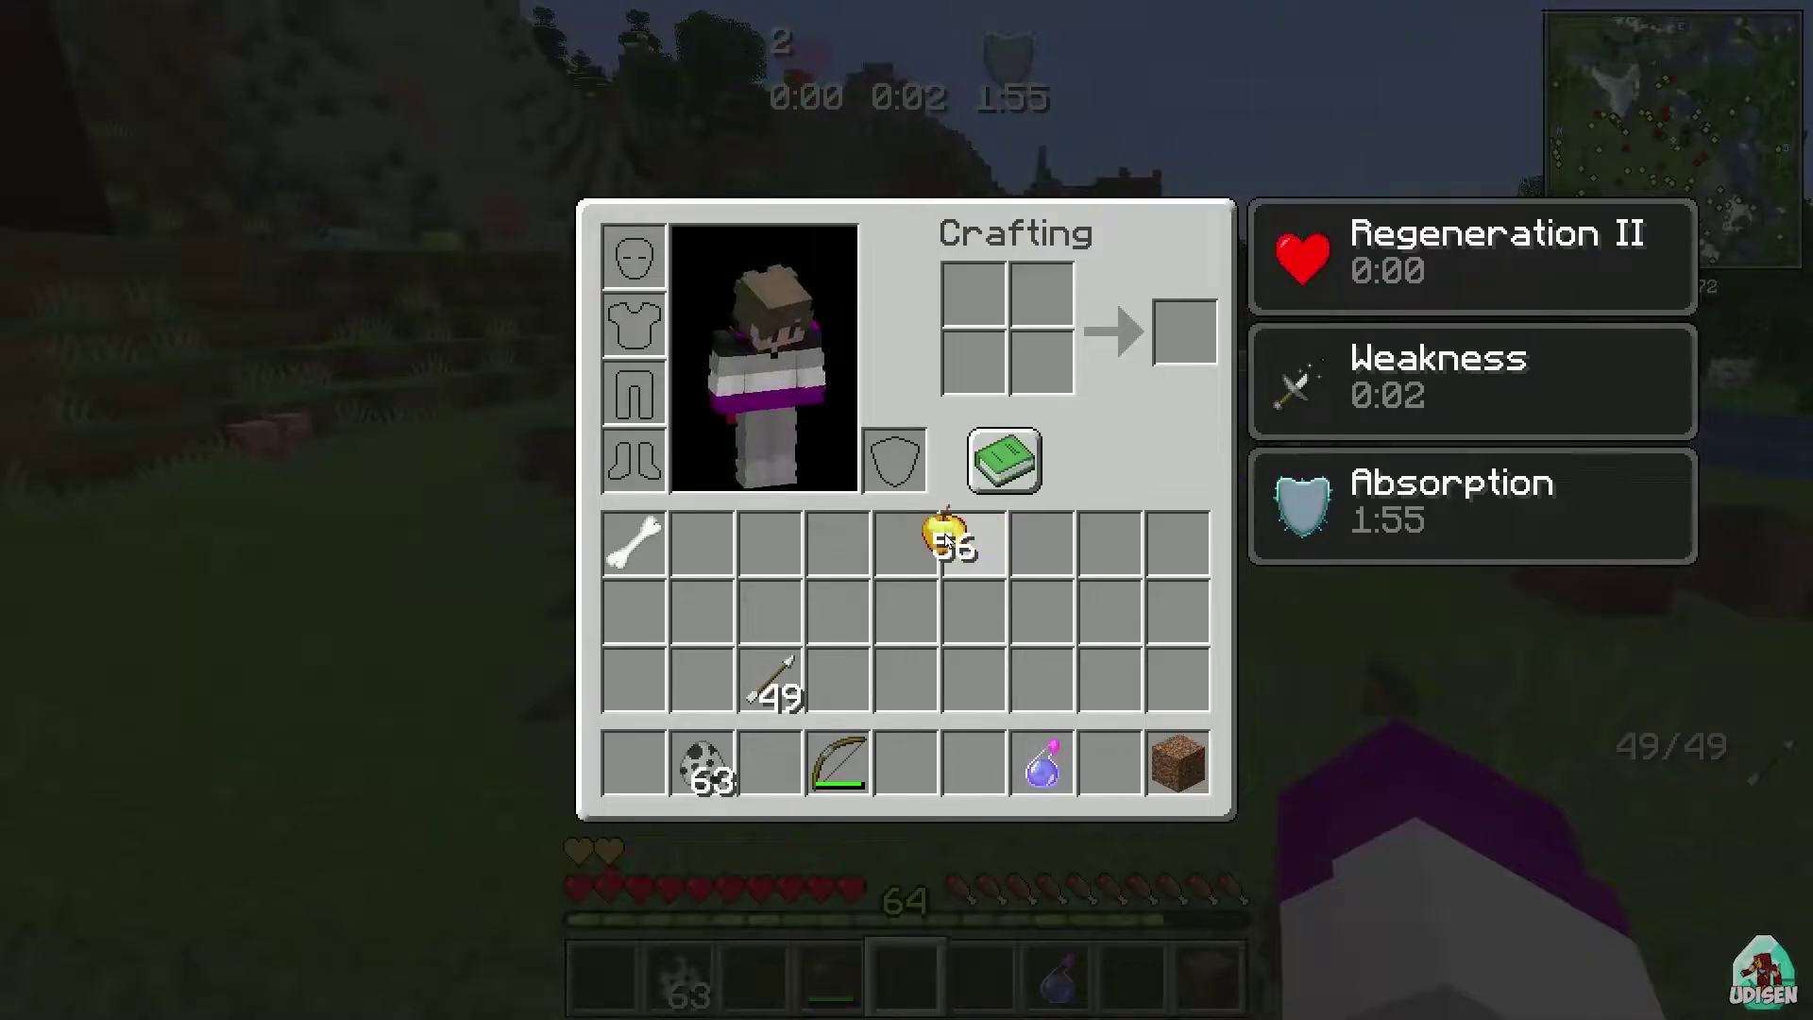
pyautogui.click(942, 540)
pyautogui.press('e')
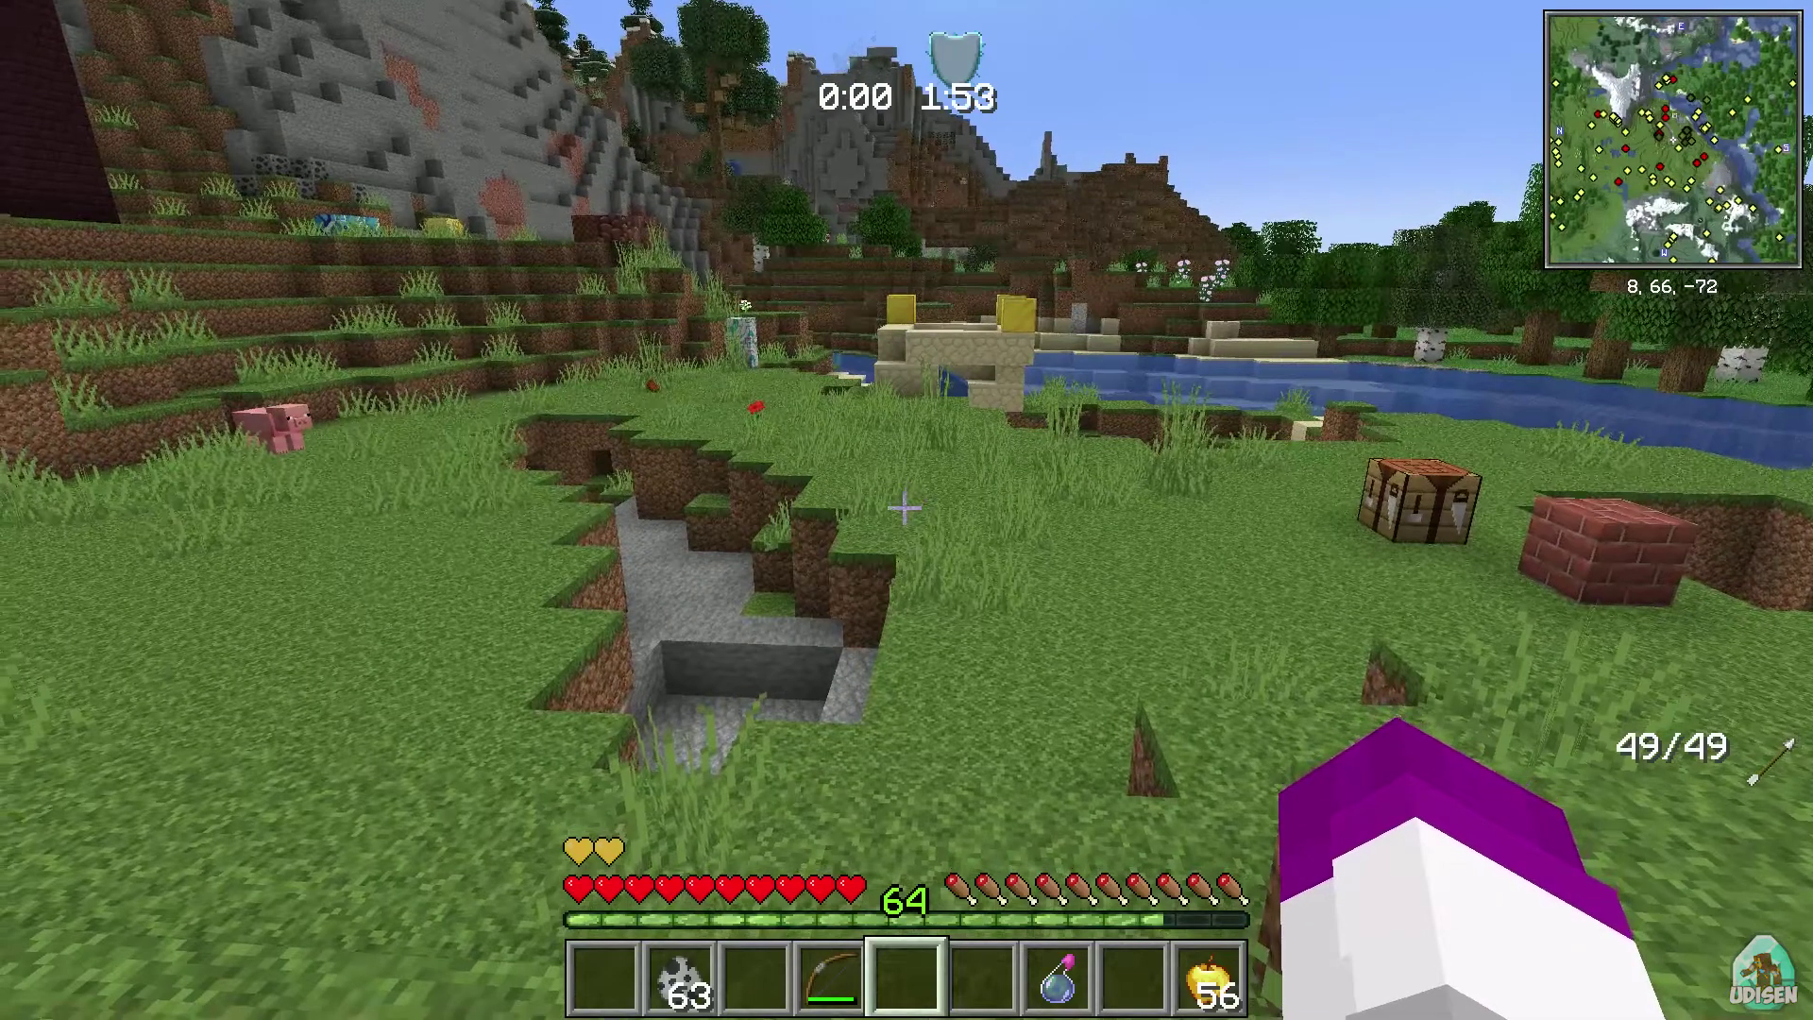
# Step: Eat a golden apple from the ninth hotbar slot and return to the empty fifth slot
pyautogui.press('9')
pyautogui.rightClick(904, 508)
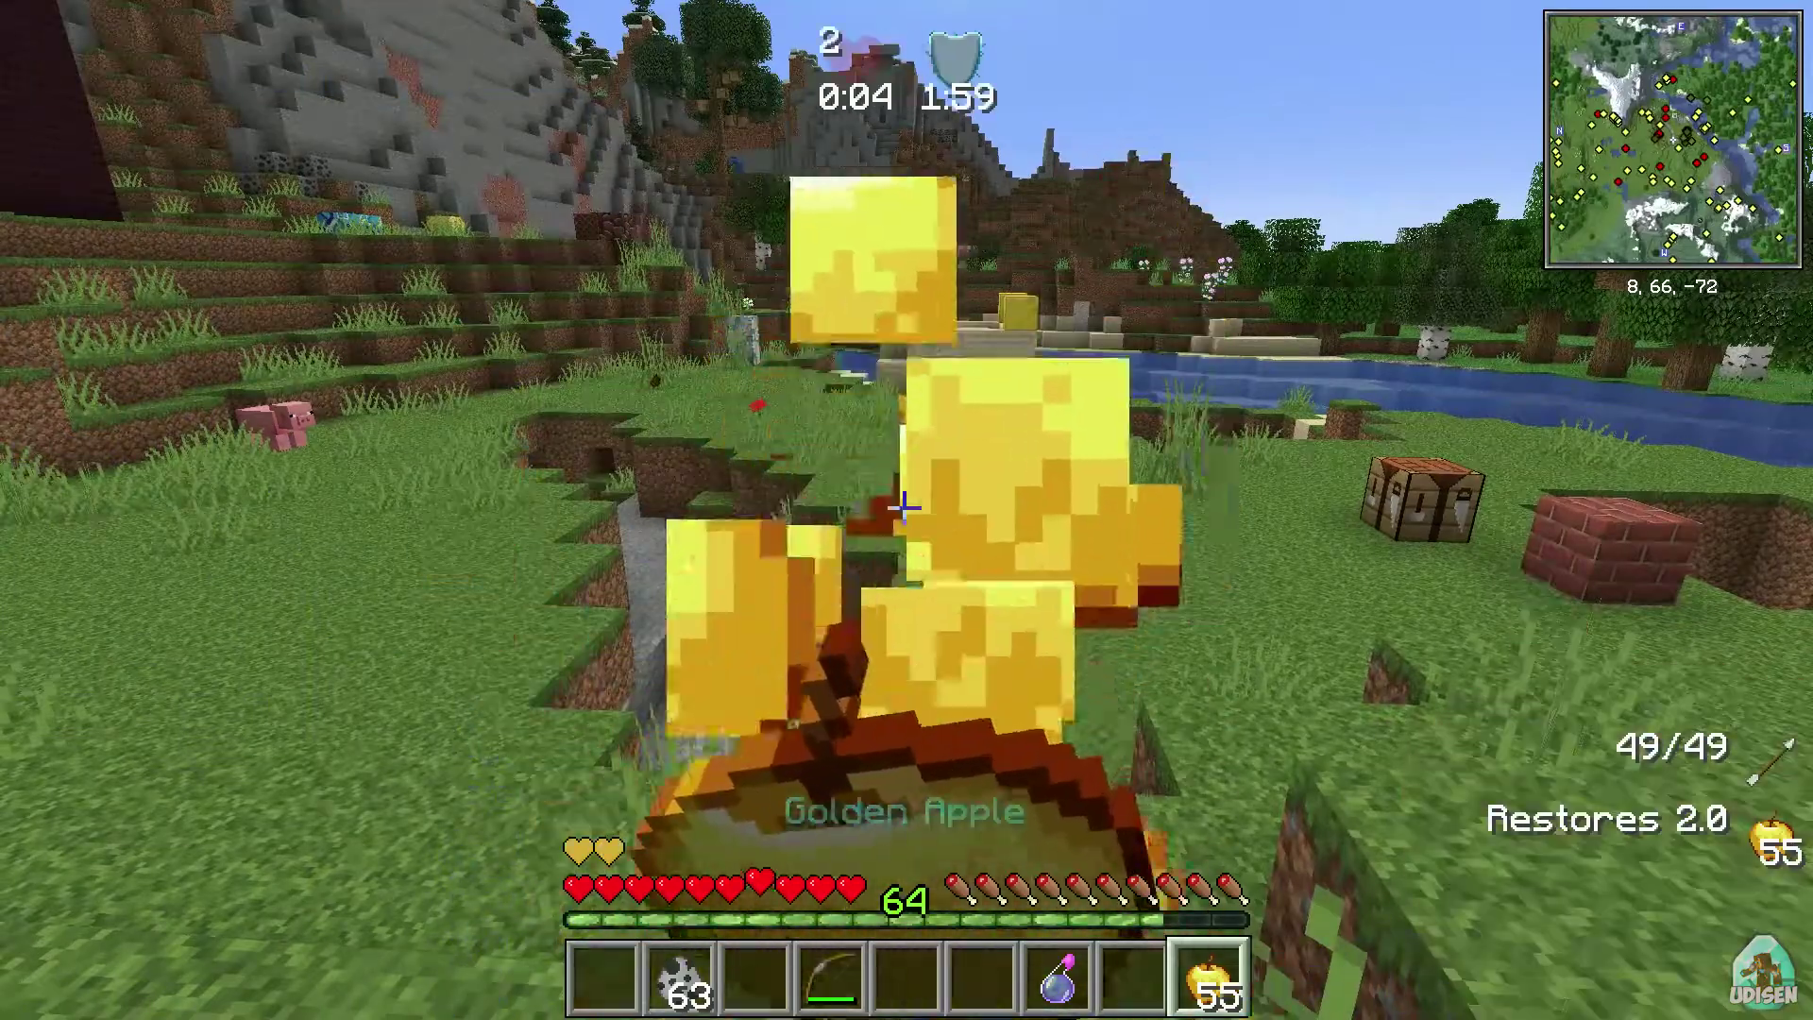
pyautogui.press('5')
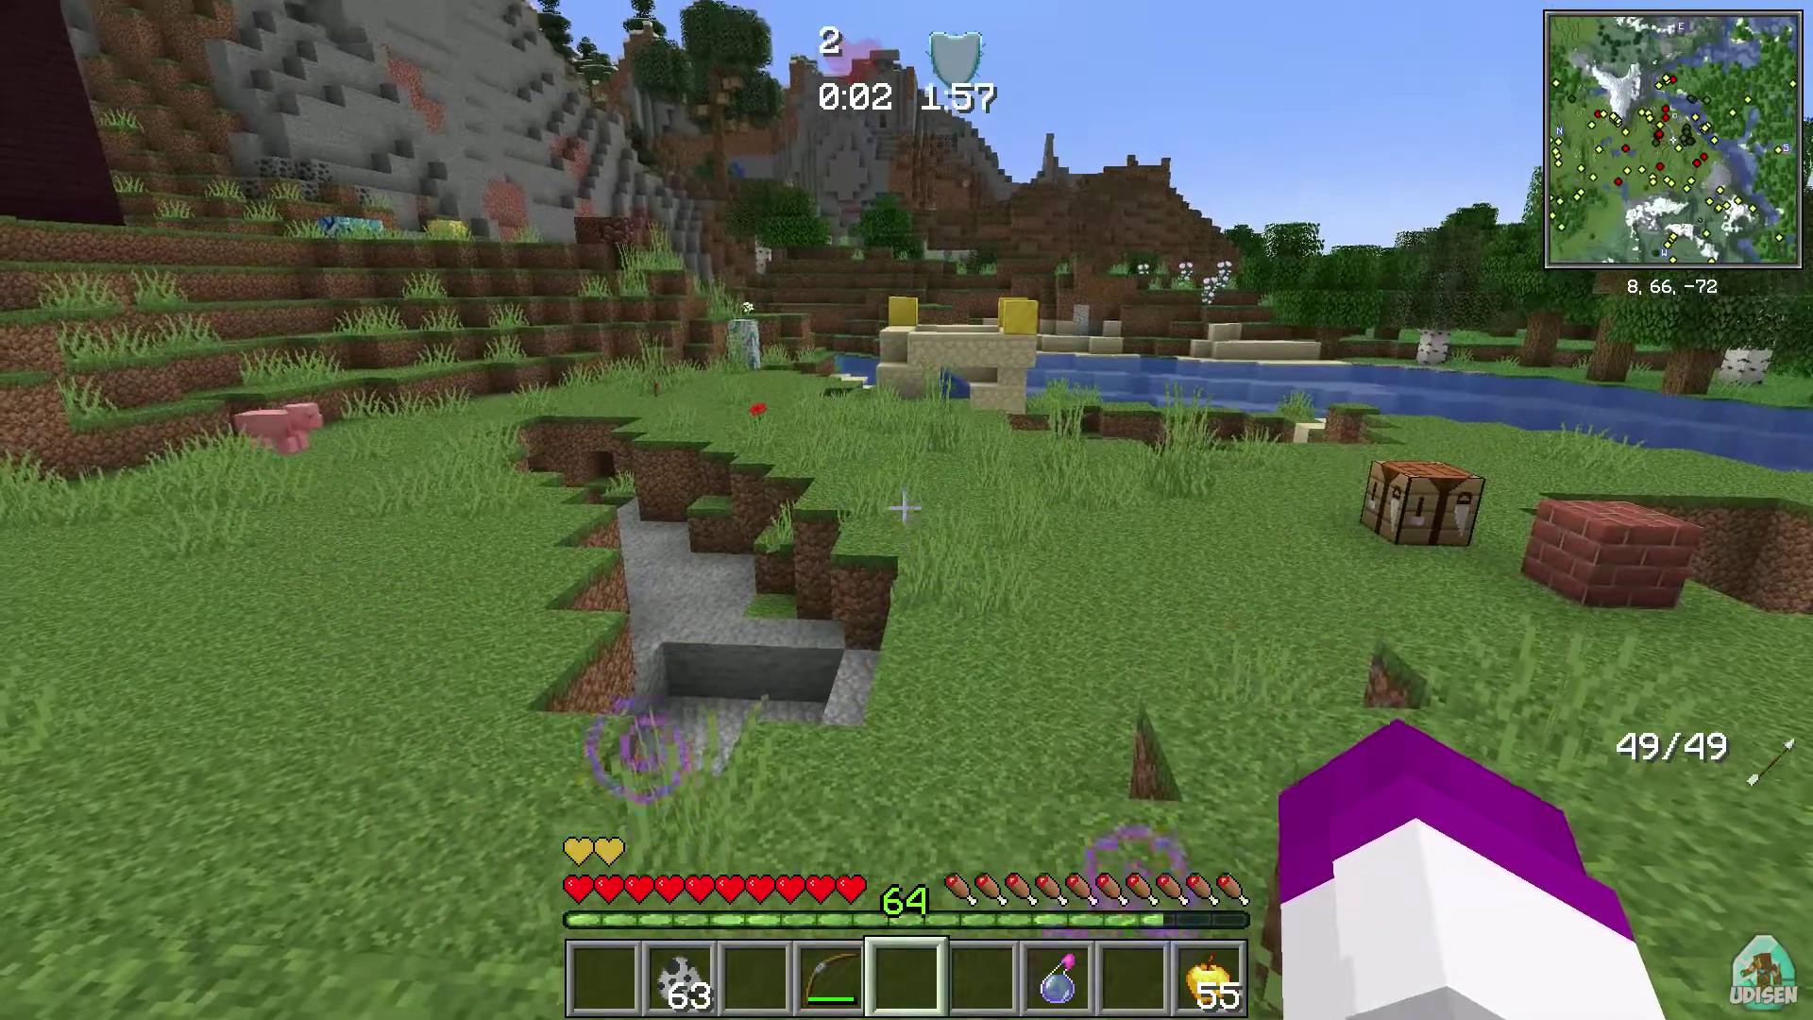
# Step: Enter the Better PvP edit mode and try moving the potion status display down and back to the upper edge
pyautogui.press('y')
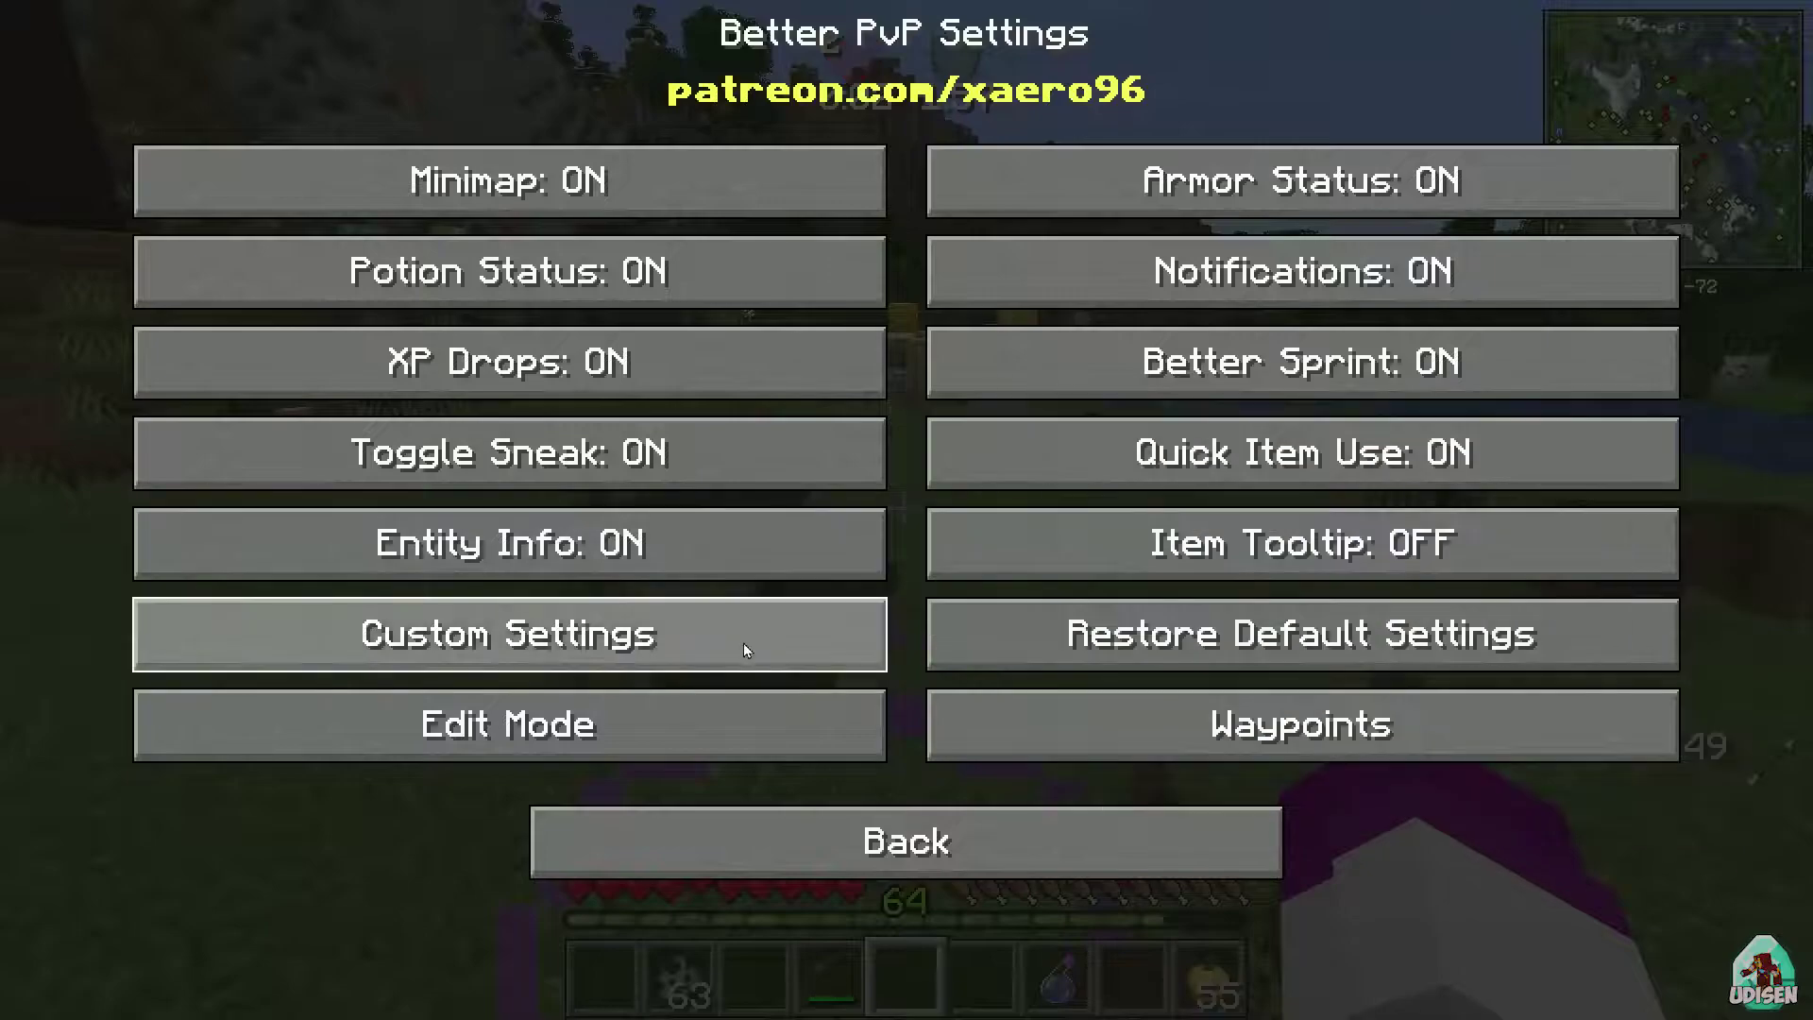
pyautogui.moveTo(465, 428)
pyautogui.click(527, 725)
pyautogui.moveTo(1001, 285); pyautogui.dragTo(190, 366)
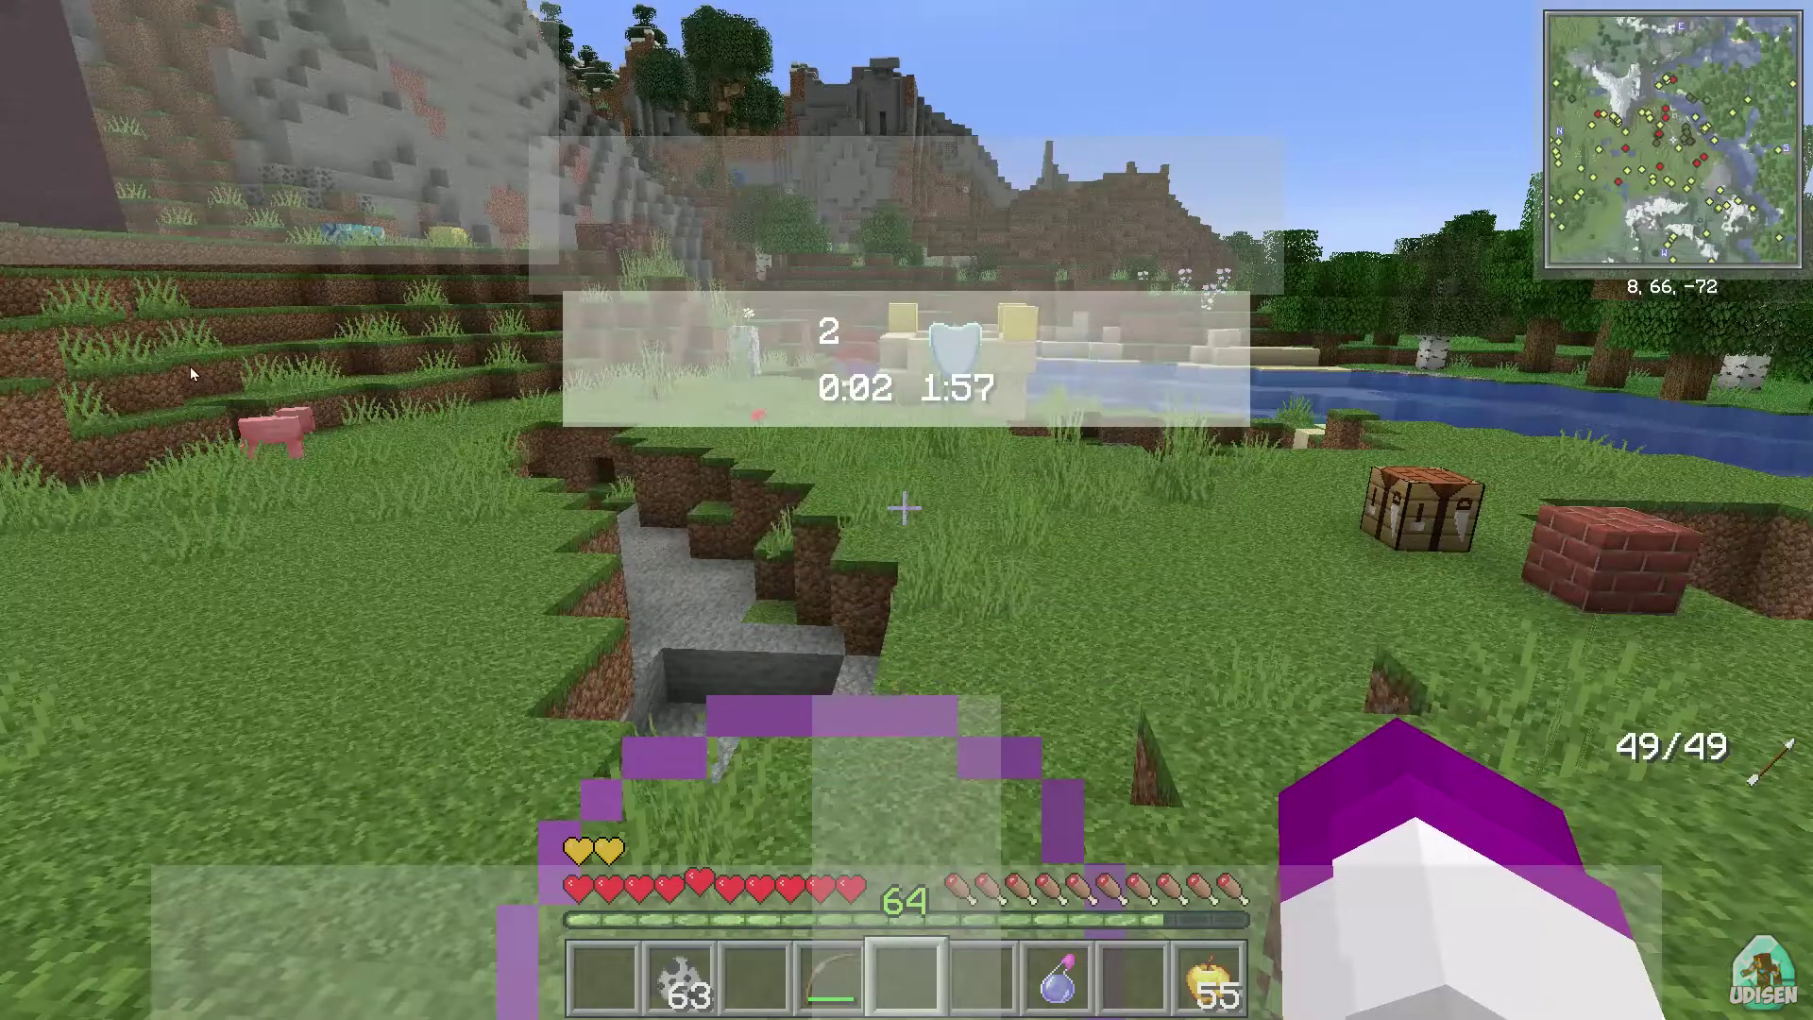
pyautogui.moveTo(948, 401); pyautogui.dragTo(1154, 38)
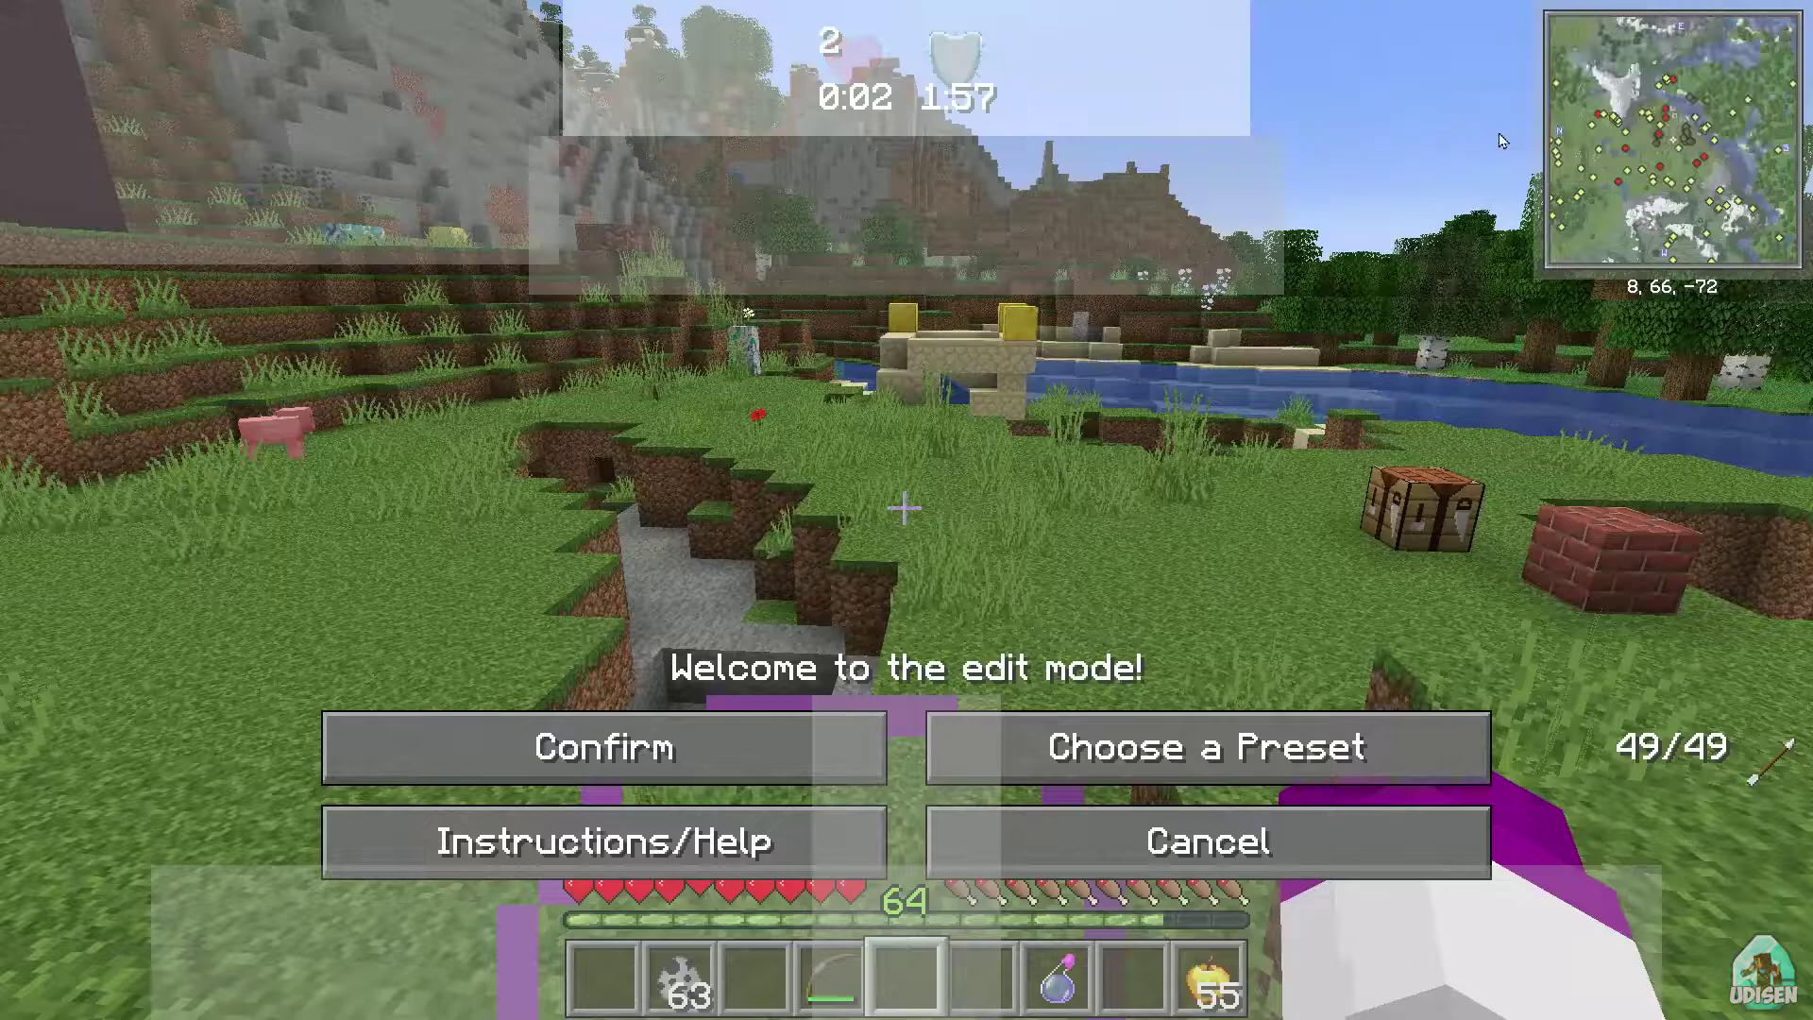
# Step: Move the minimap to the upper-left corner of the HUD, confirm the layout and return to the game
pyautogui.moveTo(1701, 107); pyautogui.dragTo(166, 106)
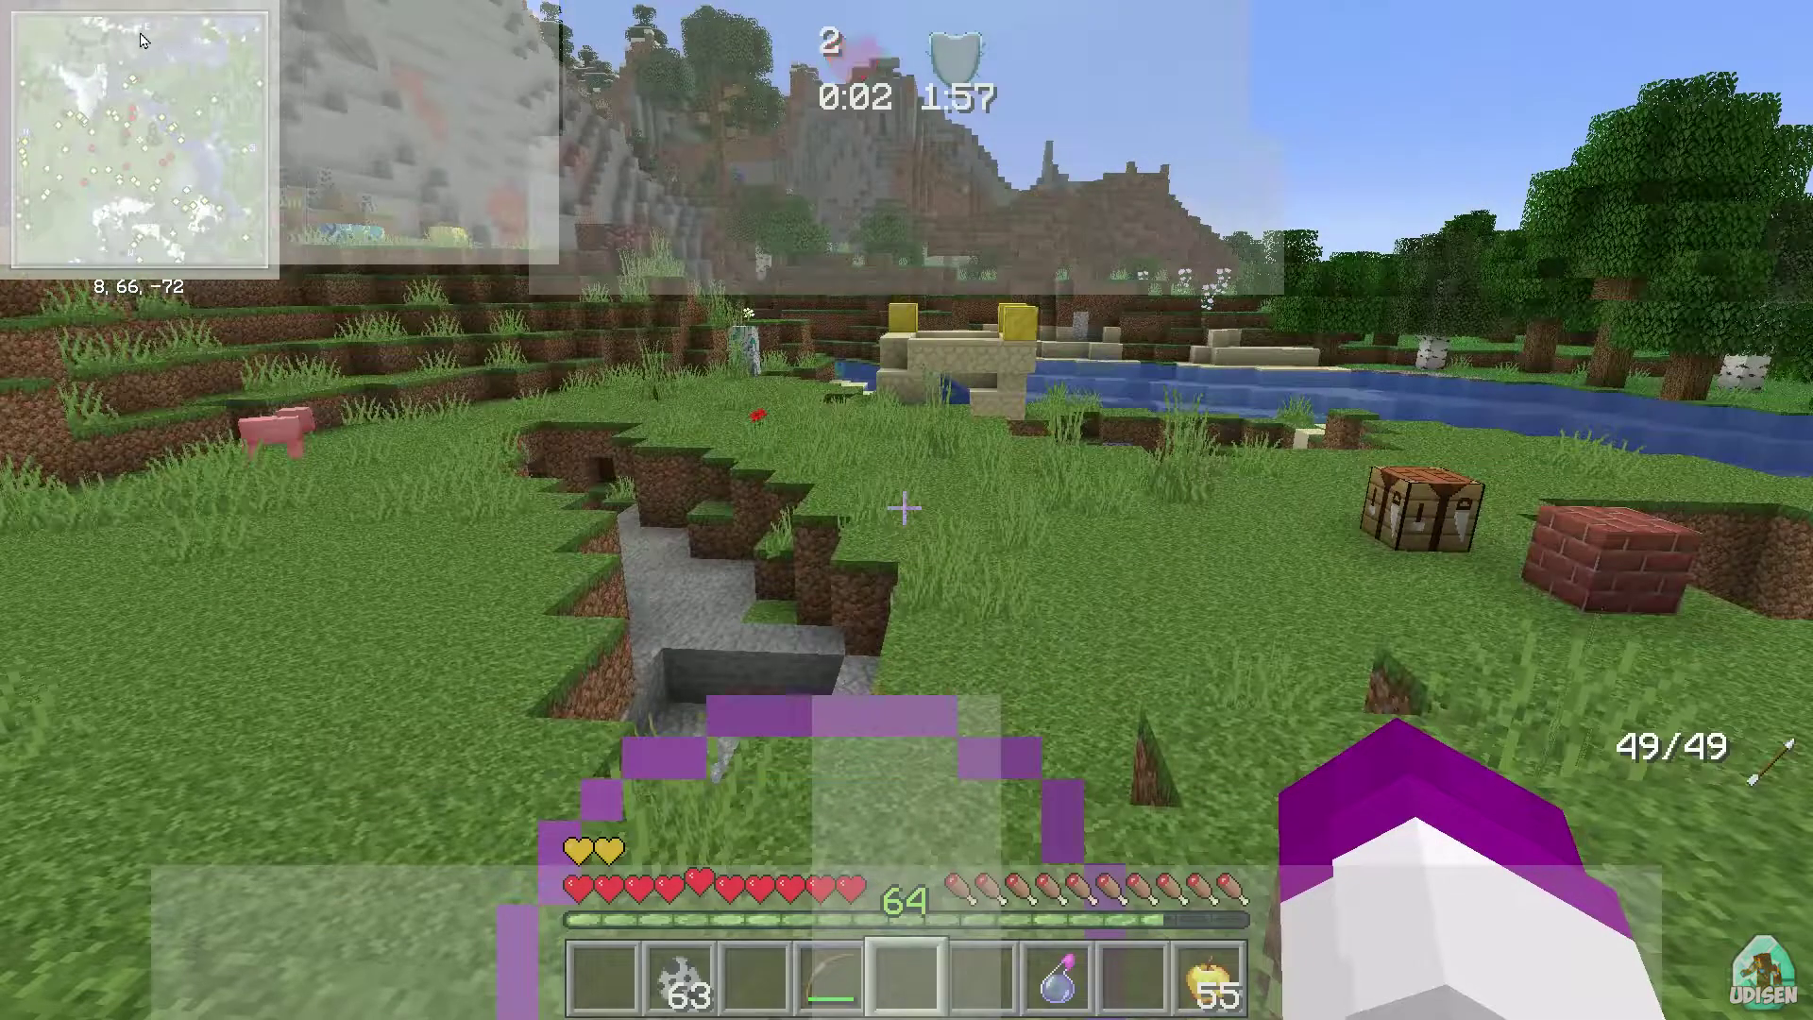
pyautogui.moveTo(155, 34)
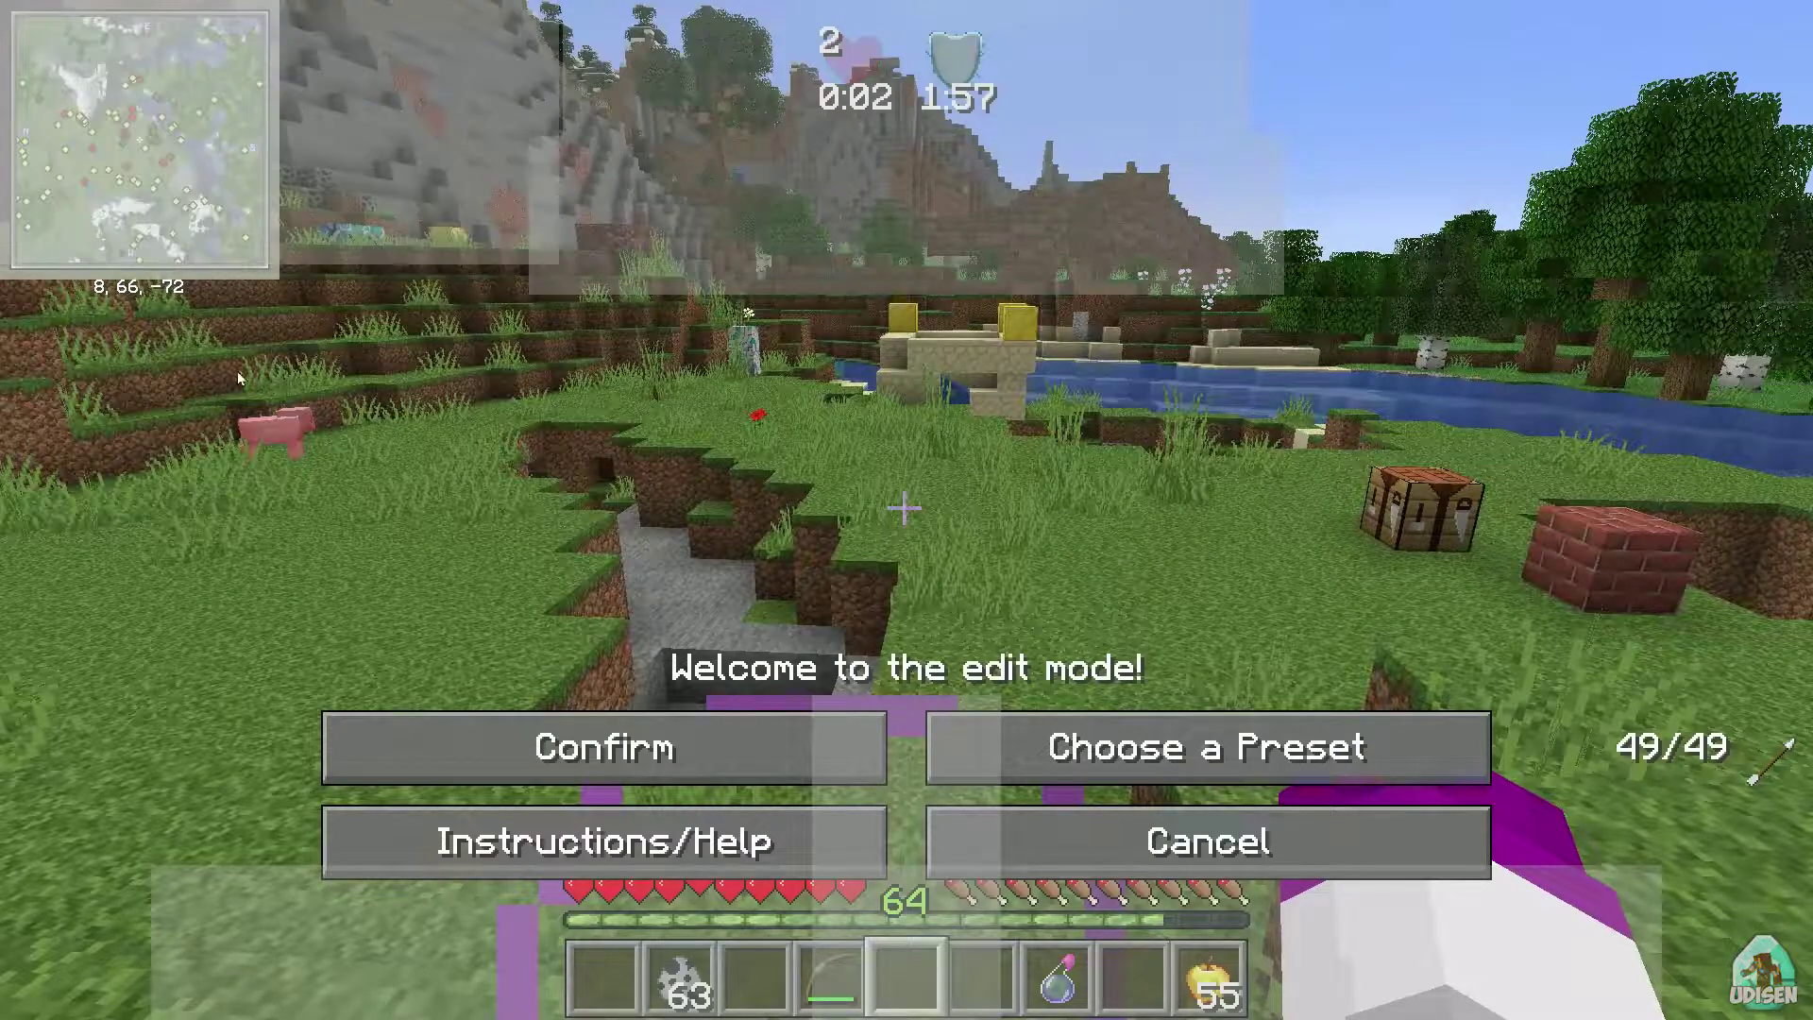
pyautogui.click(576, 725)
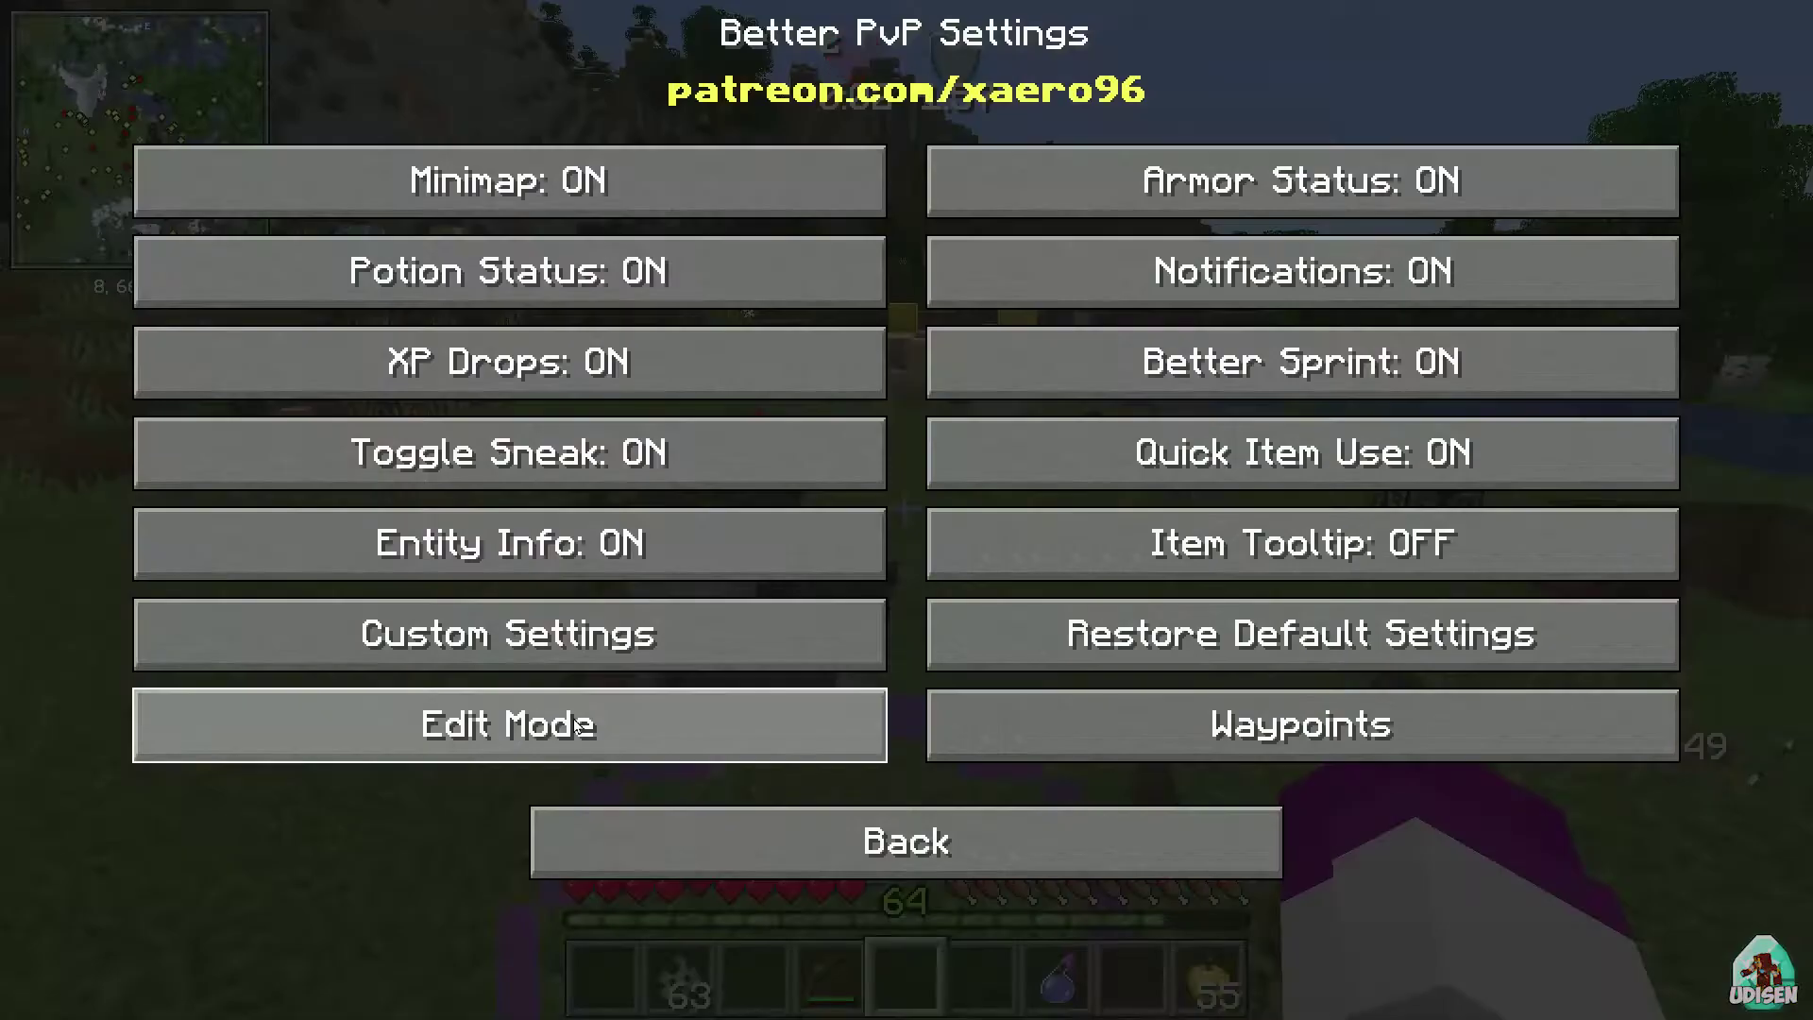
pyautogui.press('Escape')
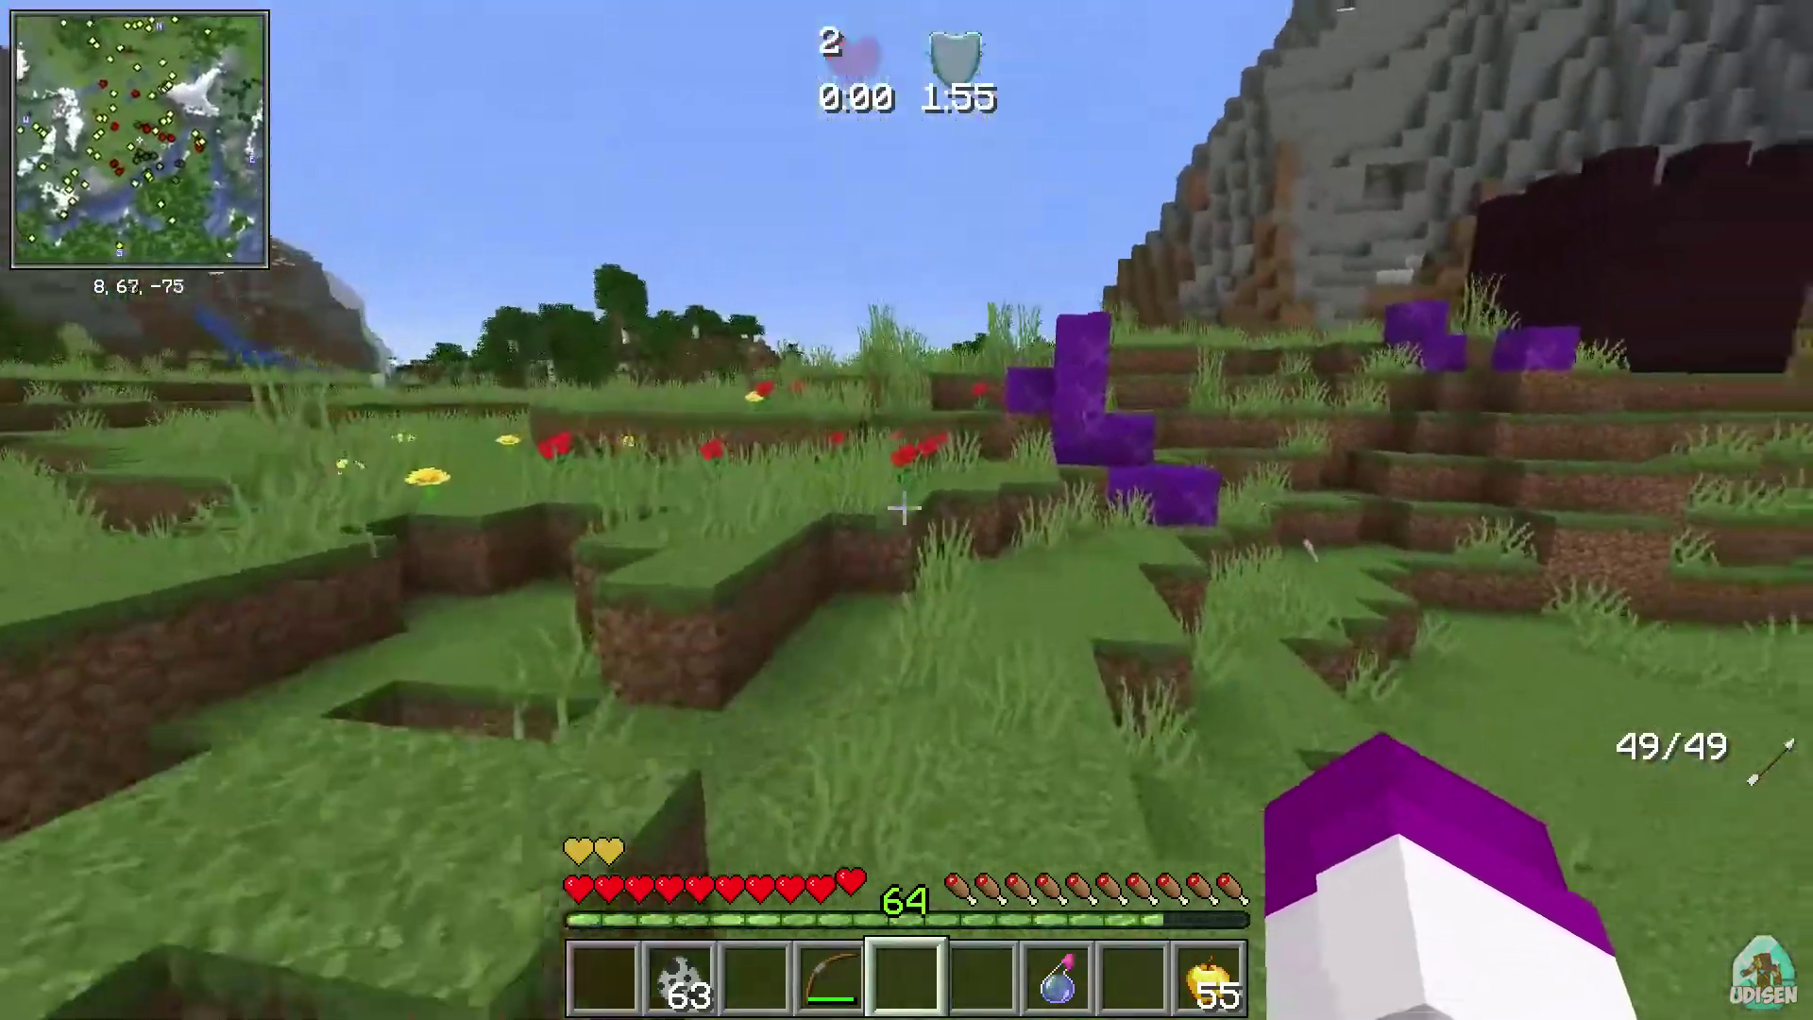
# Step: Walk across the grass past the purple blocks and through the stone pit to the field near the crafting table
pyautogui.press('w')
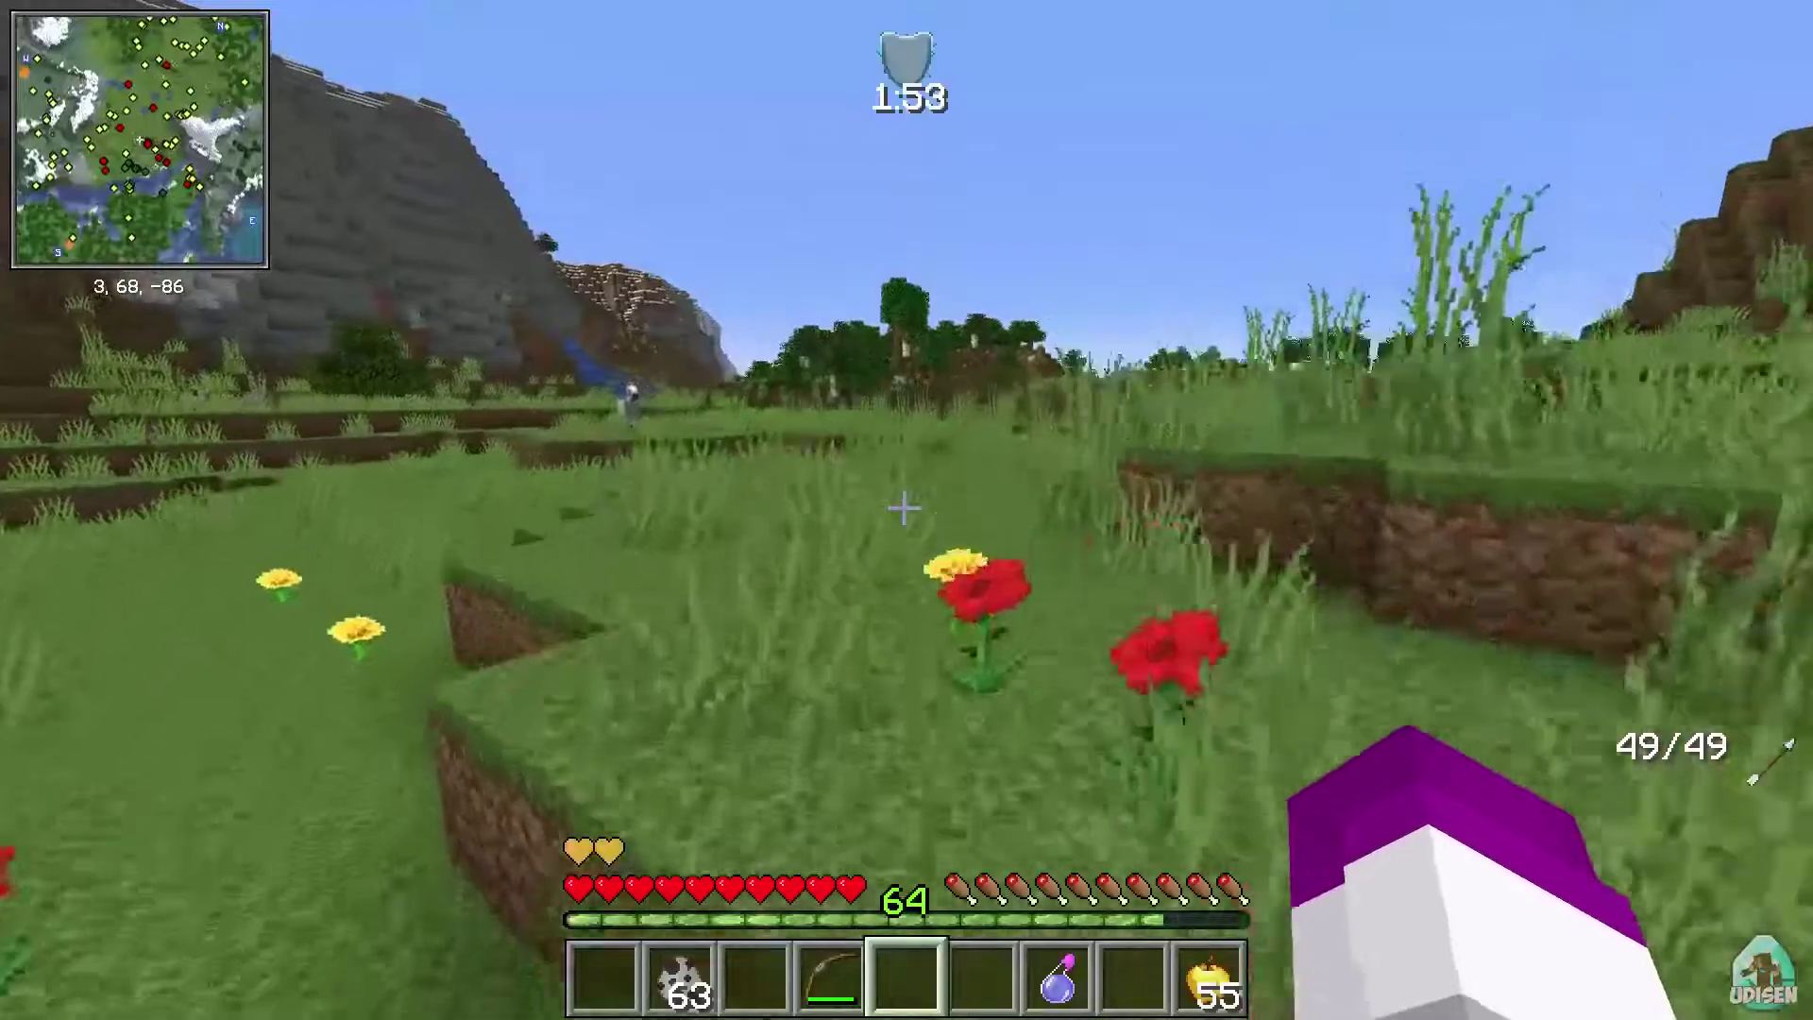
pyautogui.press('w')
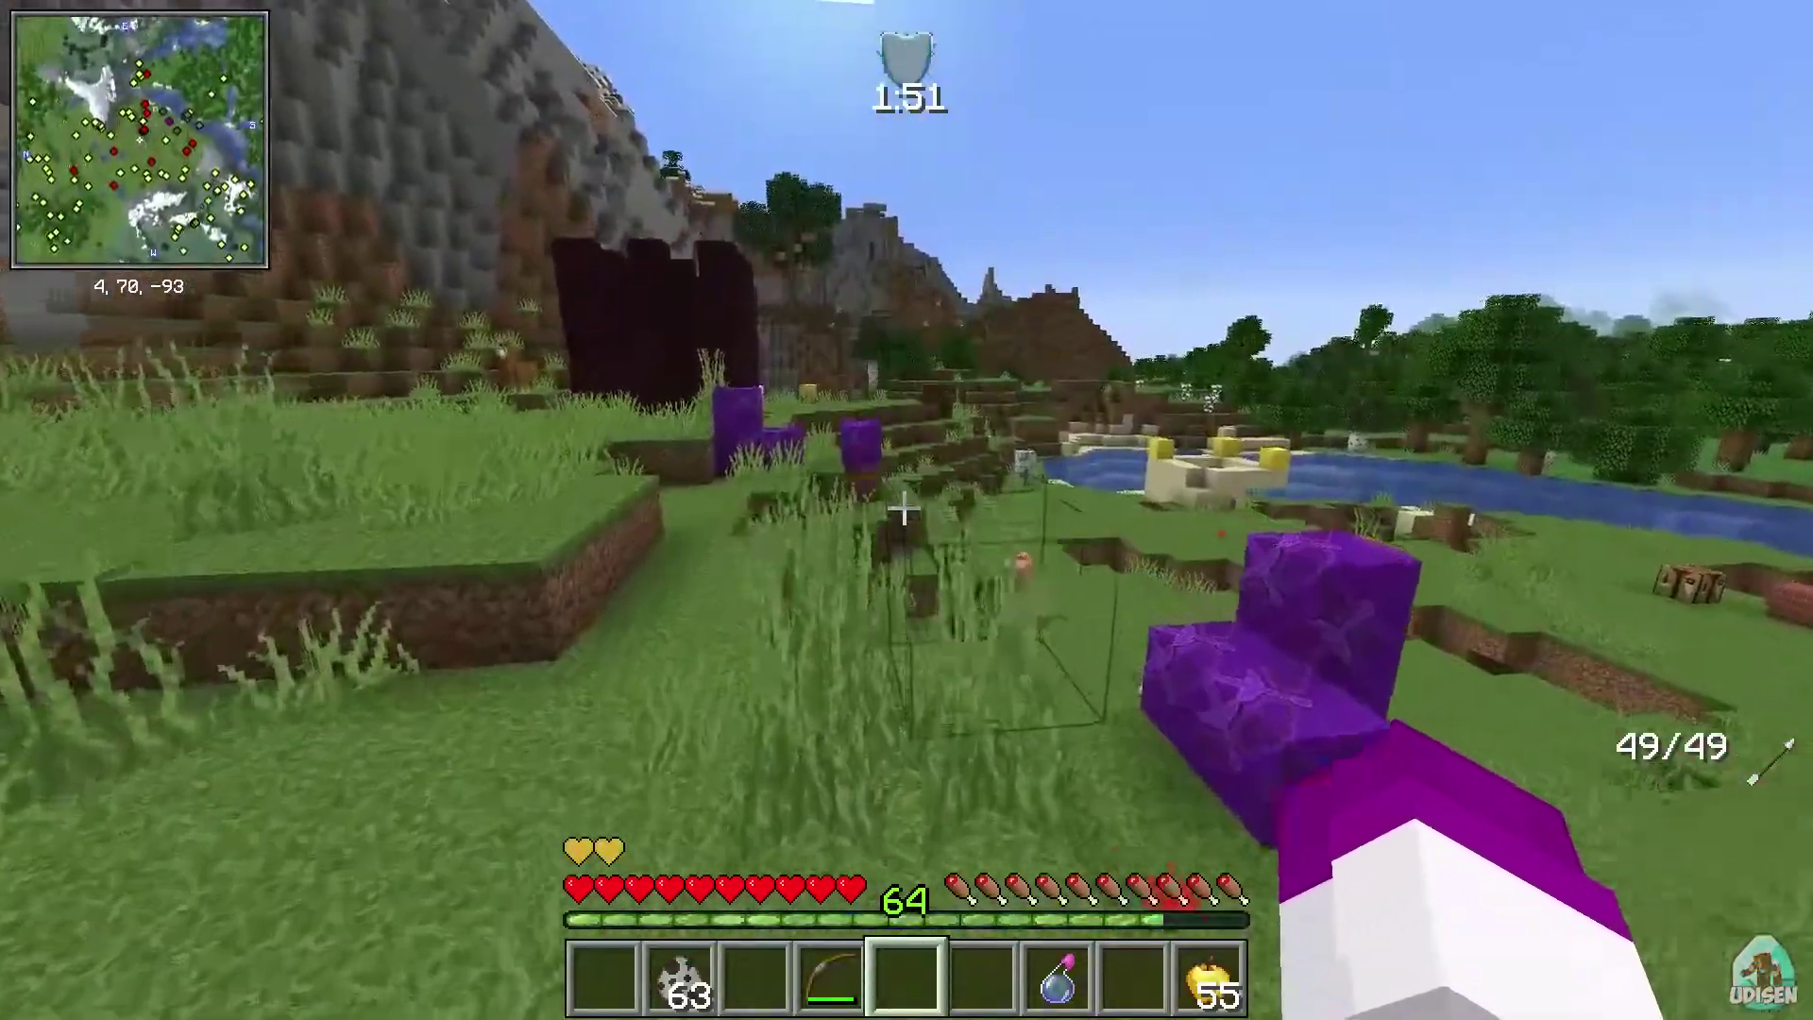
pyautogui.press('w')
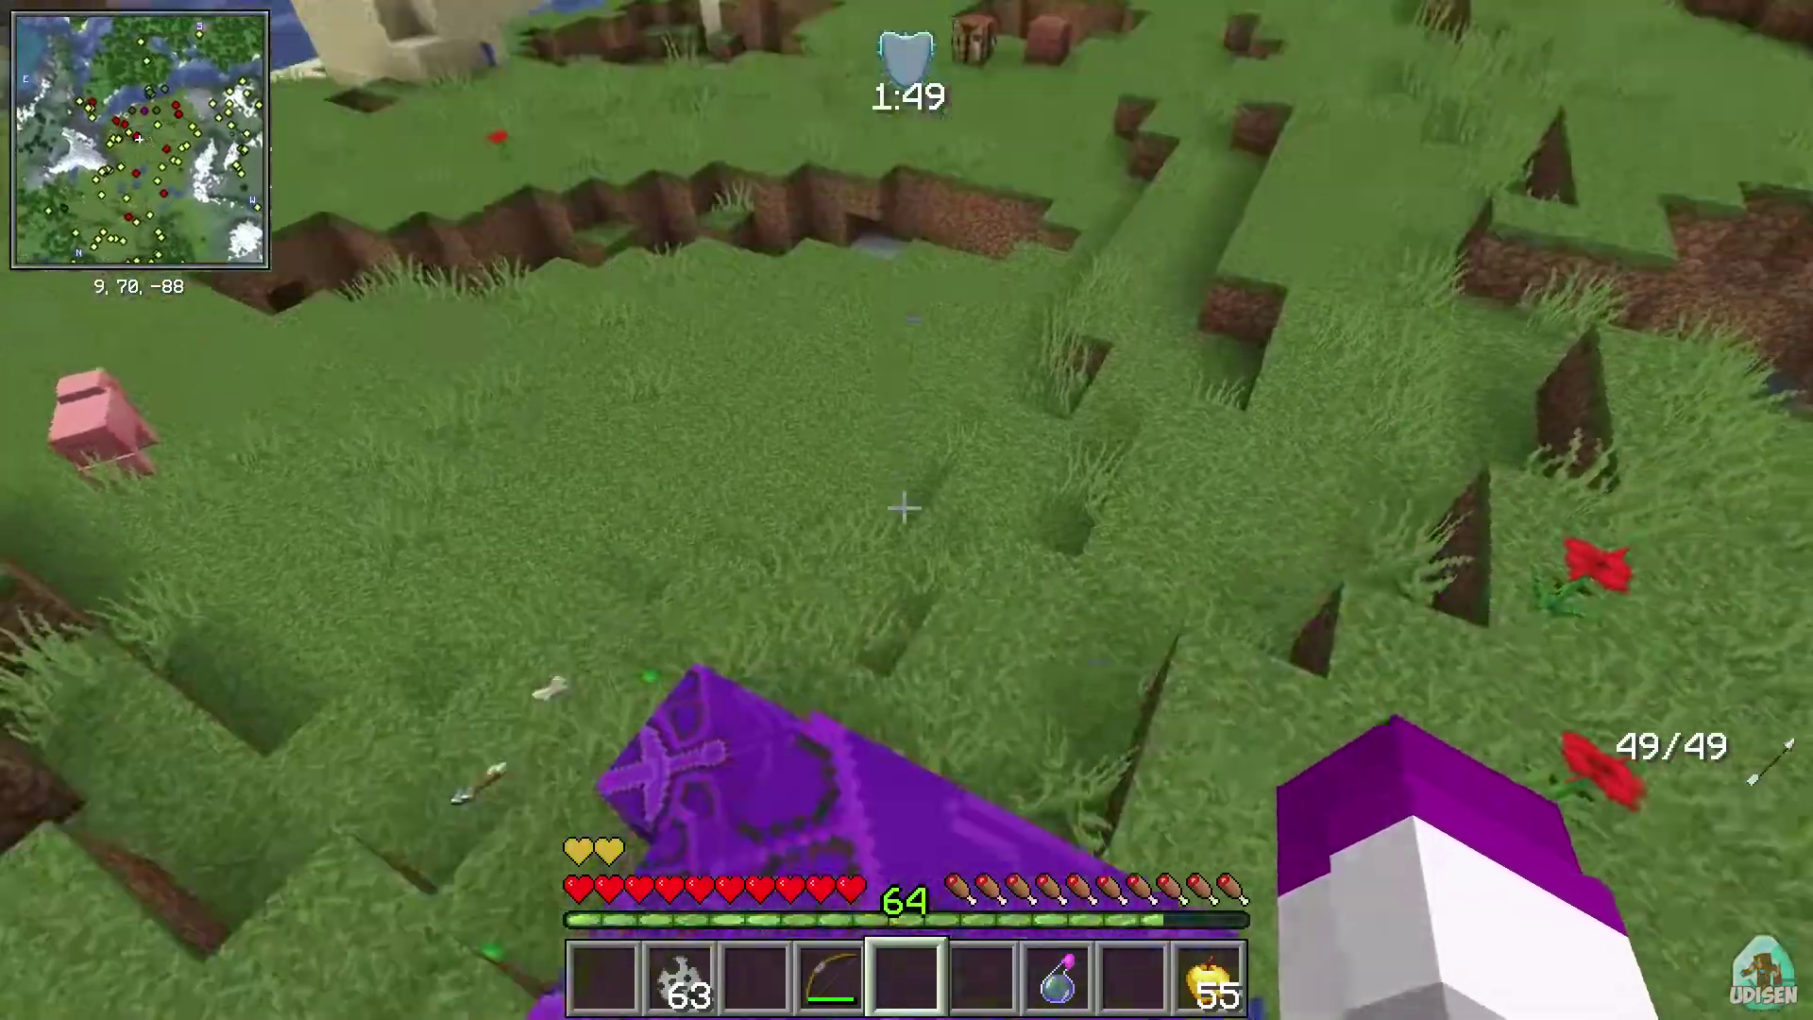
pyautogui.press('w')
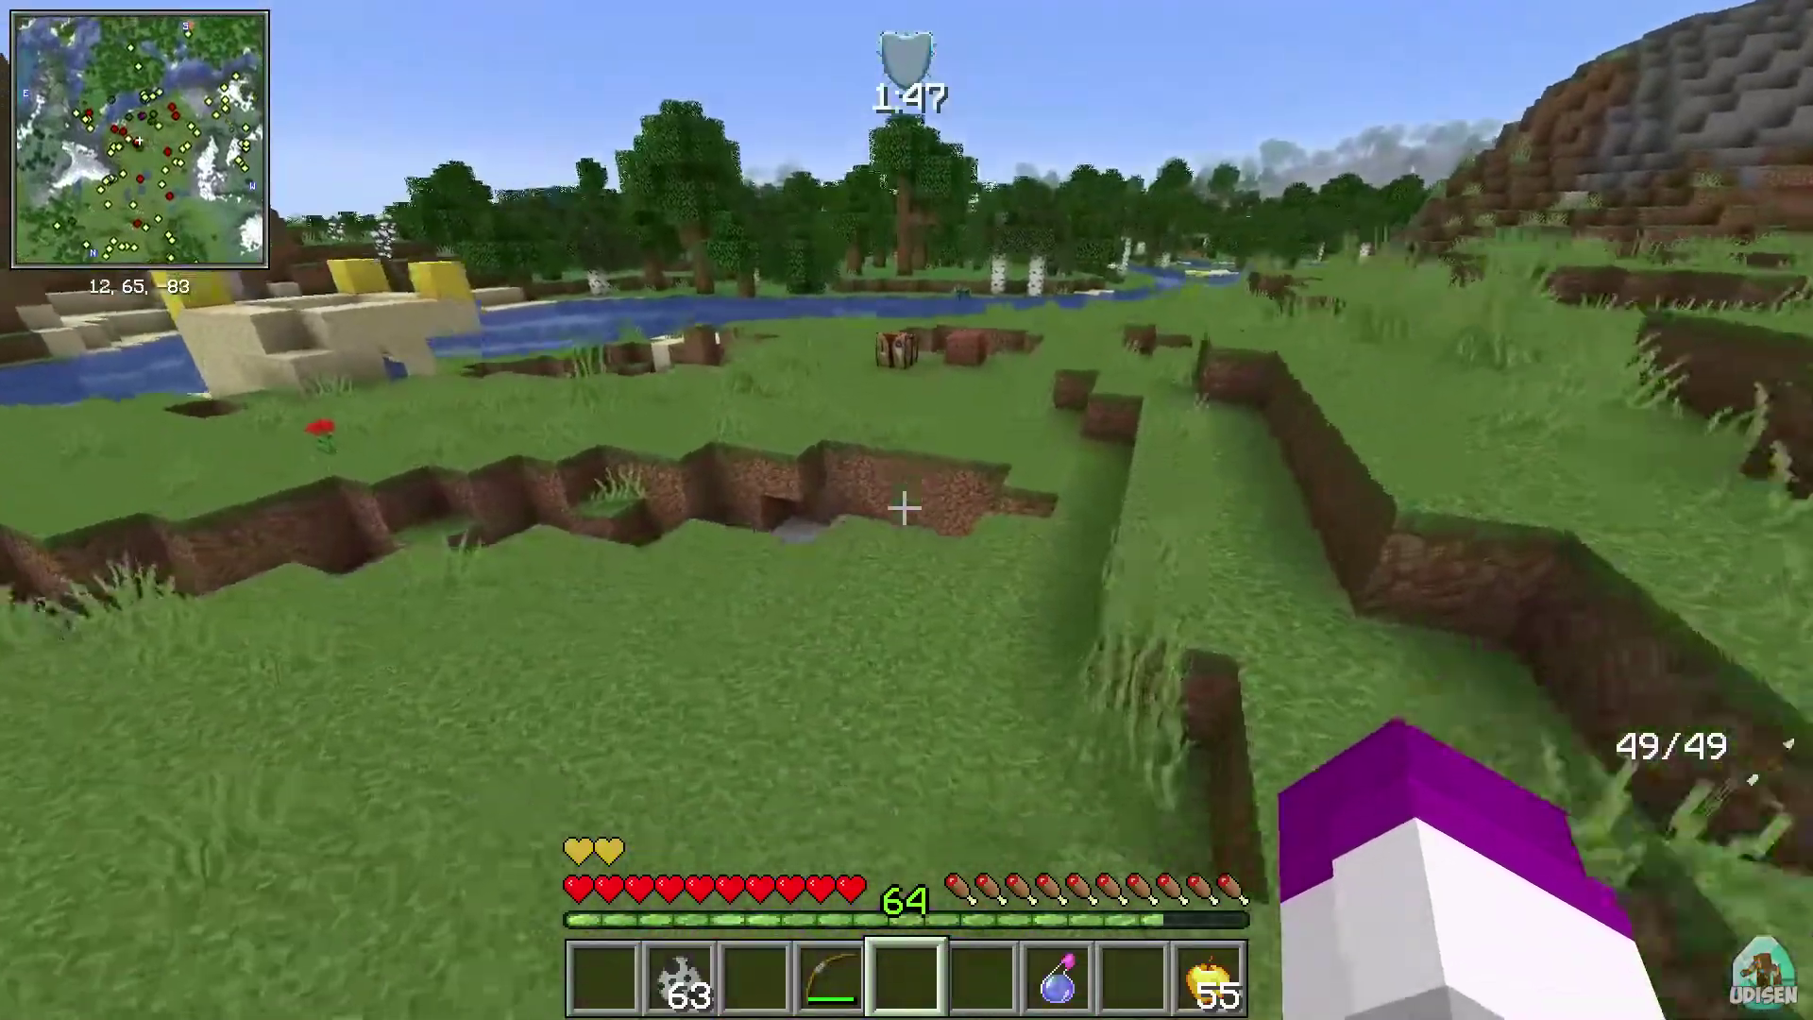
pyautogui.press('w')
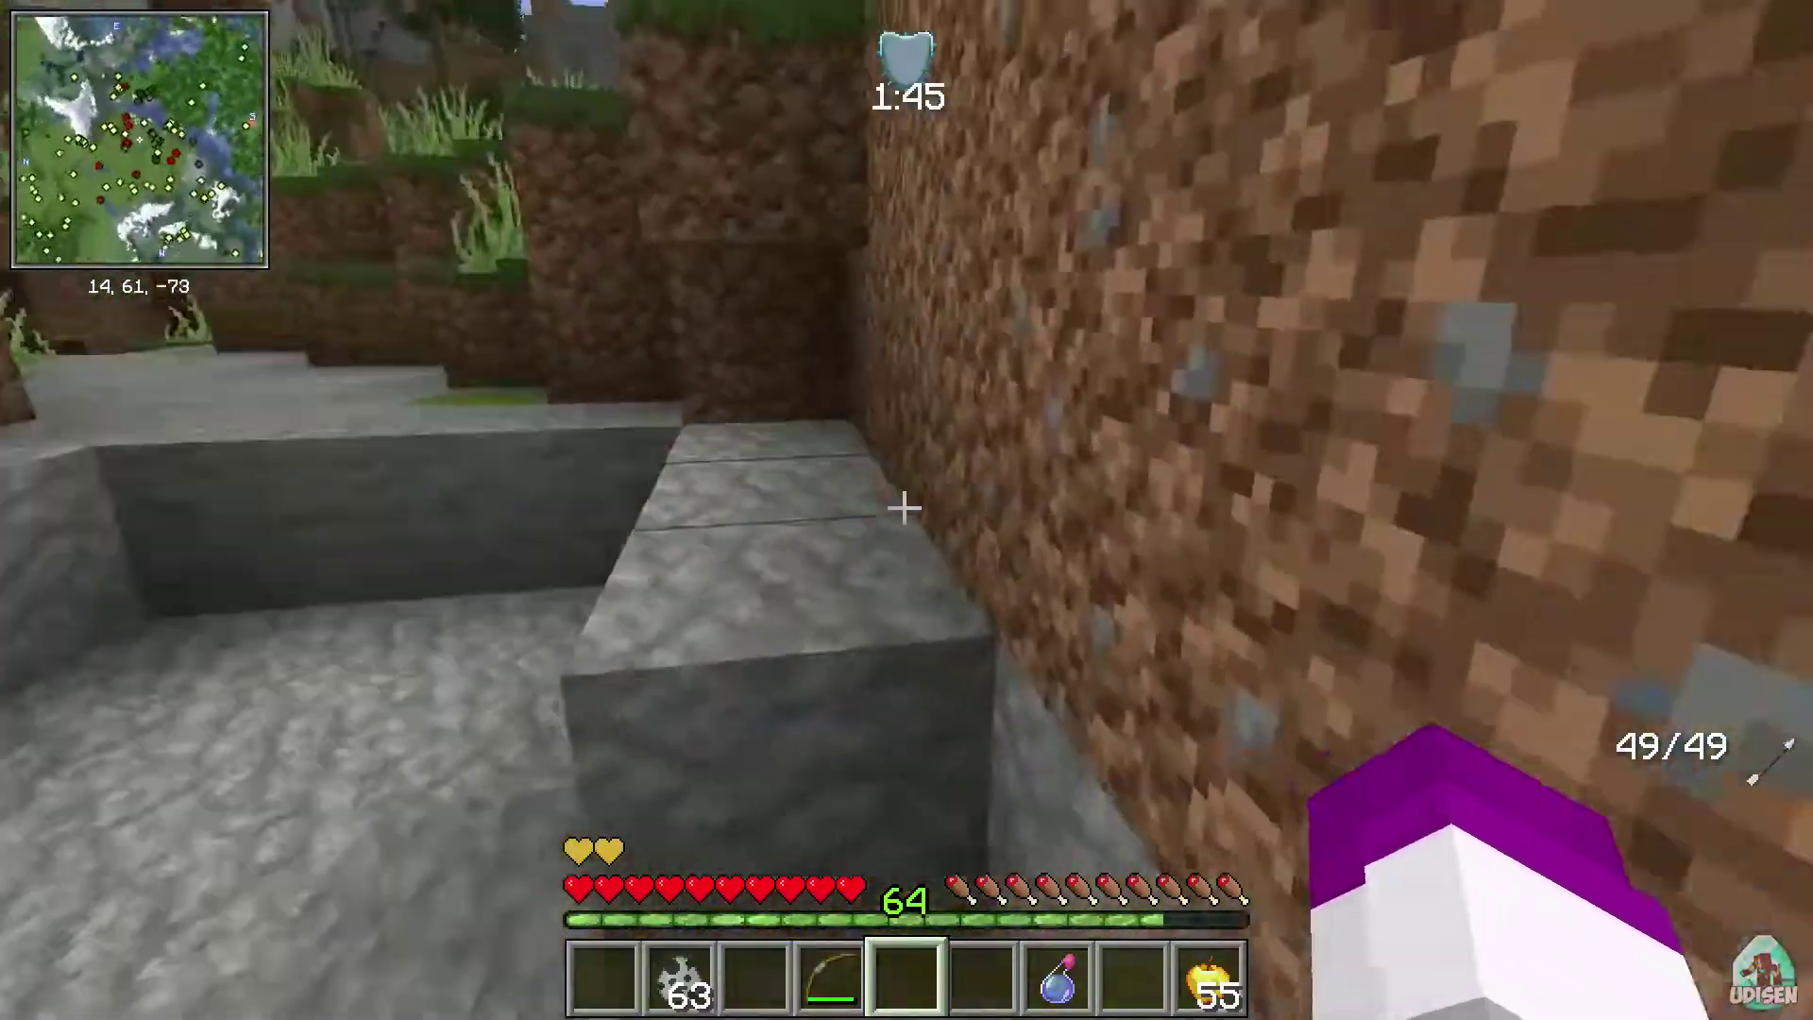
pyautogui.press('w')
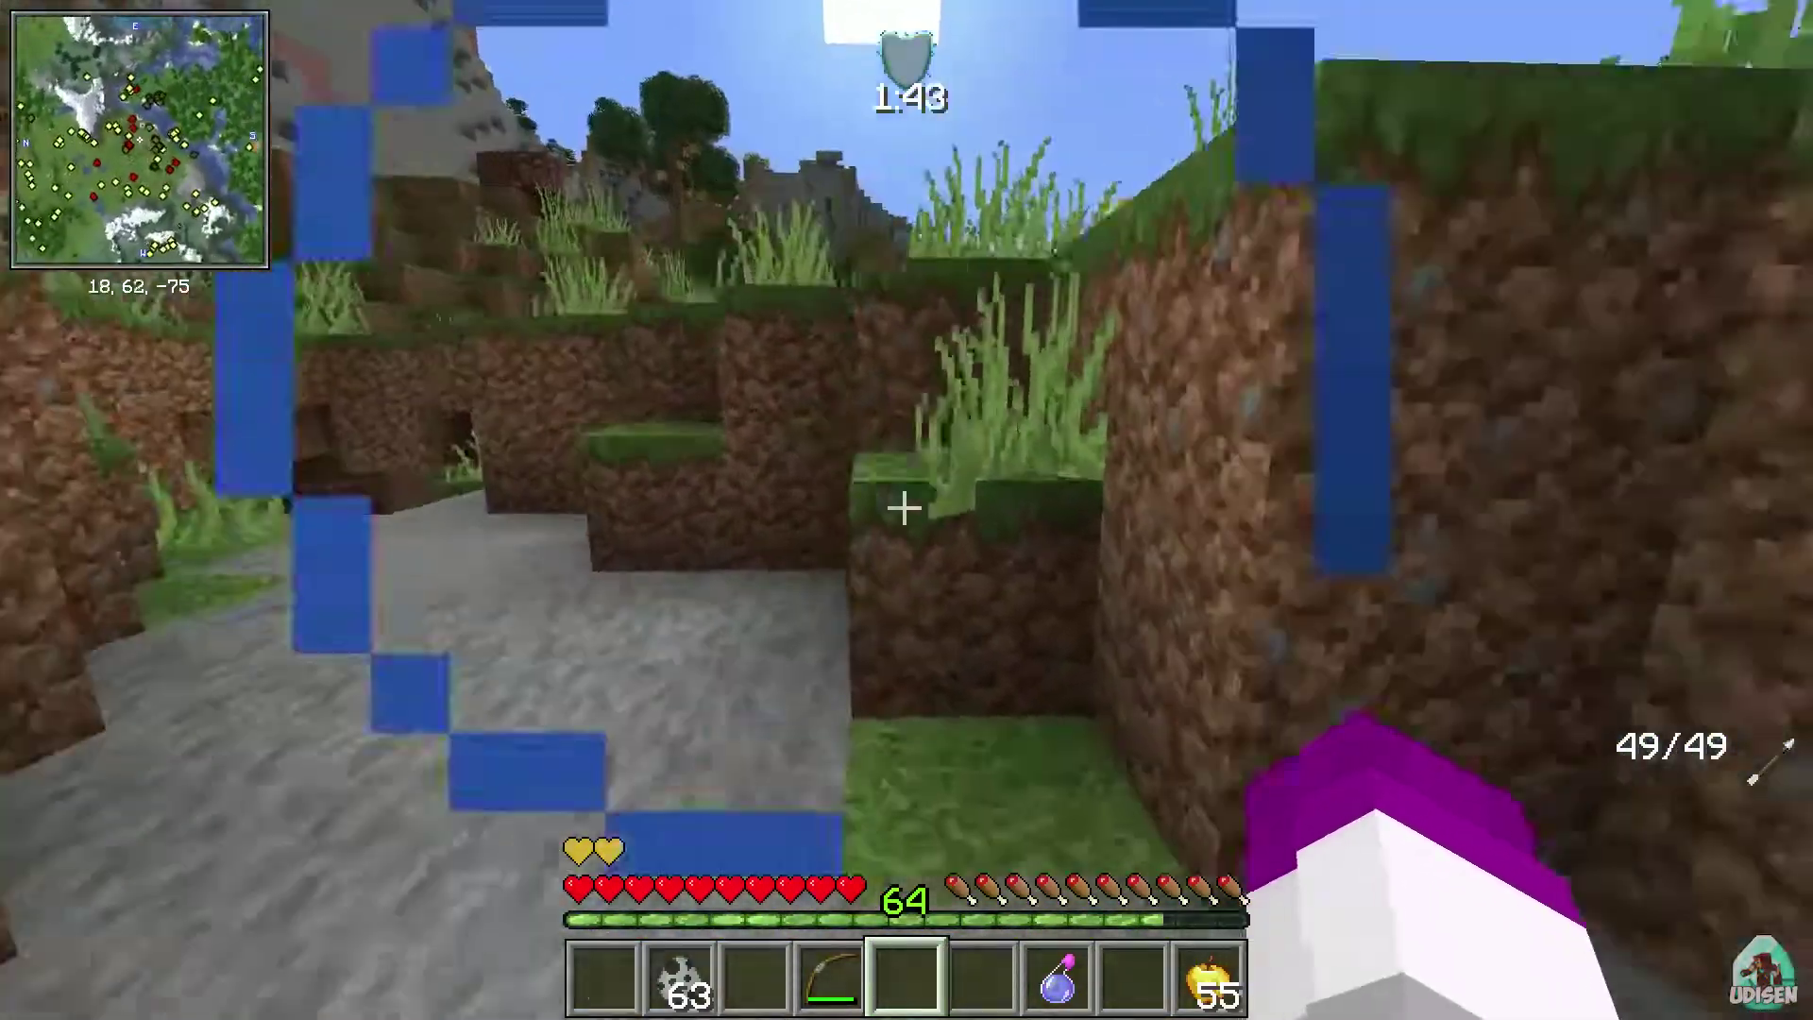
pyautogui.press('w')
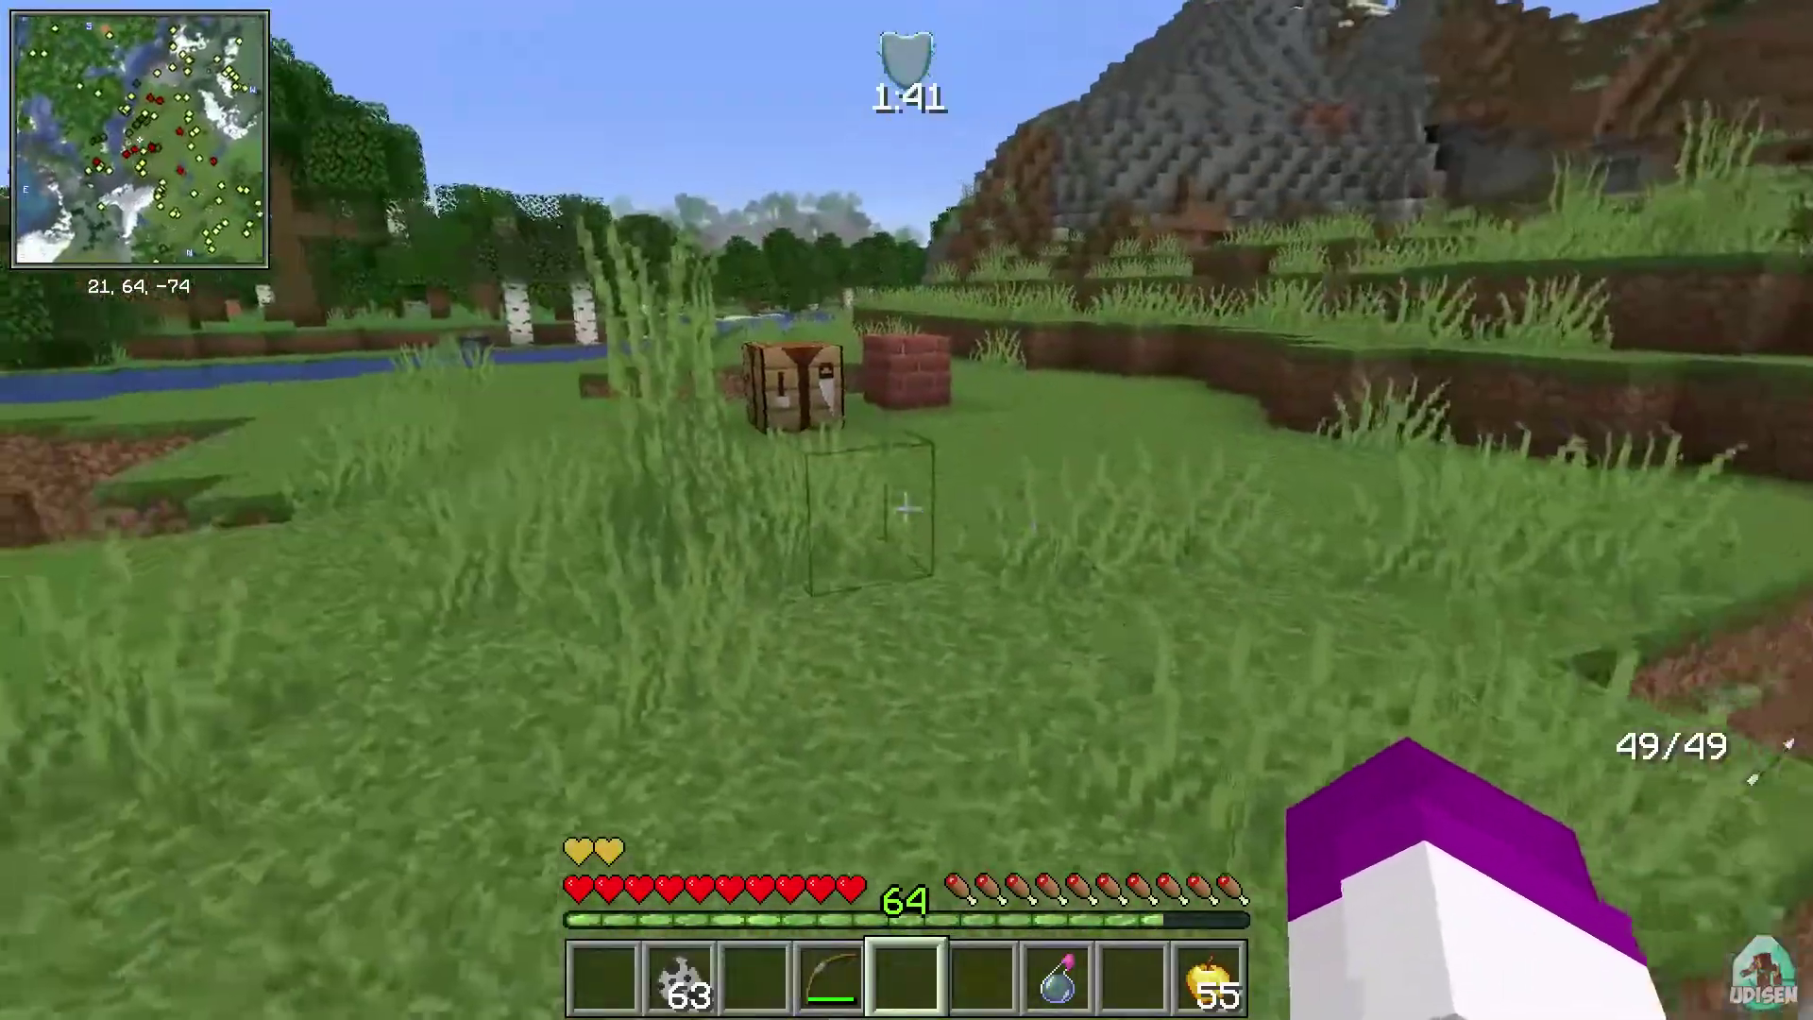